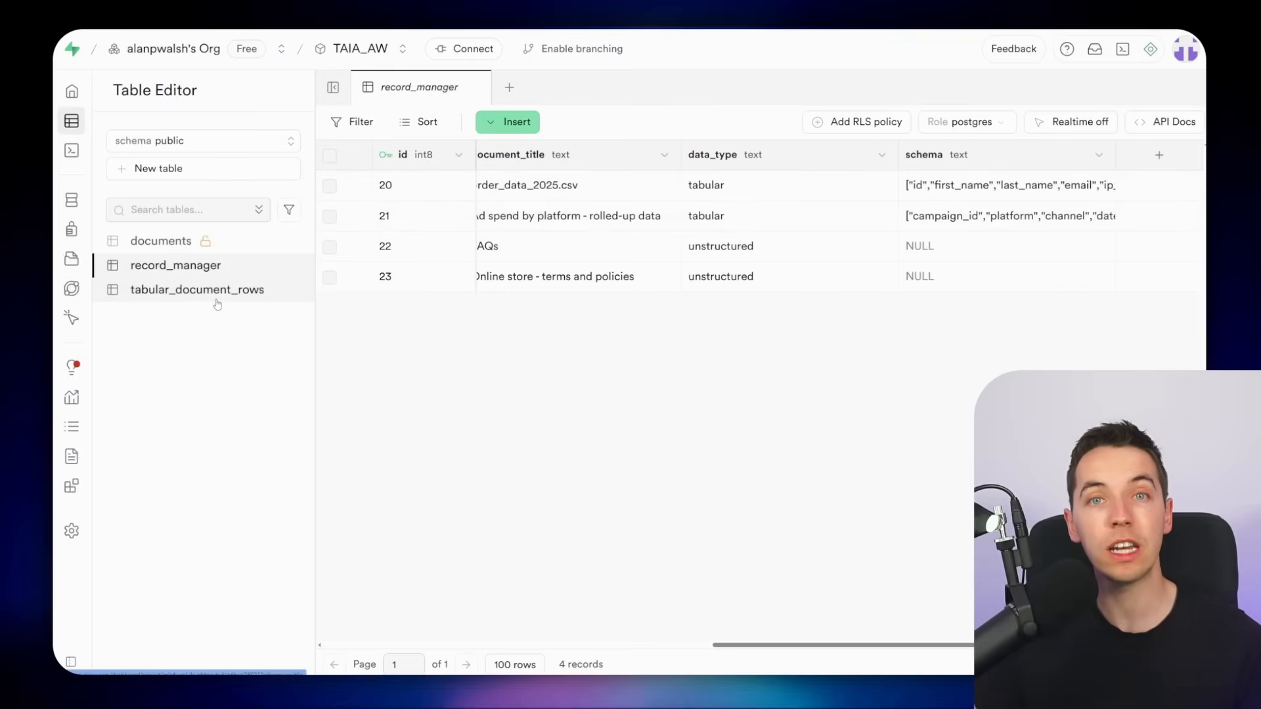
Ask the chat agent "give me a breakdown of orders by country"
{"action": "scroll", "coordinate": [650, 195], "scroll_direction": "left", "scroll_amount": 2}
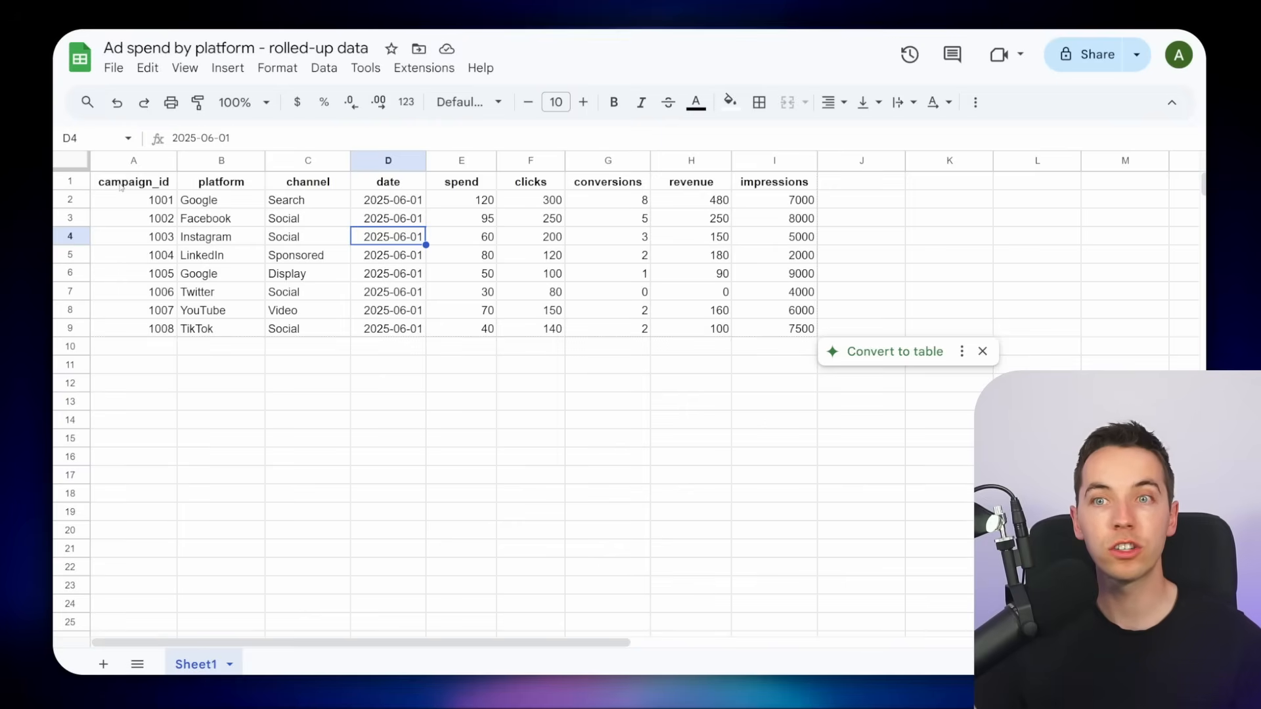
{"action": "left_click_drag", "start_coordinate": [120, 186], "coordinate": [758, 336]}
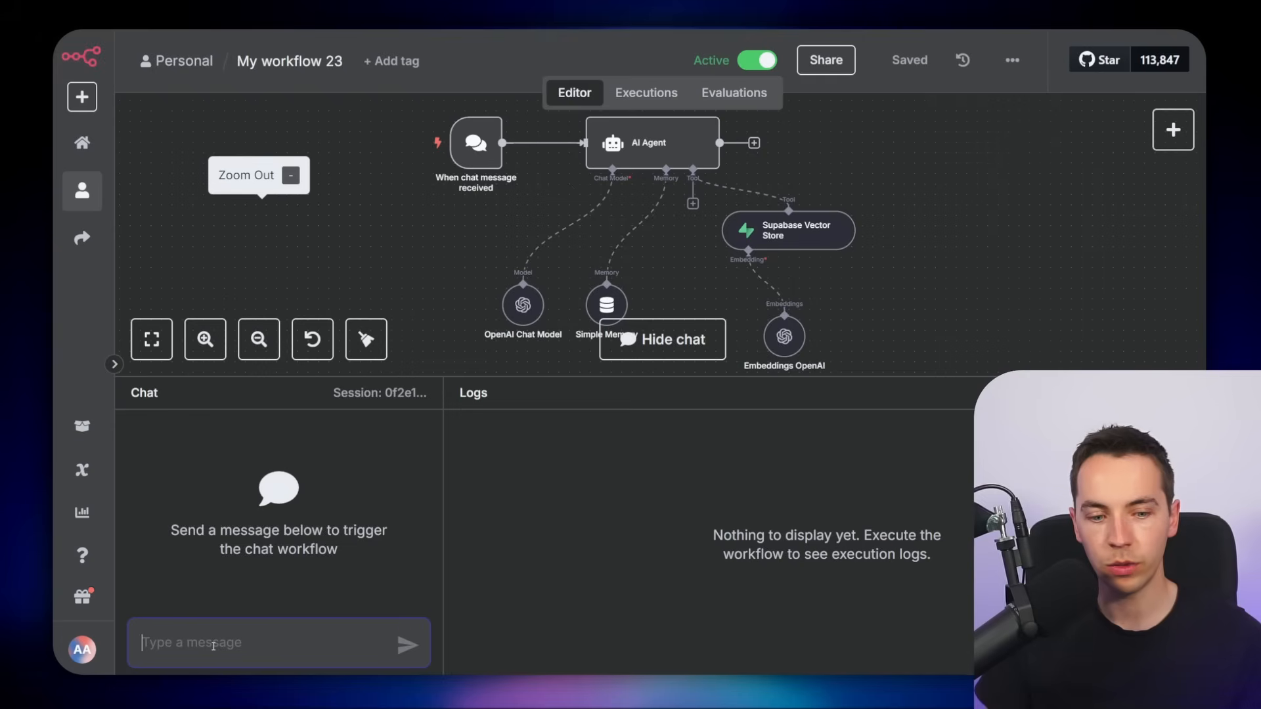
{"action": "type", "text": "give"}
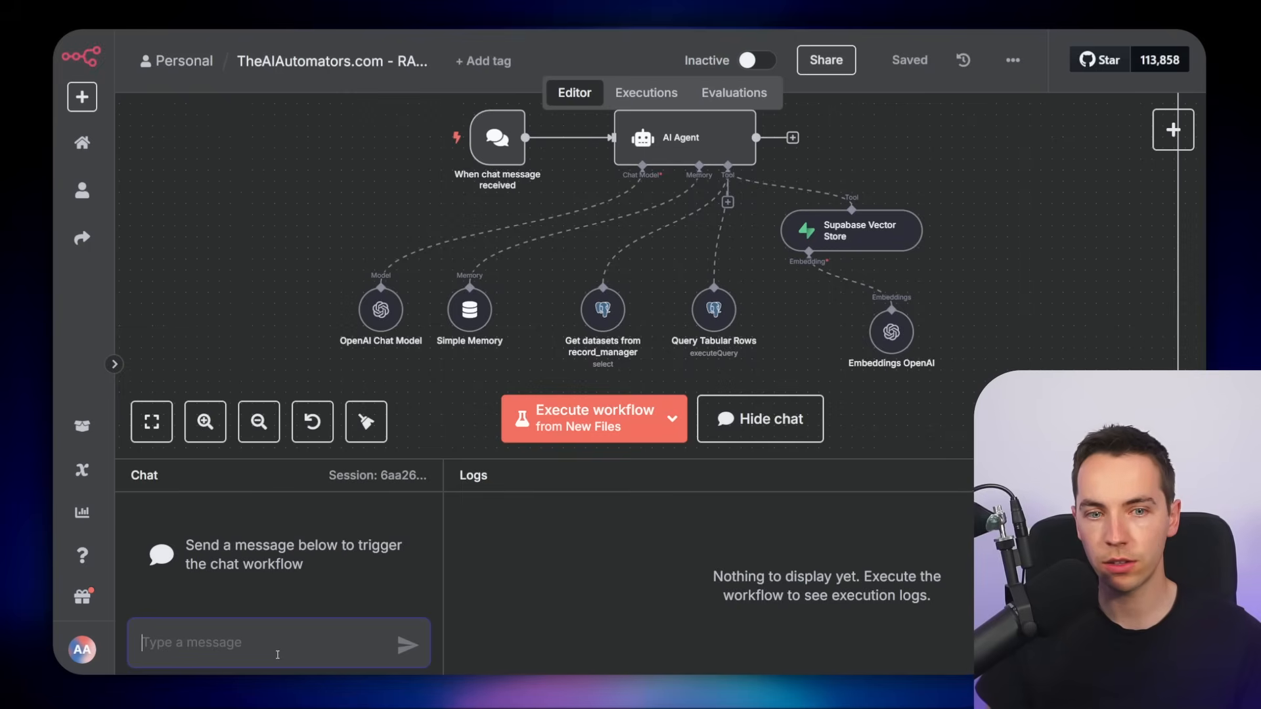
{"action": "type", "text": "give me a breakdown of orders by c"}
{"action": "type", "text": "ountry"}
{"action": "key", "text": "Return"}
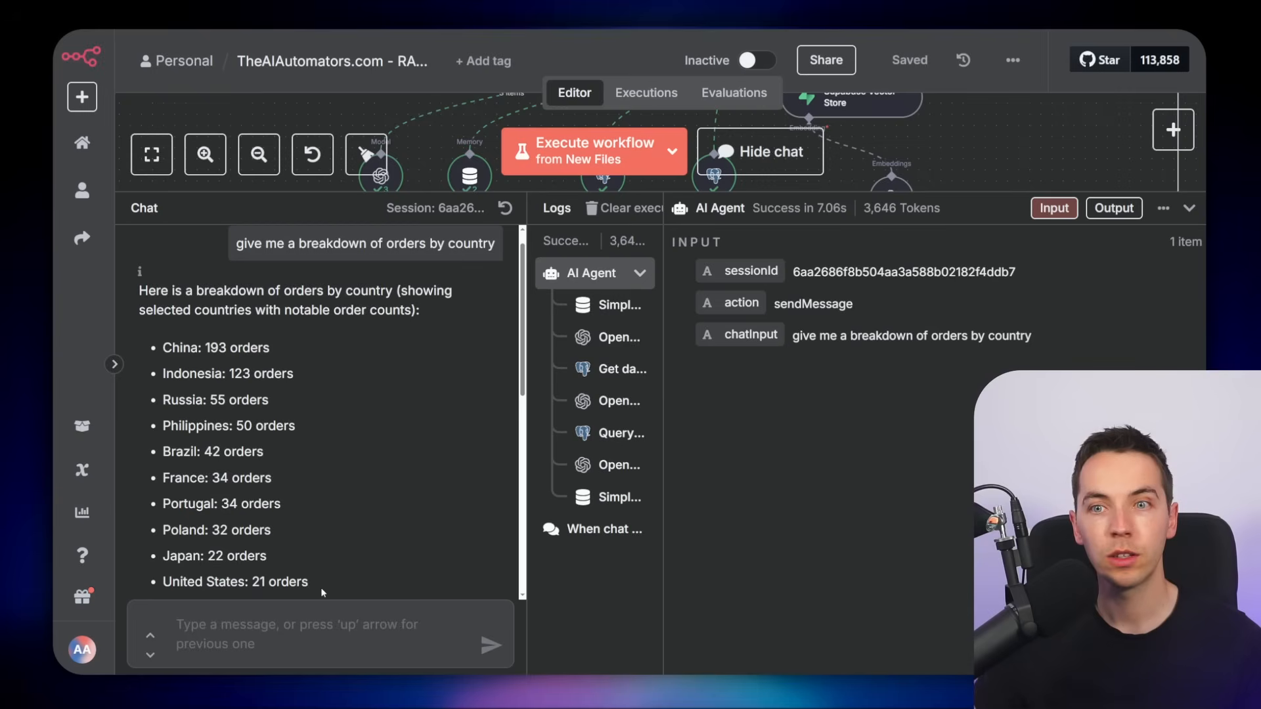
Insert a PivotTable from all the order data on a new sheet, with Country as rows and total_order_amount as values
{"action": "left_click_drag", "start_coordinate": [306, 583], "coordinate": [158, 353]}
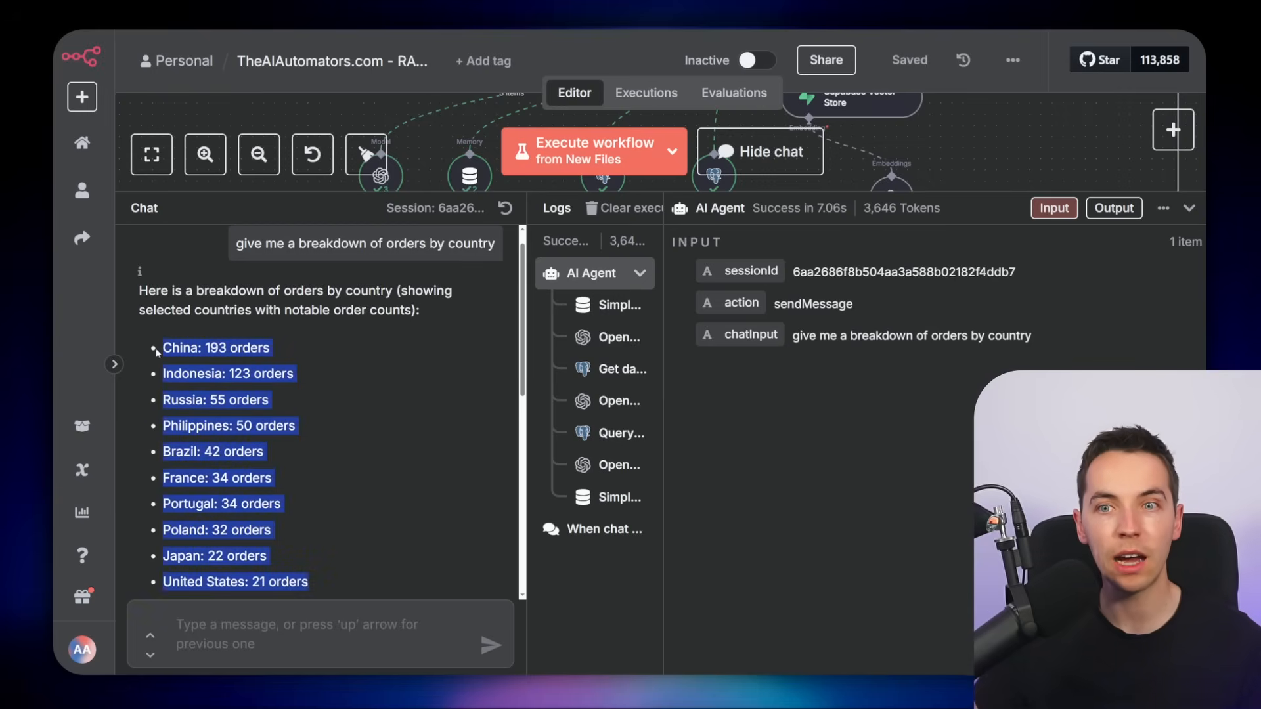
{"action": "left_click", "coordinate": [331, 356]}
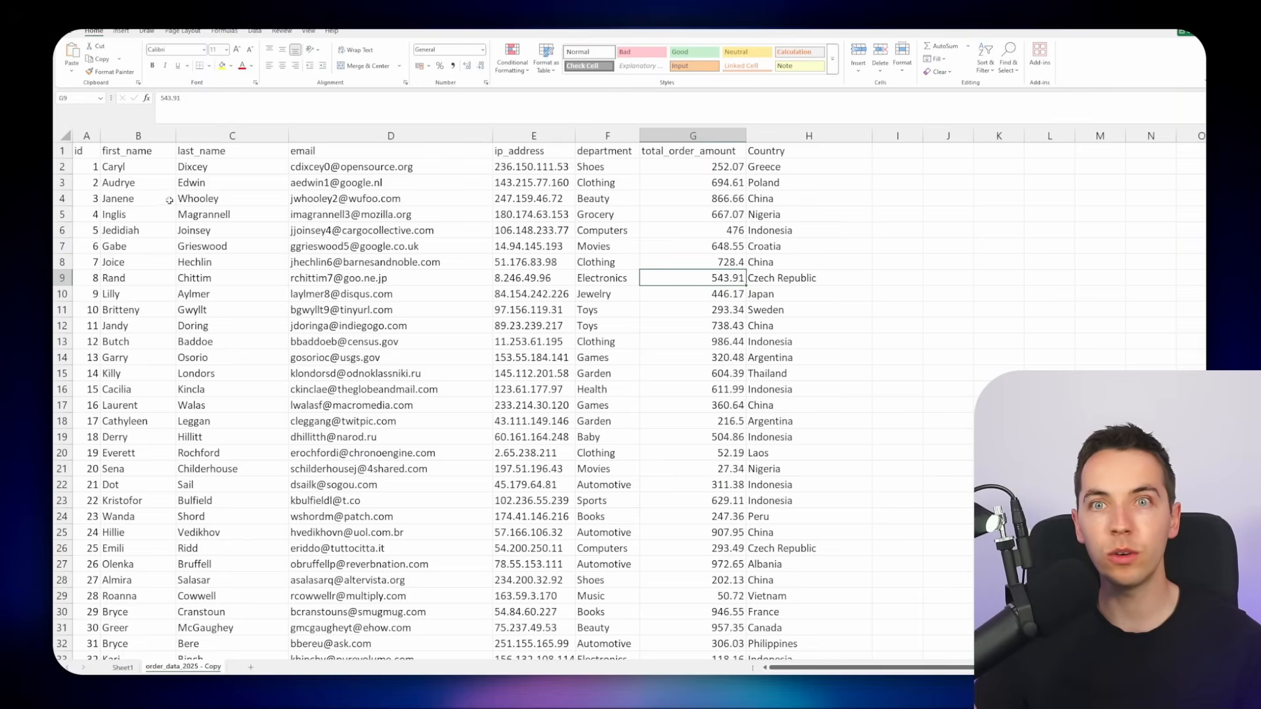
{"action": "key", "text": "ctrl+Home"}
{"action": "key", "text": "ctrl+a"}
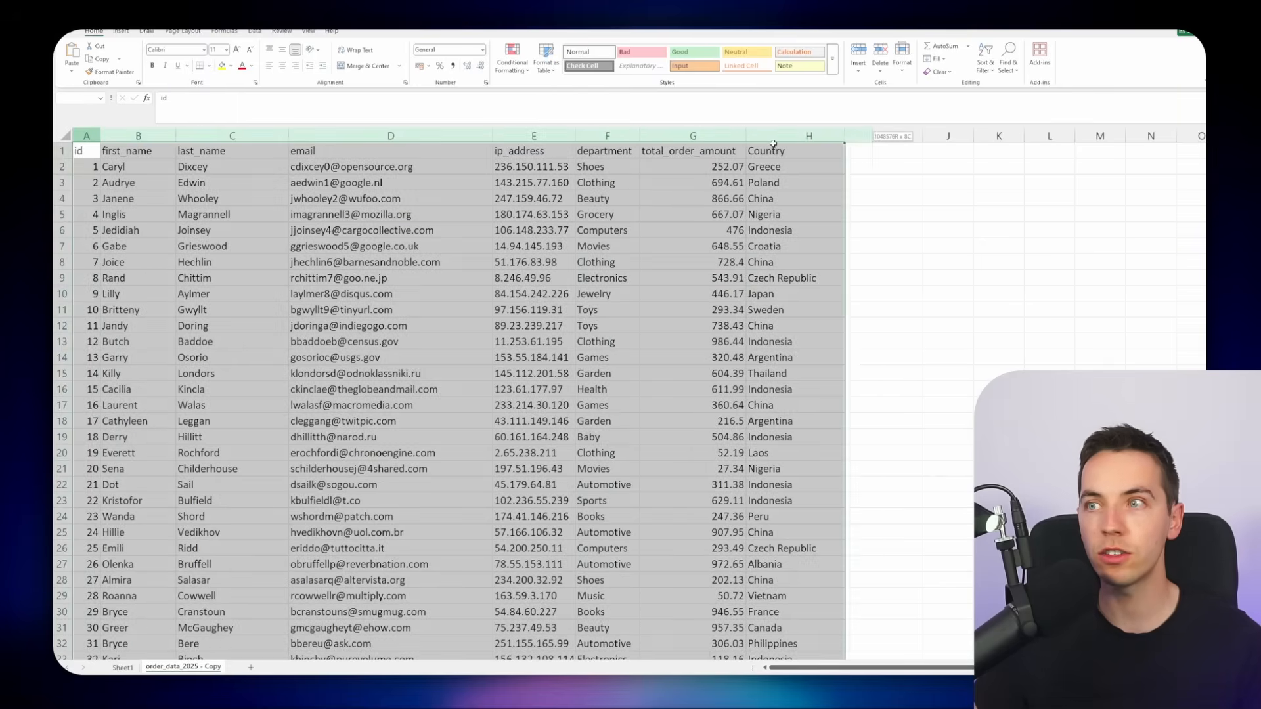
{"action": "left_click", "coordinate": [122, 31]}
{"action": "left_click", "coordinate": [69, 57]}
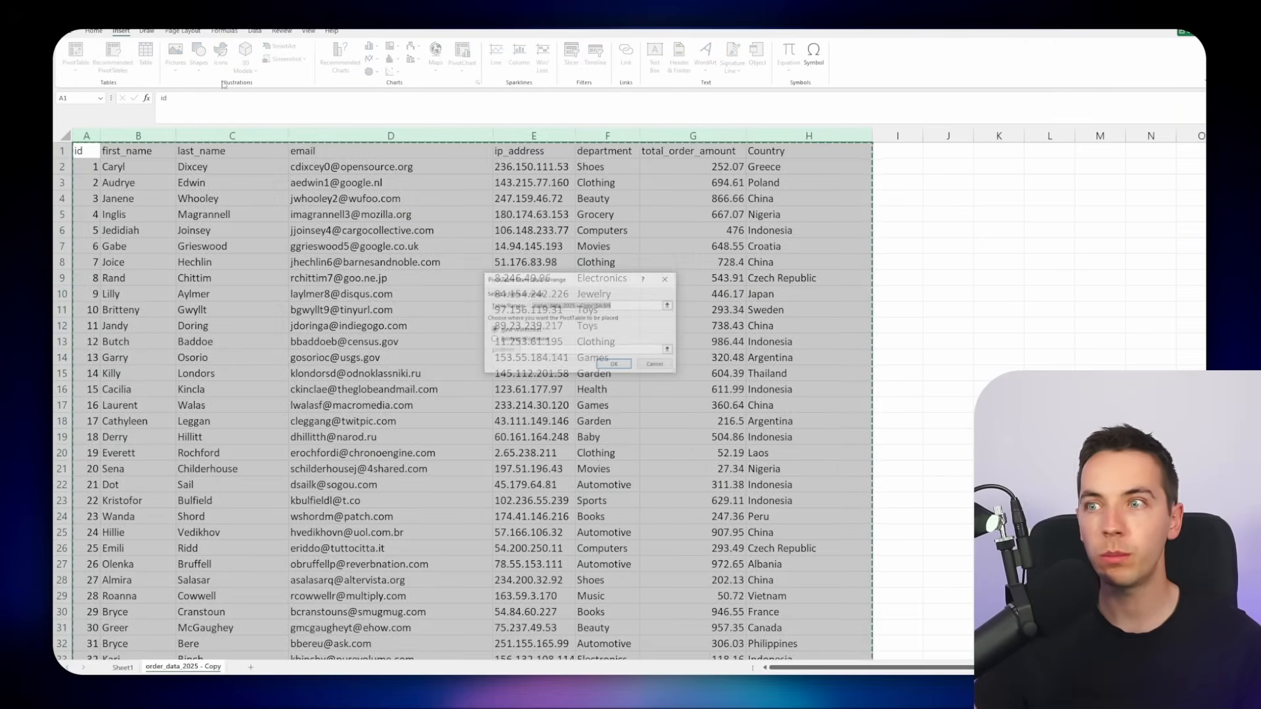
{"action": "left_click", "coordinate": [617, 366]}
{"action": "left_click", "coordinate": [1058, 270]}
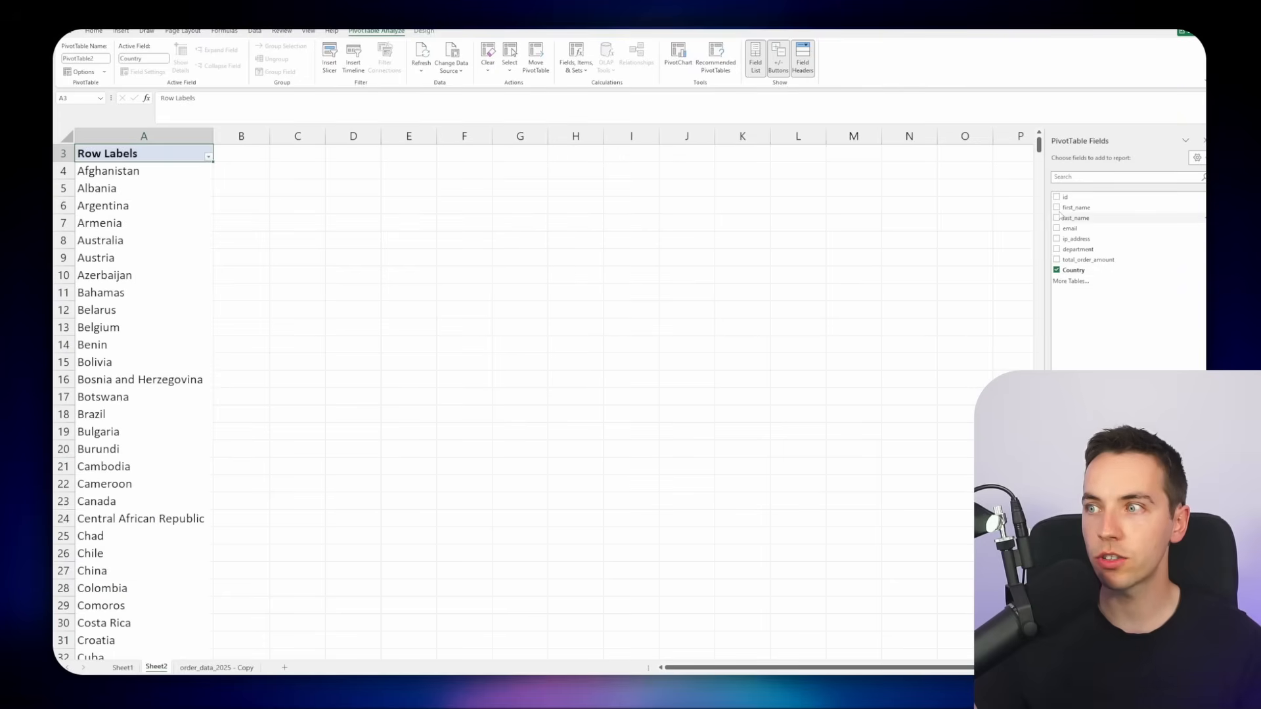
{"action": "left_click", "coordinate": [1057, 260]}
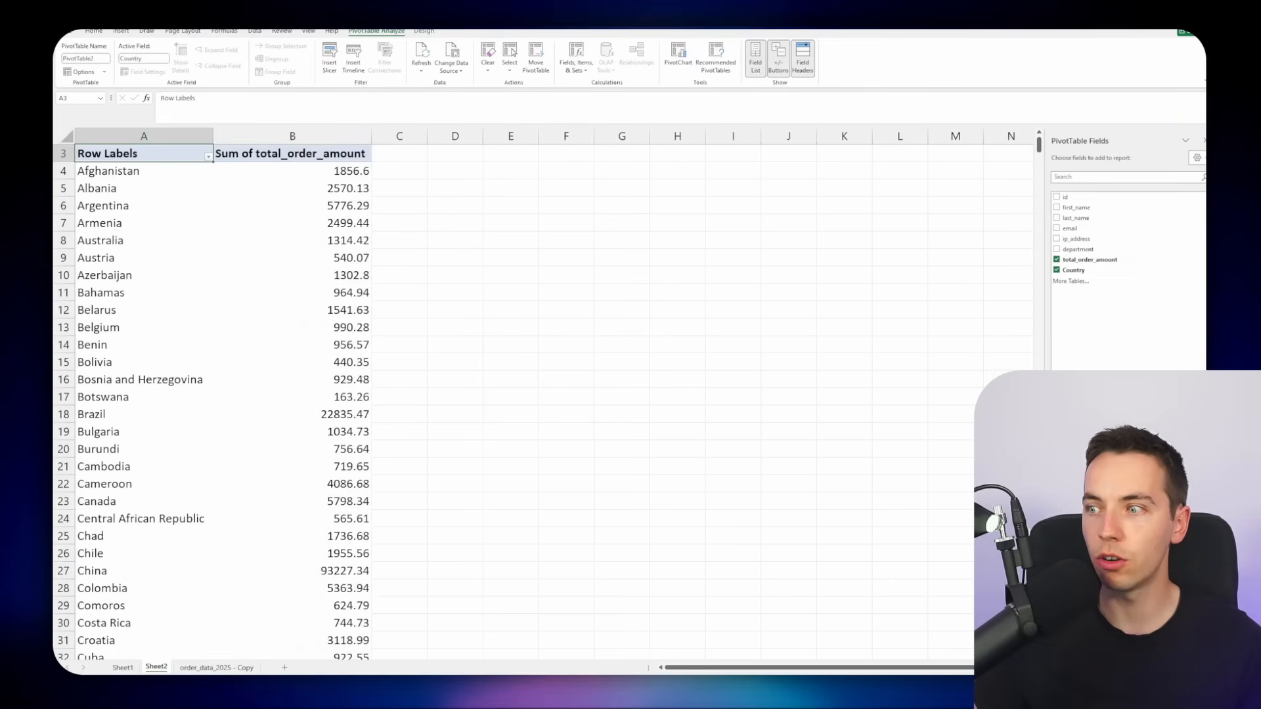
Change the pivot's value field to summarize total_order_amount by Count
{"action": "left_click", "coordinate": [1170, 558]}
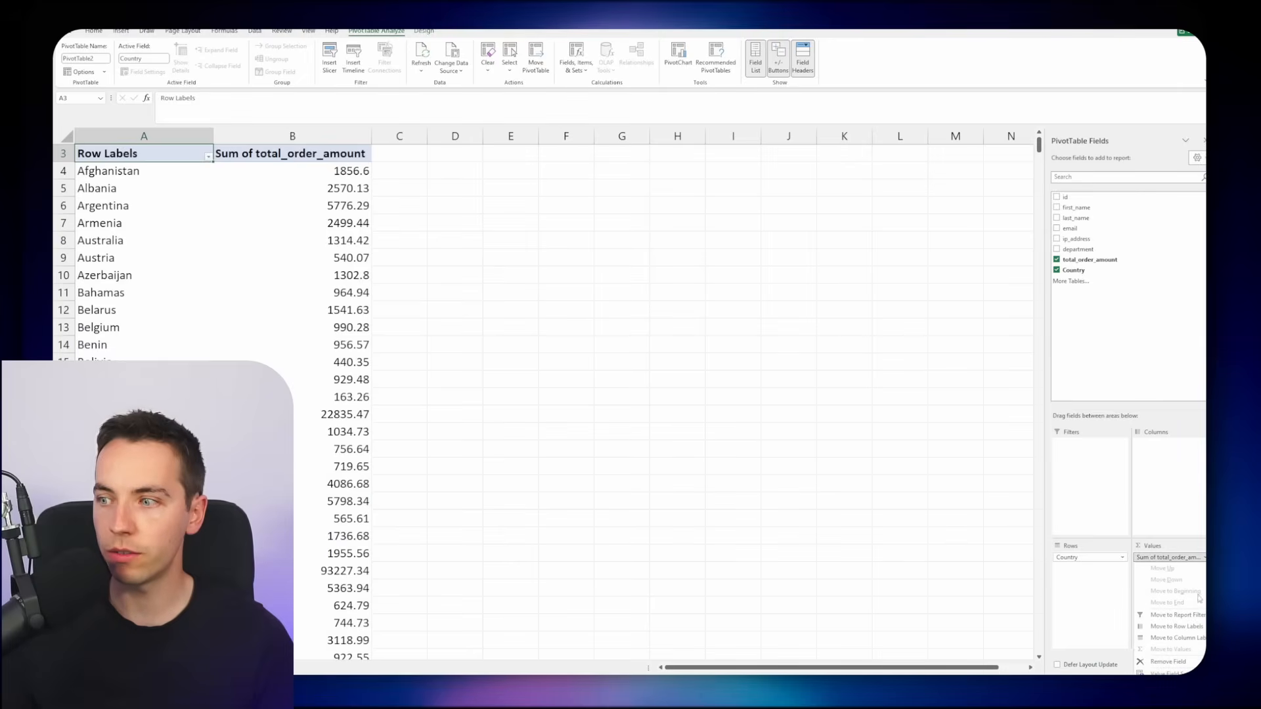
{"action": "left_click", "coordinate": [1168, 672]}
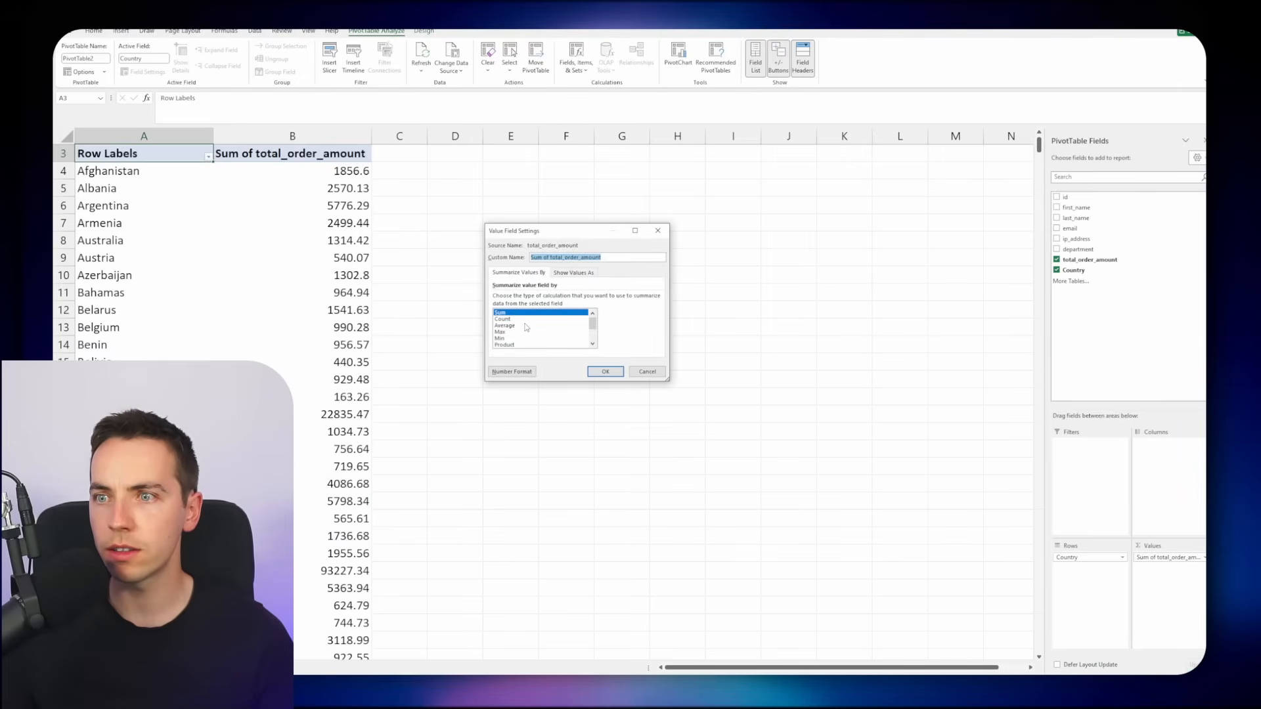
{"action": "left_click", "coordinate": [526, 319]}
{"action": "left_click", "coordinate": [618, 374]}
Sort the country rows descending by Count of total_order_amount
{"action": "left_click", "coordinate": [208, 157]}
{"action": "left_click", "coordinate": [112, 195]}
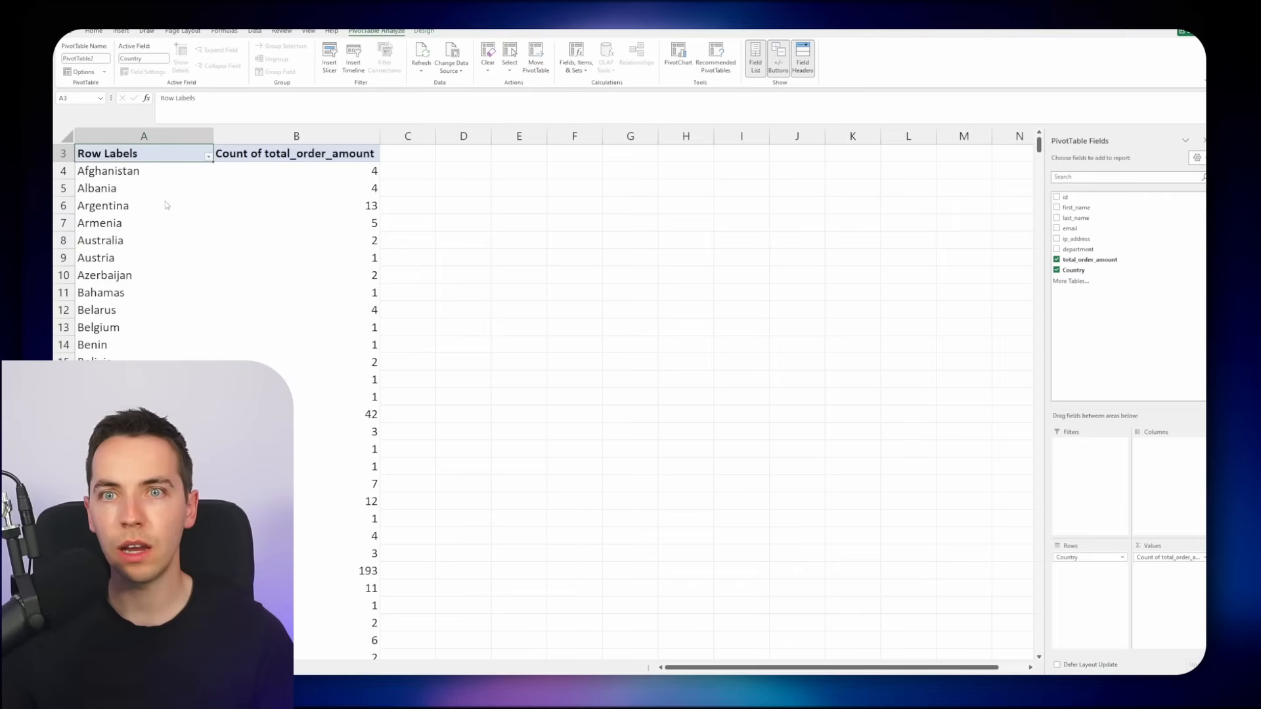
{"action": "left_click", "coordinate": [566, 291]}
{"action": "left_click", "coordinate": [591, 301]}
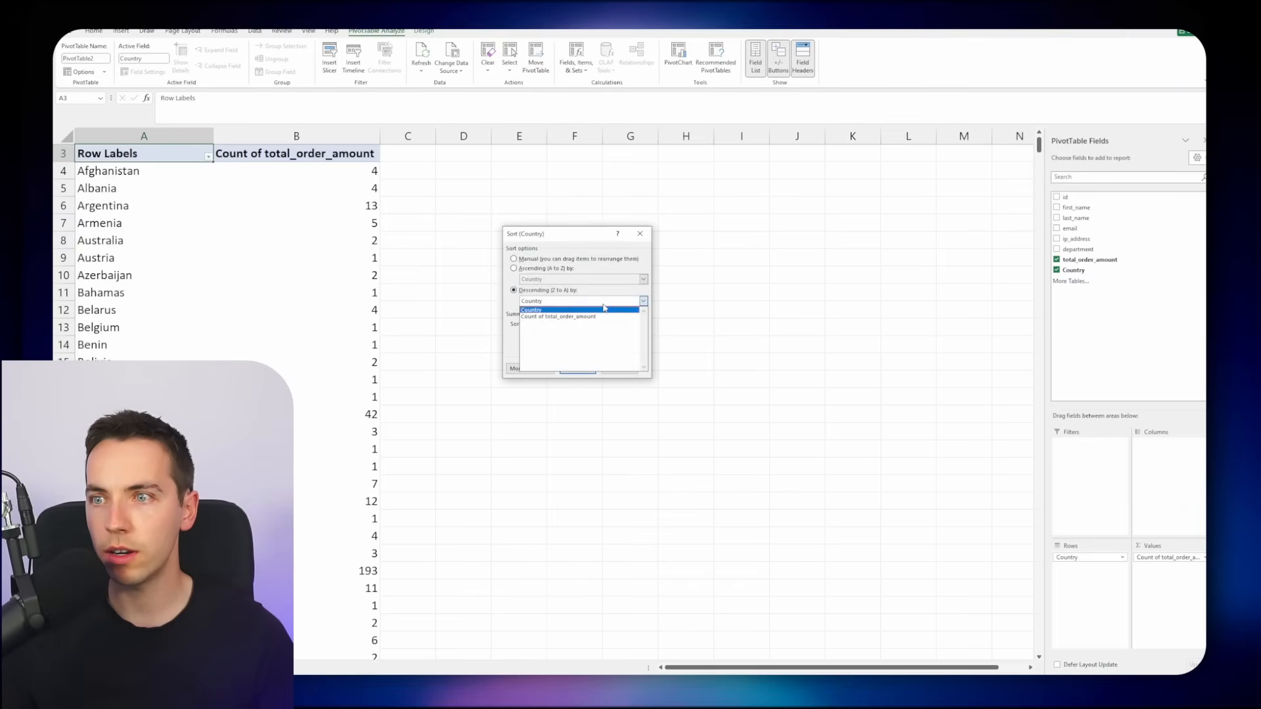
{"action": "left_click", "coordinate": [565, 315]}
{"action": "left_click", "coordinate": [578, 369]}
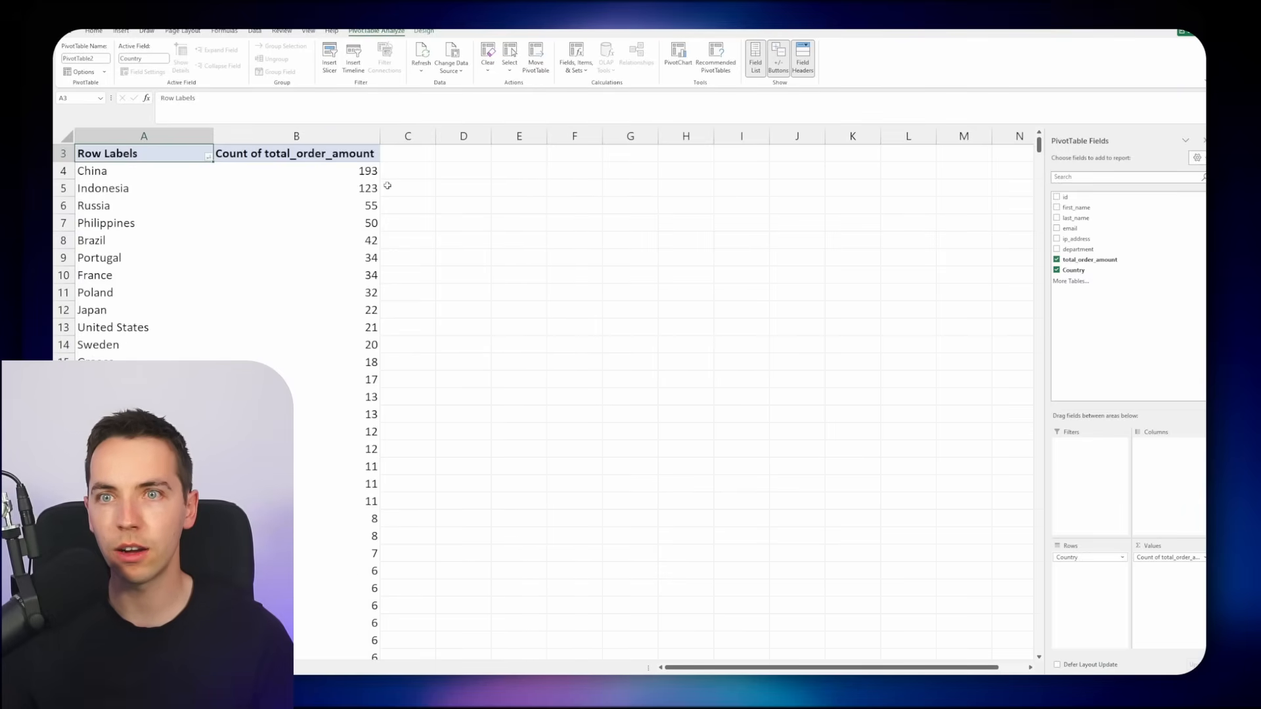
Ask the chat agent "give me a sum of all the orders by country"
{"action": "left_click", "coordinate": [407, 188]}
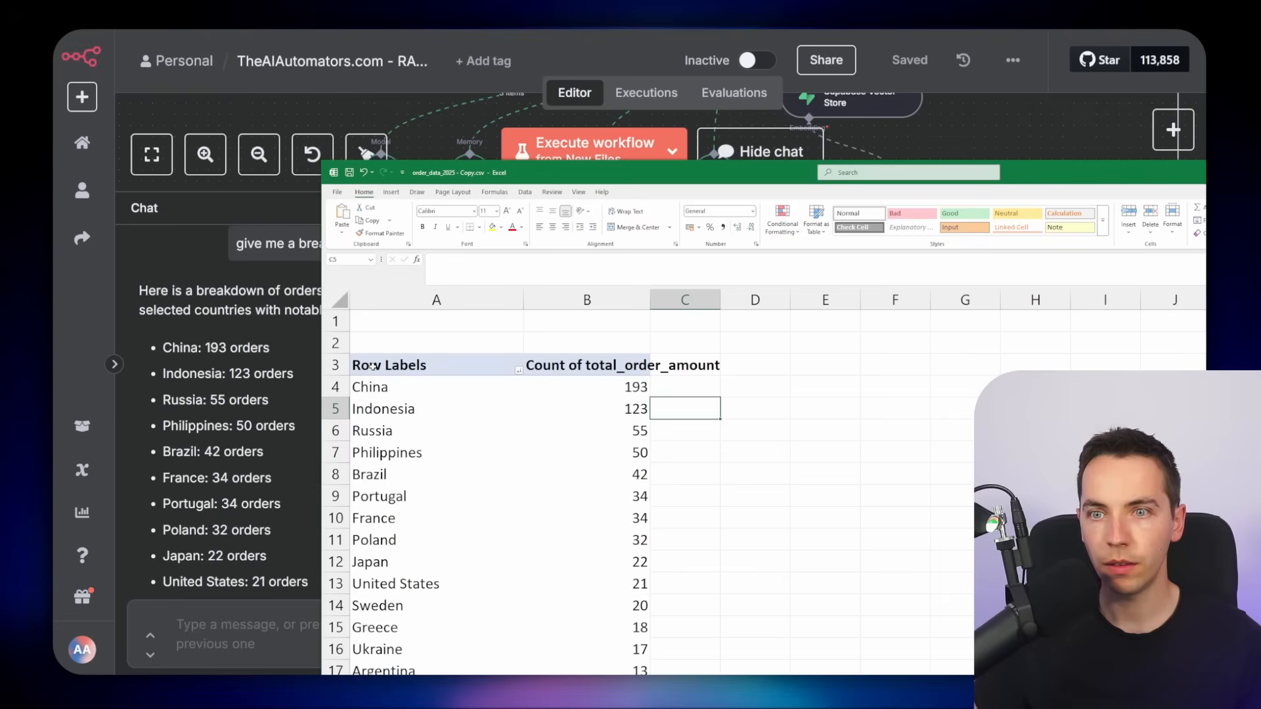
{"action": "left_click_drag", "start_coordinate": [395, 365], "coordinate": [624, 588]}
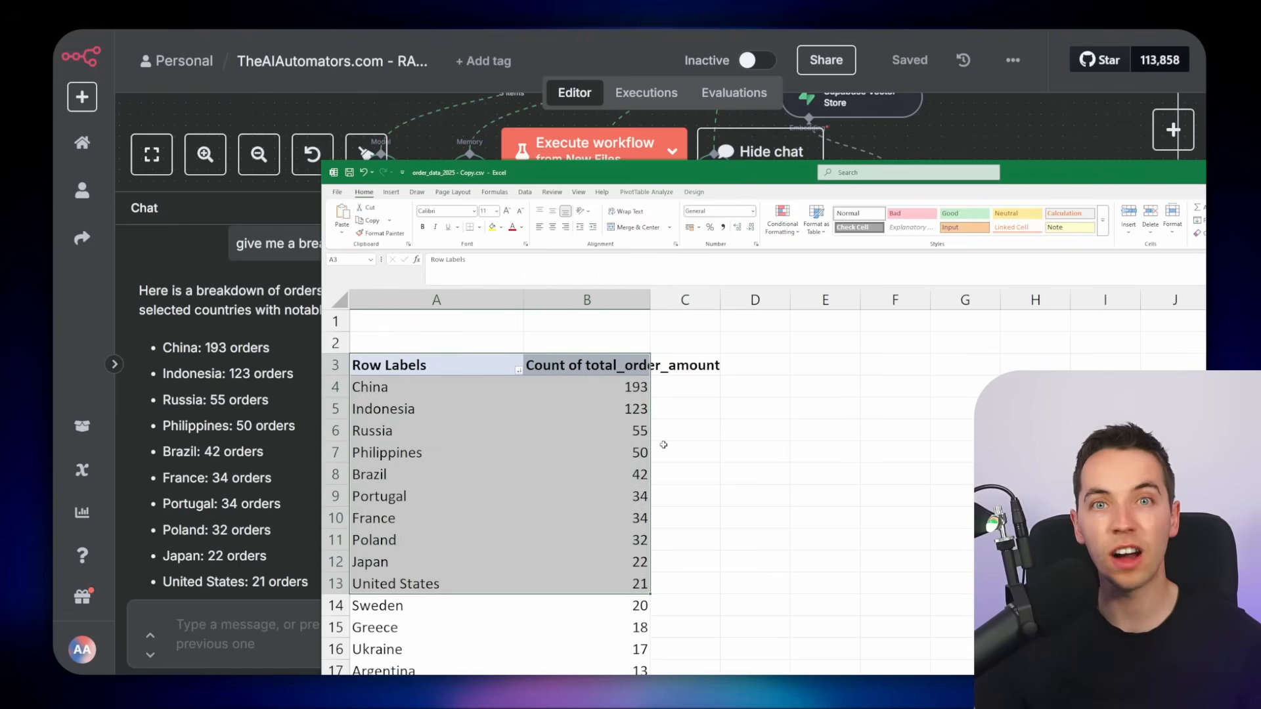
{"action": "type", "text": "give "}
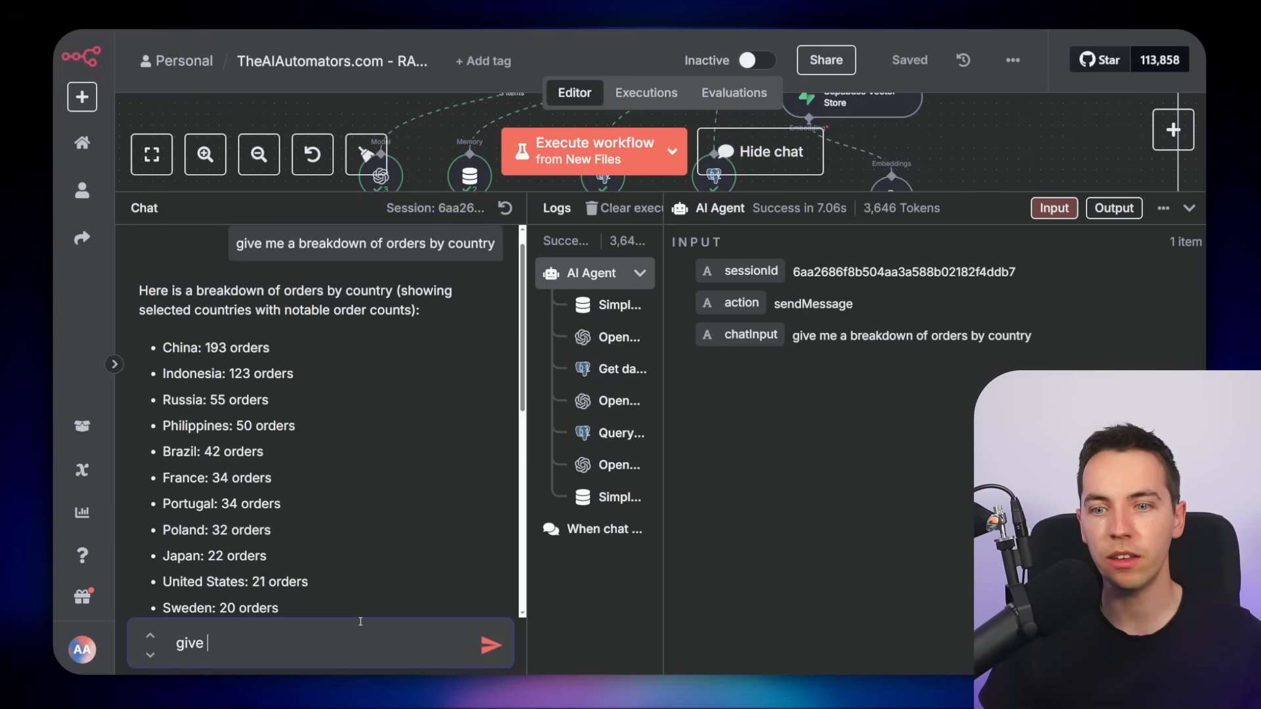
{"action": "type", "text": "me a sum of all the orders by count"}
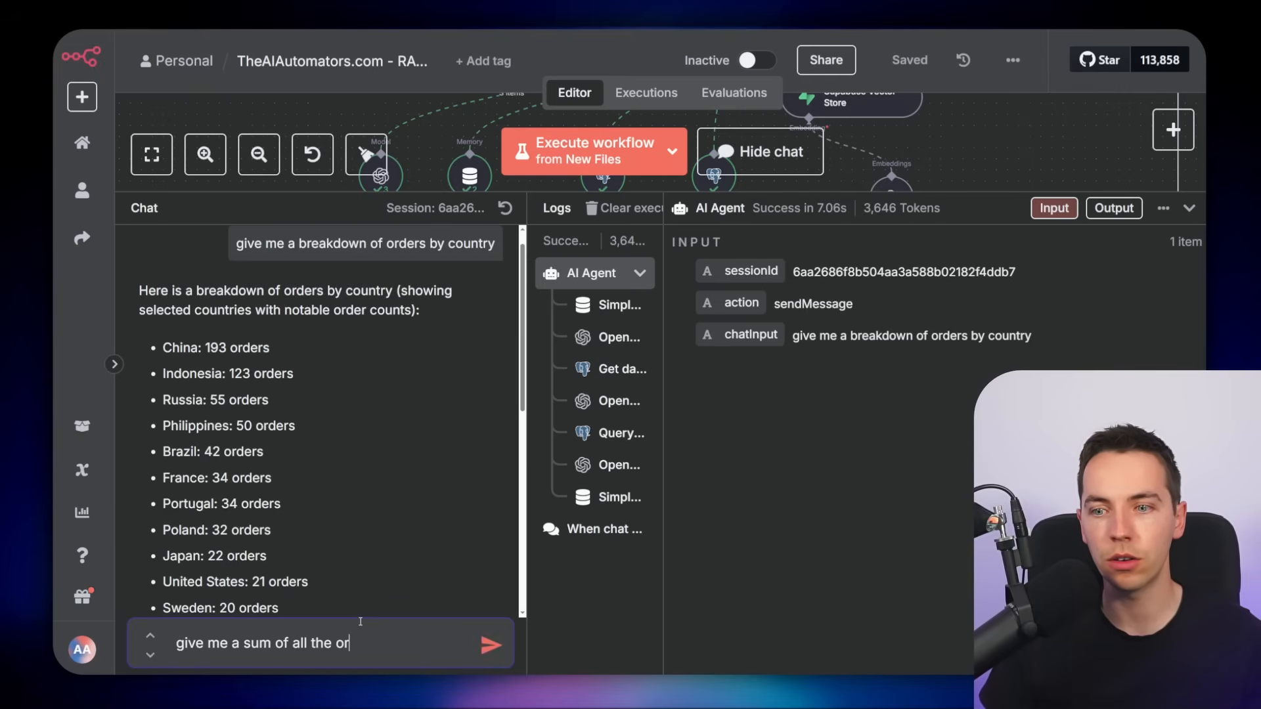
{"action": "type", "text": "ry"}
{"action": "key", "text": "Return"}
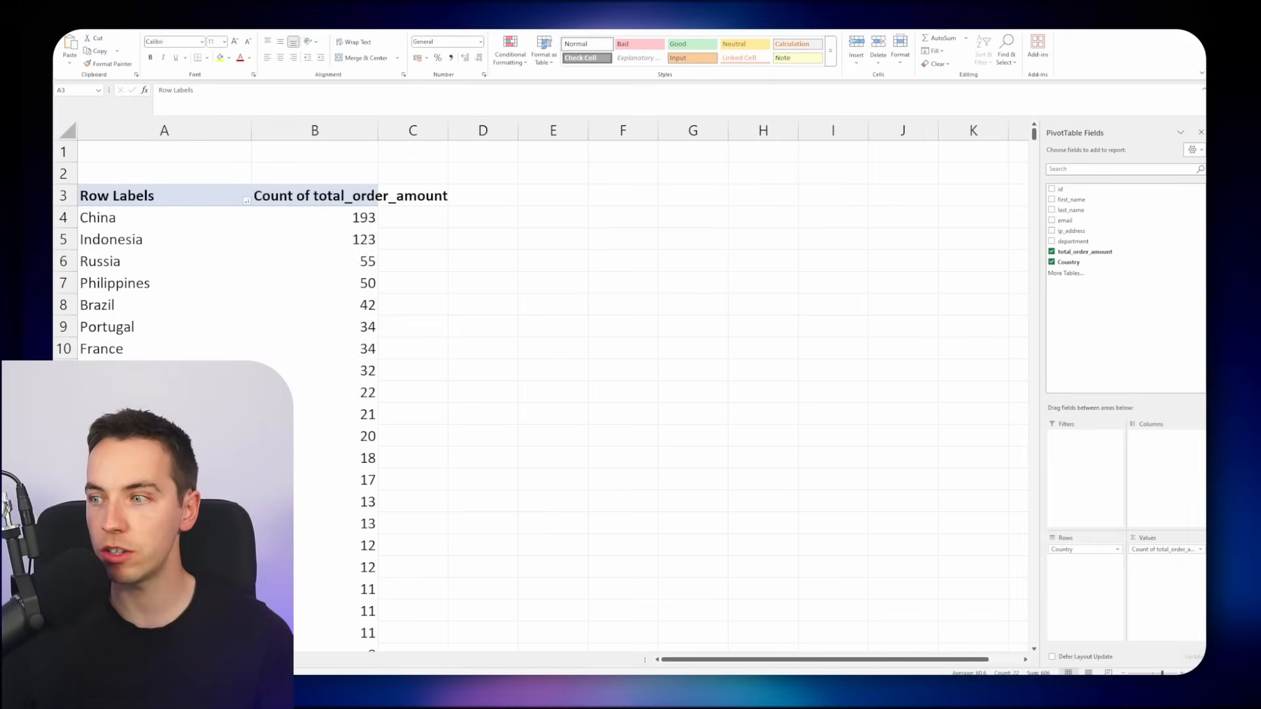
Change the pivot's value field to summarize total_order_amount by Sum
{"action": "left_click", "coordinate": [1167, 550]}
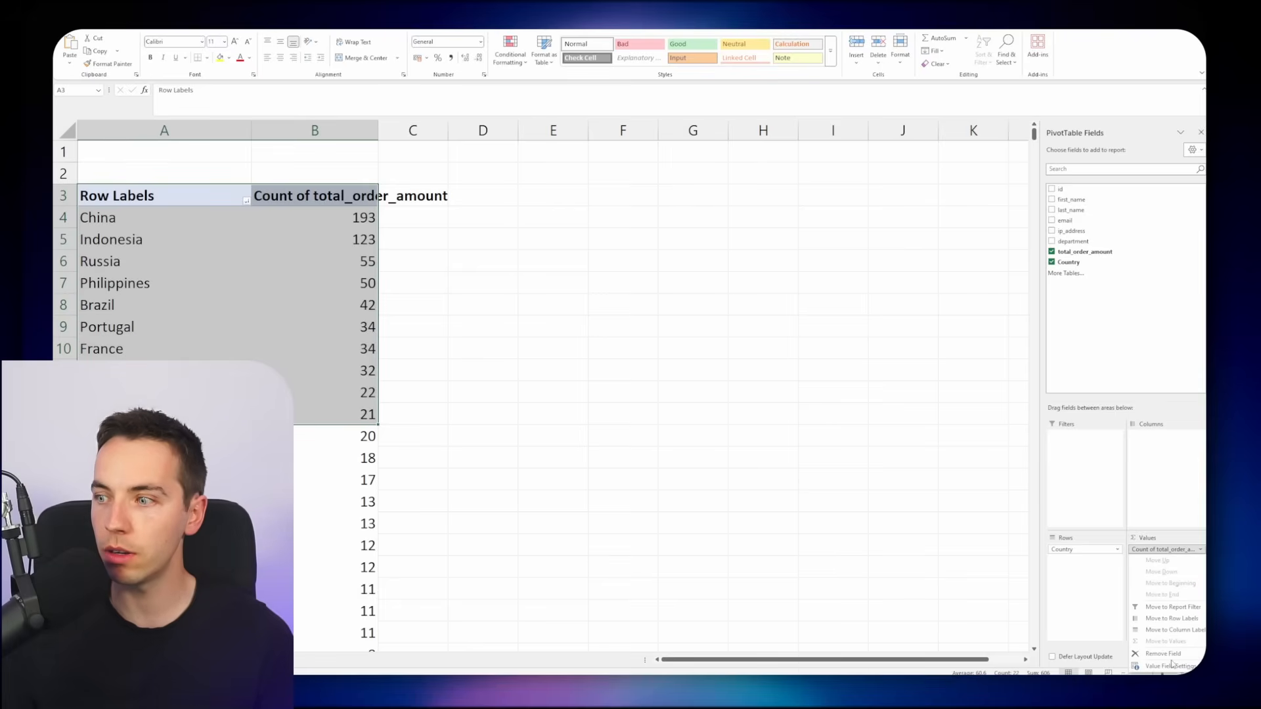
{"action": "left_click", "coordinate": [1117, 690]}
{"action": "left_click", "coordinate": [504, 304]}
{"action": "left_click", "coordinate": [597, 362]}
{"action": "left_click", "coordinate": [484, 239]}
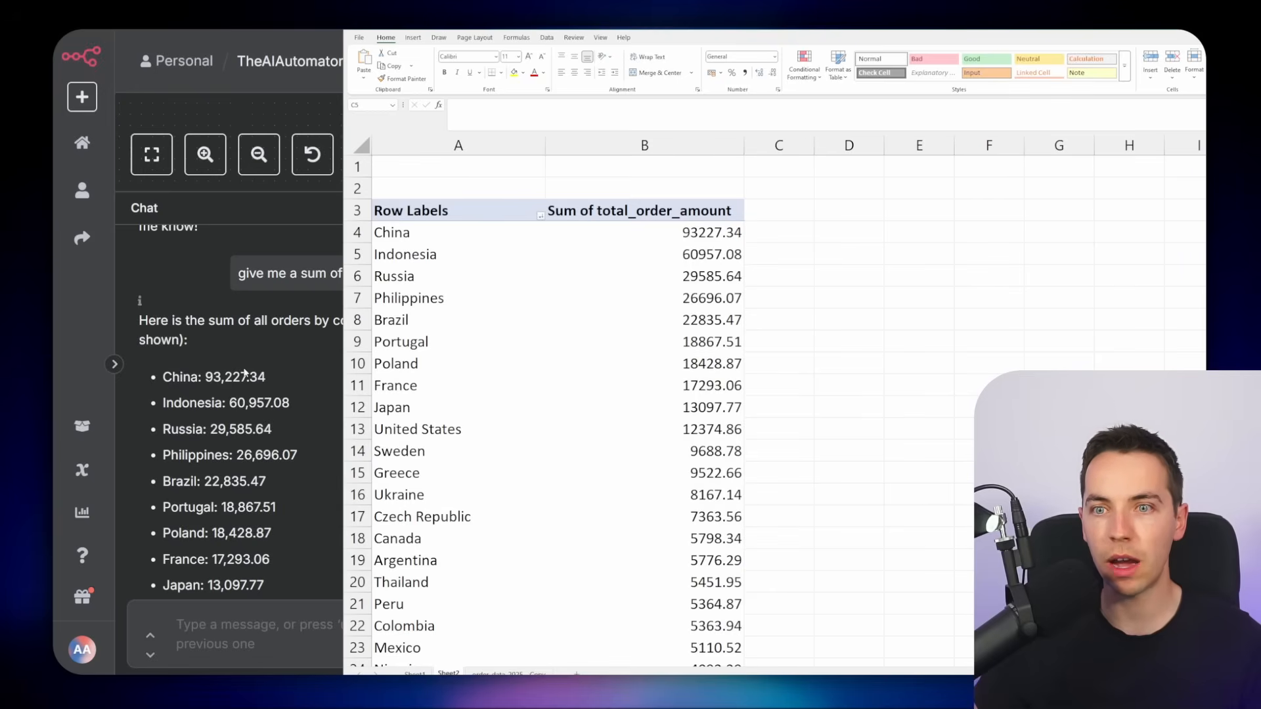
Open the Get datasets from record_manager node and examine its output of document titles and schemas
{"action": "left_click_drag", "start_coordinate": [657, 210], "coordinate": [384, 450]}
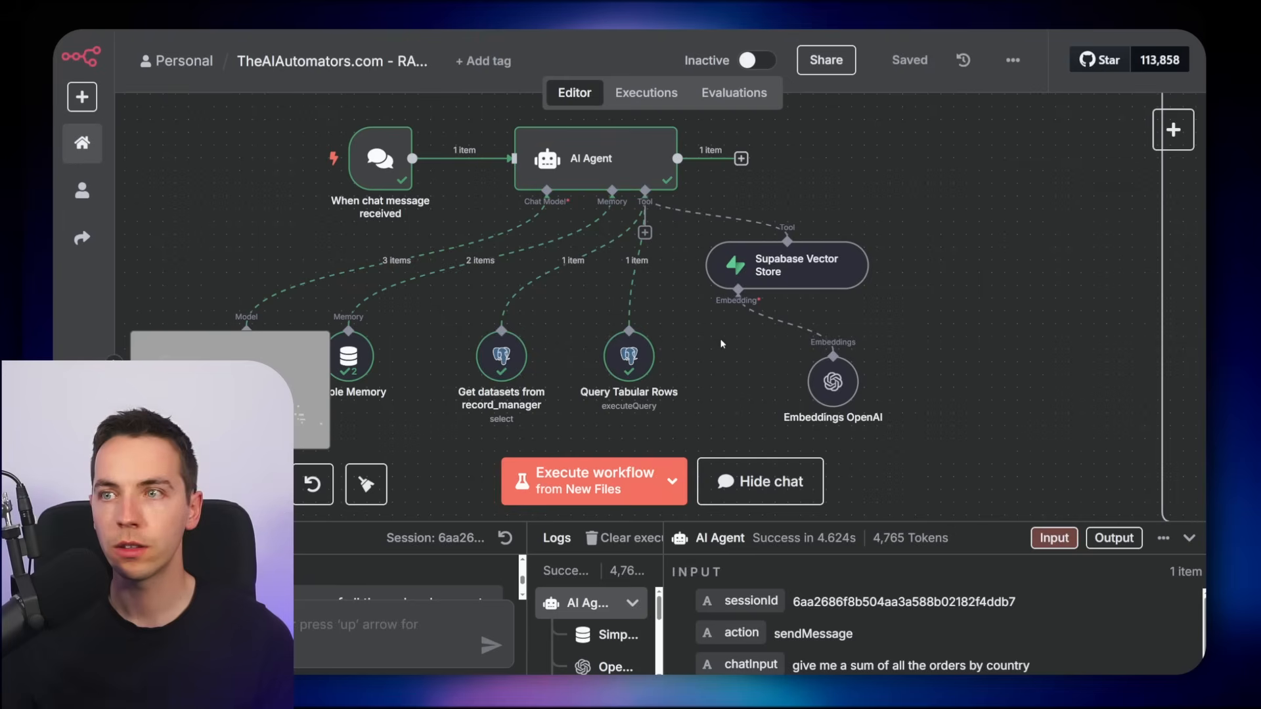
{"action": "scroll", "coordinate": [755, 319], "scroll_direction": "down", "scroll_amount": 2}
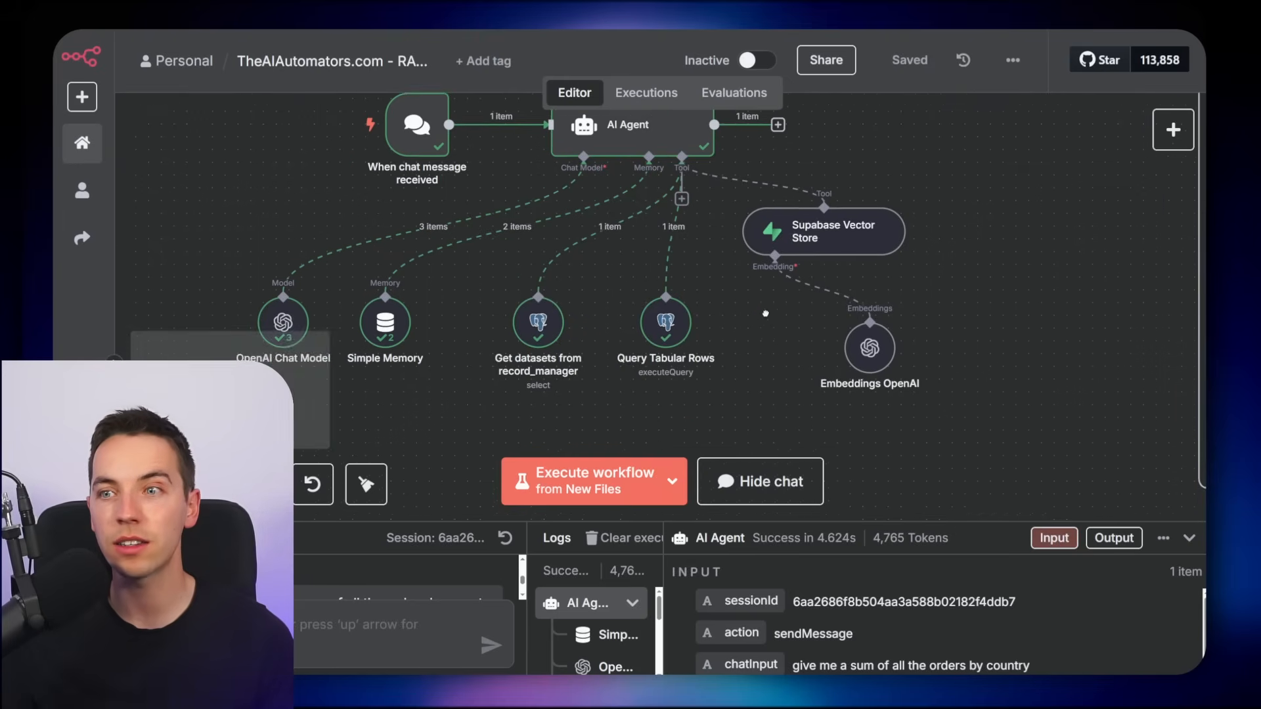
{"action": "scroll", "coordinate": [752, 322], "scroll_direction": "up", "scroll_amount": 2}
{"action": "scroll", "coordinate": [752, 322], "scroll_direction": "up", "scroll_amount": 1}
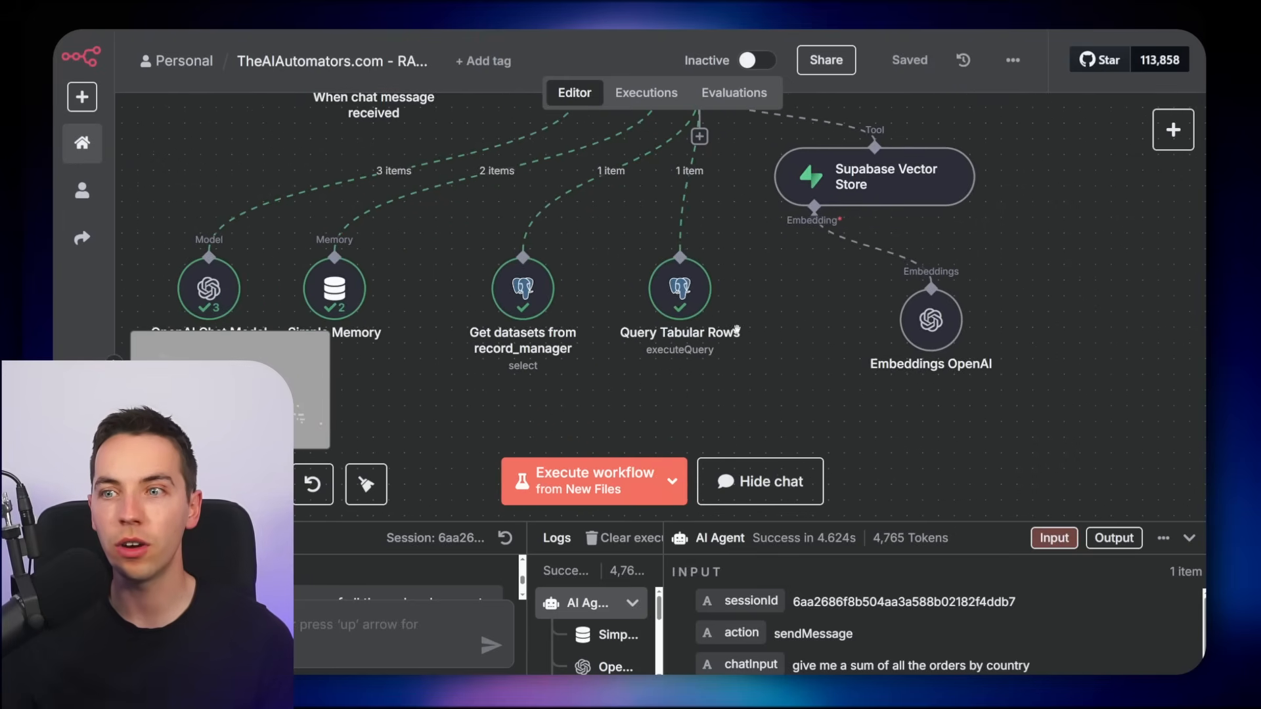
{"action": "double_click", "coordinate": [540, 292]}
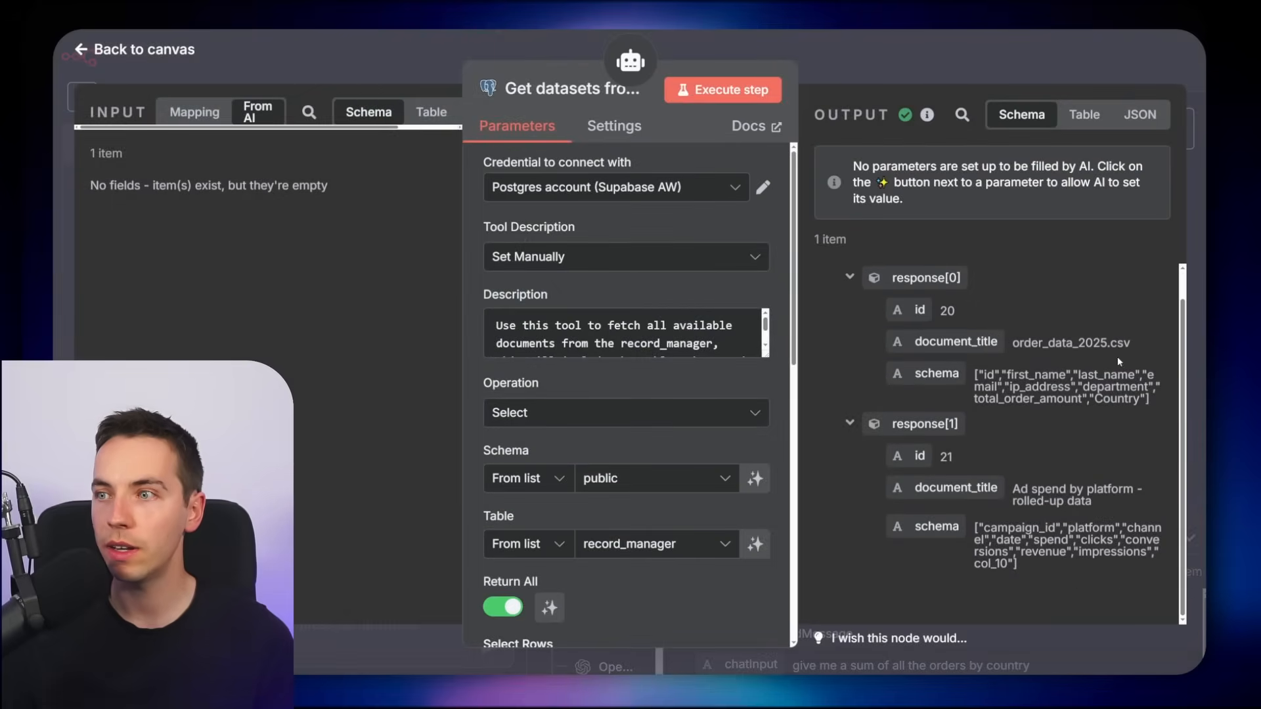
{"action": "left_click_drag", "start_coordinate": [1023, 343], "coordinate": [1105, 343]}
{"action": "mouse_move", "coordinate": [1077, 489]}
{"action": "left_mouse_down"}
{"action": "mouse_move", "coordinate": [1036, 501]}
{"action": "mouse_move", "coordinate": [1091, 502]}
{"action": "left_mouse_up"}
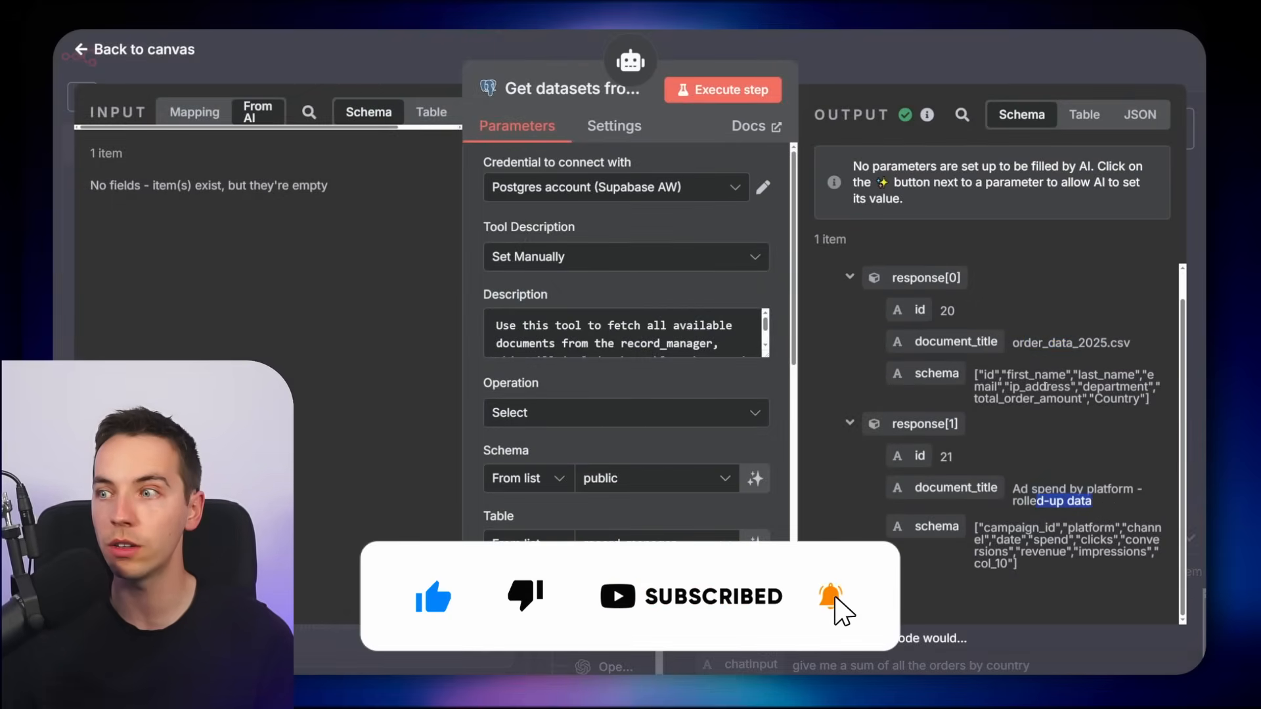
{"action": "left_click_drag", "start_coordinate": [984, 376], "coordinate": [1161, 412]}
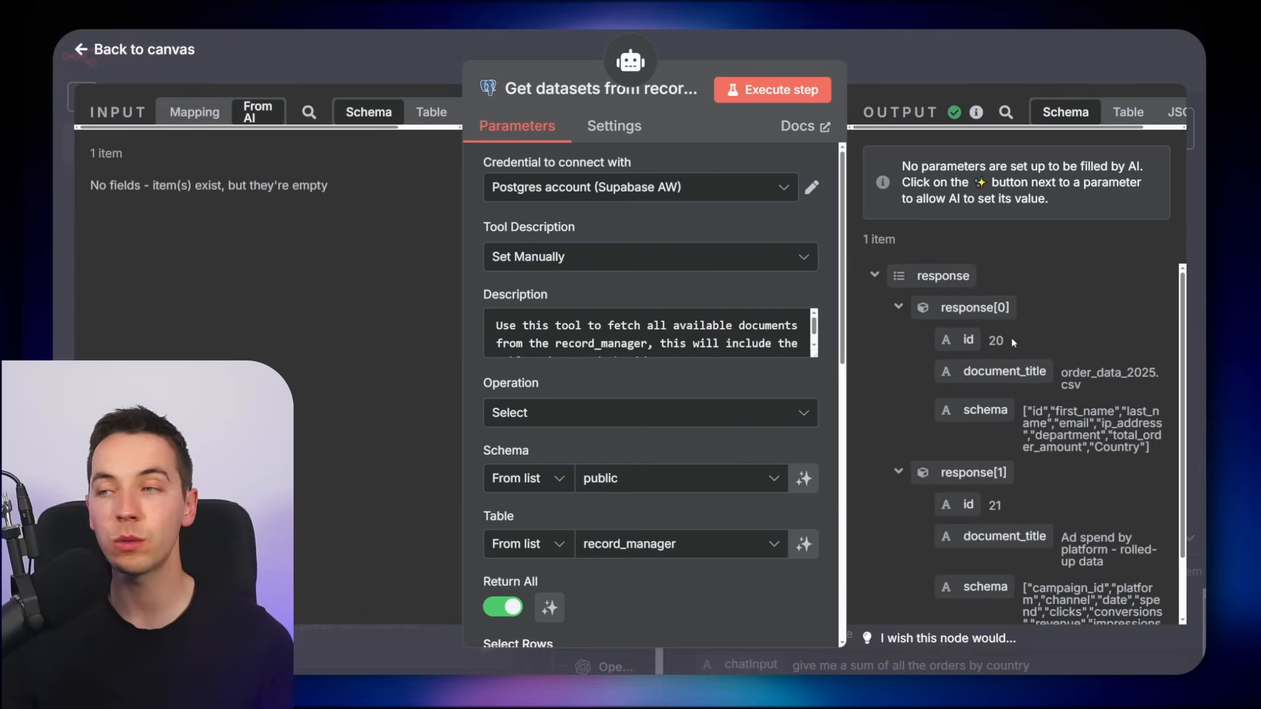
{"action": "left_click", "coordinate": [911, 73]}
Open the Query Tabular Rows node and examine the SQL query the agent passed to it
{"action": "left_click", "coordinate": [683, 337]}
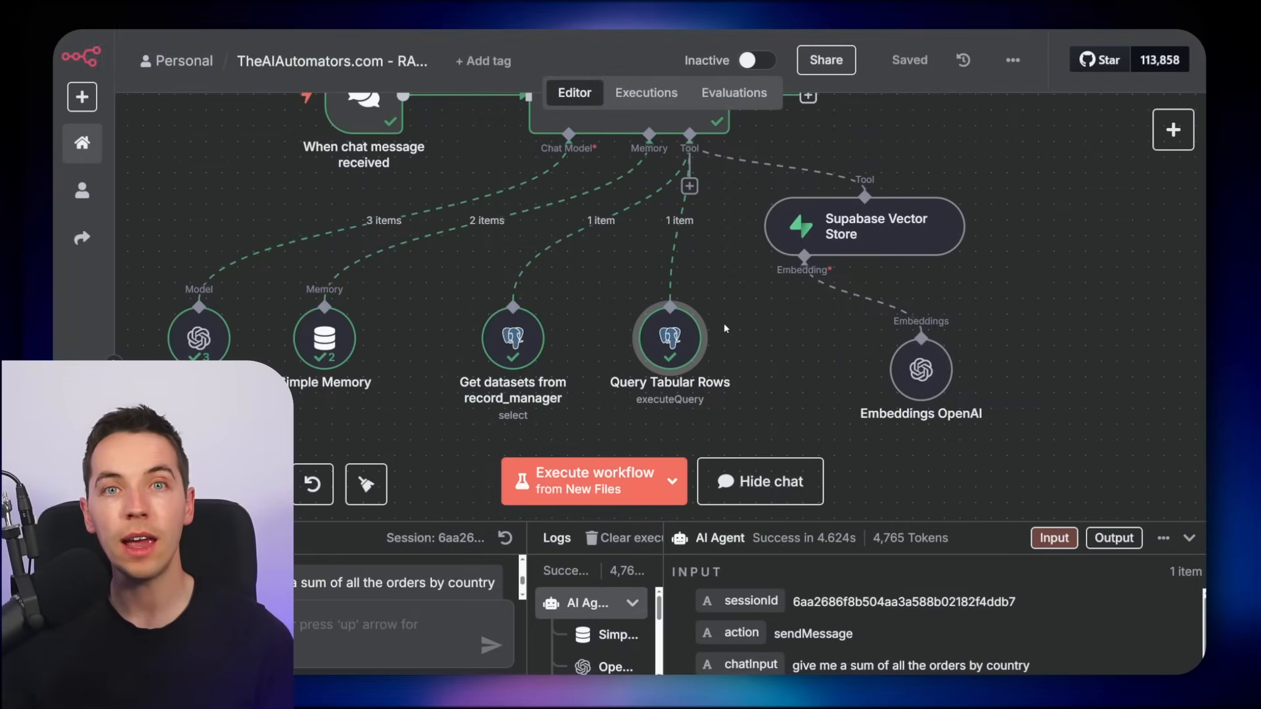
{"action": "double_click", "coordinate": [688, 338]}
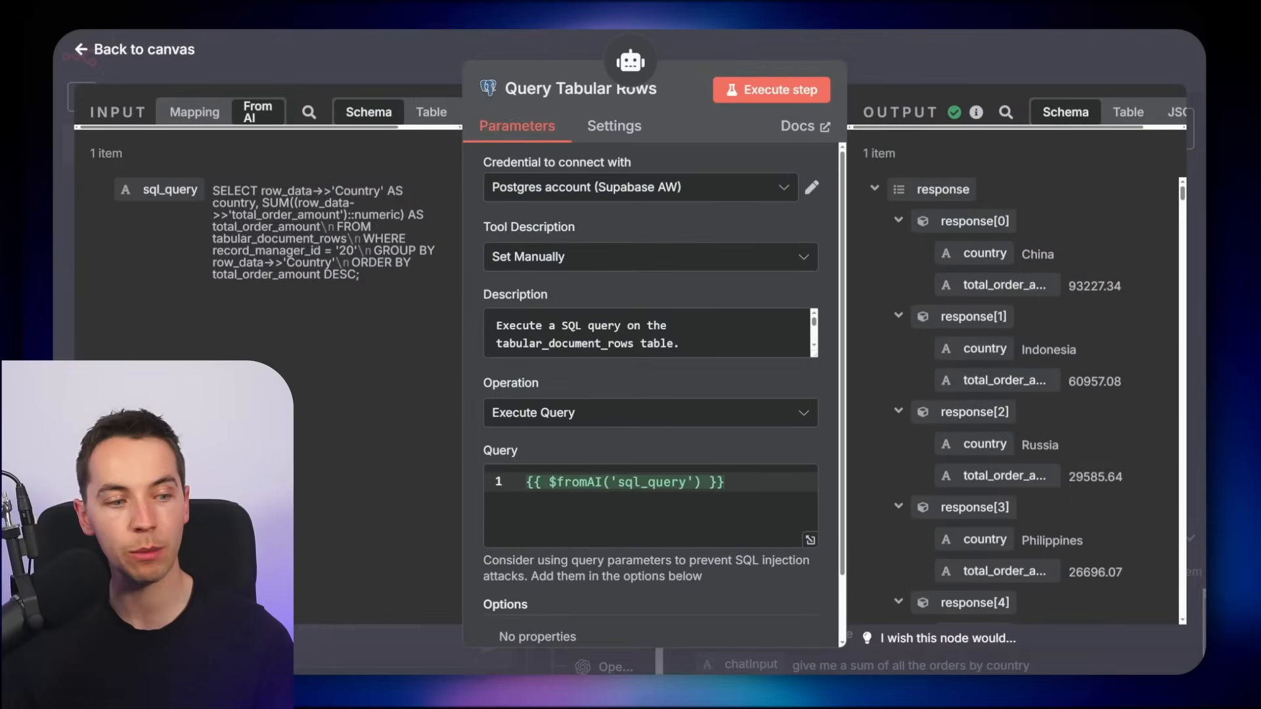
{"action": "double_click", "coordinate": [346, 251]}
{"action": "left_click_drag", "start_coordinate": [391, 271], "coordinate": [216, 191]}
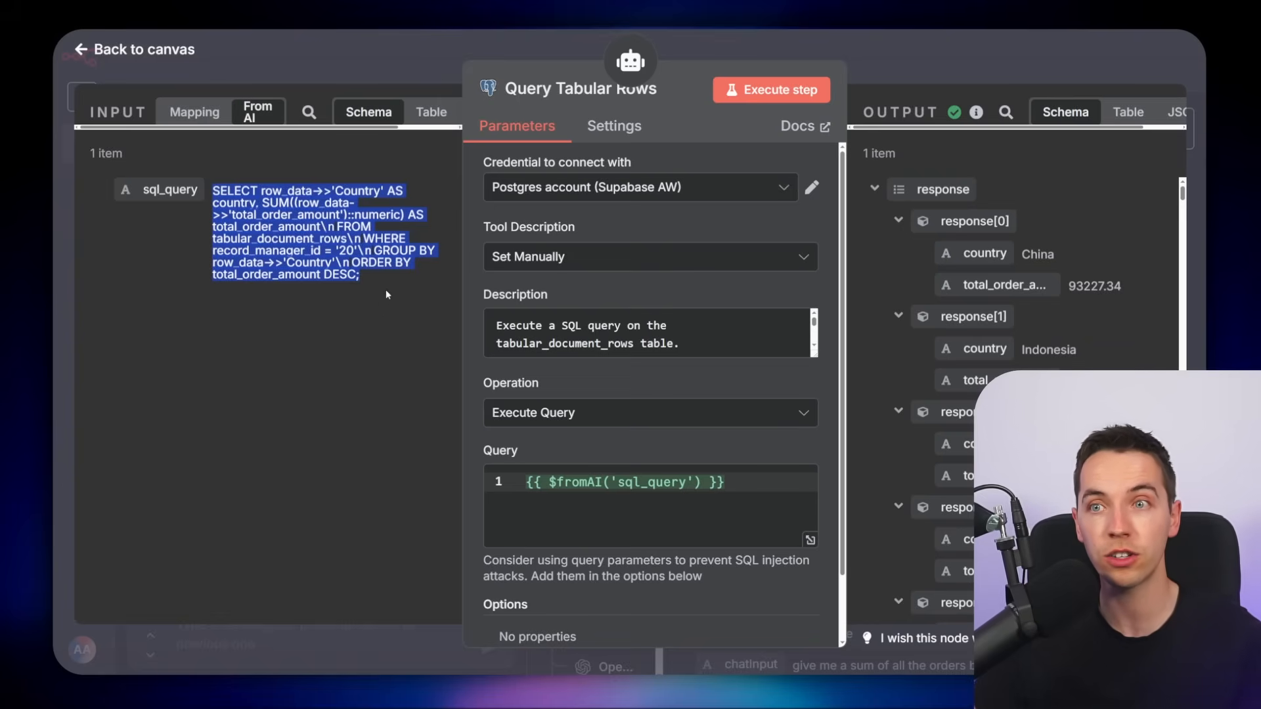
{"action": "left_click", "coordinate": [281, 210]}
{"action": "left_click_drag", "start_coordinate": [274, 204], "coordinate": [372, 210]}
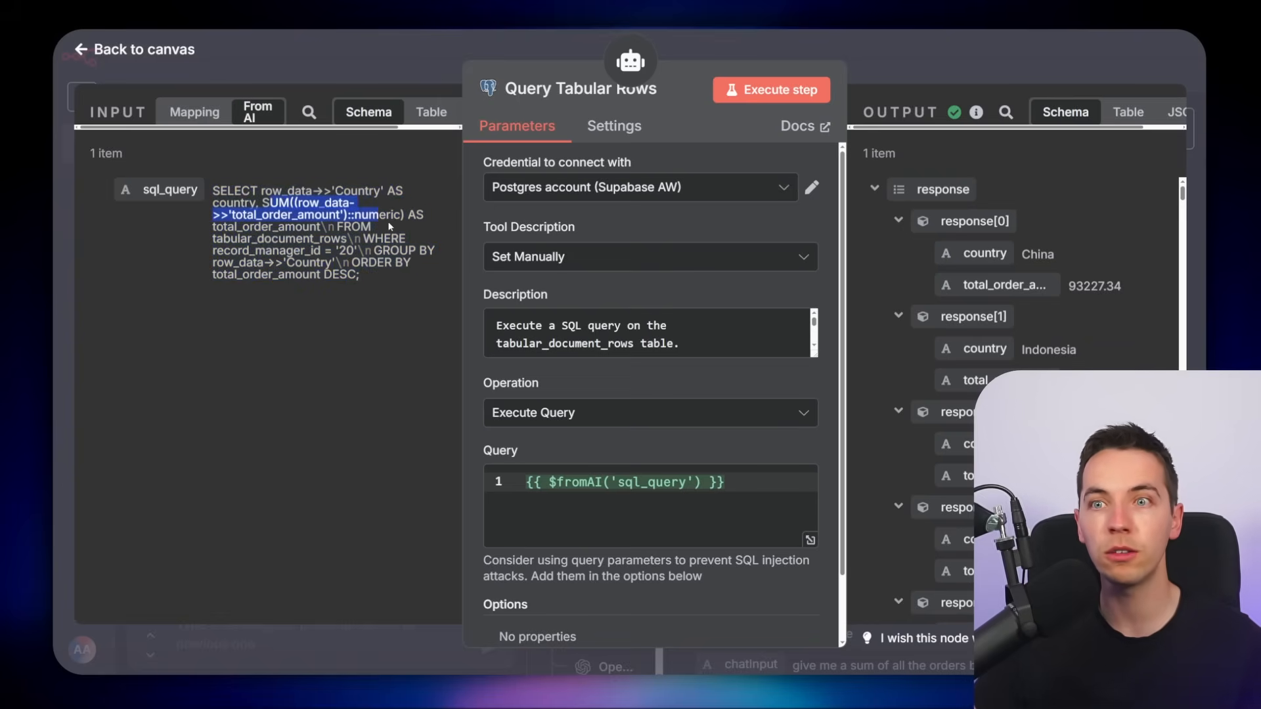
{"action": "left_click", "coordinate": [390, 227]}
{"action": "left_click_drag", "start_coordinate": [336, 261], "coordinate": [220, 237]}
{"action": "left_click", "coordinate": [347, 241]}
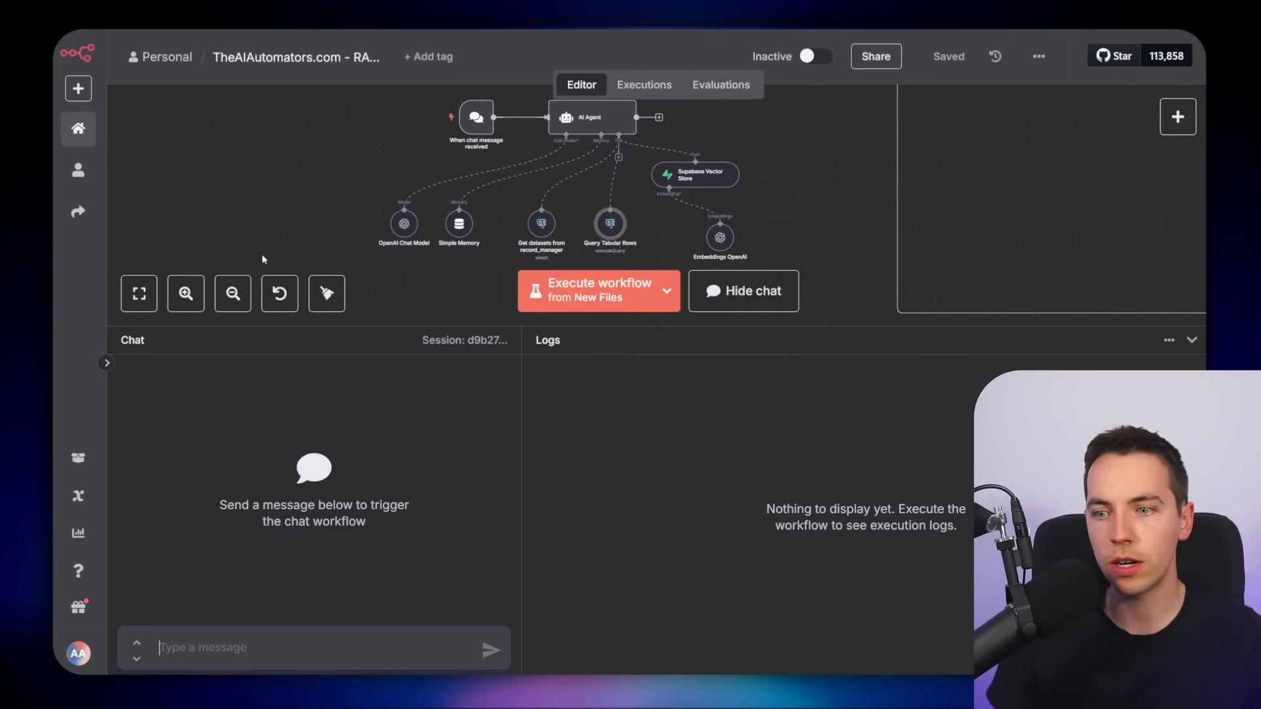
Ask the chat agent "what ad platform did we get the most conversion from?"
{"action": "type", "text": "what ad platform did we get the most conver"}
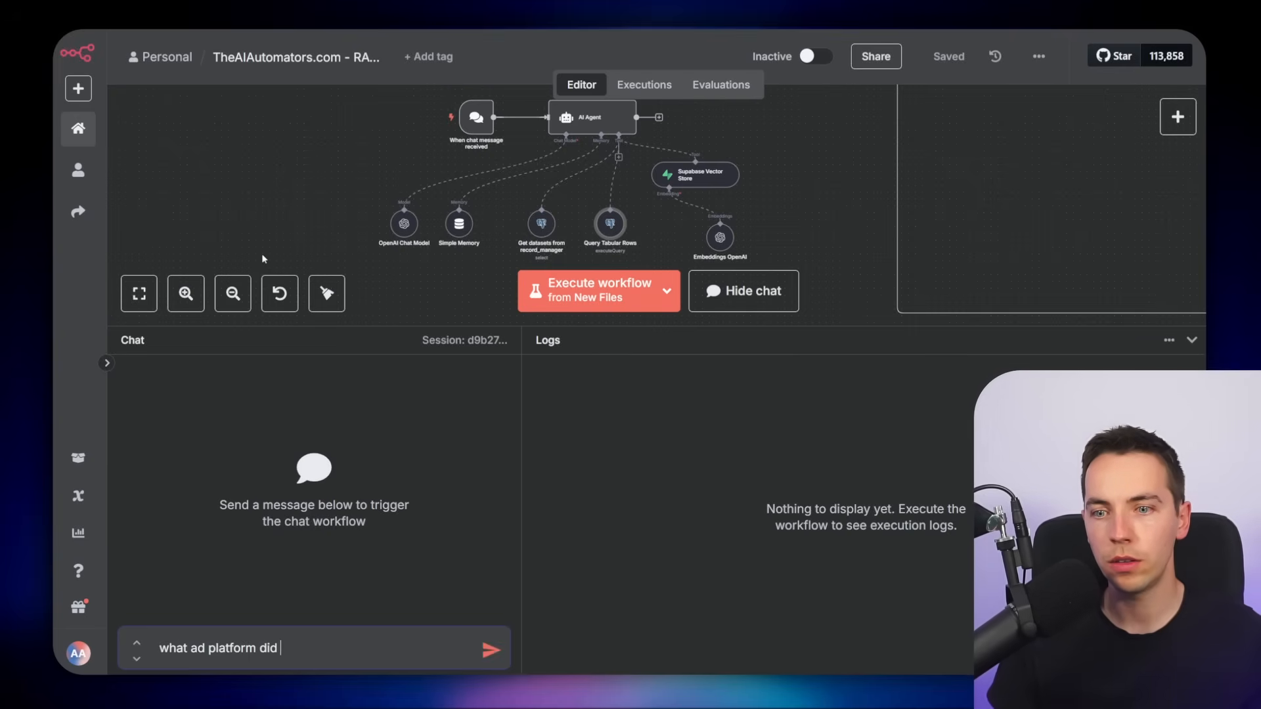
{"action": "type", "text": "sion from?"}
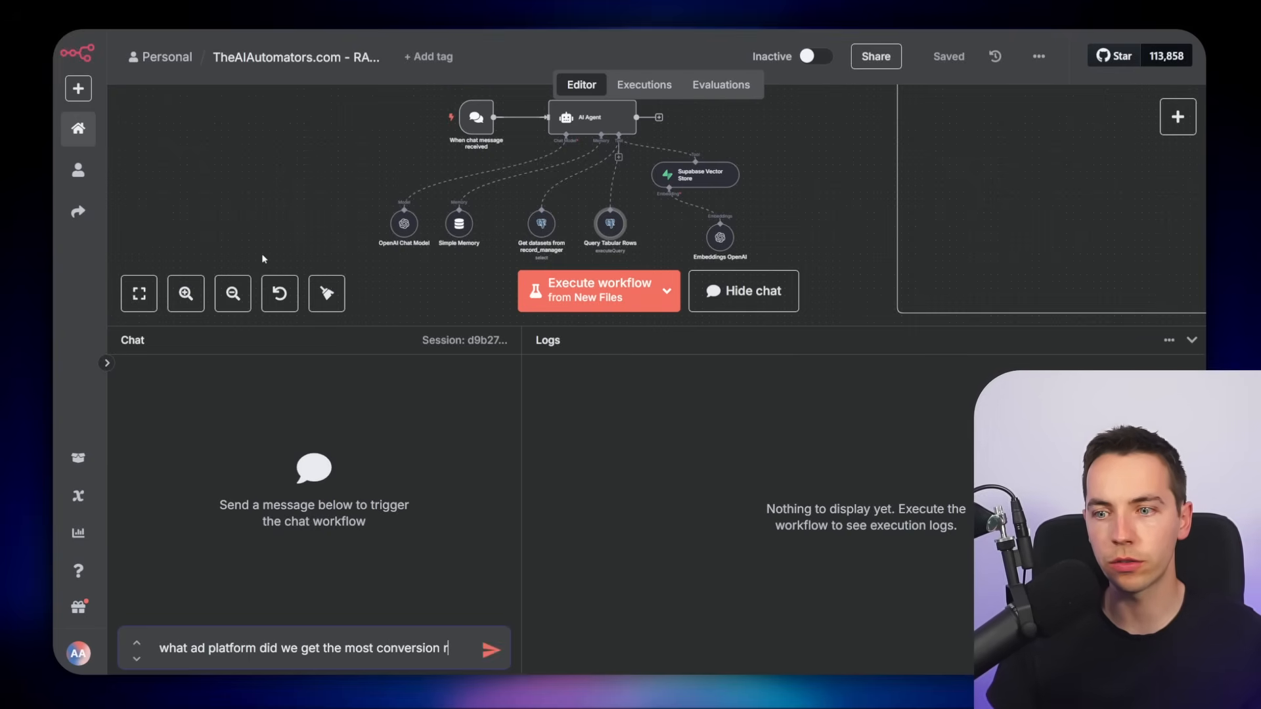
{"action": "key", "text": "Return"}
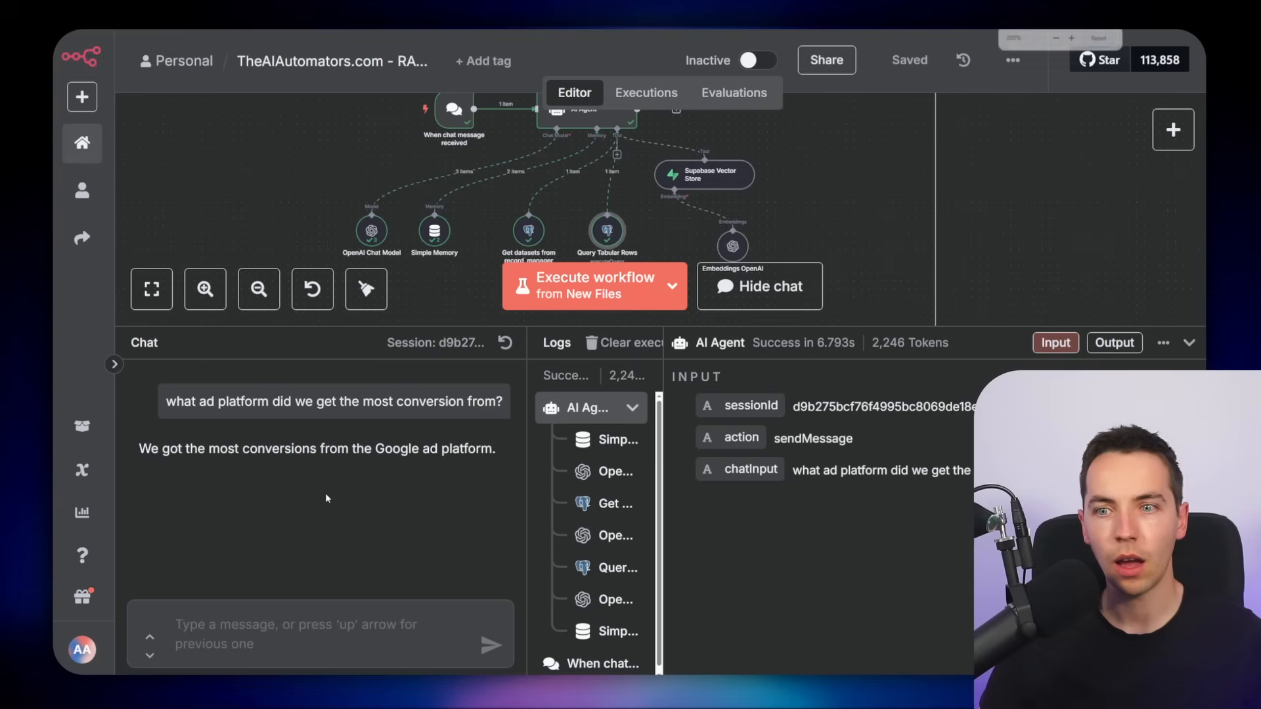
{"action": "key", "text": "ctrl+plus"}
{"action": "left_click_drag", "start_coordinate": [159, 449], "coordinate": [457, 460]}
{"action": "left_click", "coordinate": [278, 172]}
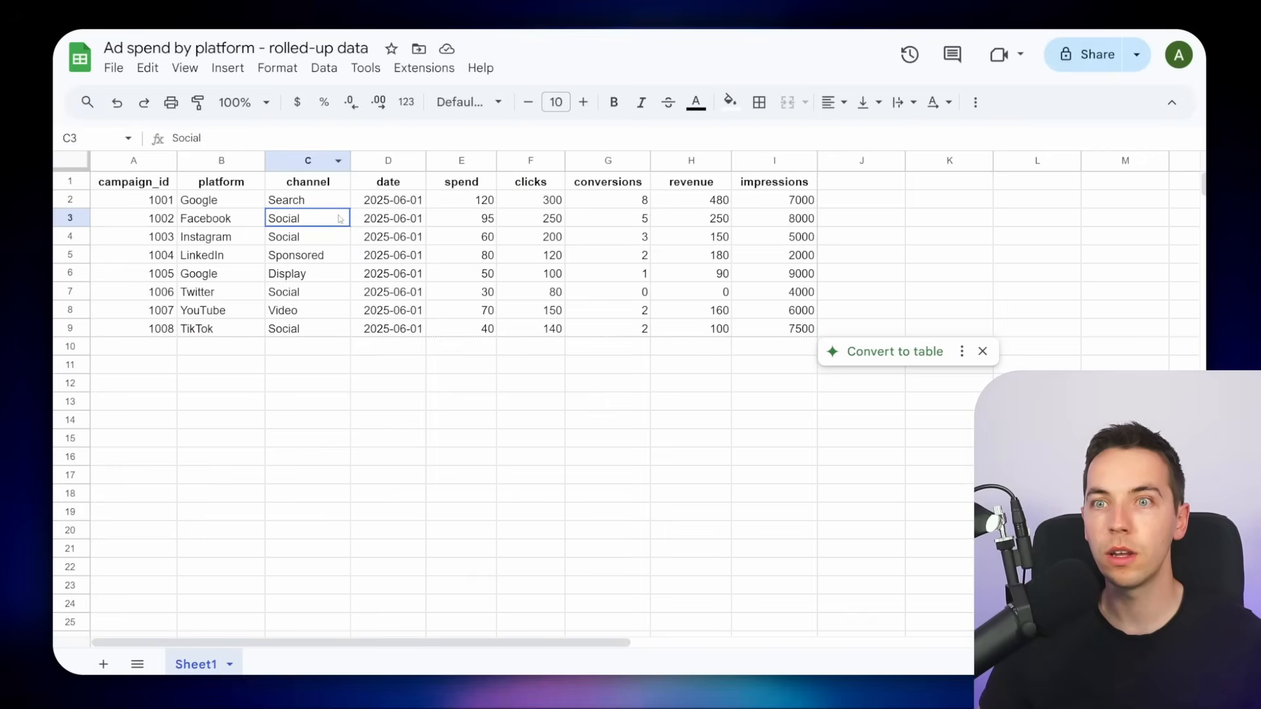
Examine the ad spend spreadsheet's platform and conversions columns to check the agent's answer about Google
{"action": "left_click_drag", "start_coordinate": [221, 199], "coordinate": [650, 202]}
{"action": "left_click_drag", "start_coordinate": [221, 273], "coordinate": [647, 274]}
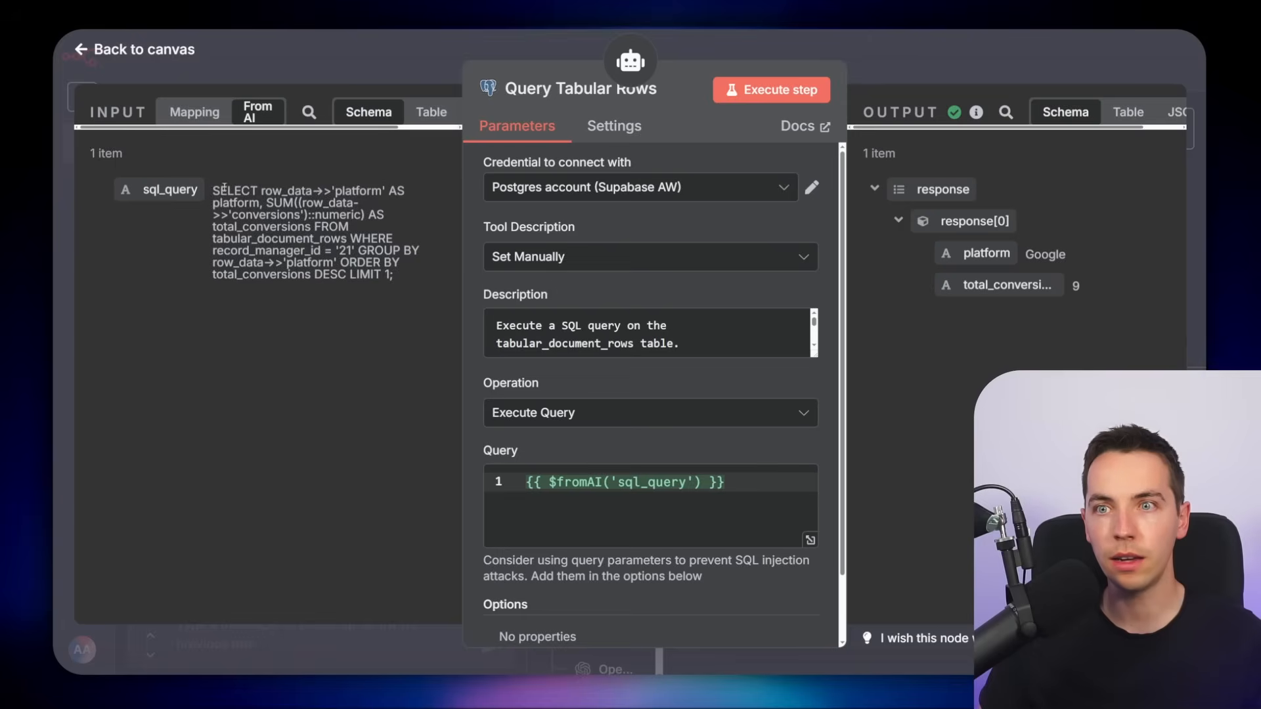
{"action": "left_click_drag", "start_coordinate": [212, 190], "coordinate": [383, 262]}
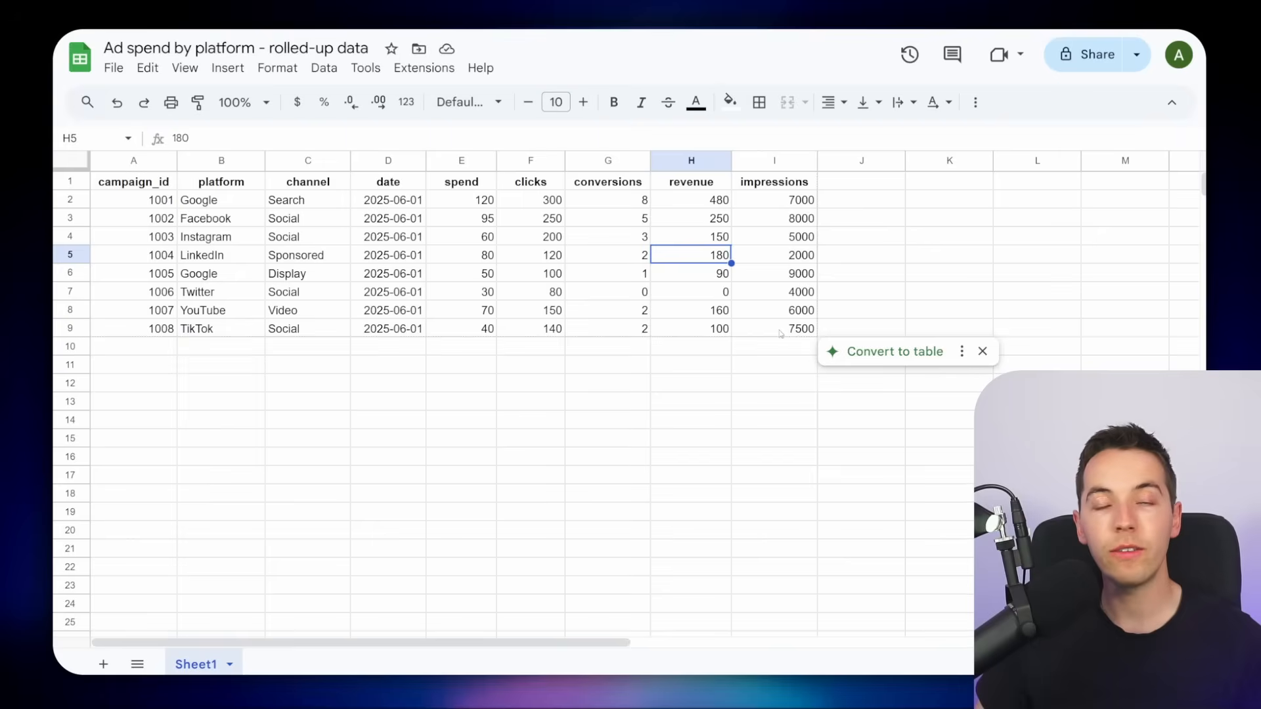
{"action": "left_click_drag", "start_coordinate": [775, 329], "coordinate": [276, 172]}
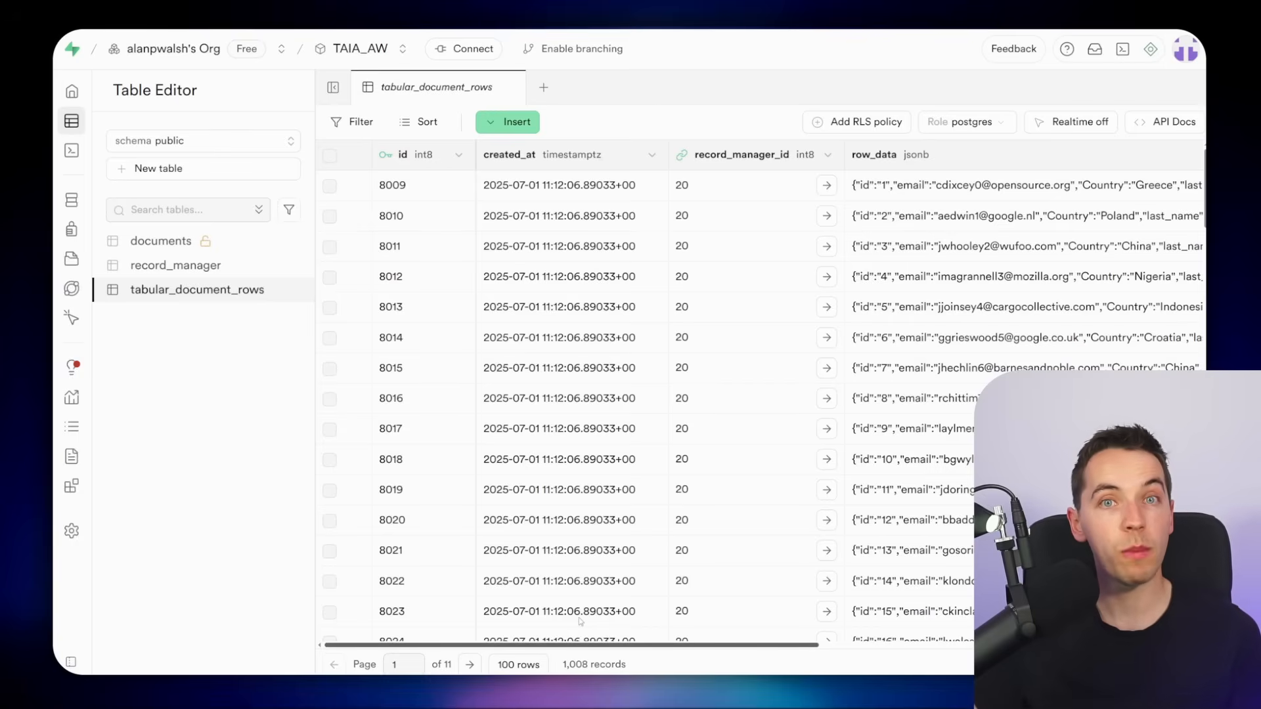
Examine the tabular_document_rows data in Supabase and the schema column of the record_manager table
{"action": "scroll", "coordinate": [580, 621], "scroll_direction": "right", "scroll_amount": 5}
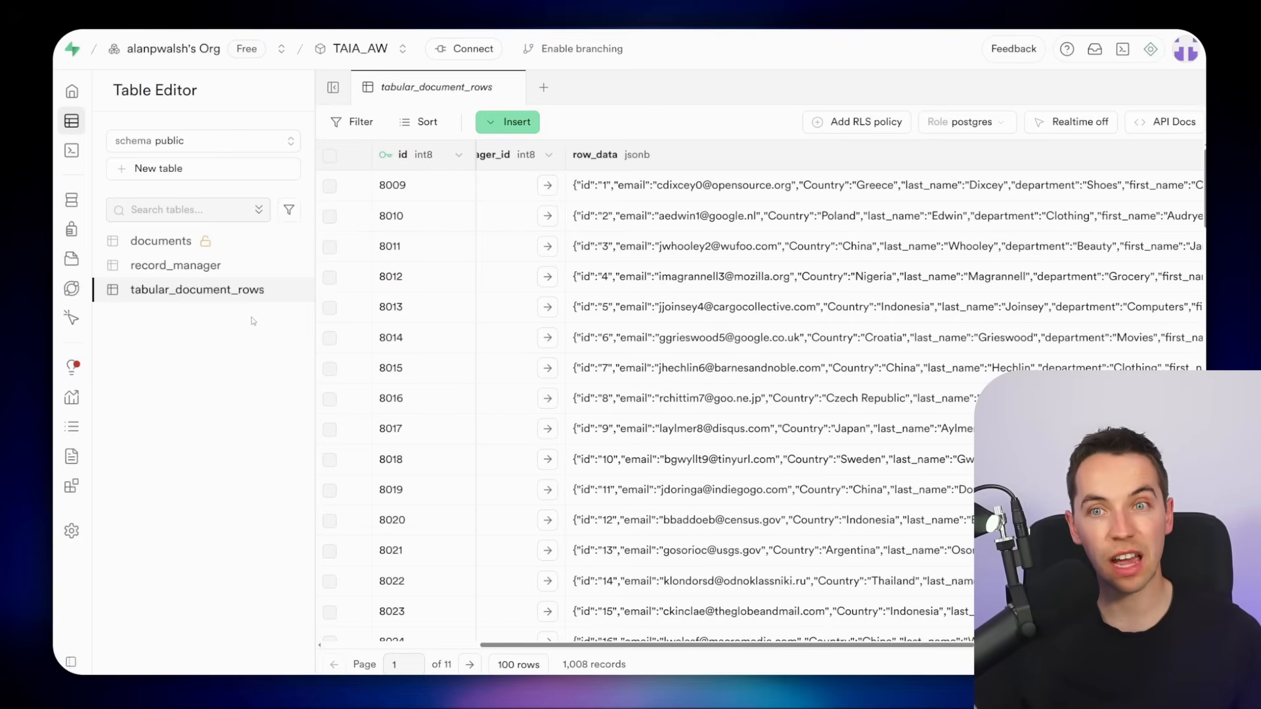
{"action": "left_click", "coordinate": [226, 267]}
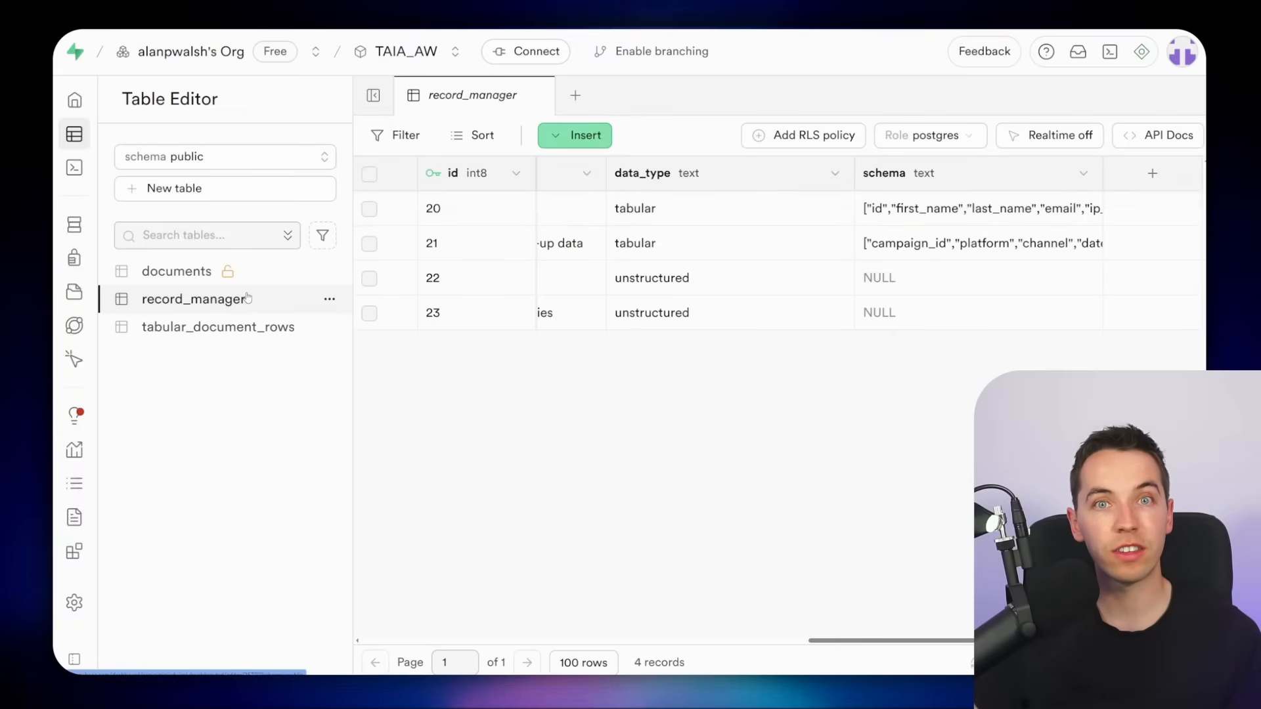
{"action": "double_click", "coordinate": [899, 210]}
{"action": "left_click", "coordinate": [966, 242]}
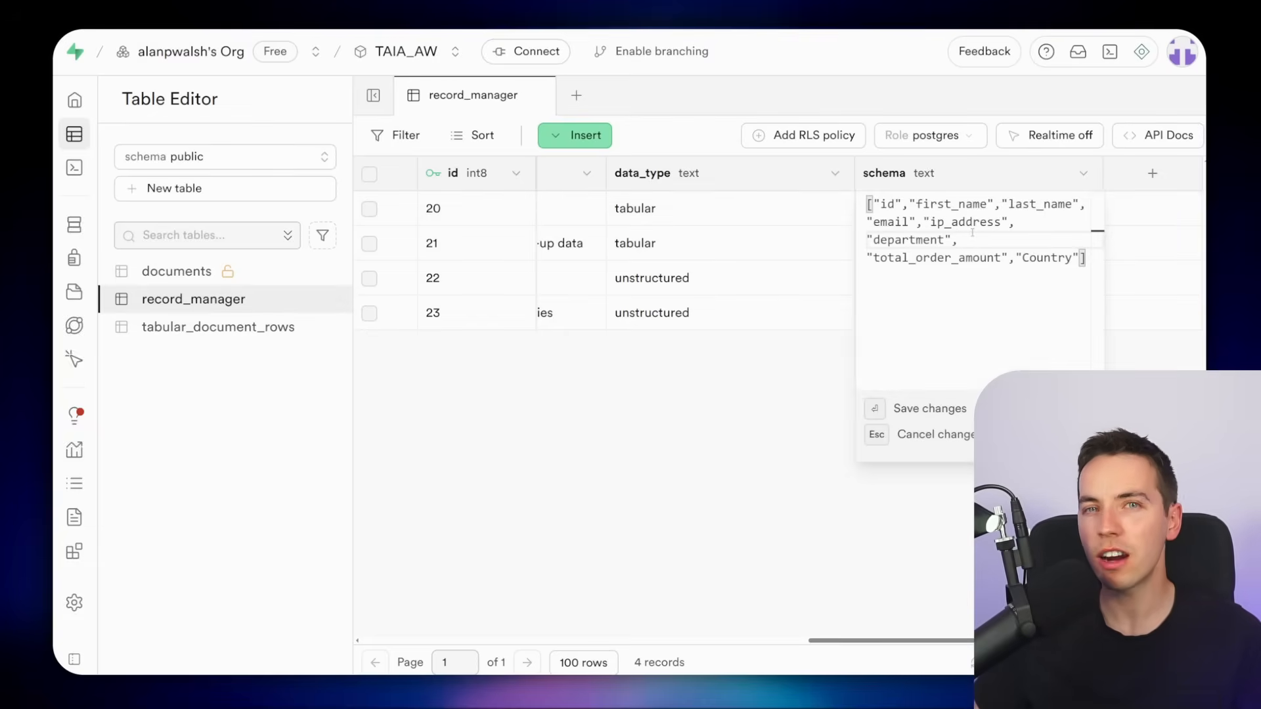
{"action": "key", "text": "Escape"}
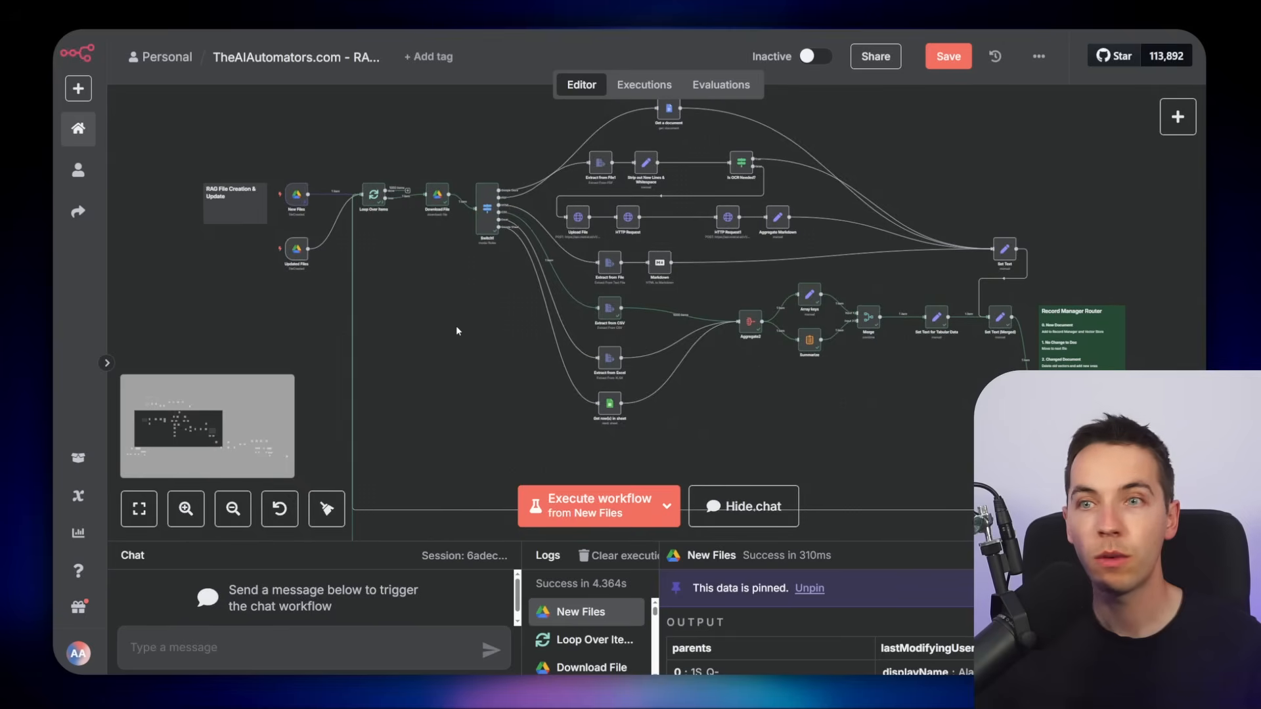
Examine the RAG File Creation & Update workflow from its Google Drive triggers through the Switch node's file-type branches
{"action": "scroll", "coordinate": [493, 332], "scroll_direction": "right", "scroll_amount": 3}
{"action": "scroll", "coordinate": [583, 377], "scroll_direction": "down", "scroll_amount": 2}
{"action": "left_click_drag", "start_coordinate": [594, 368], "coordinate": [867, 402]}
{"action": "scroll", "coordinate": [637, 367], "scroll_direction": "up", "scroll_amount": 3}
{"action": "scroll", "coordinate": [511, 246], "scroll_direction": "up", "scroll_amount": 3}
{"action": "left_click_drag", "start_coordinate": [511, 246], "coordinate": [582, 283]}
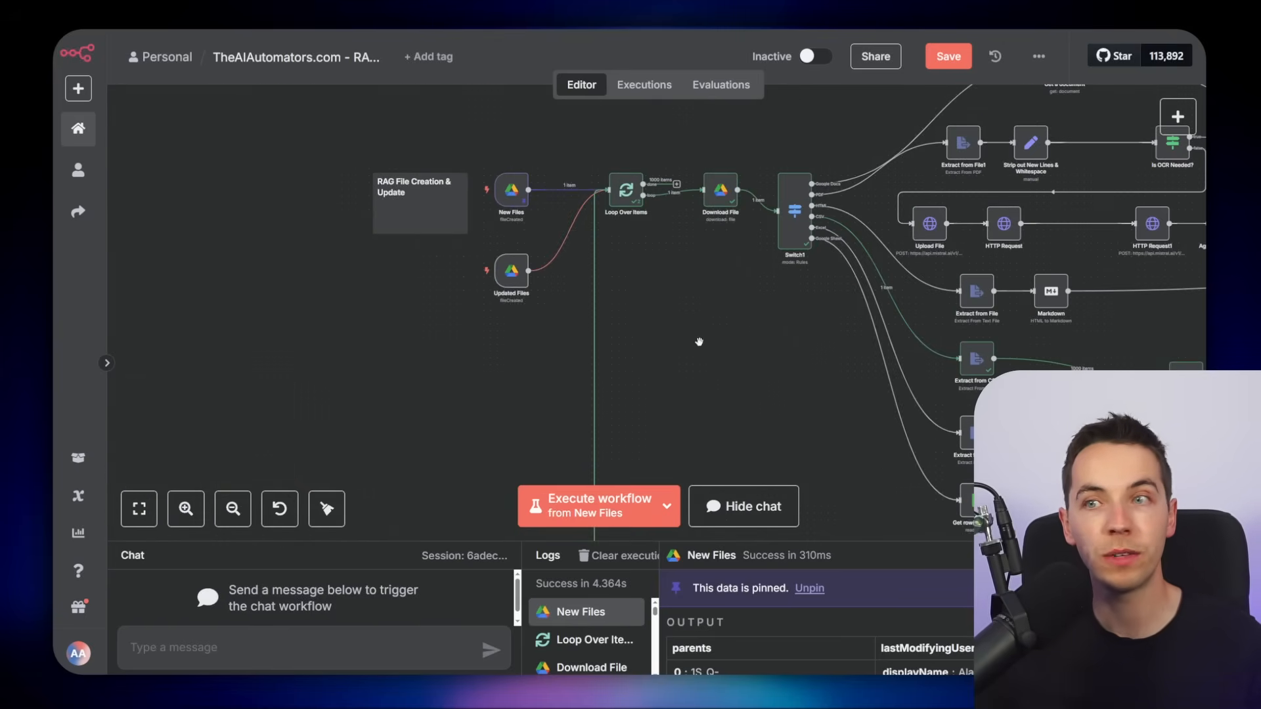
{"action": "scroll", "coordinate": [699, 341], "scroll_direction": "down", "scroll_amount": 1}
{"action": "scroll", "coordinate": [735, 383], "scroll_direction": "up", "scroll_amount": 5}
{"action": "left_click_drag", "start_coordinate": [903, 362], "coordinate": [359, 349]}
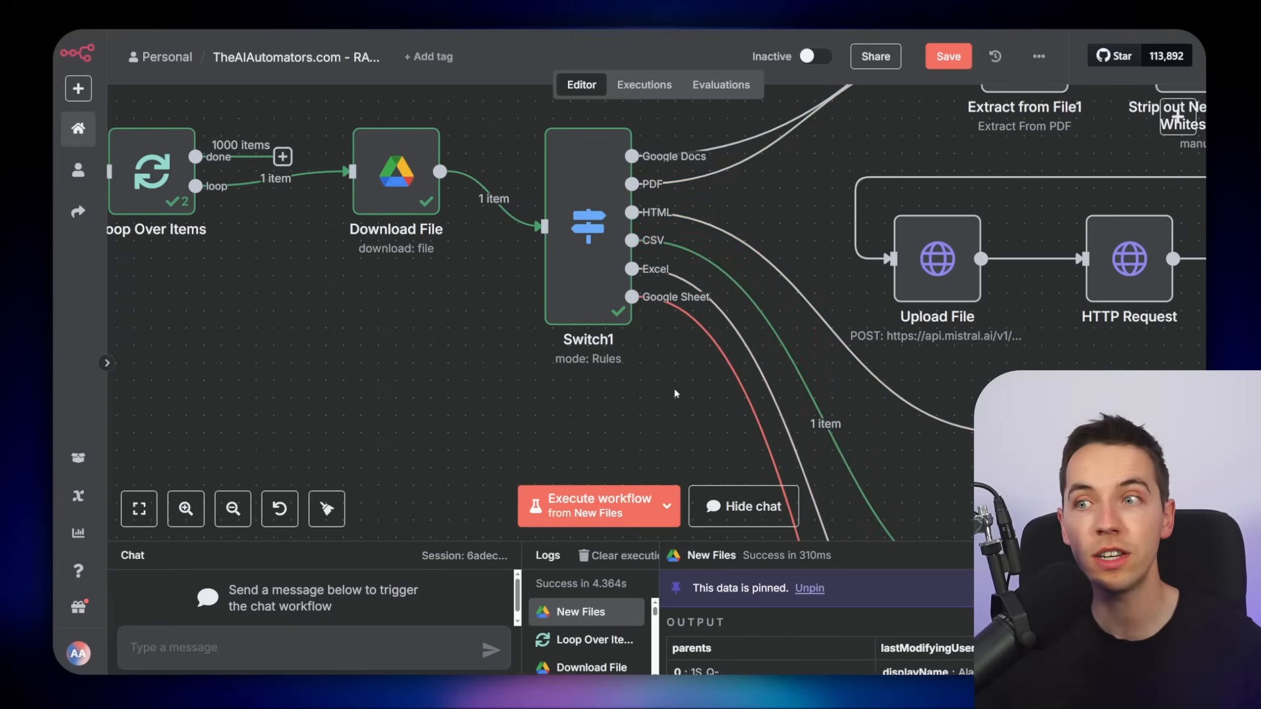
{"action": "scroll", "coordinate": [666, 399], "scroll_direction": "down", "scroll_amount": 3}
{"action": "left_click_drag", "start_coordinate": [665, 453], "coordinate": [523, 347]}
{"action": "scroll", "coordinate": [524, 346], "scroll_direction": "down", "scroll_amount": 3}
{"action": "left_click_drag", "start_coordinate": [616, 418], "coordinate": [390, 311]}
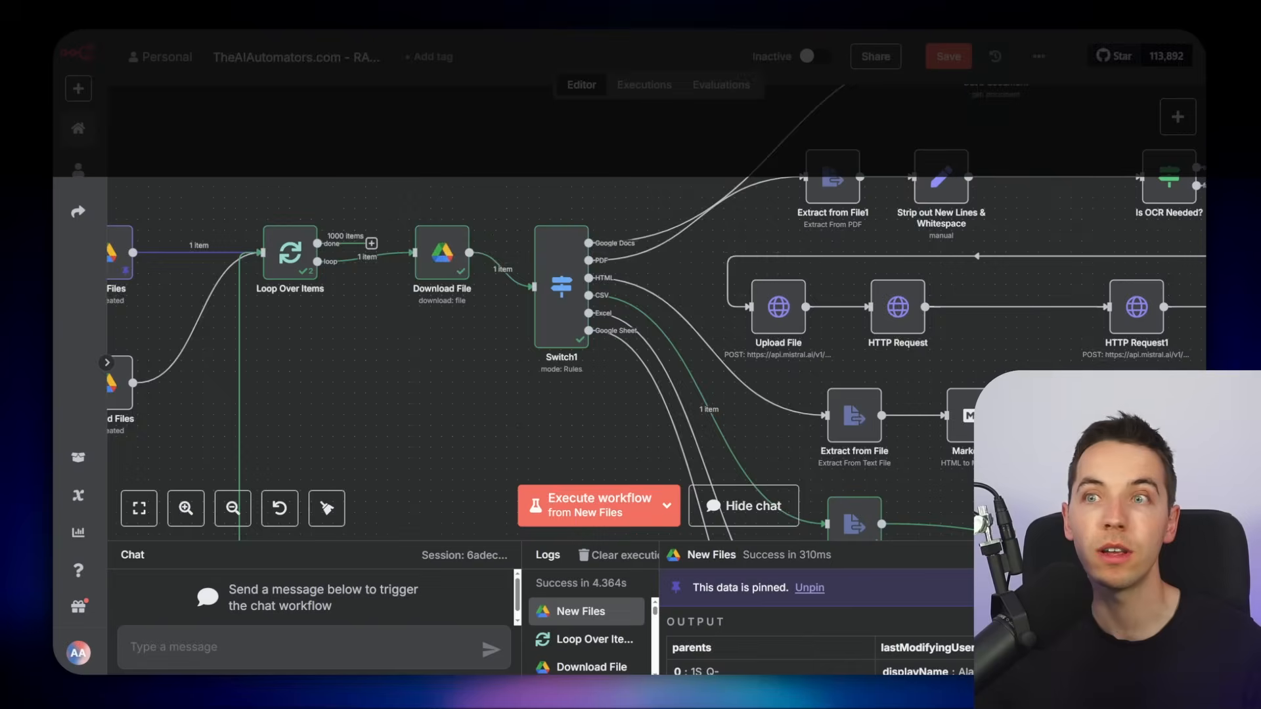
{"action": "scroll", "coordinate": [540, 171], "scroll_direction": "up", "scroll_amount": 5}
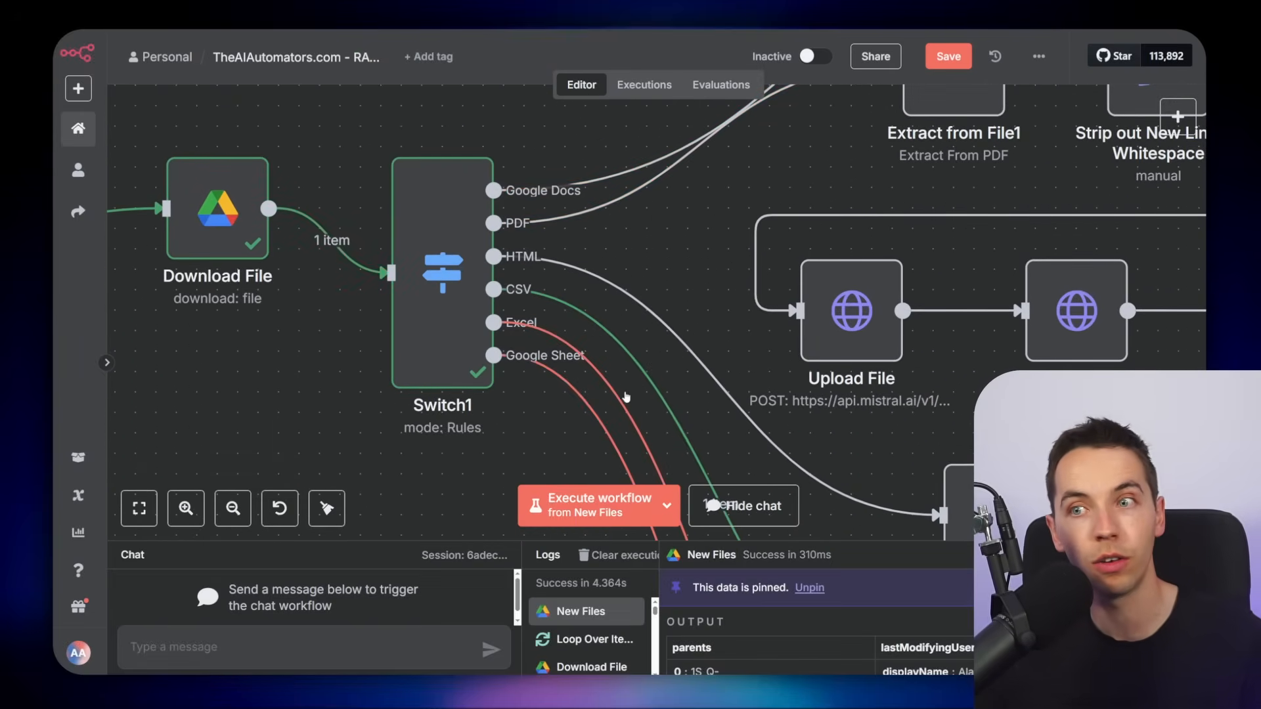
{"action": "scroll", "coordinate": [335, 285], "scroll_direction": "down", "scroll_amount": 2}
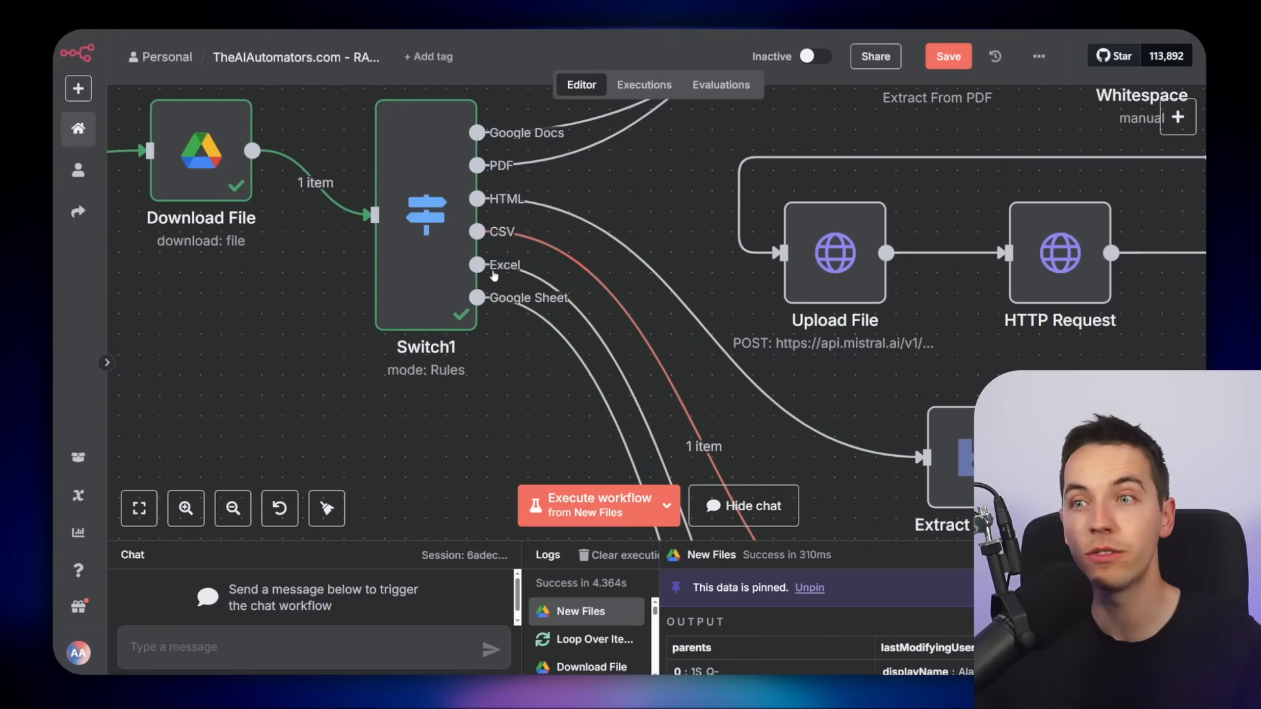
{"action": "key", "text": "1"}
{"action": "scroll", "coordinate": [458, 240], "scroll_direction": "up", "scroll_amount": 3}
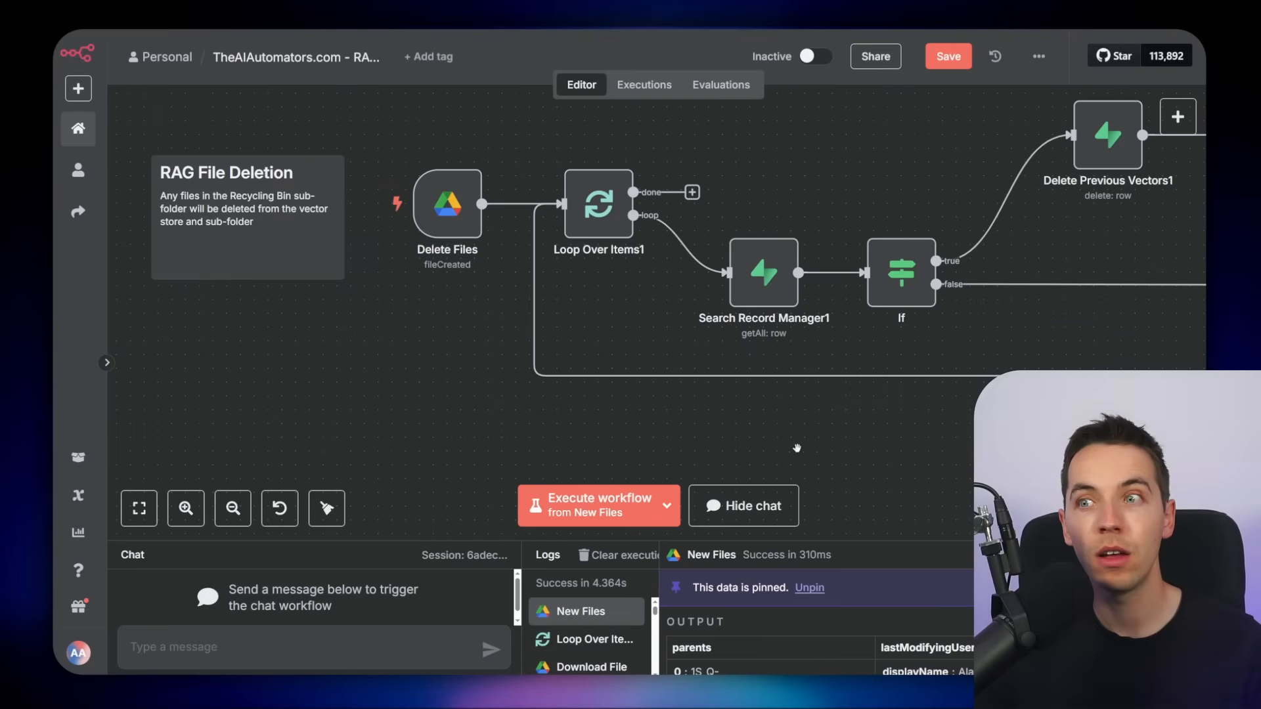
{"action": "scroll", "coordinate": [584, 390], "scroll_direction": "down", "scroll_amount": 3}
{"action": "scroll", "coordinate": [618, 390], "scroll_direction": "down", "scroll_amount": 3}
{"action": "left_click_drag", "start_coordinate": [699, 428], "coordinate": [624, 415]}
{"action": "scroll", "coordinate": [626, 406], "scroll_direction": "up", "scroll_amount": 2}
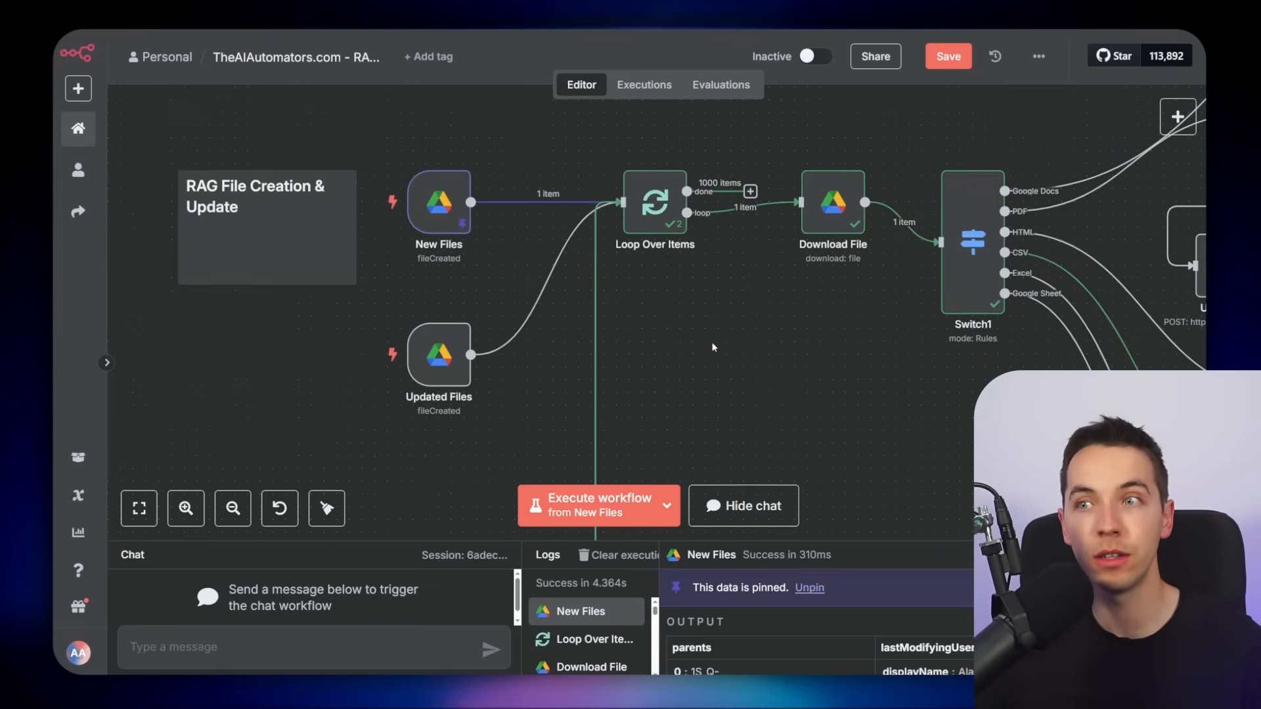
{"action": "scroll", "coordinate": [673, 353], "scroll_direction": "right", "scroll_amount": 4}
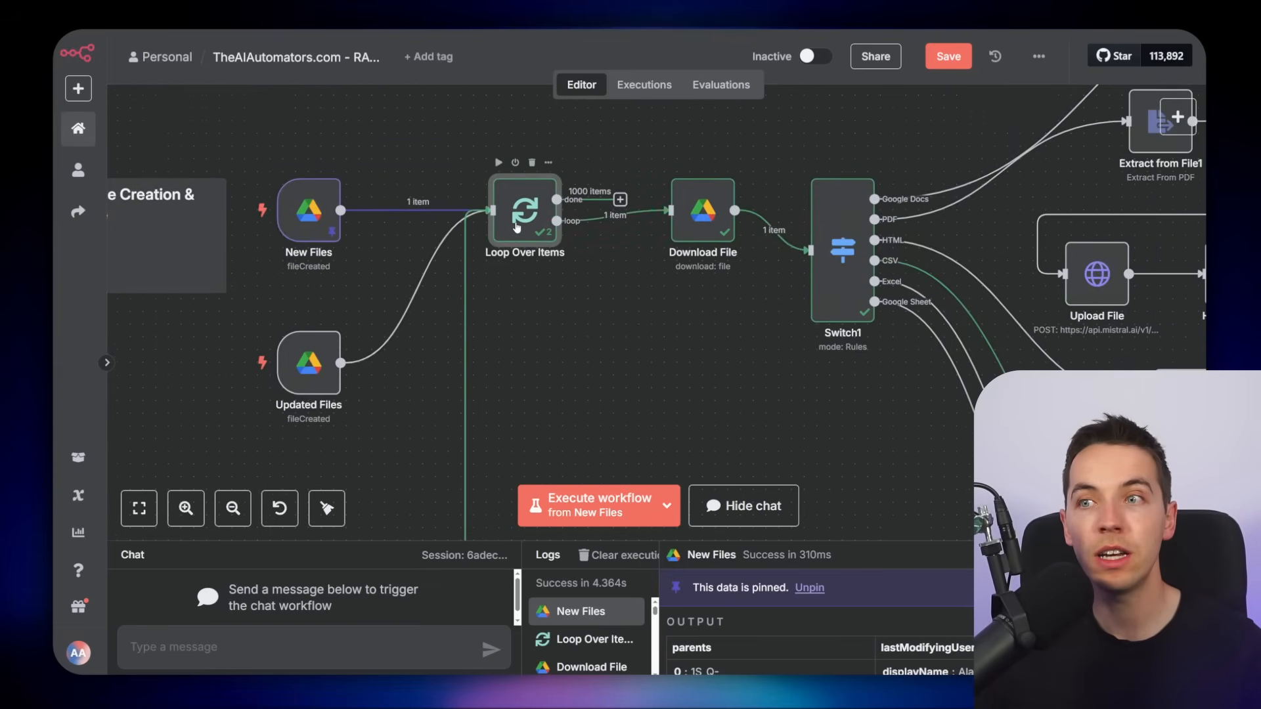
Open the Loop Over Items node and examine its batch size and output
{"action": "double_click", "coordinate": [515, 235]}
{"action": "left_click", "coordinate": [876, 48]}
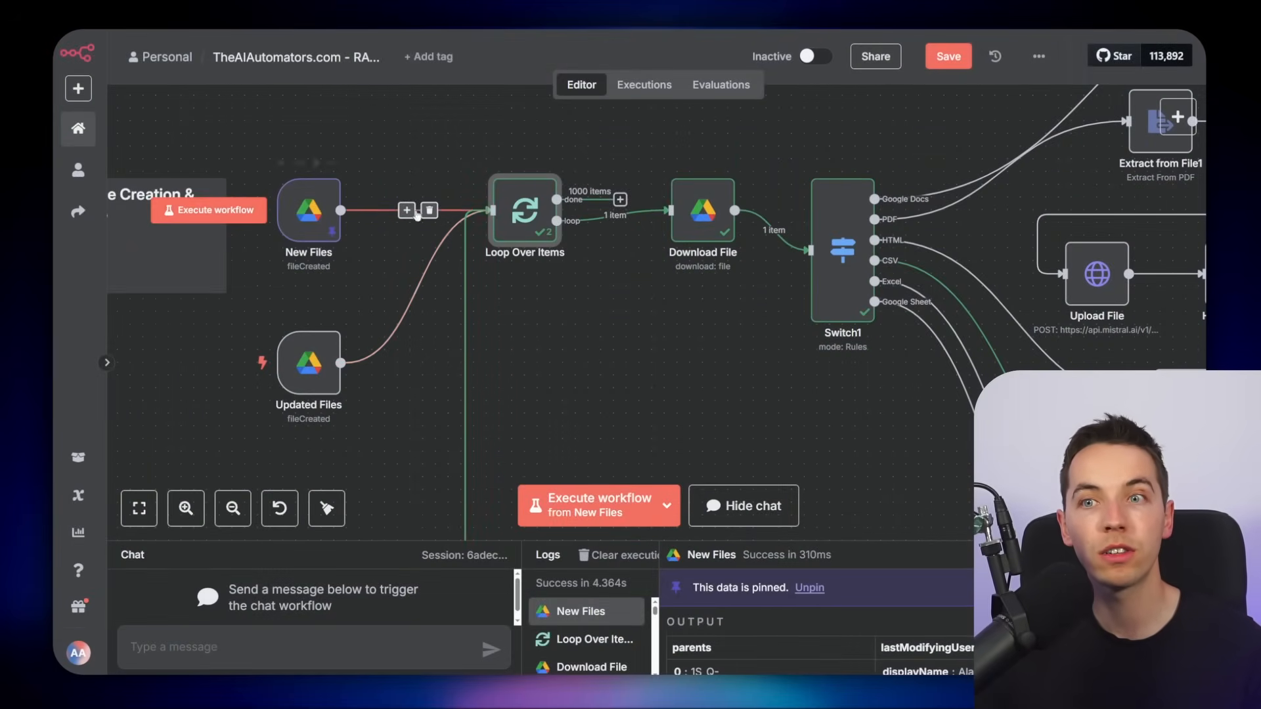
{"action": "key", "text": "Return"}
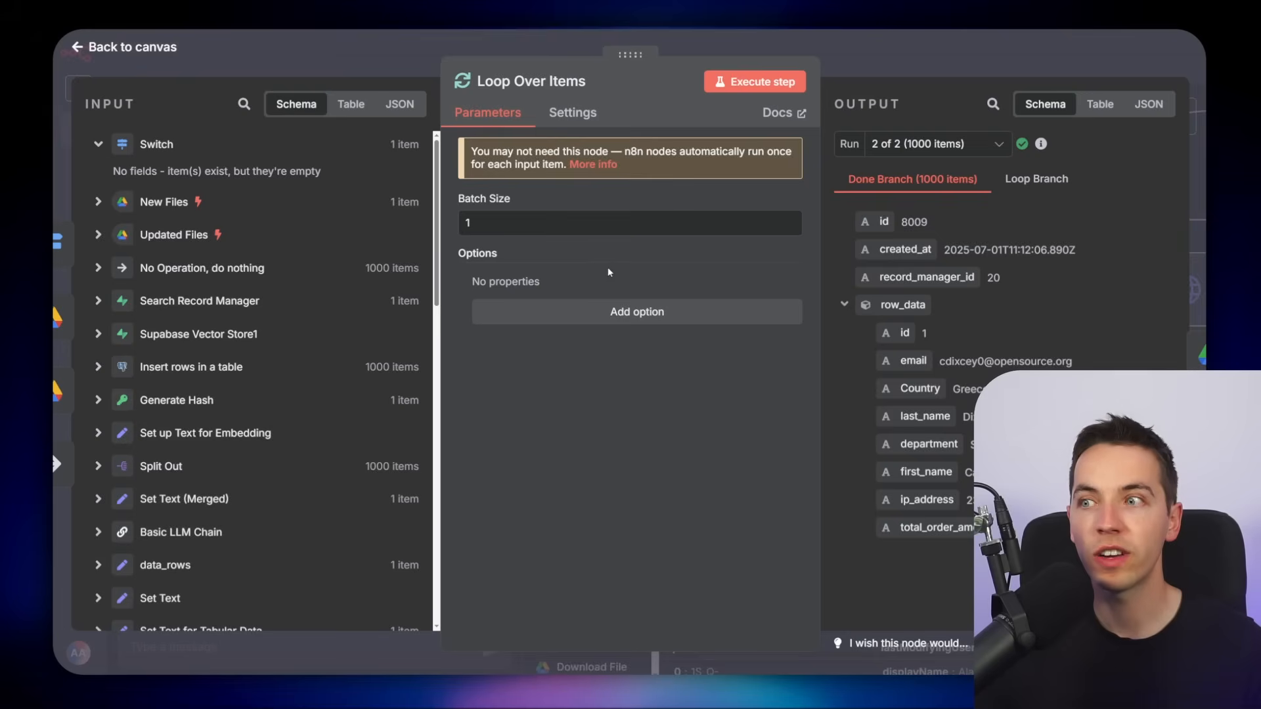
{"action": "left_click", "coordinate": [908, 54]}
Open the Download File node and review its Google Drive credential and download settings
{"action": "scroll", "coordinate": [534, 375], "scroll_direction": "right", "scroll_amount": 3}
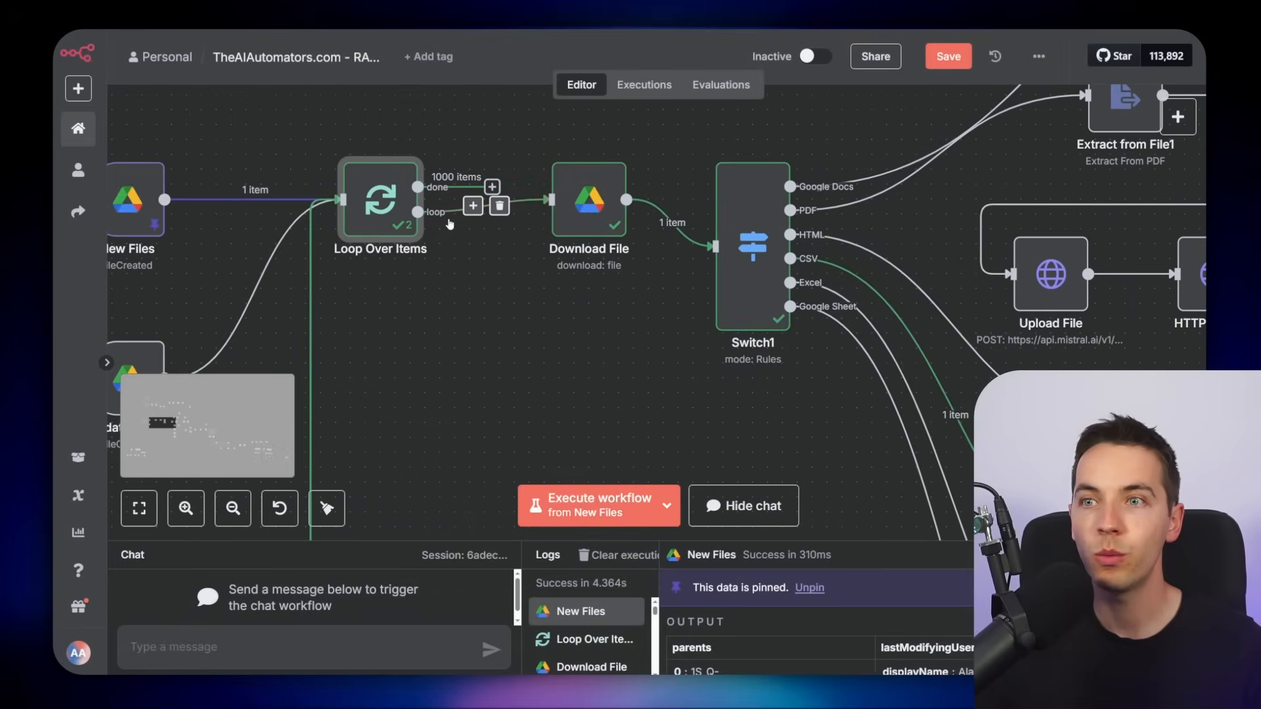
{"action": "left_click", "coordinate": [605, 207]}
{"action": "double_click", "coordinate": [604, 207]}
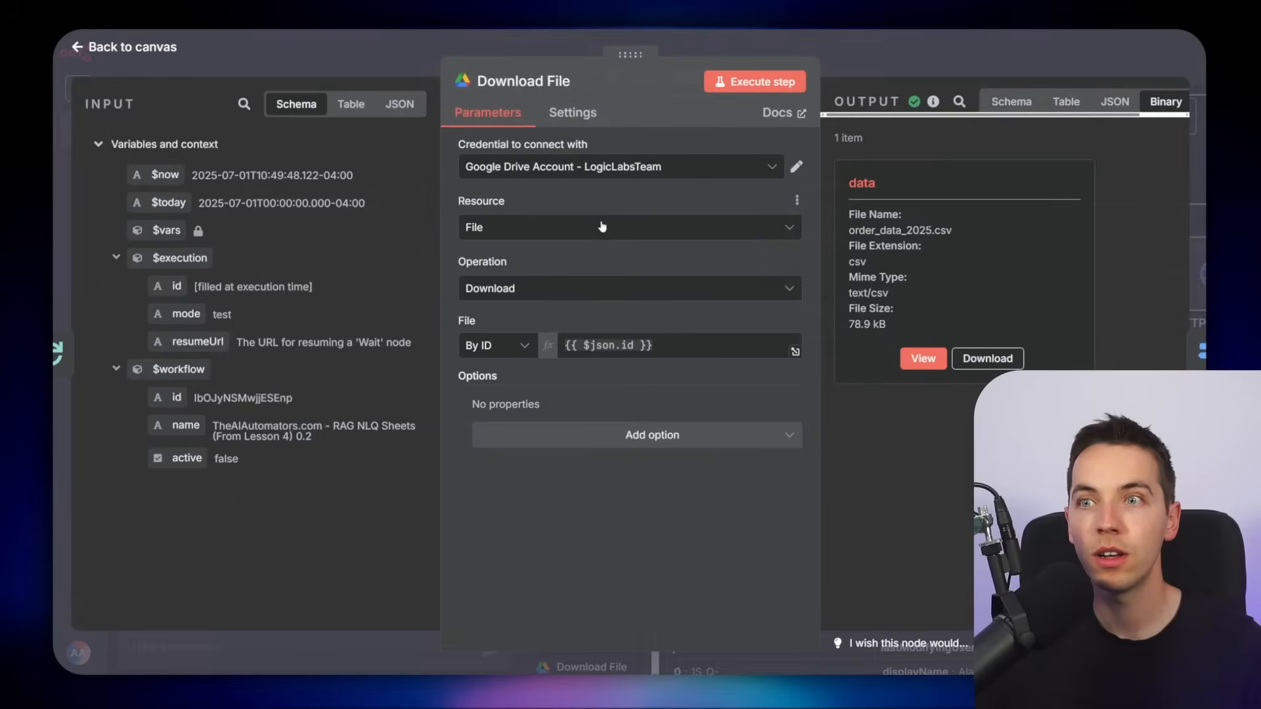
{"action": "left_click", "coordinate": [637, 169]}
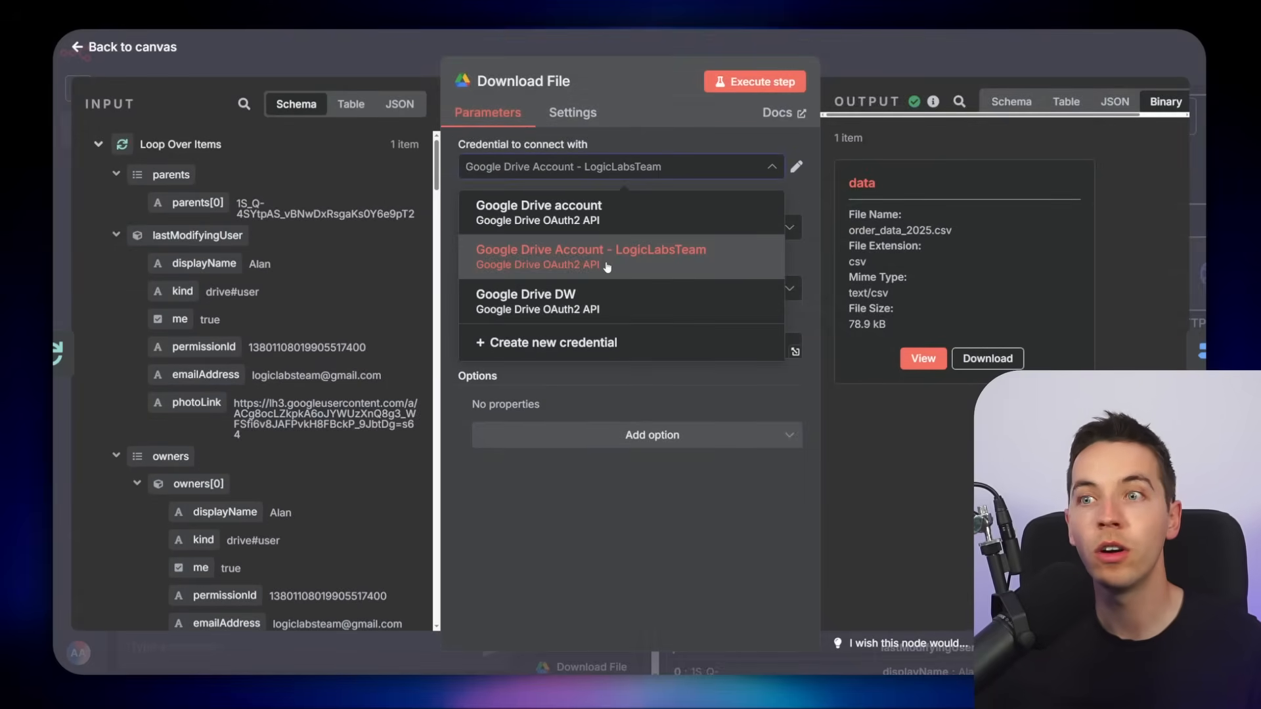
{"action": "left_click", "coordinate": [606, 266]}
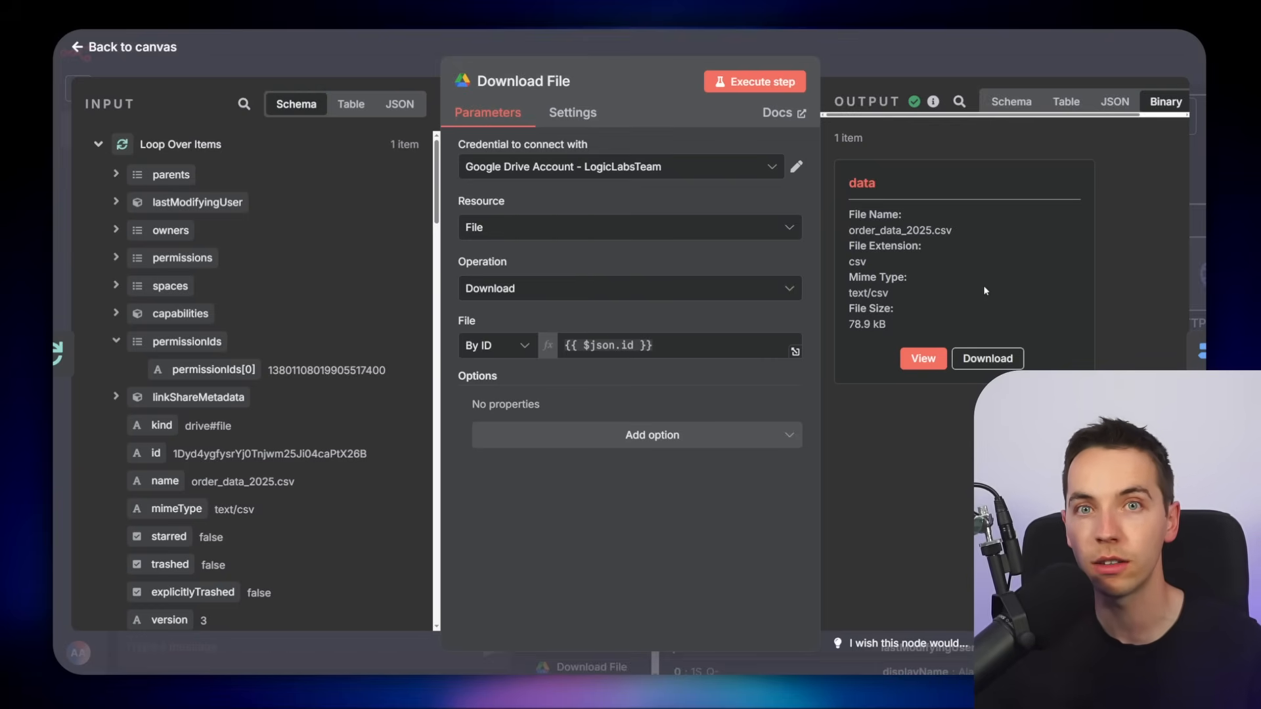
{"action": "key", "text": "Escape"}
Examine the Switch1 routing rules by MIME type and the Extract from CSV node's output
{"action": "double_click", "coordinate": [556, 282]}
{"action": "mouse_move", "coordinate": [100, 305]}
{"action": "left_mouse_down"}
{"action": "mouse_move", "coordinate": [148, 305]}
{"action": "mouse_move", "coordinate": [99, 305]}
{"action": "left_mouse_up"}
{"action": "left_click", "coordinate": [148, 305]}
{"action": "left_click", "coordinate": [243, 309]}
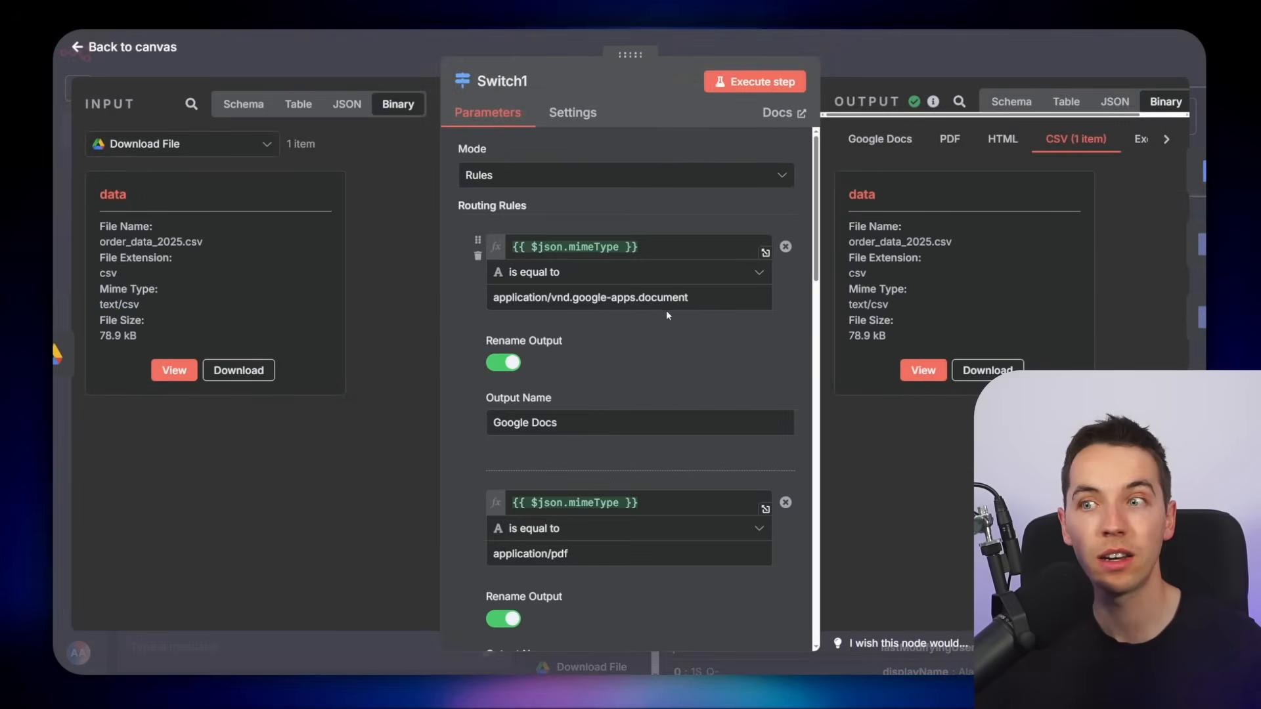
{"action": "scroll", "coordinate": [630, 385], "scroll_direction": "down", "scroll_amount": 3}
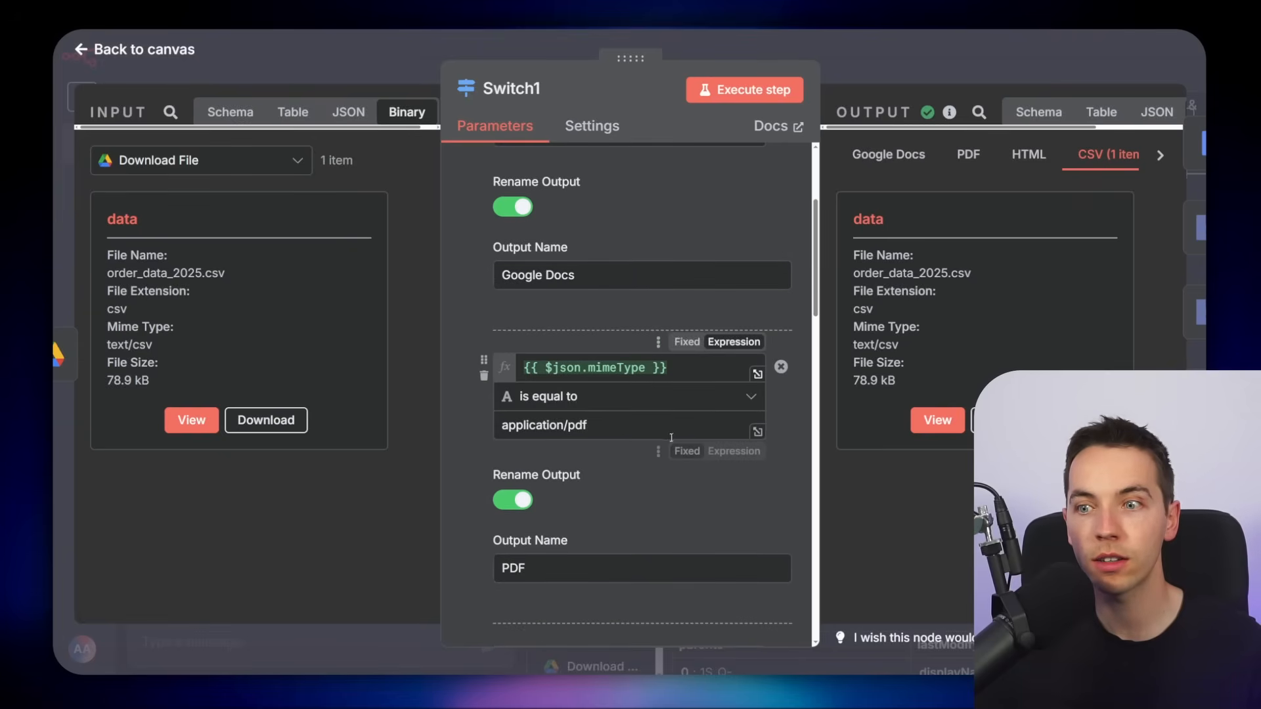
{"action": "scroll", "coordinate": [672, 438], "scroll_direction": "down", "scroll_amount": 4}
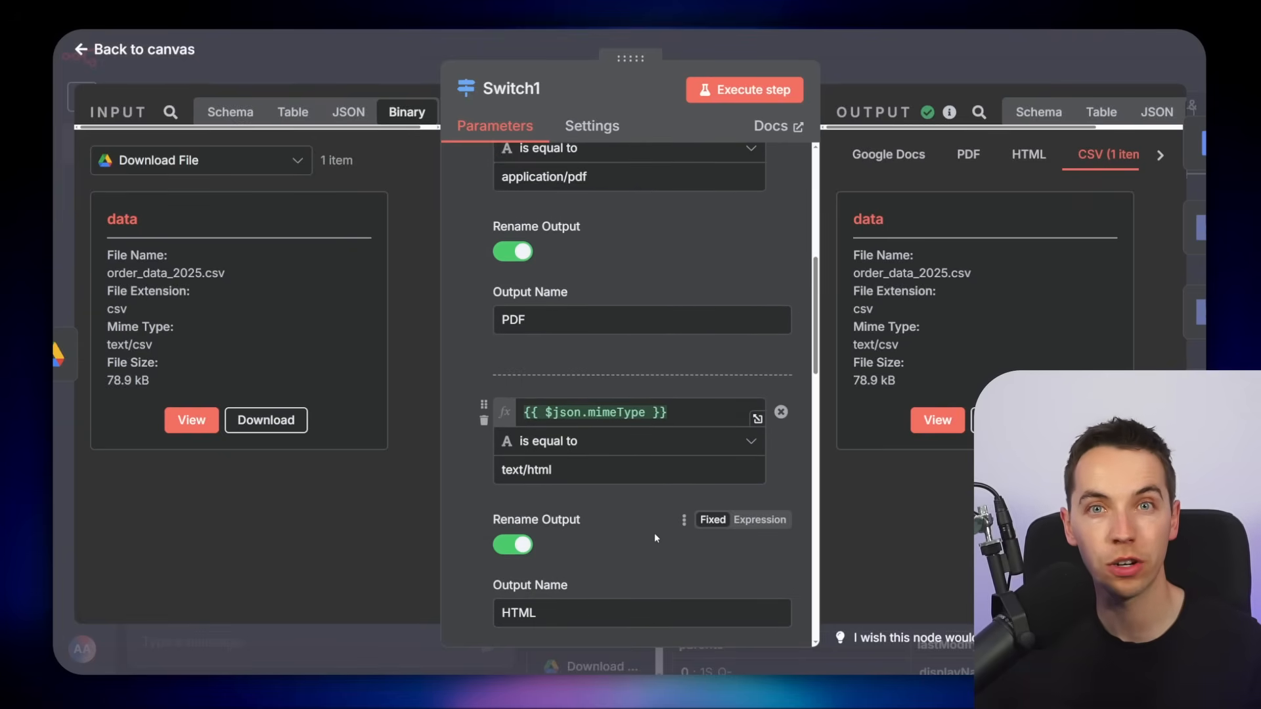
{"action": "scroll", "coordinate": [664, 524], "scroll_direction": "down", "scroll_amount": 8}
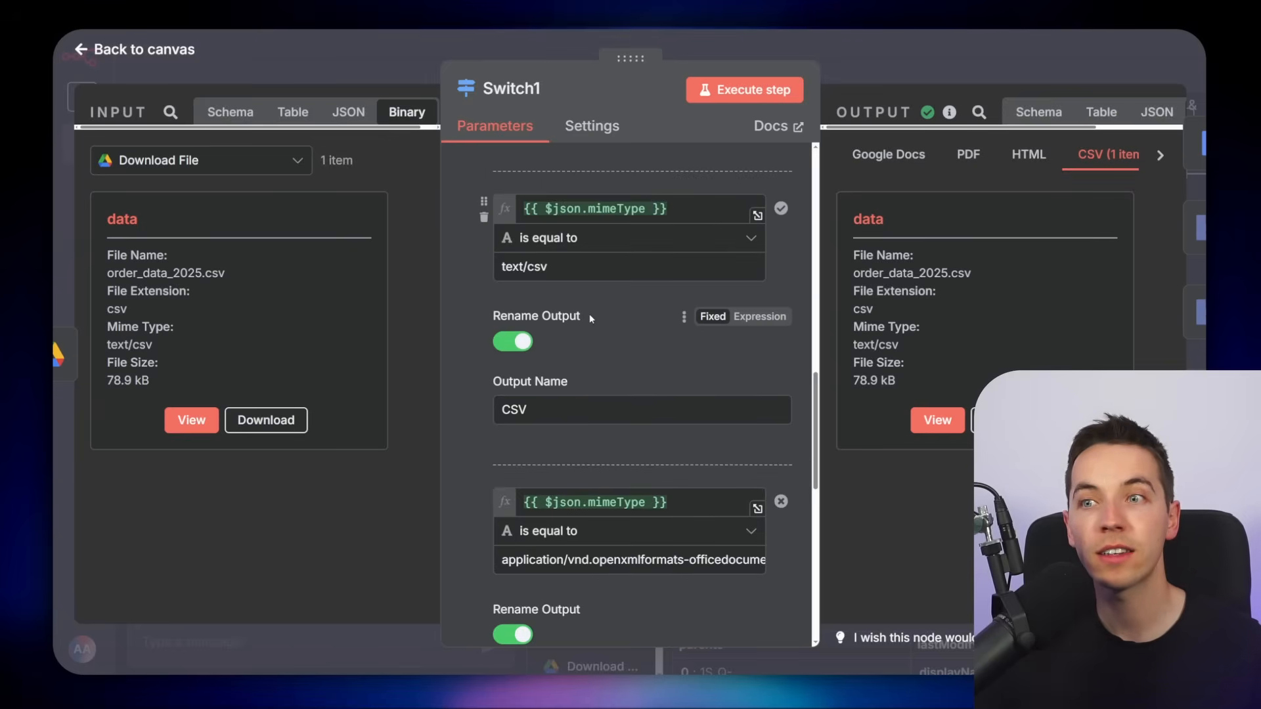
{"action": "scroll", "coordinate": [630, 408], "scroll_direction": "down", "scroll_amount": 3}
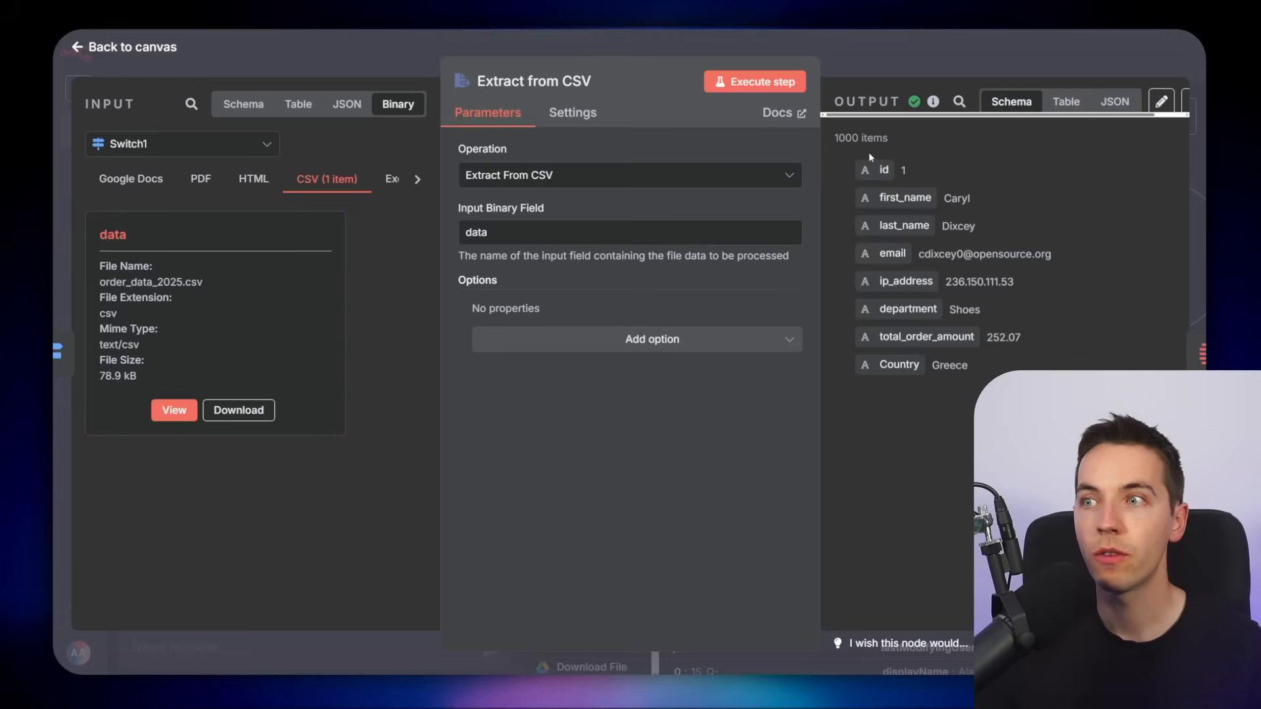
{"action": "key", "text": "Escape"}
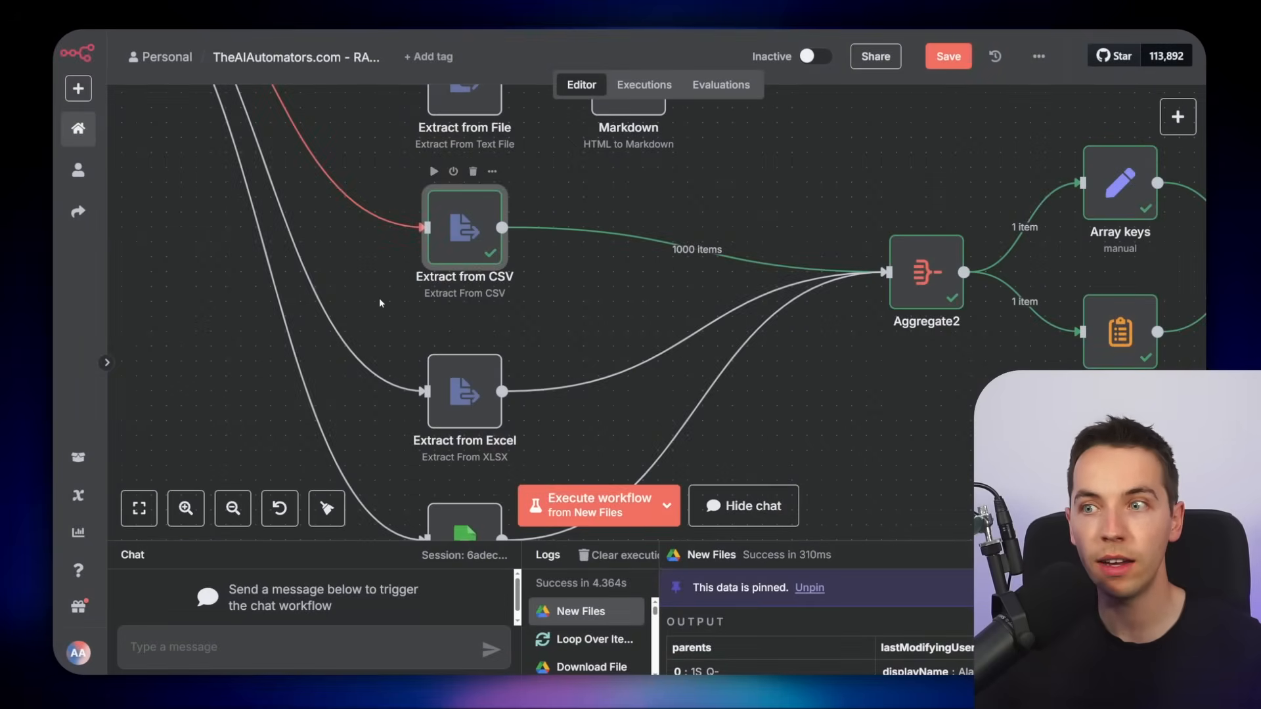
Open the Extract from Excel node and check its operation and input binary field
{"action": "scroll", "coordinate": [388, 296], "scroll_direction": "down", "scroll_amount": 1}
{"action": "mouse_move", "coordinate": [453, 240]}
{"action": "left_mouse_down"}
{"action": "mouse_move", "coordinate": [507, 334]}
{"action": "mouse_move", "coordinate": [453, 253]}
{"action": "left_mouse_up"}
{"action": "mouse_move", "coordinate": [677, 272]}
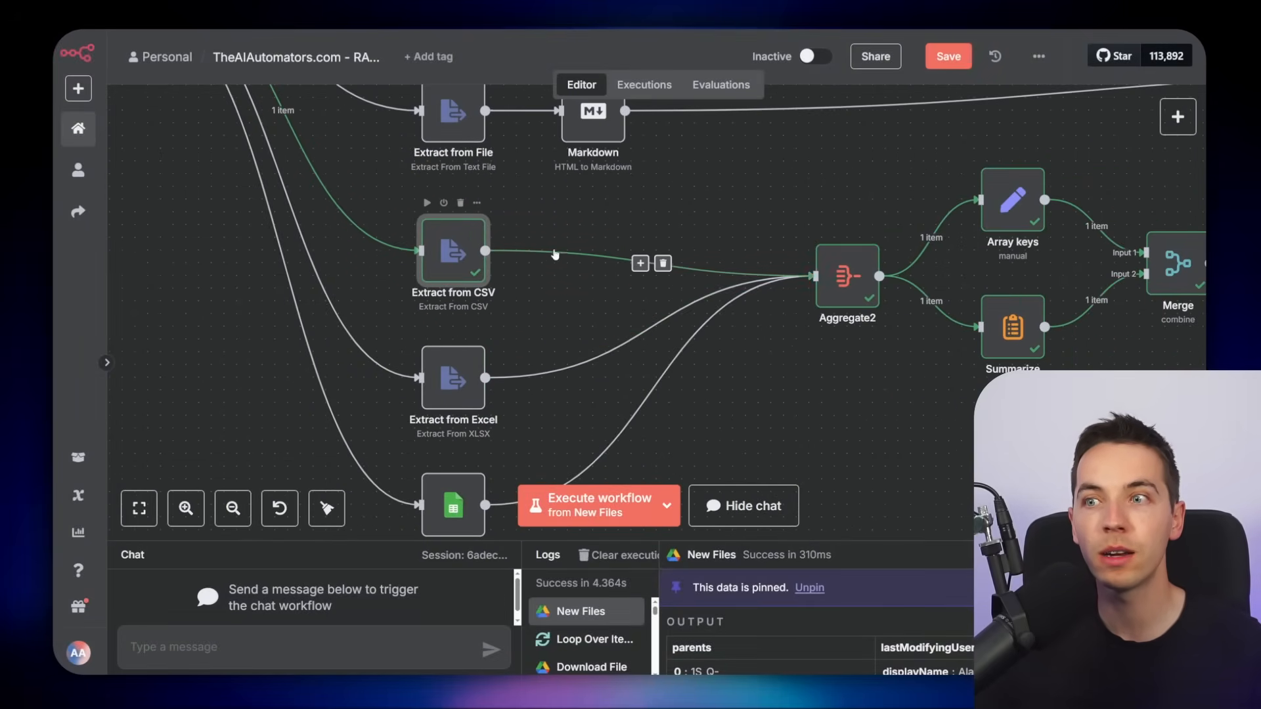
{"action": "scroll", "coordinate": [831, 393], "scroll_direction": "down", "scroll_amount": 2}
{"action": "left_click", "coordinate": [462, 312]}
{"action": "double_click", "coordinate": [462, 311]}
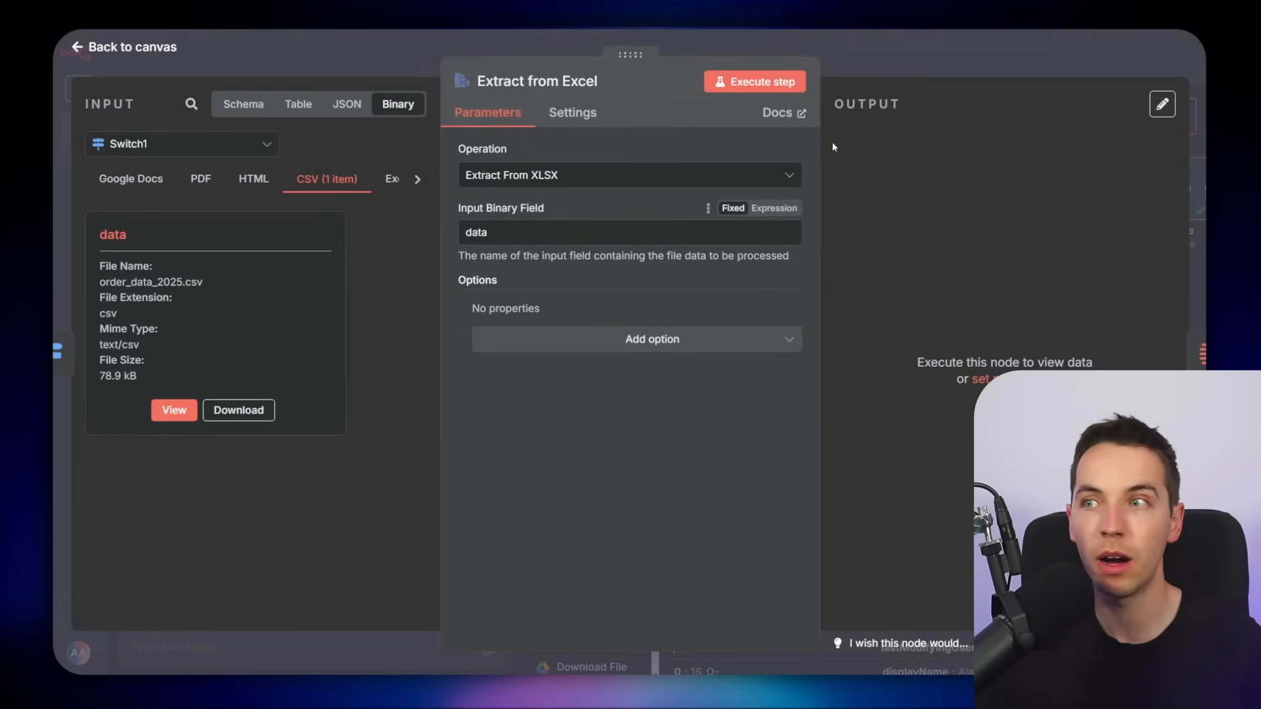
{"action": "key", "text": "Escape"}
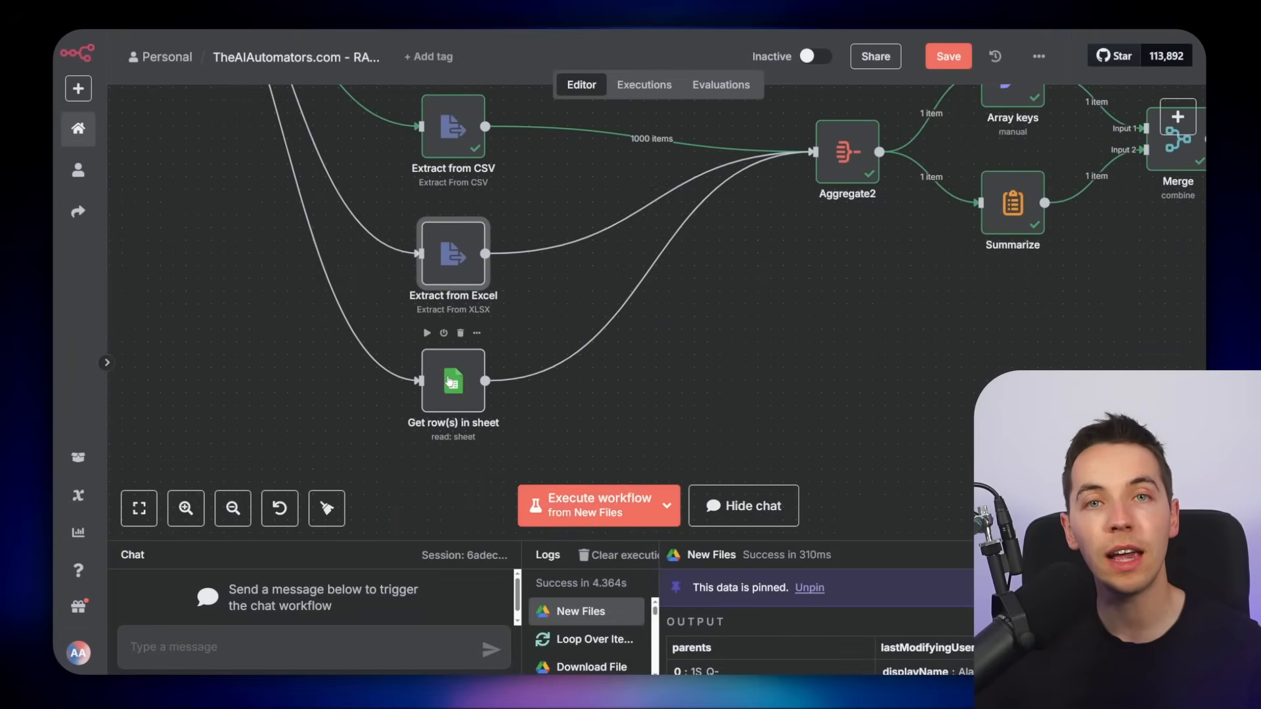
Examine the Get row(s) in sheet node and the Aggregate2 node's settings
{"action": "double_click", "coordinate": [450, 381]}
{"action": "left_click", "coordinate": [626, 346]}
{"action": "left_click", "coordinate": [249, 305]}
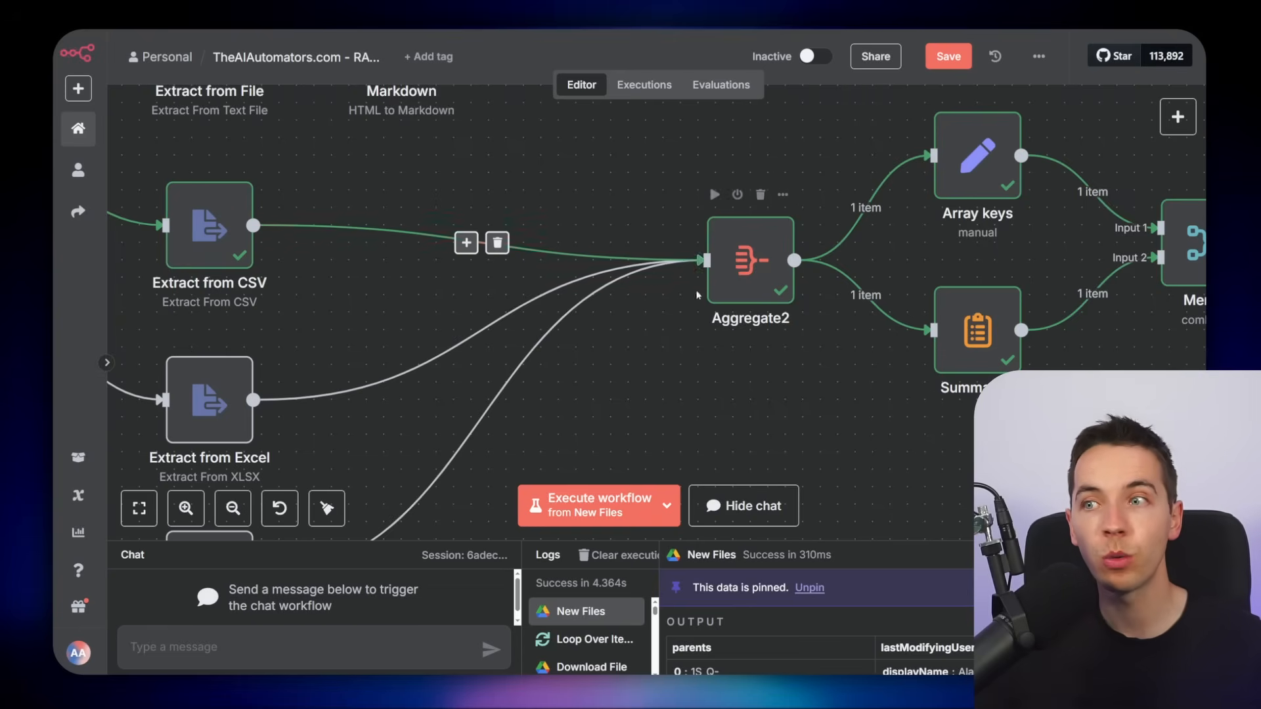
{"action": "double_click", "coordinate": [745, 280]}
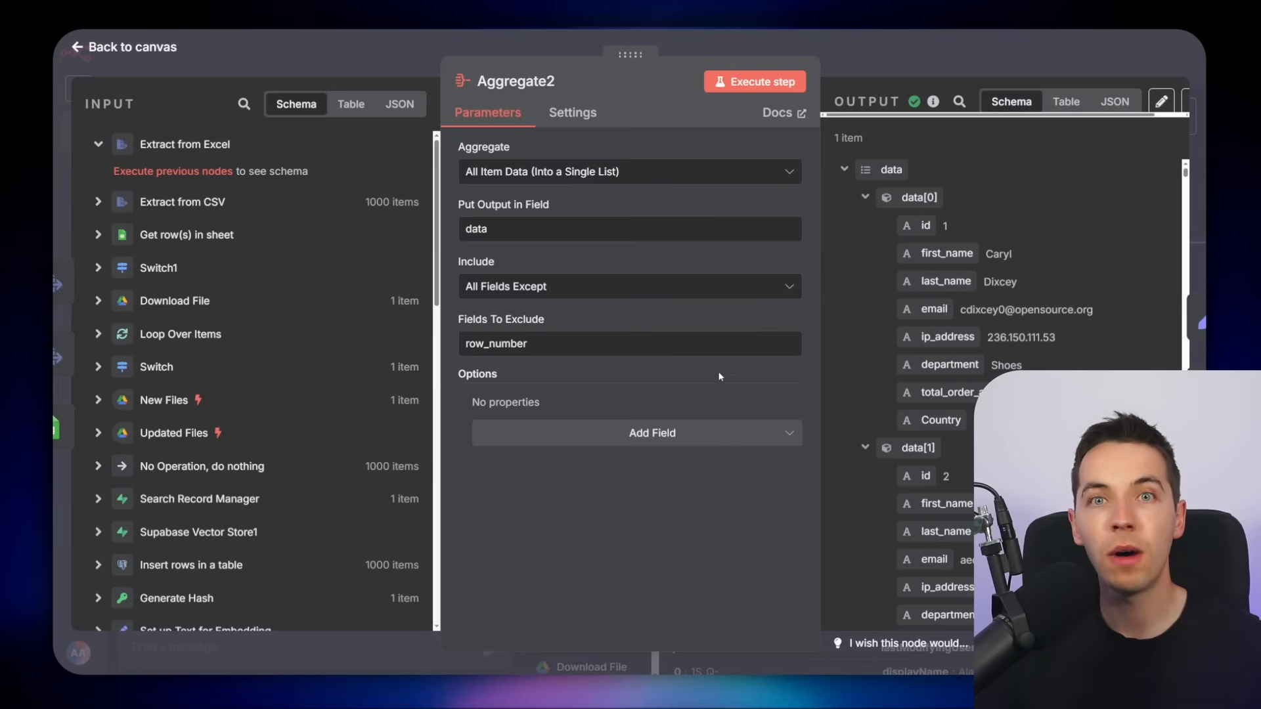
{"action": "left_click", "coordinate": [858, 64]}
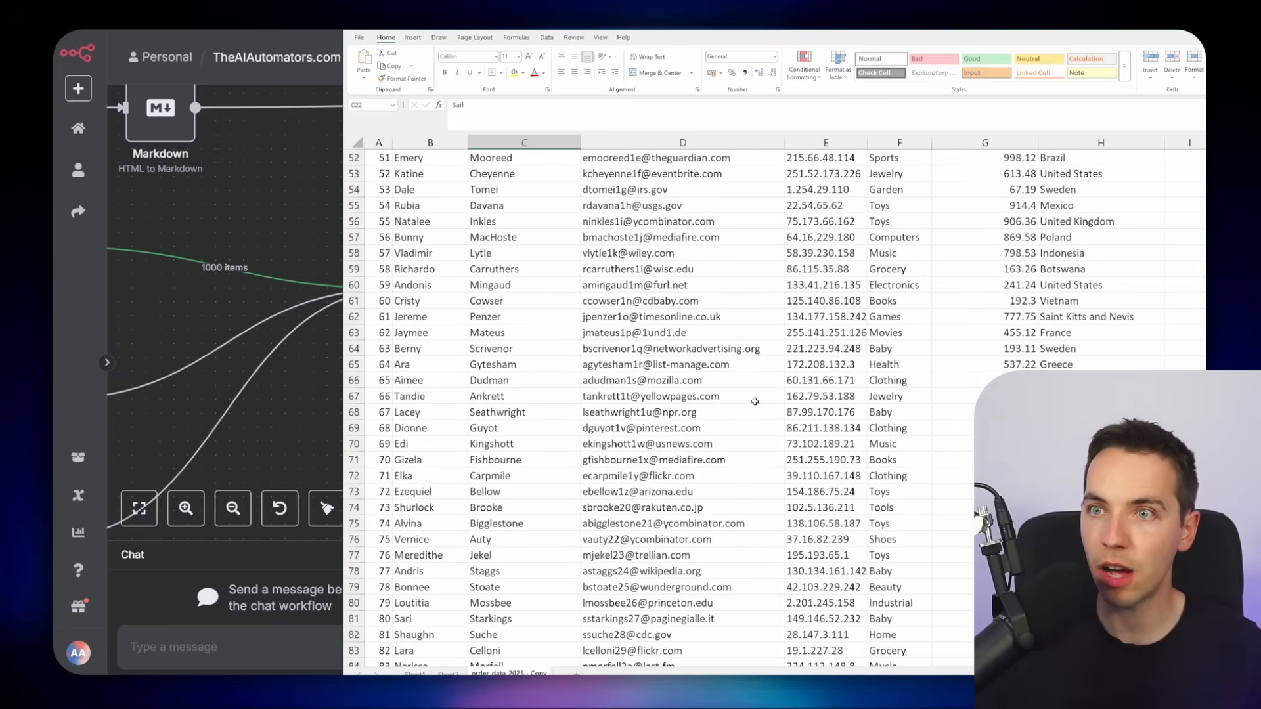
Examine the header row of the order_data_2025 spreadsheet in Excel
{"action": "left_click_drag", "start_coordinate": [386, 157], "coordinate": [1086, 162]}
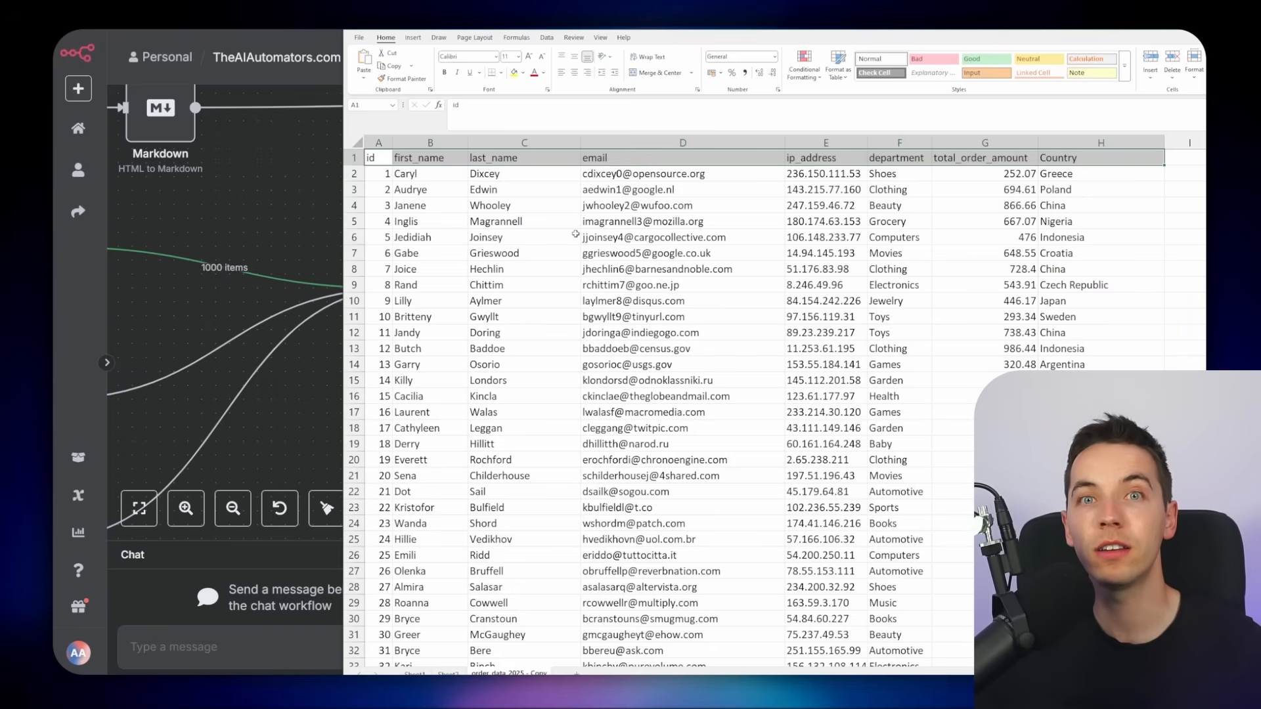
{"action": "key", "text": "alt+Tab"}
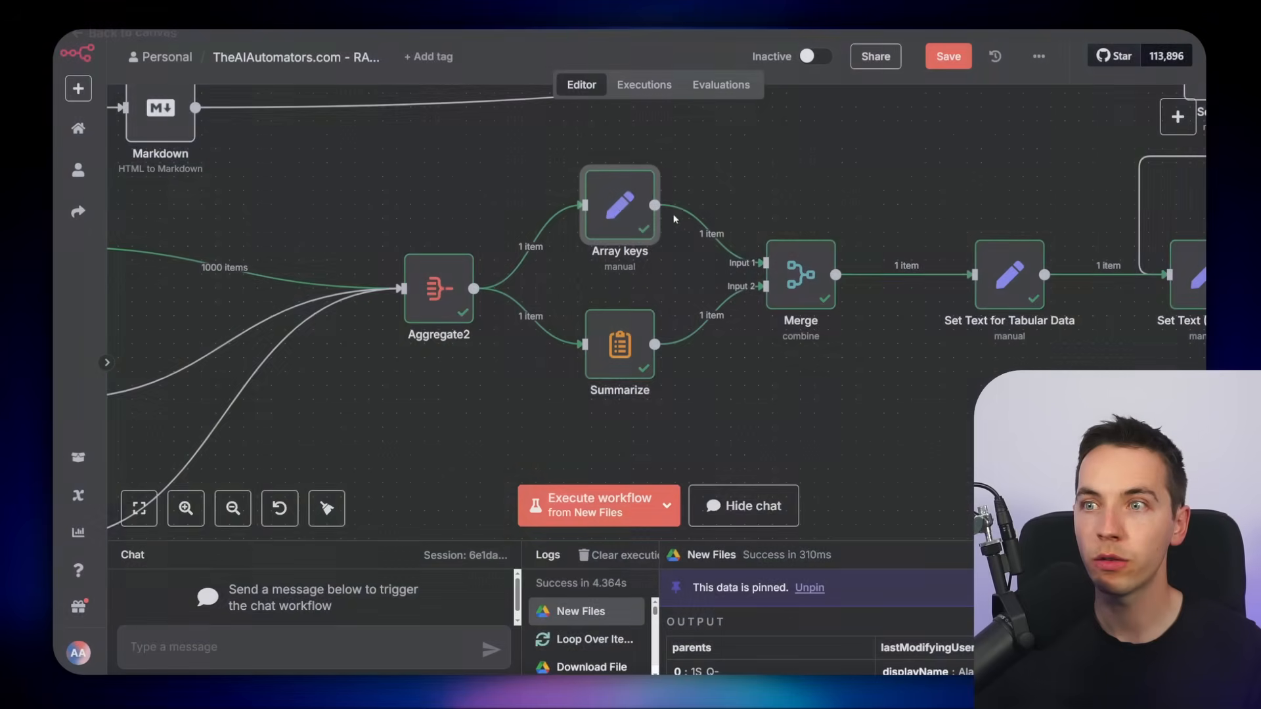
Open the Array keys node and examine its array_keys expression
{"action": "double_click", "coordinate": [616, 210]}
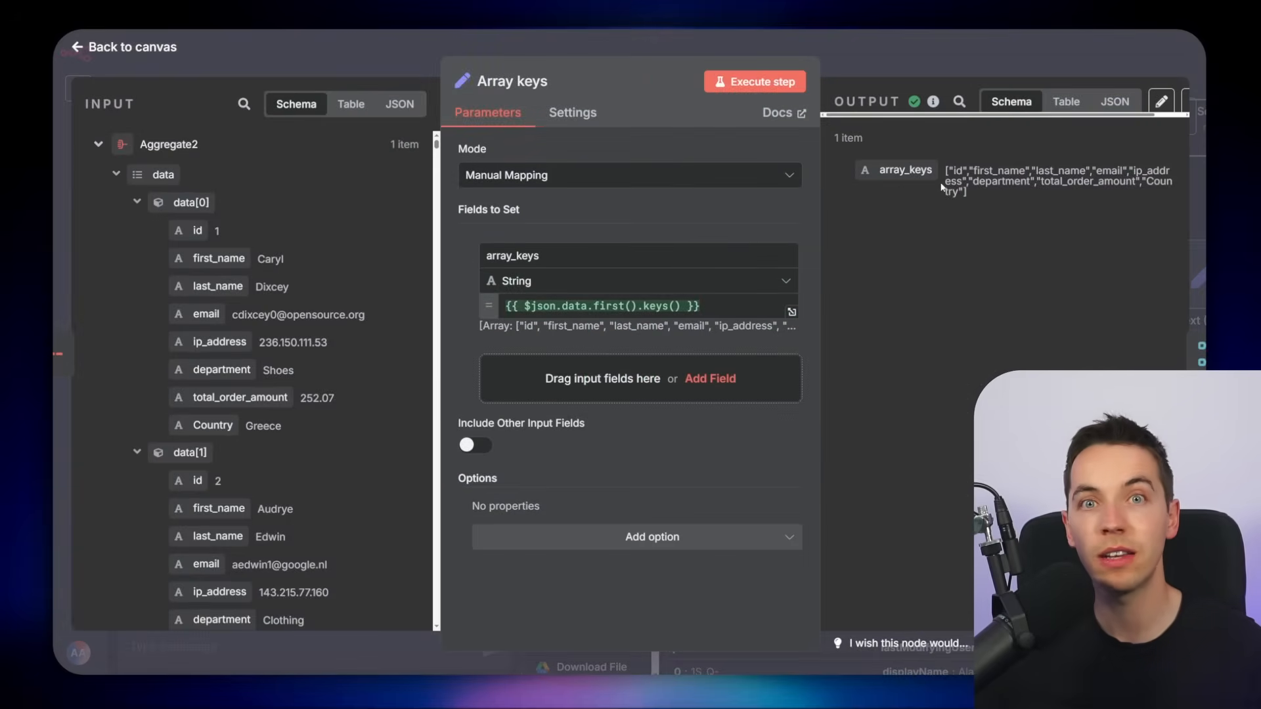
Examine the Summarize node's concatenate aggregation of the data field and the Merge node's combine settings
{"action": "key", "text": "Escape"}
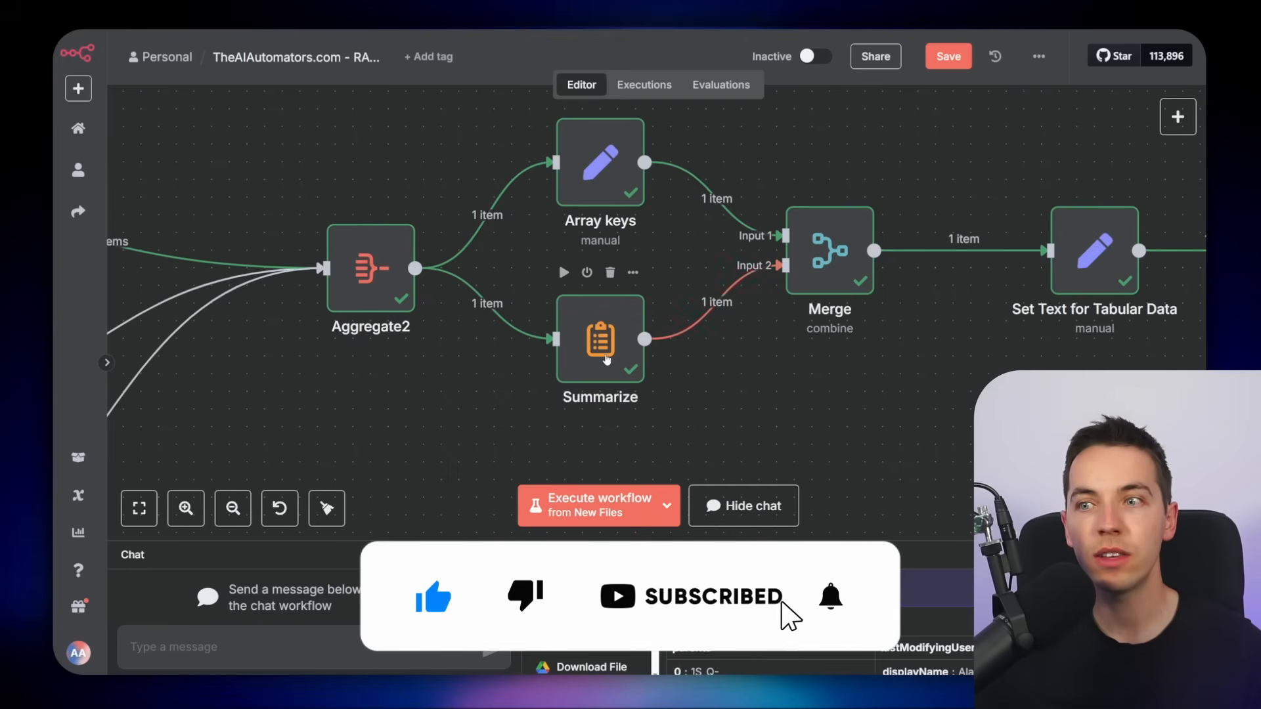
{"action": "double_click", "coordinate": [606, 360]}
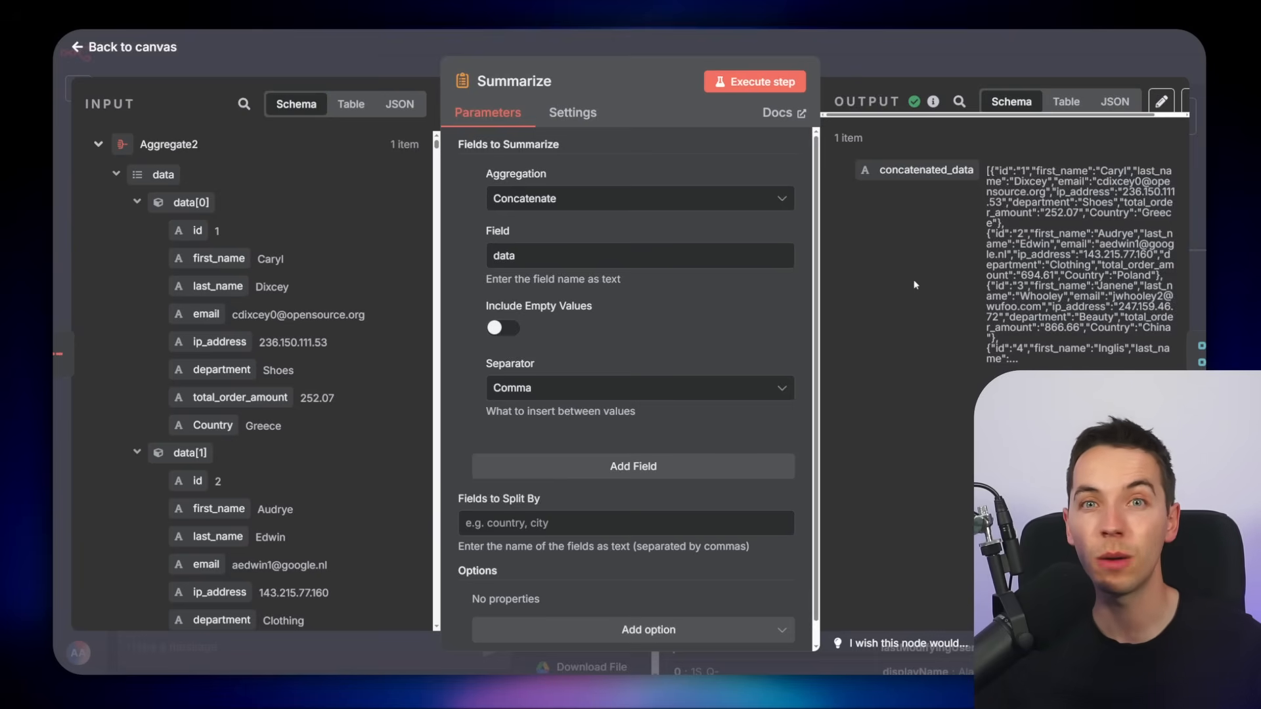
{"action": "left_click_drag", "start_coordinate": [987, 170], "coordinate": [1049, 394]}
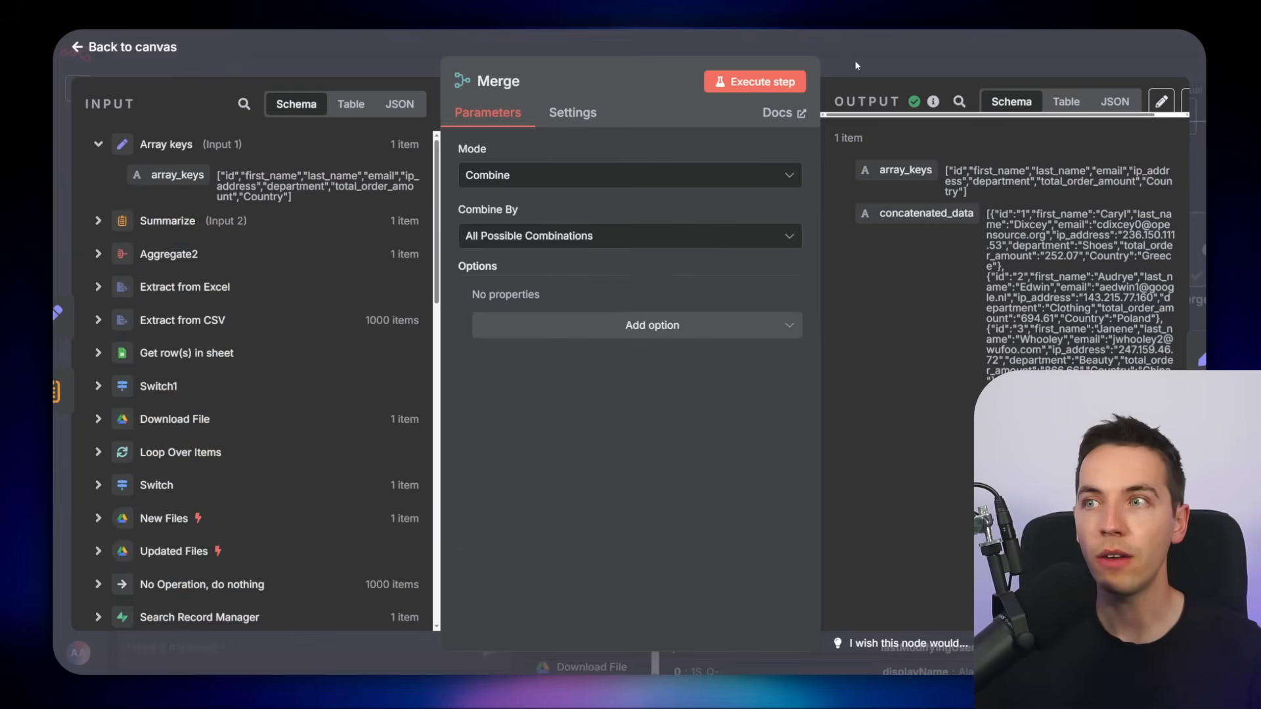
{"action": "left_click", "coordinate": [854, 60]}
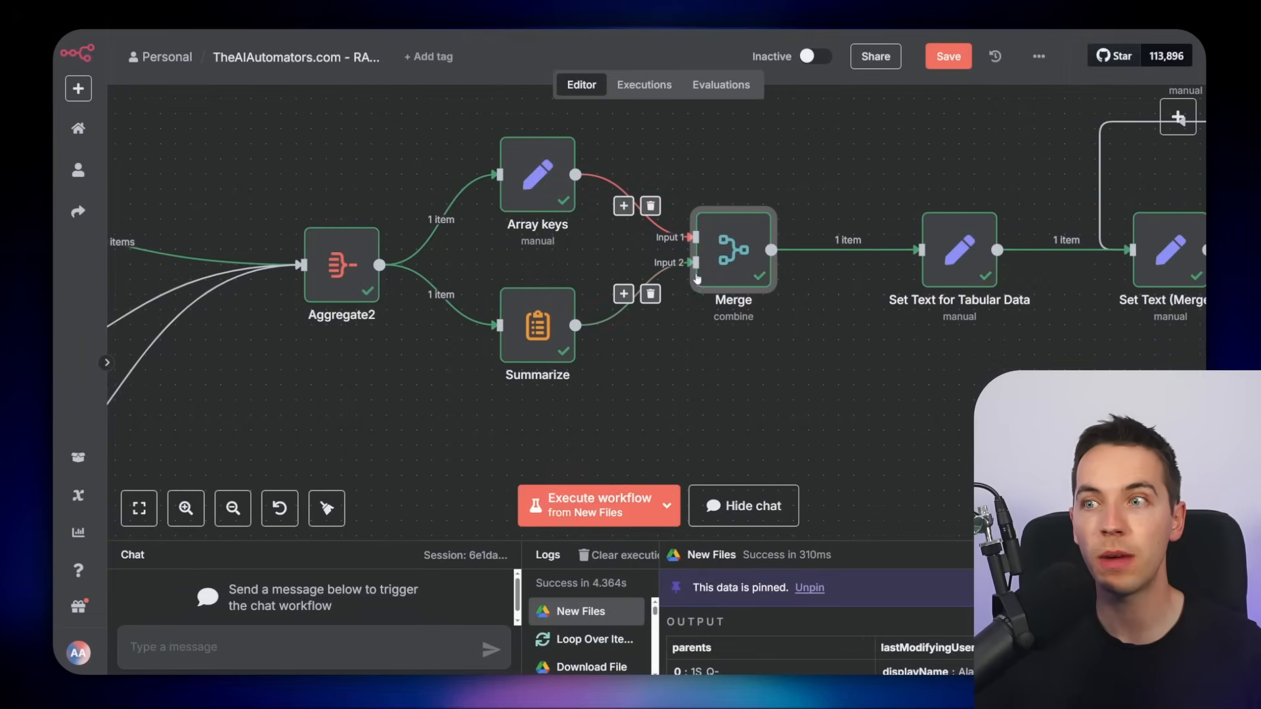
{"action": "double_click", "coordinate": [723, 270]}
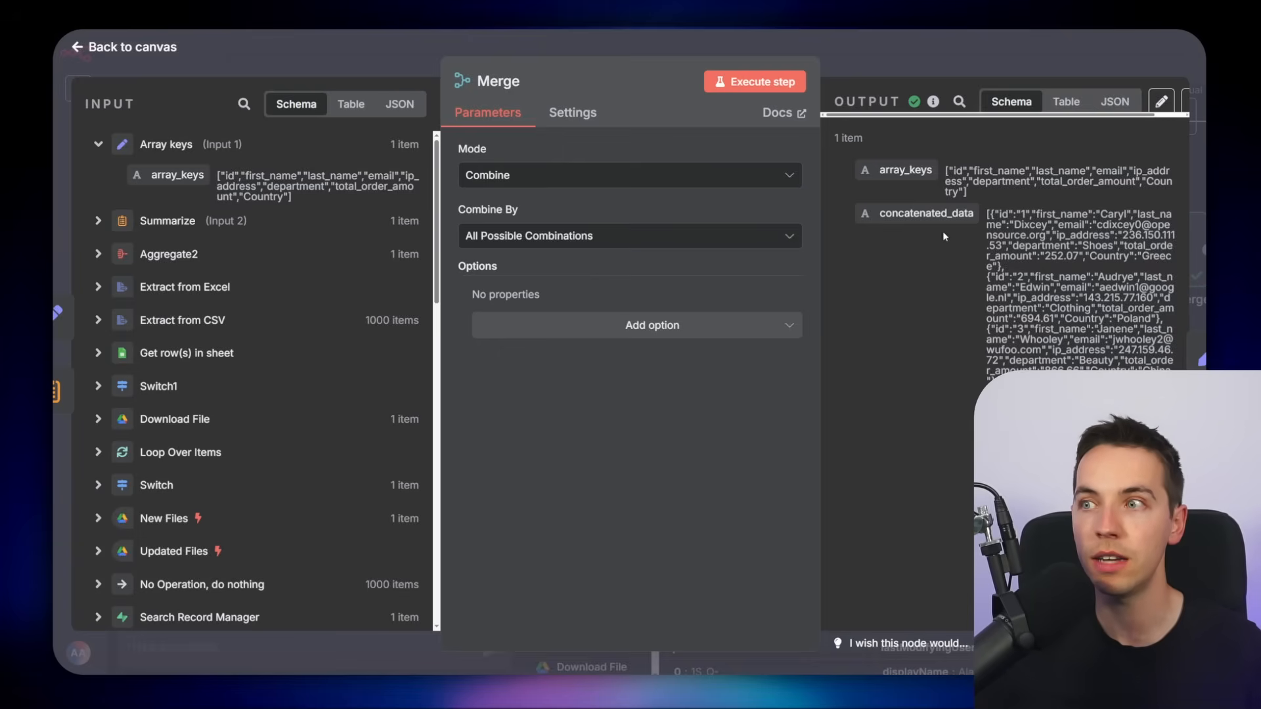
{"action": "key", "text": "Escape"}
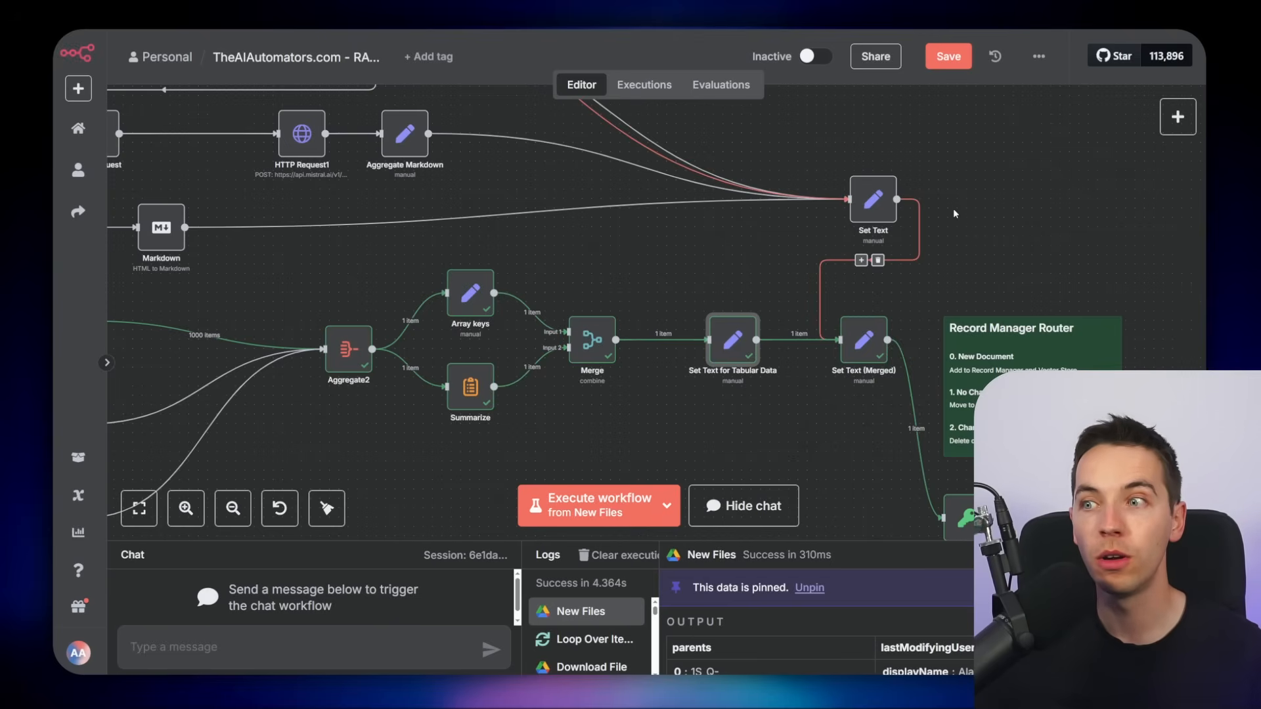
Examine the text, data_type, array_keys and data_rows fields of the Set Text (Merged) node
{"action": "scroll", "coordinate": [952, 214], "scroll_direction": "down", "scroll_amount": 5}
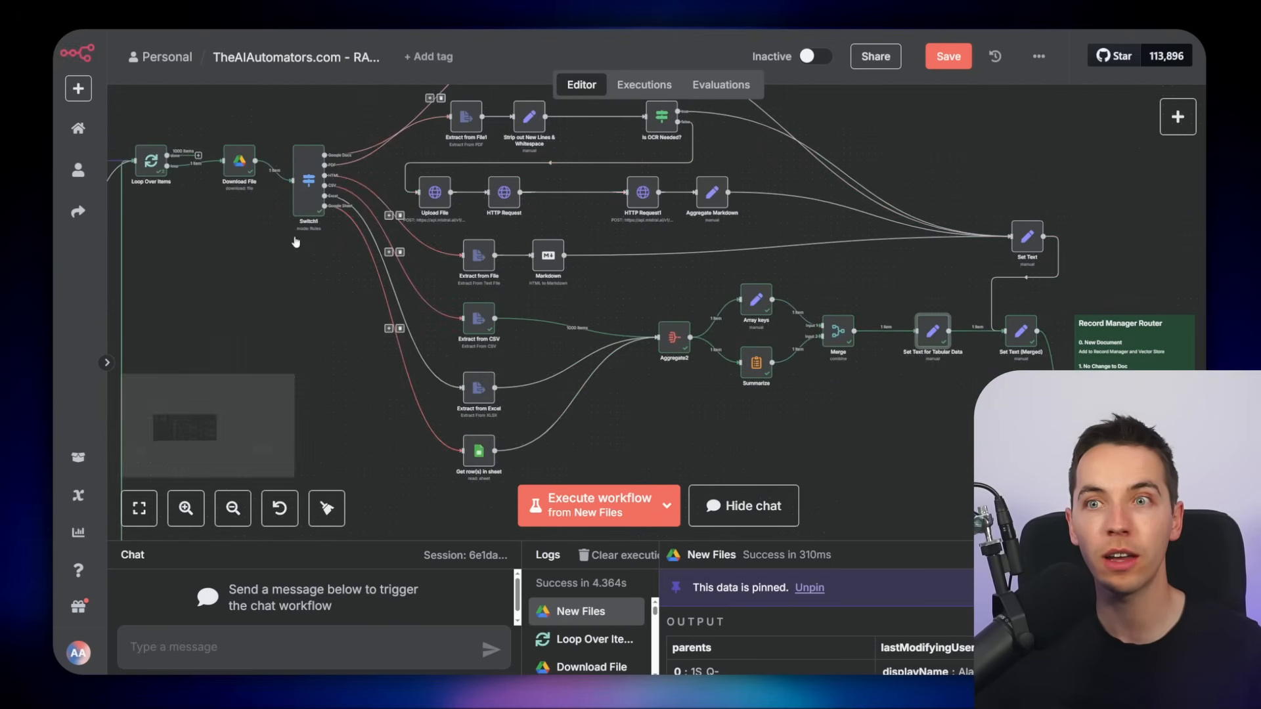
{"action": "scroll", "coordinate": [327, 217], "scroll_direction": "up", "scroll_amount": 5}
{"action": "scroll", "coordinate": [359, 302], "scroll_direction": "down", "scroll_amount": 6}
{"action": "scroll", "coordinate": [917, 225], "scroll_direction": "down", "scroll_amount": 3}
{"action": "scroll", "coordinate": [918, 225], "scroll_direction": "right", "scroll_amount": 6}
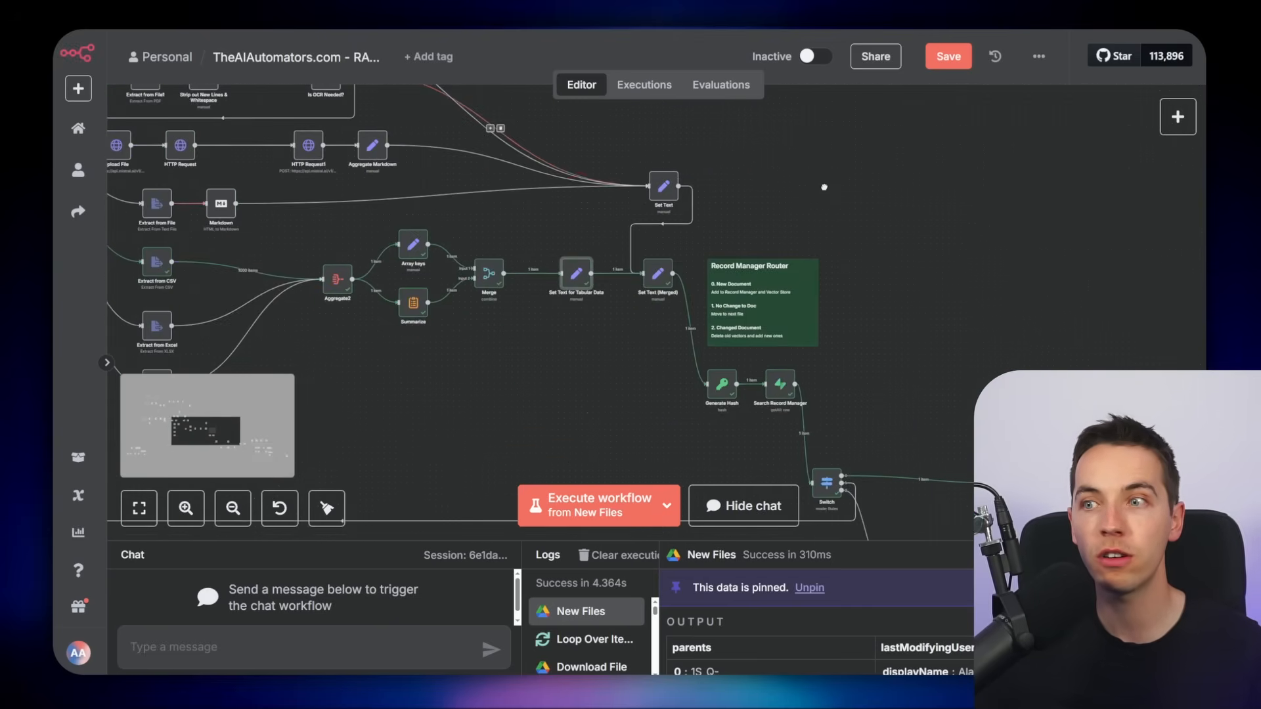
{"action": "scroll", "coordinate": [692, 423], "scroll_direction": "up", "scroll_amount": 4}
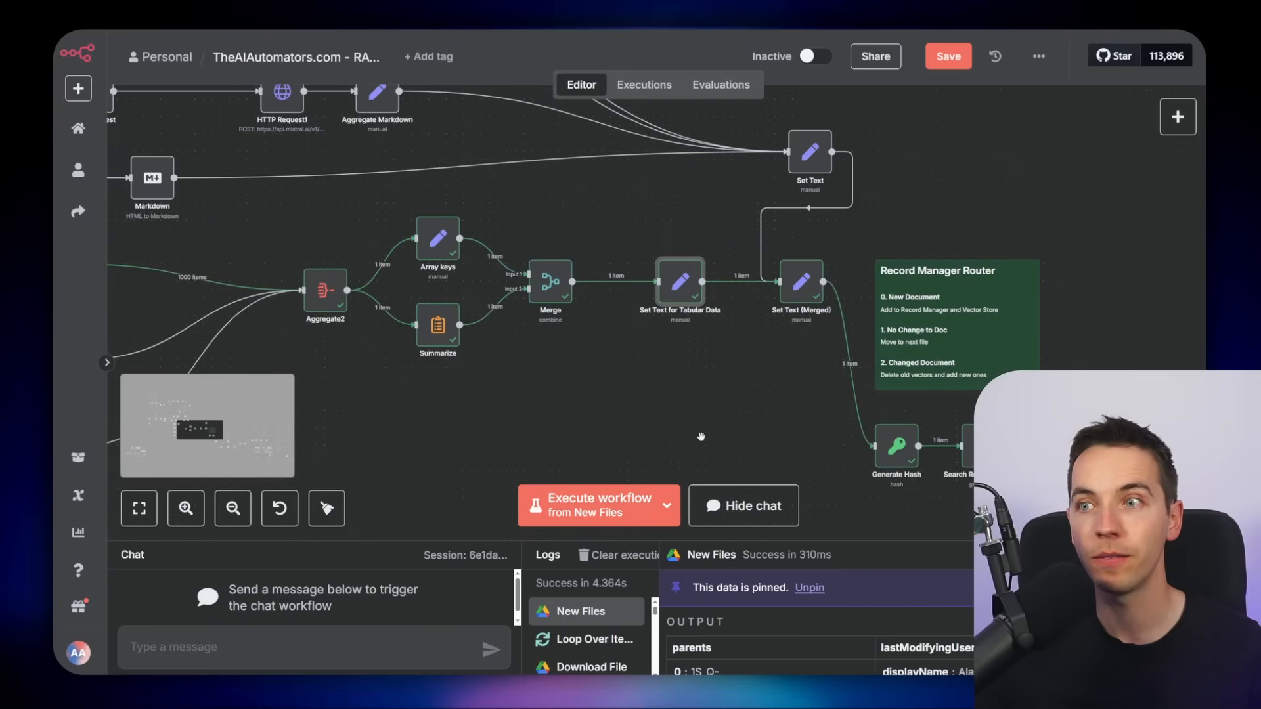
{"action": "scroll", "coordinate": [695, 388], "scroll_direction": "up", "scroll_amount": 2}
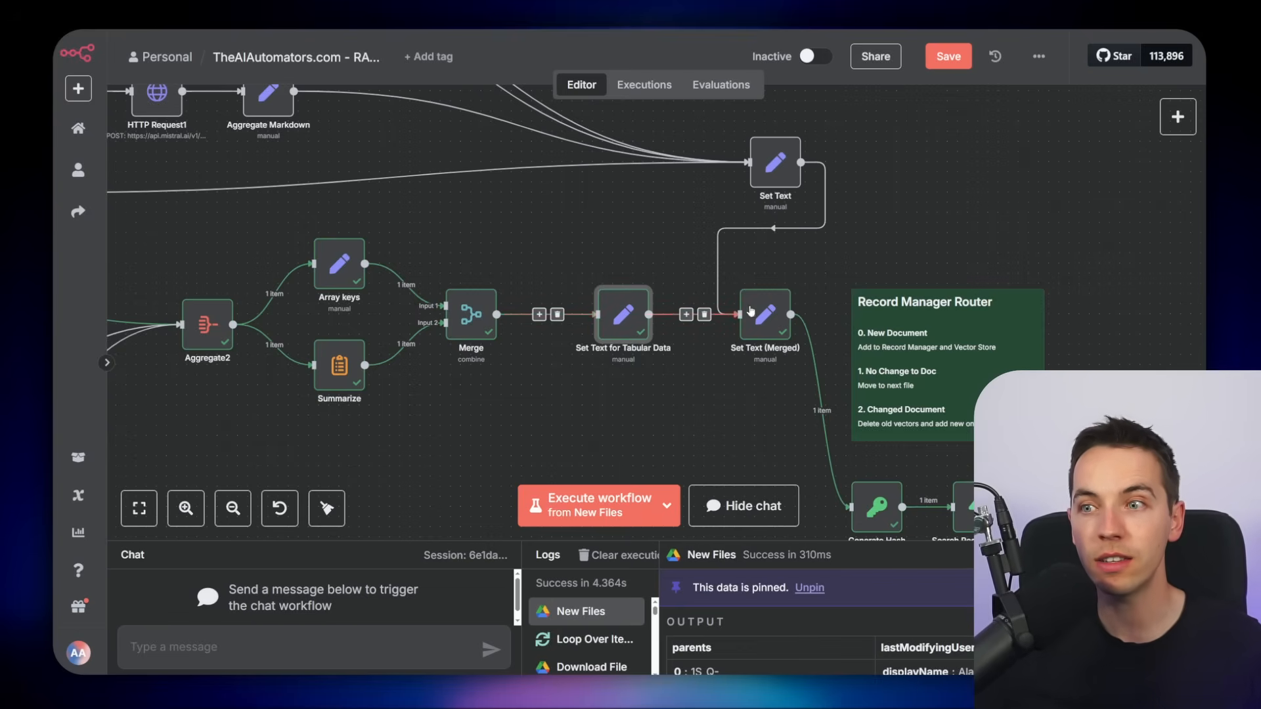
{"action": "scroll", "coordinate": [723, 394], "scroll_direction": "up", "scroll_amount": 2}
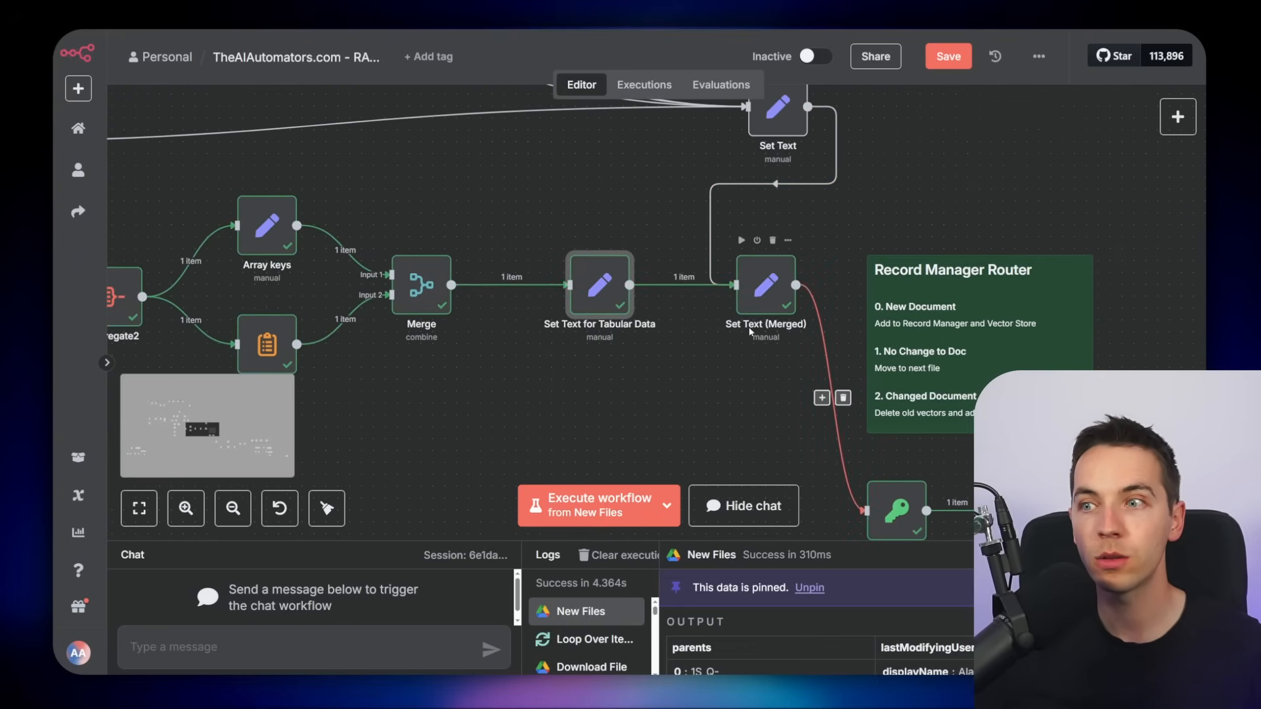
{"action": "left_click", "coordinate": [765, 287]}
{"action": "double_click", "coordinate": [765, 287]}
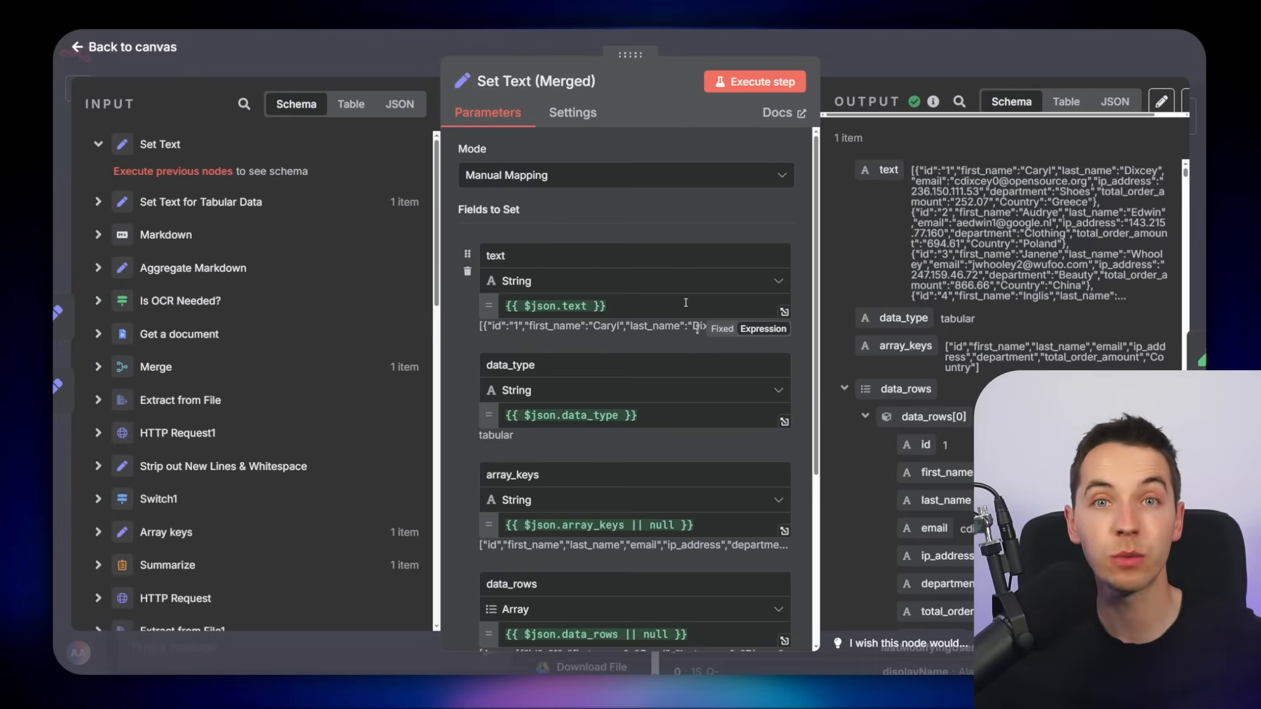
{"action": "key", "text": "Escape"}
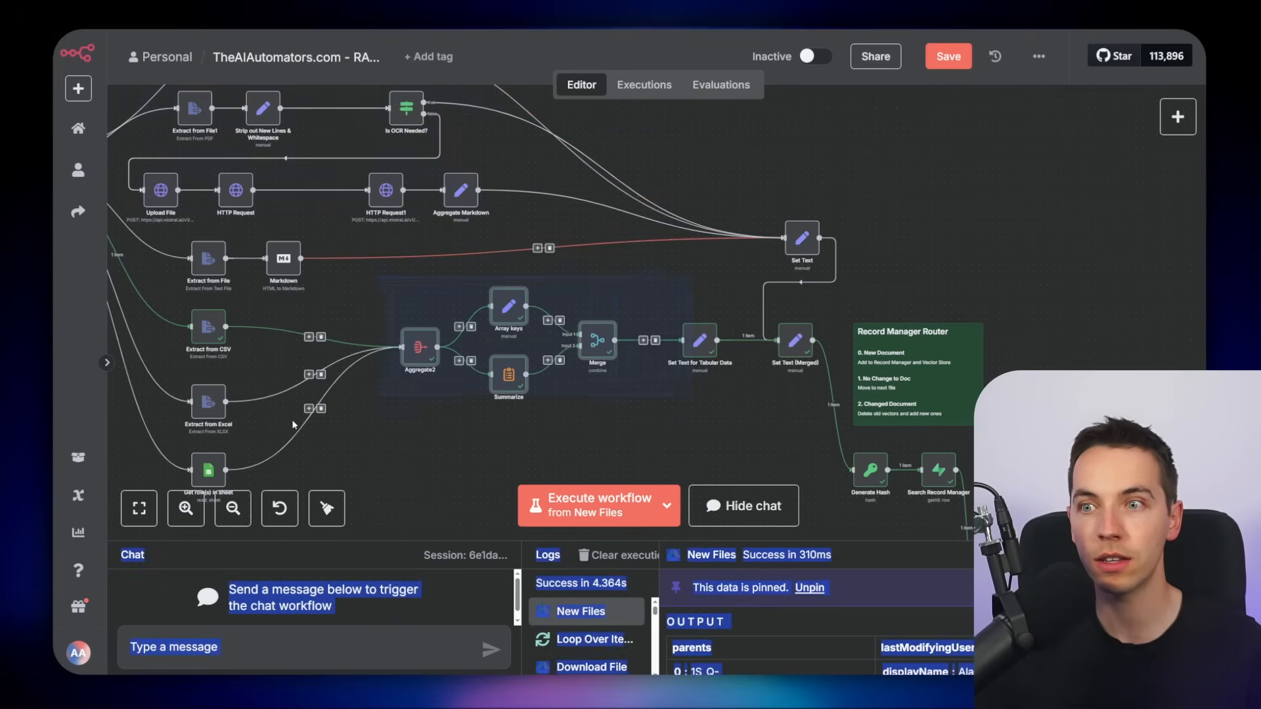
{"action": "scroll", "coordinate": [724, 312], "scroll_direction": "up", "scroll_amount": 3}
{"action": "double_click", "coordinate": [649, 283]}
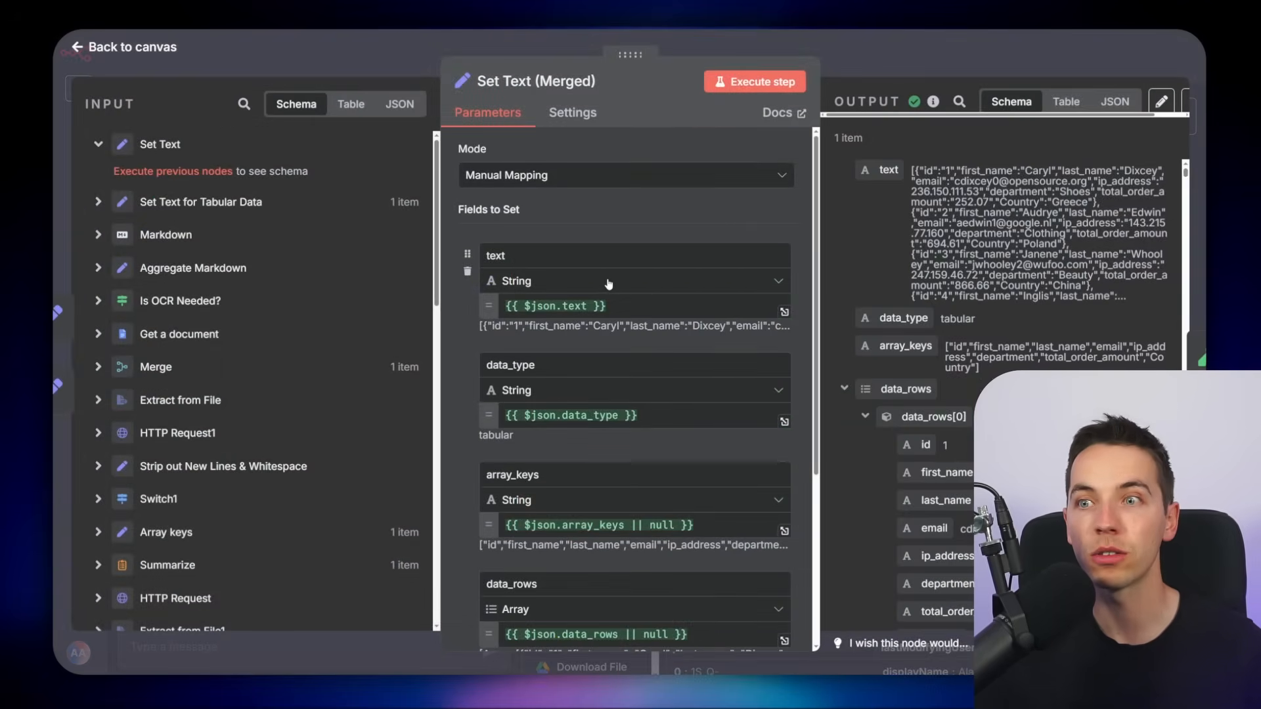
{"action": "scroll", "coordinate": [594, 277], "scroll_direction": "down", "scroll_amount": 1}
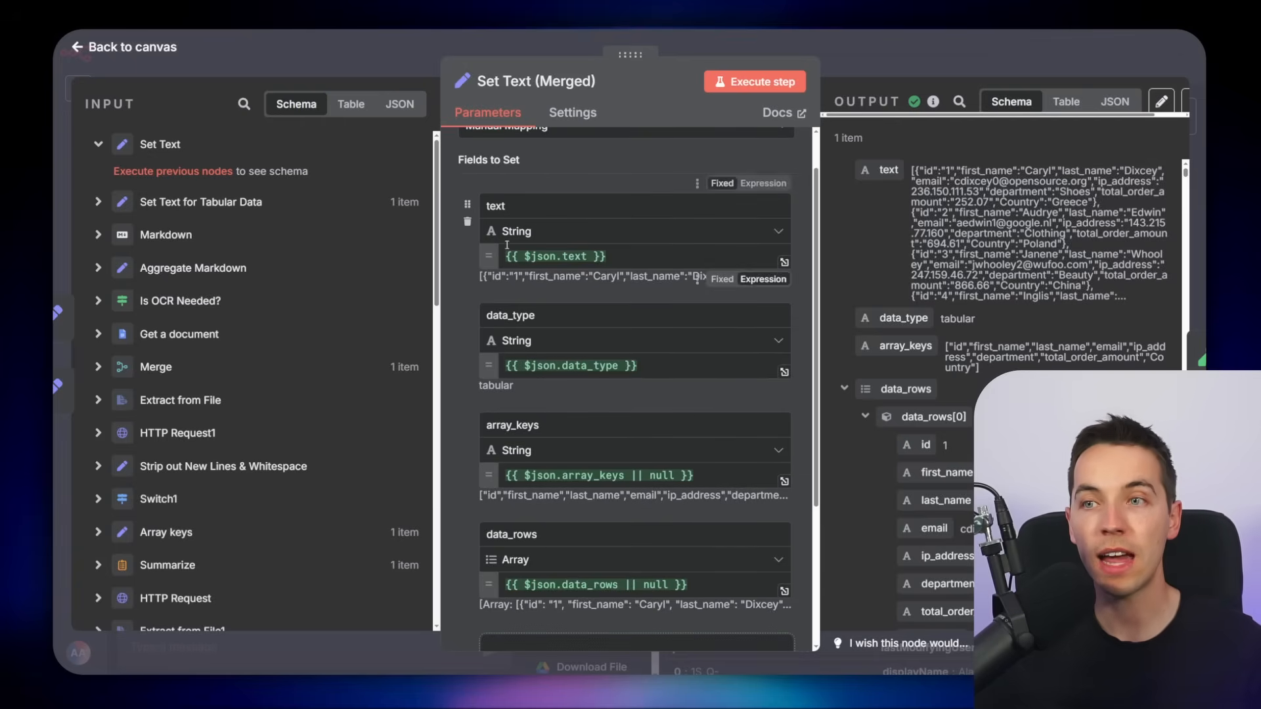
{"action": "scroll", "coordinate": [578, 263], "scroll_direction": "down", "scroll_amount": 1}
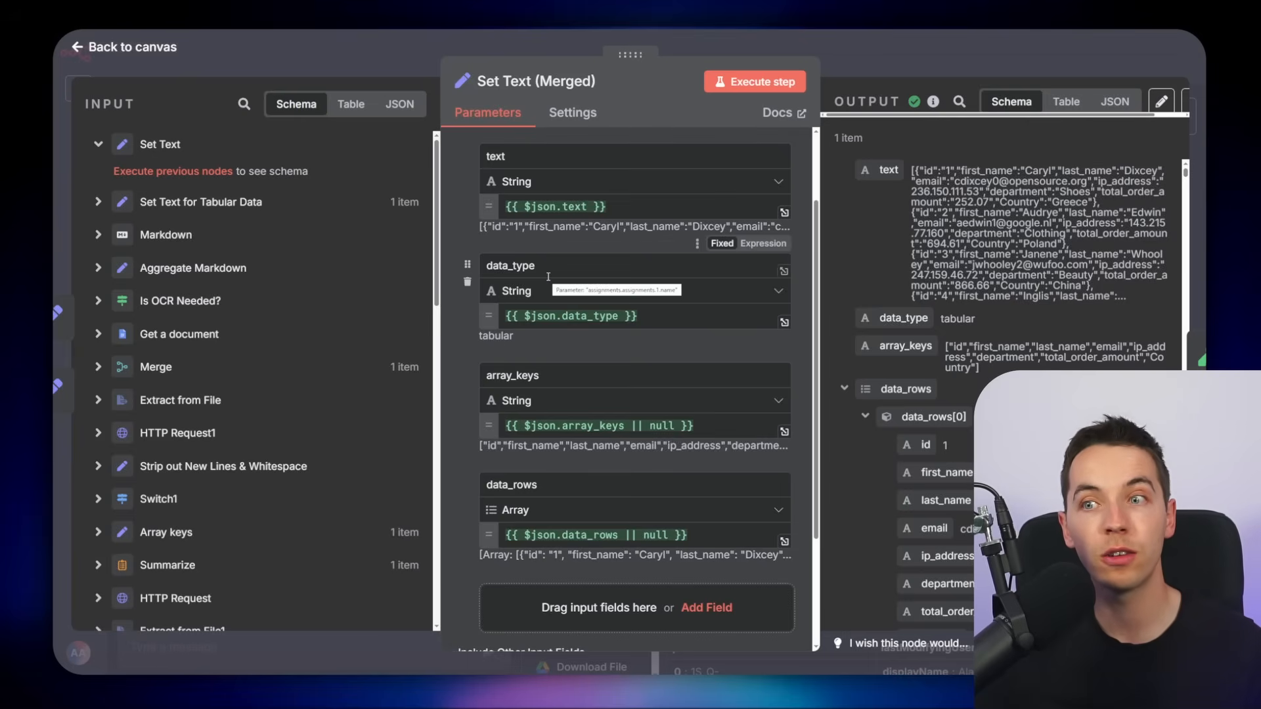
{"action": "scroll", "coordinate": [600, 312], "scroll_direction": "down", "scroll_amount": 1}
{"action": "scroll", "coordinate": [600, 311], "scroll_direction": "down", "scroll_amount": 1}
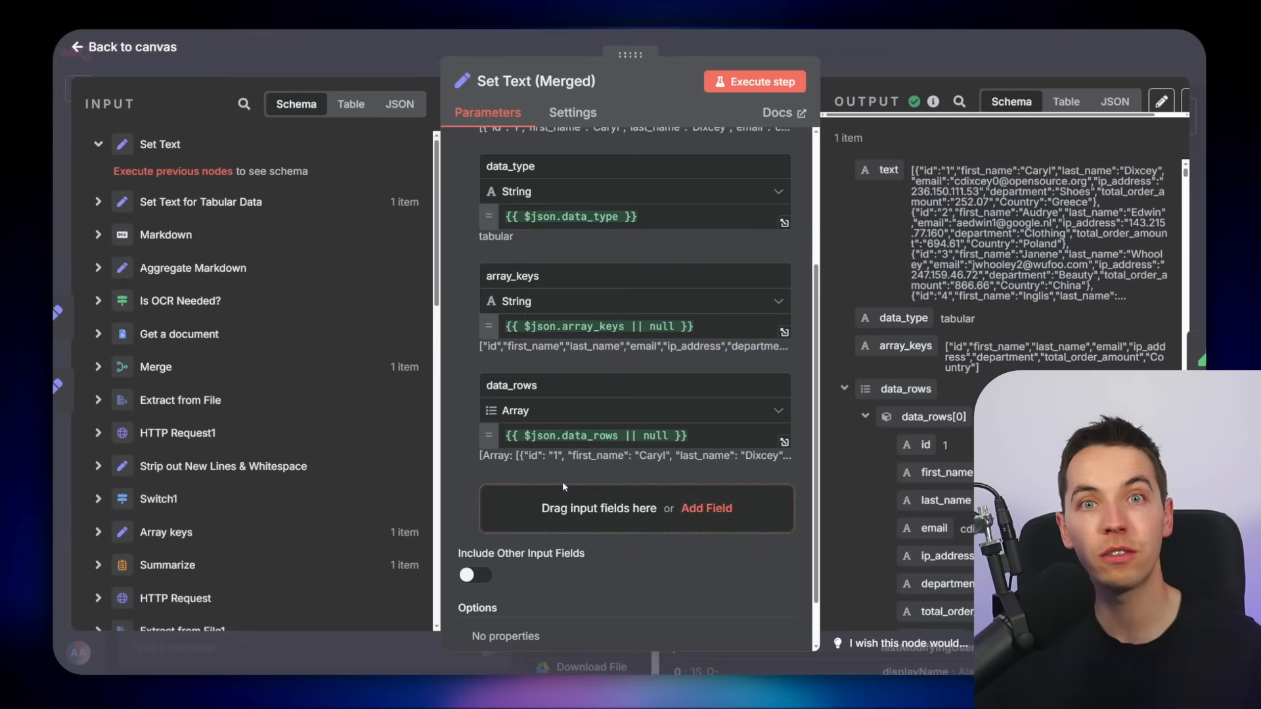
{"action": "key", "text": "Escape"}
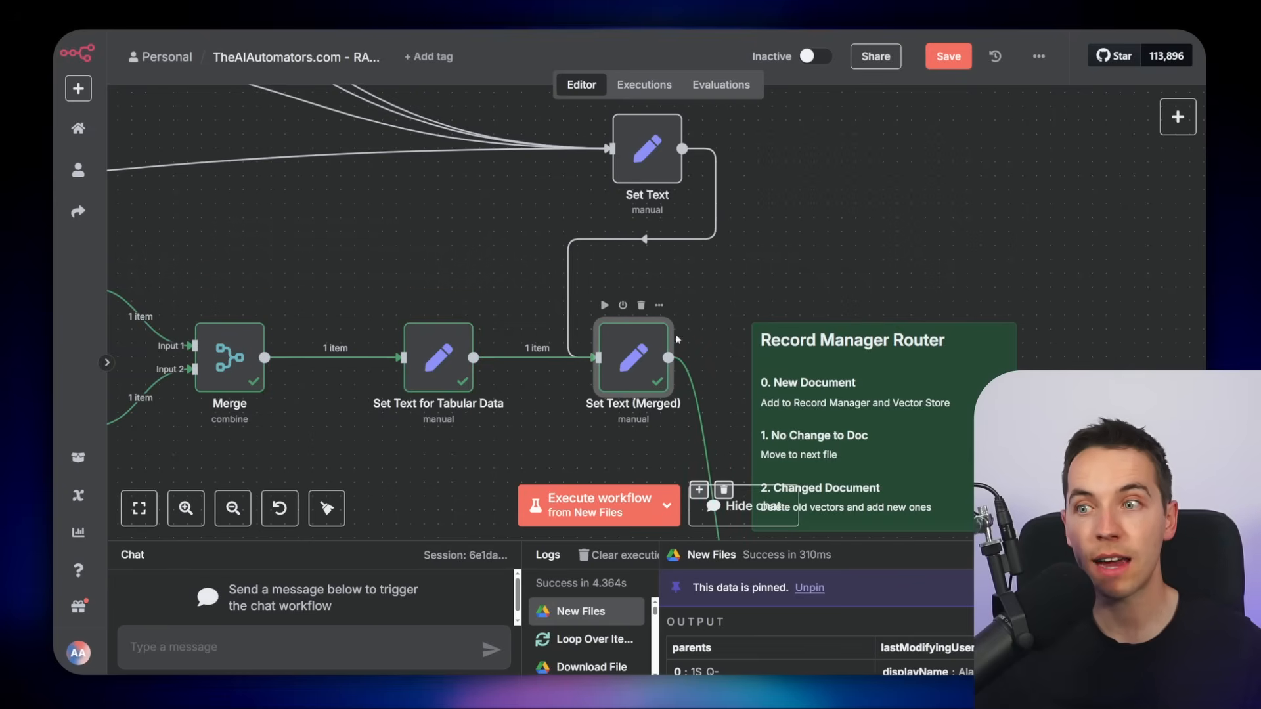
Examine the field mappings of the Set Text for Tabular Data node
{"action": "double_click", "coordinate": [620, 358]}
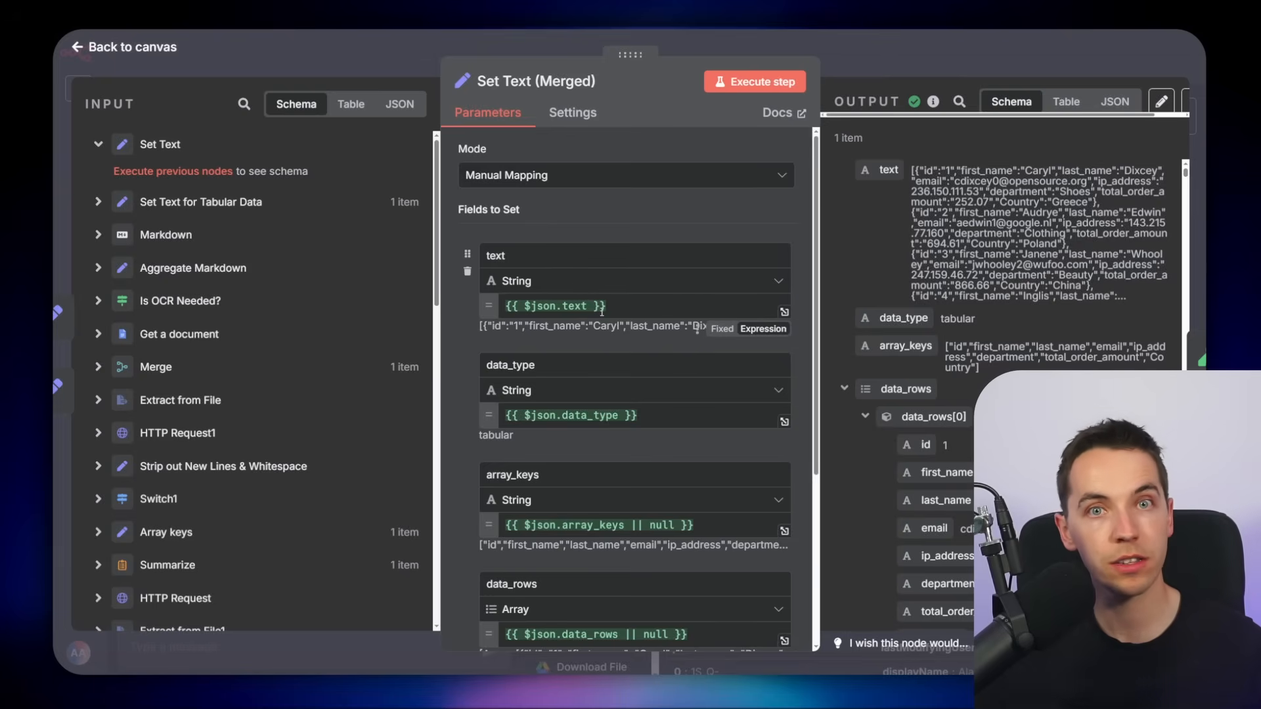
{"action": "key", "text": "Escape"}
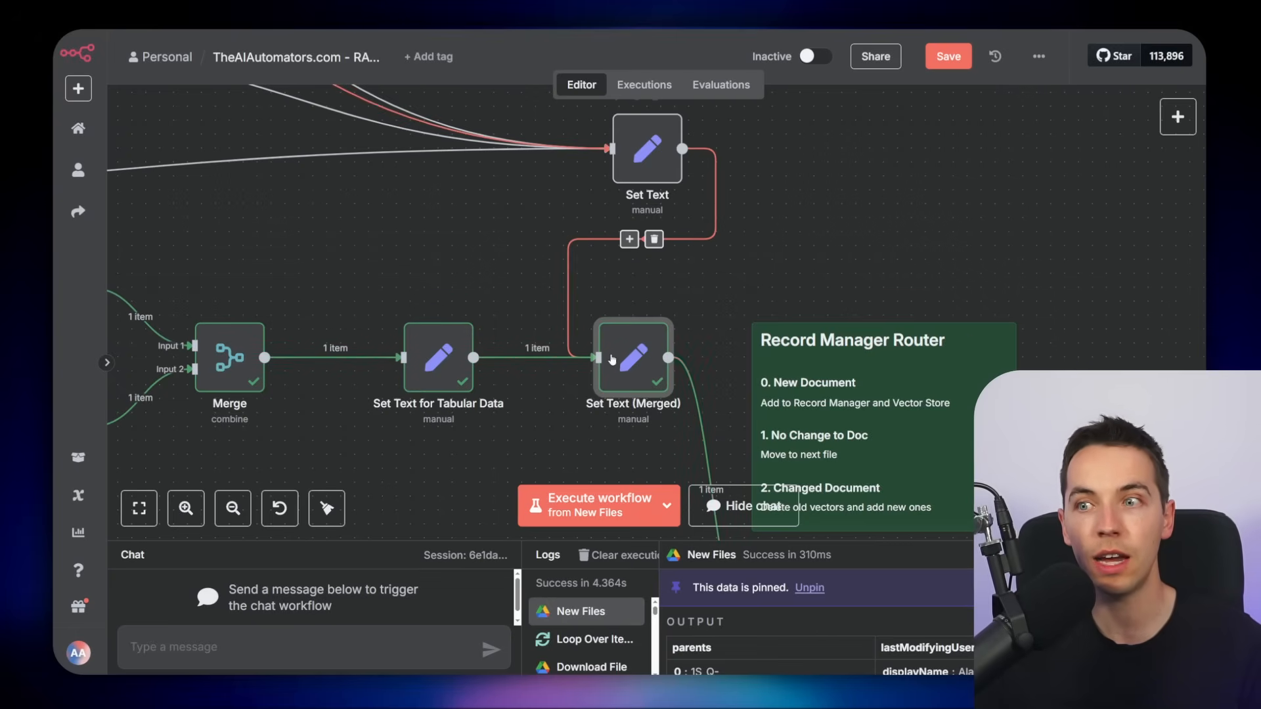
{"action": "double_click", "coordinate": [438, 358]}
{"action": "scroll", "coordinate": [627, 362], "scroll_direction": "down", "scroll_amount": 3}
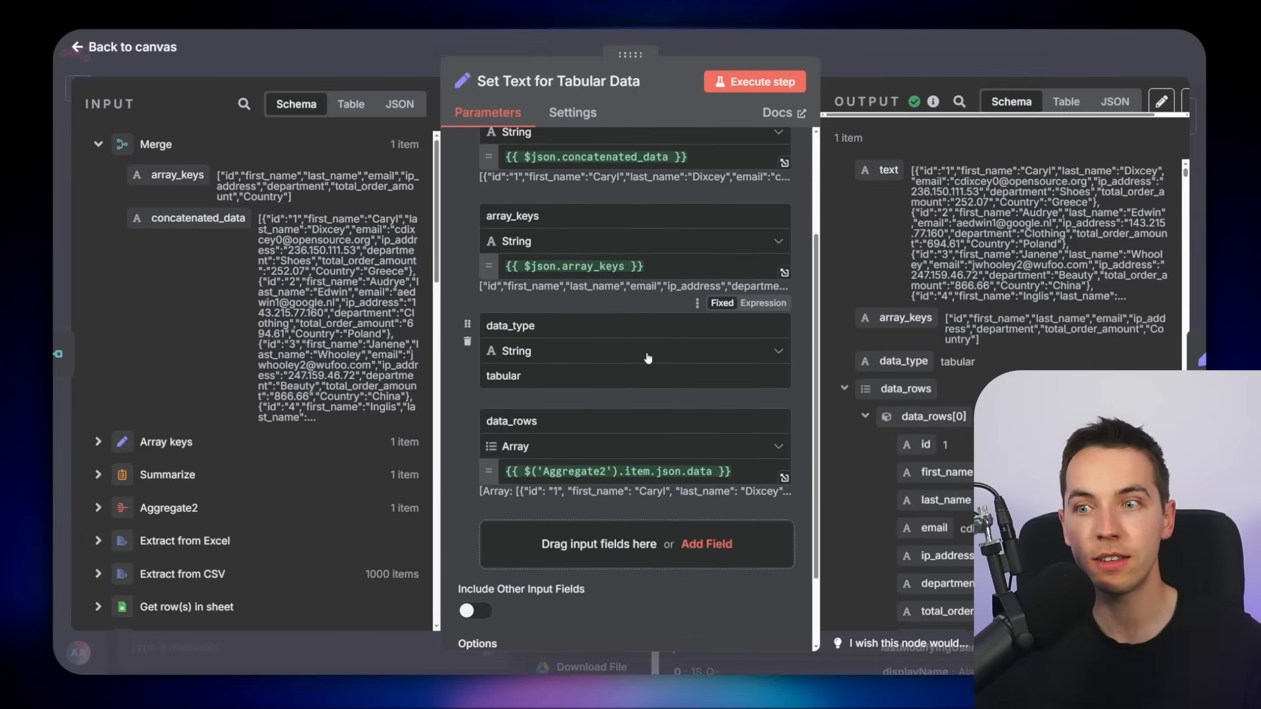
{"action": "left_click", "coordinate": [854, 54]}
Compare the Set Text node with the array_keys and data_rows mappings in Set Text (Merged)
{"action": "scroll", "coordinate": [762, 219], "scroll_direction": "up", "scroll_amount": 3}
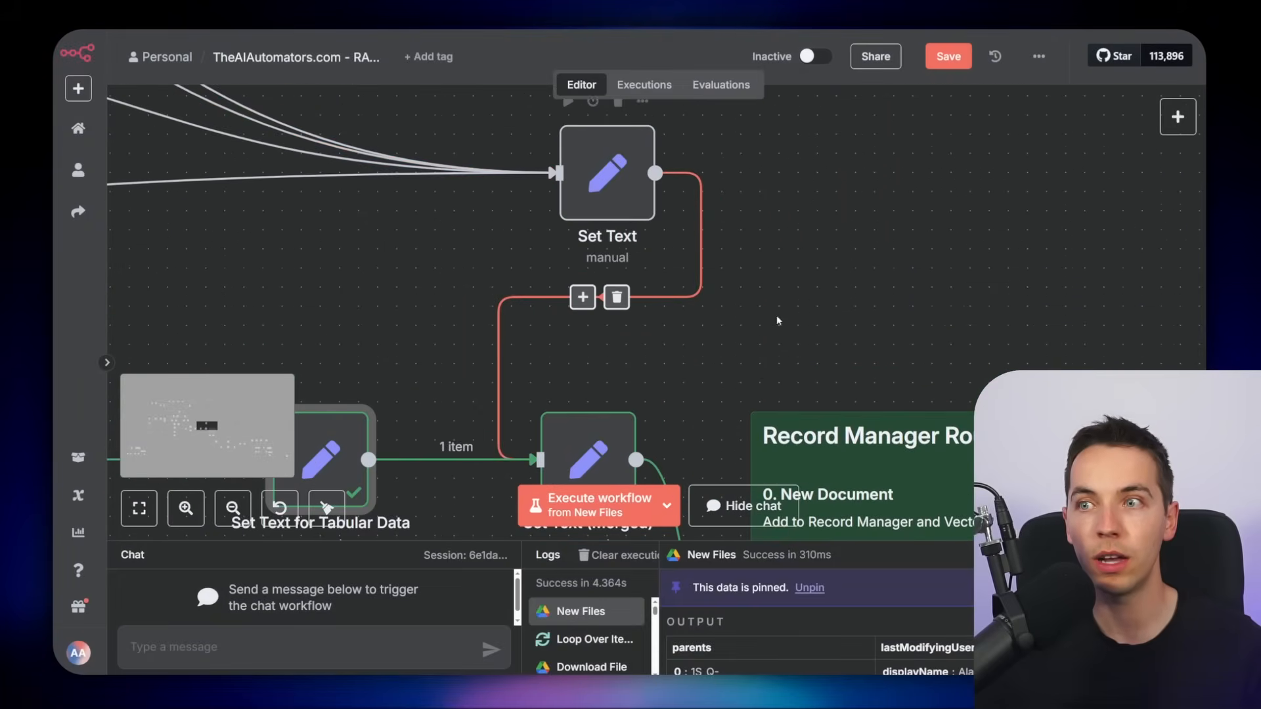
{"action": "scroll", "coordinate": [777, 321], "scroll_direction": "down", "scroll_amount": 1}
{"action": "double_click", "coordinate": [647, 236]}
{"action": "left_click", "coordinate": [936, 62]}
{"action": "scroll", "coordinate": [696, 289], "scroll_direction": "down", "scroll_amount": 3}
{"action": "double_click", "coordinate": [673, 319]}
{"action": "scroll", "coordinate": [668, 441], "scroll_direction": "down", "scroll_amount": 3}
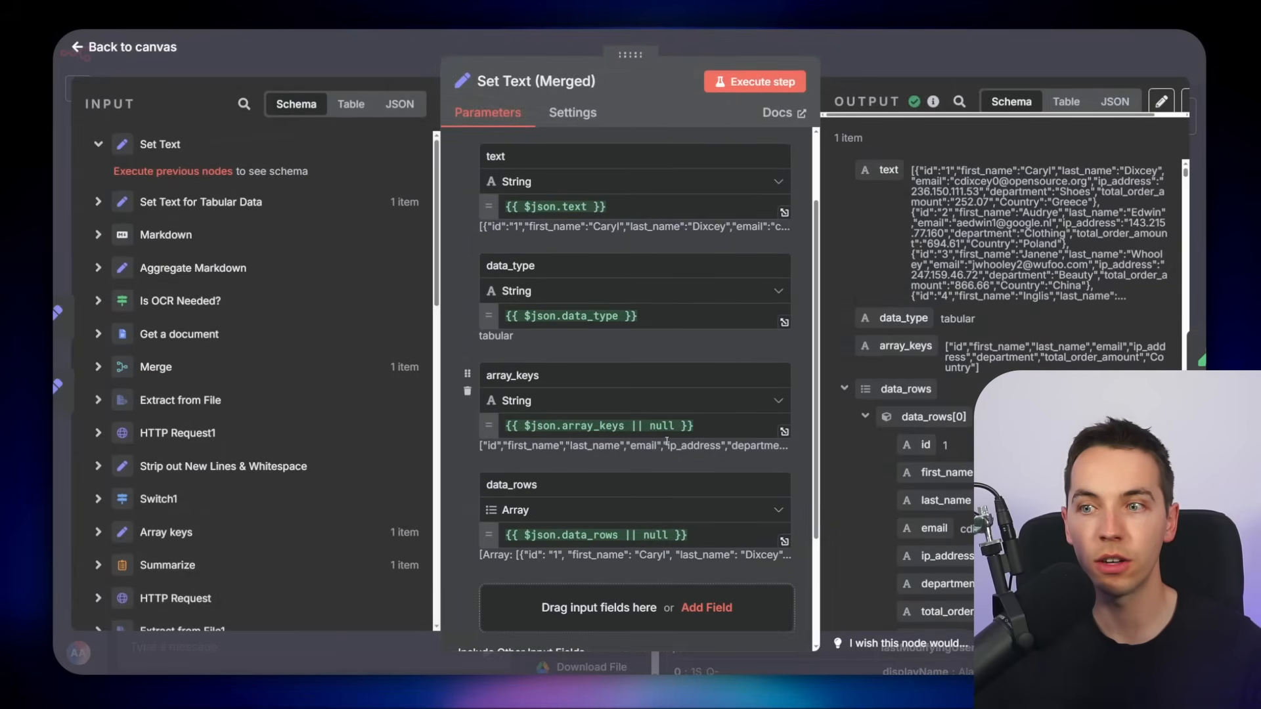
{"action": "key", "text": "Escape"}
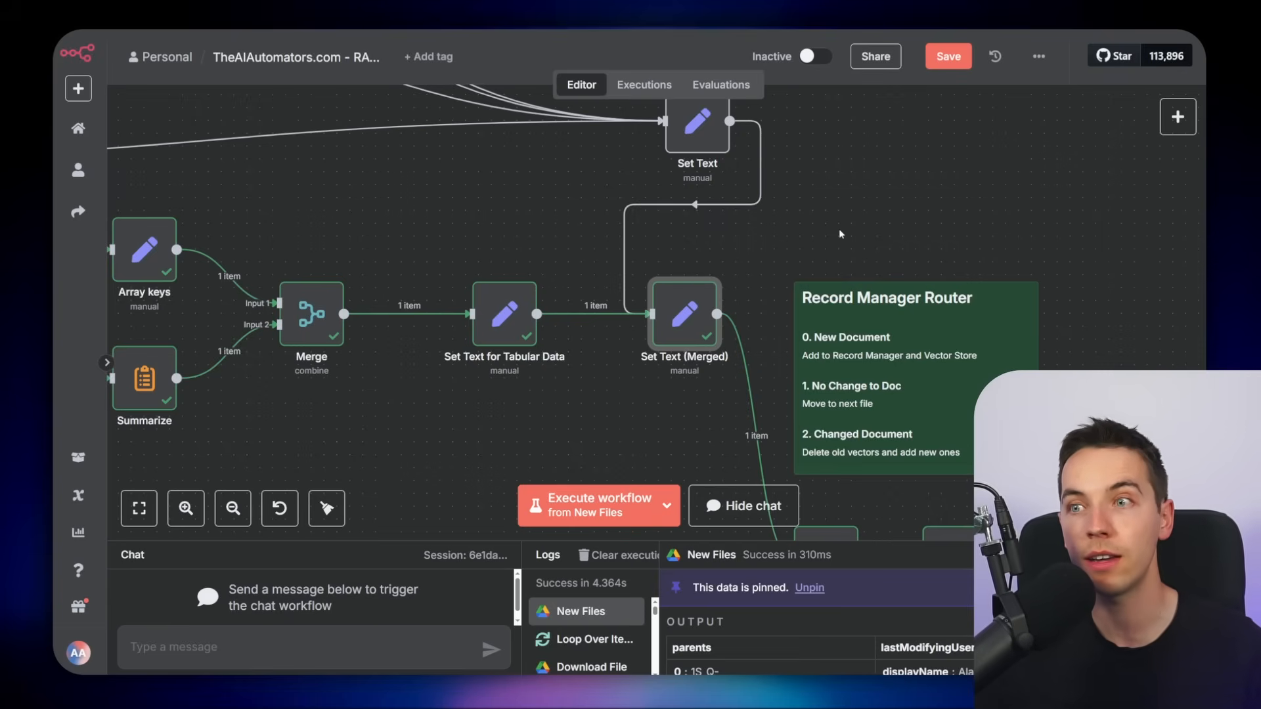
Examine the record_manager table in the Supabase table editor
{"action": "scroll", "coordinate": [492, 337], "scroll_direction": "down", "scroll_amount": 3}
{"action": "scroll", "coordinate": [491, 337], "scroll_direction": "right", "scroll_amount": 3}
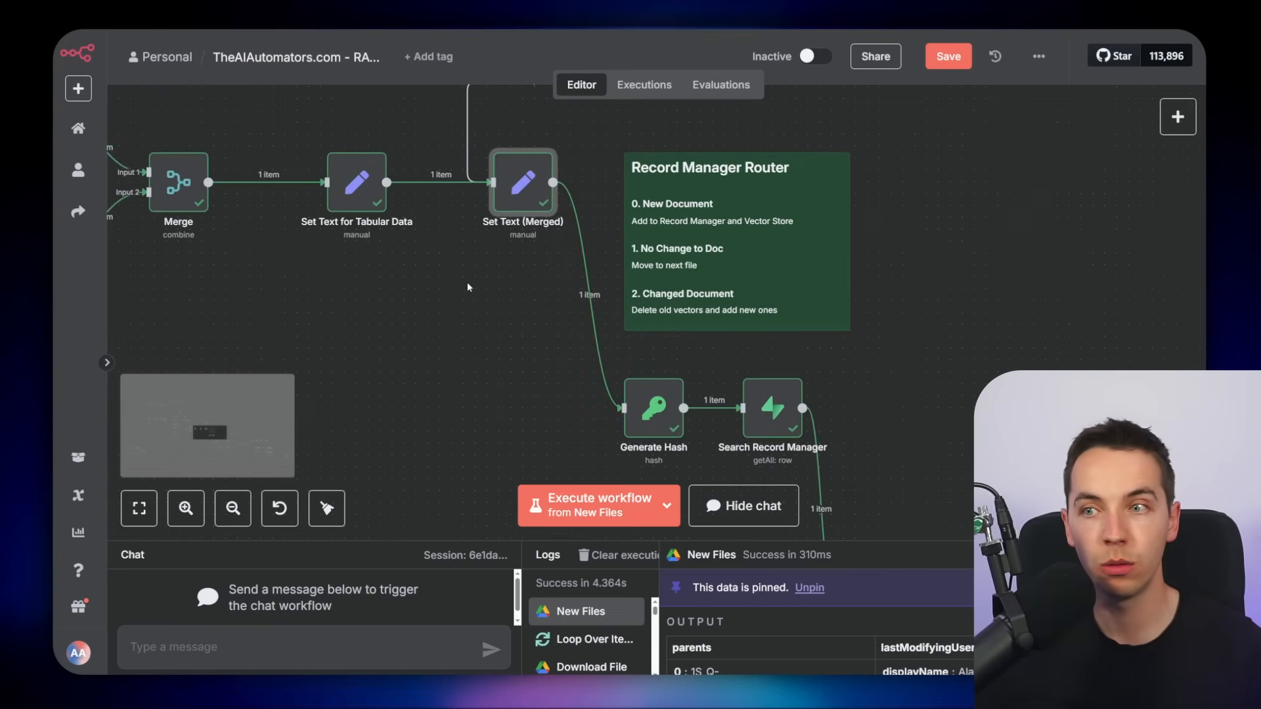
{"action": "scroll", "coordinate": [482, 285], "scroll_direction": "down", "scroll_amount": 3}
{"action": "scroll", "coordinate": [483, 284], "scroll_direction": "right", "scroll_amount": 3}
{"action": "double_click", "coordinate": [453, 222]}
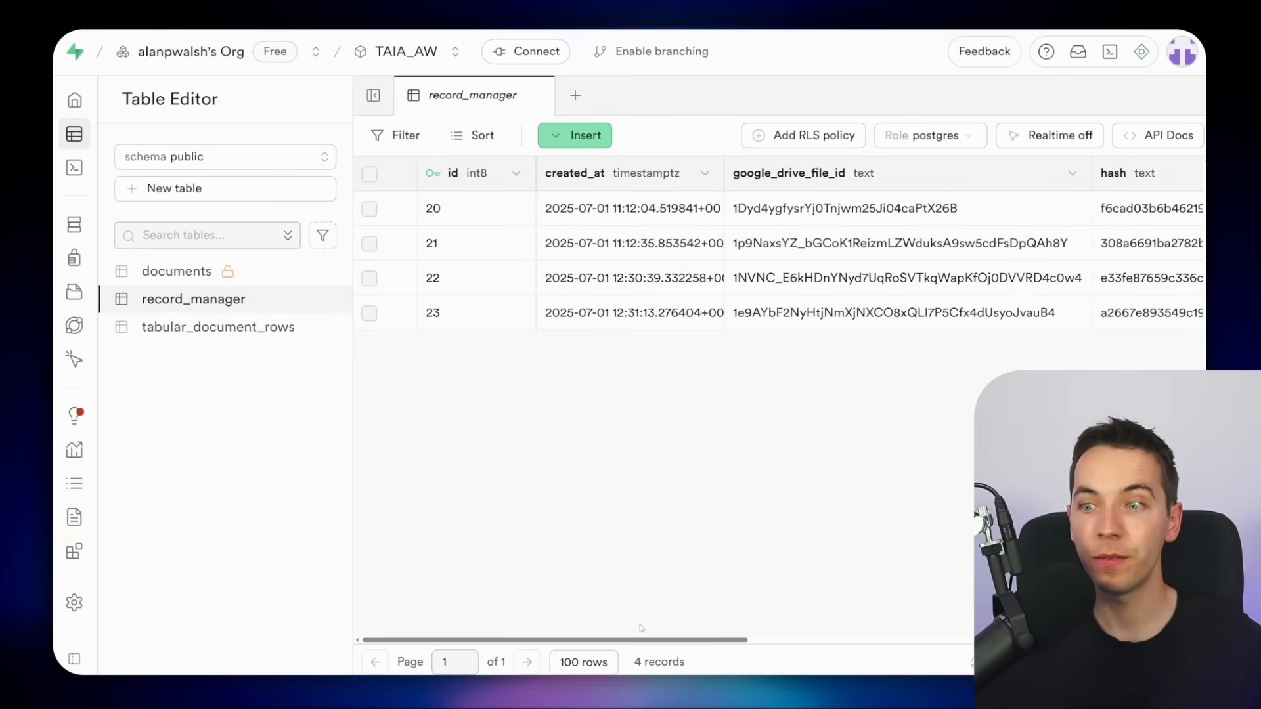
{"action": "scroll", "coordinate": [640, 628], "scroll_direction": "right", "scroll_amount": 5}
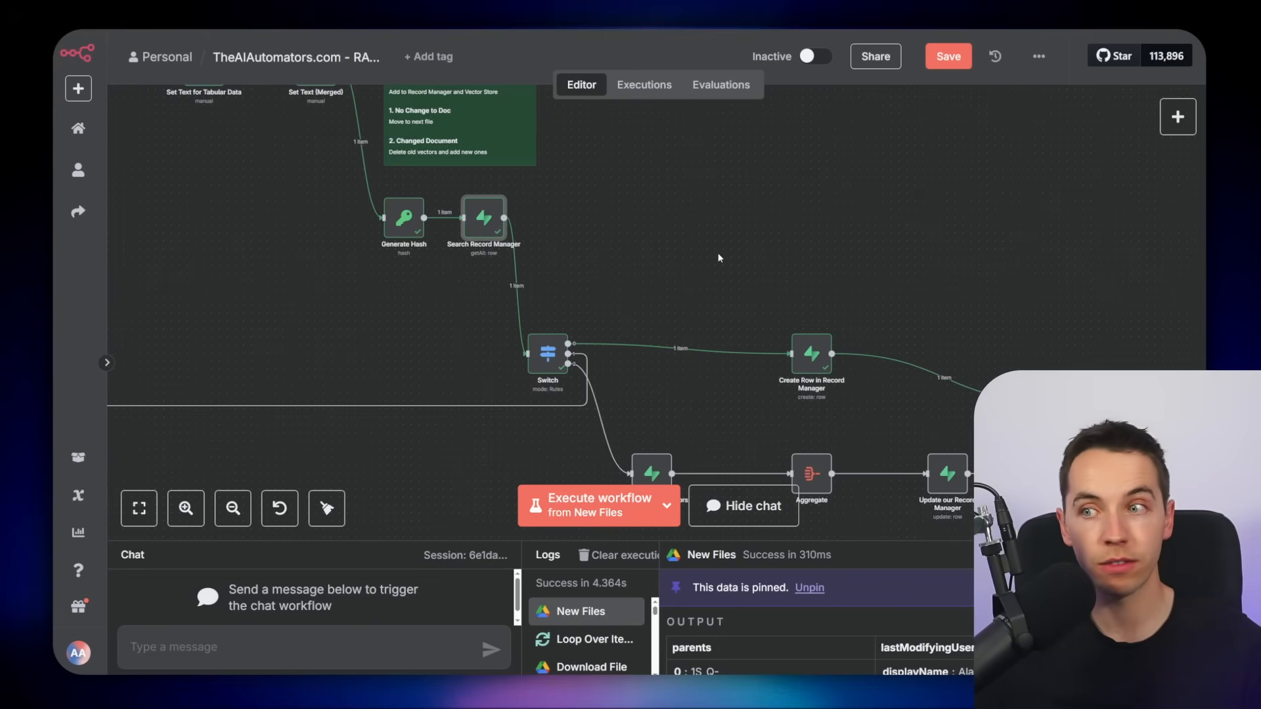
Examine the record manager section of the workflow with the Generate Hash, Search Record Manager and Switch nodes
{"action": "scroll", "coordinate": [585, 243], "scroll_direction": "up", "scroll_amount": 3}
{"action": "scroll", "coordinate": [723, 329], "scroll_direction": "down", "scroll_amount": 2}
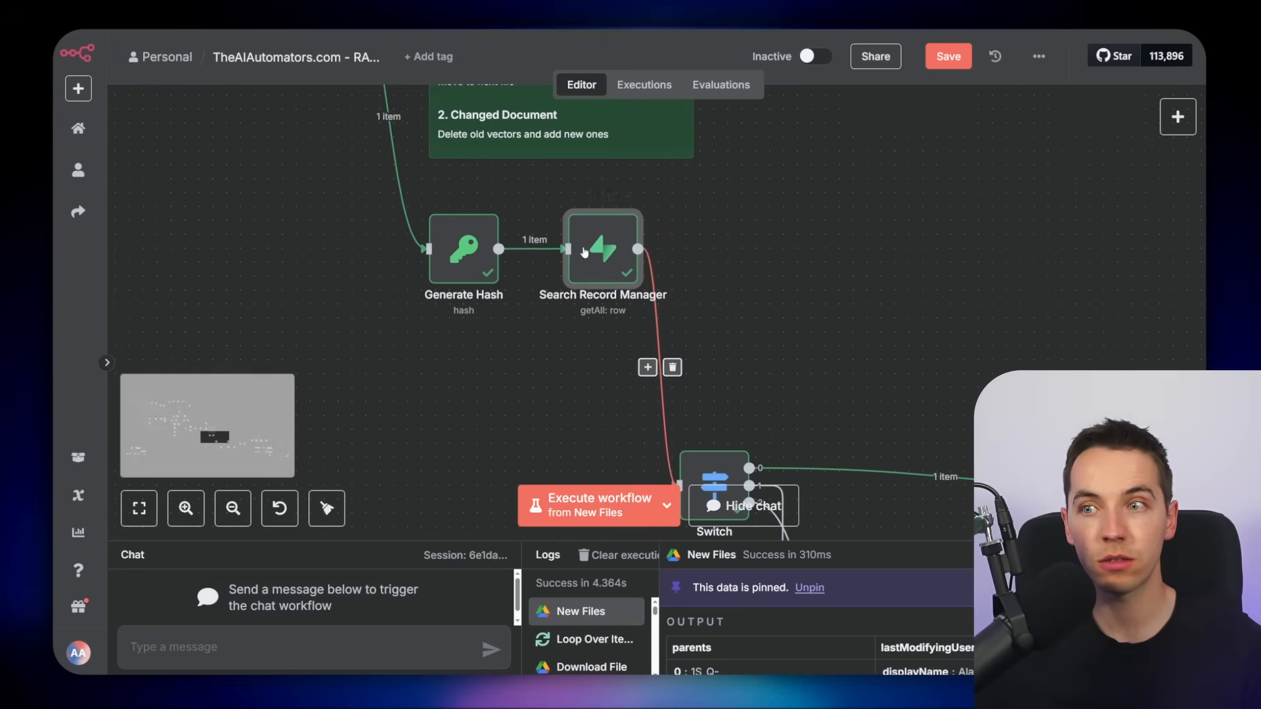
{"action": "scroll", "coordinate": [791, 337], "scroll_direction": "down", "scroll_amount": 1}
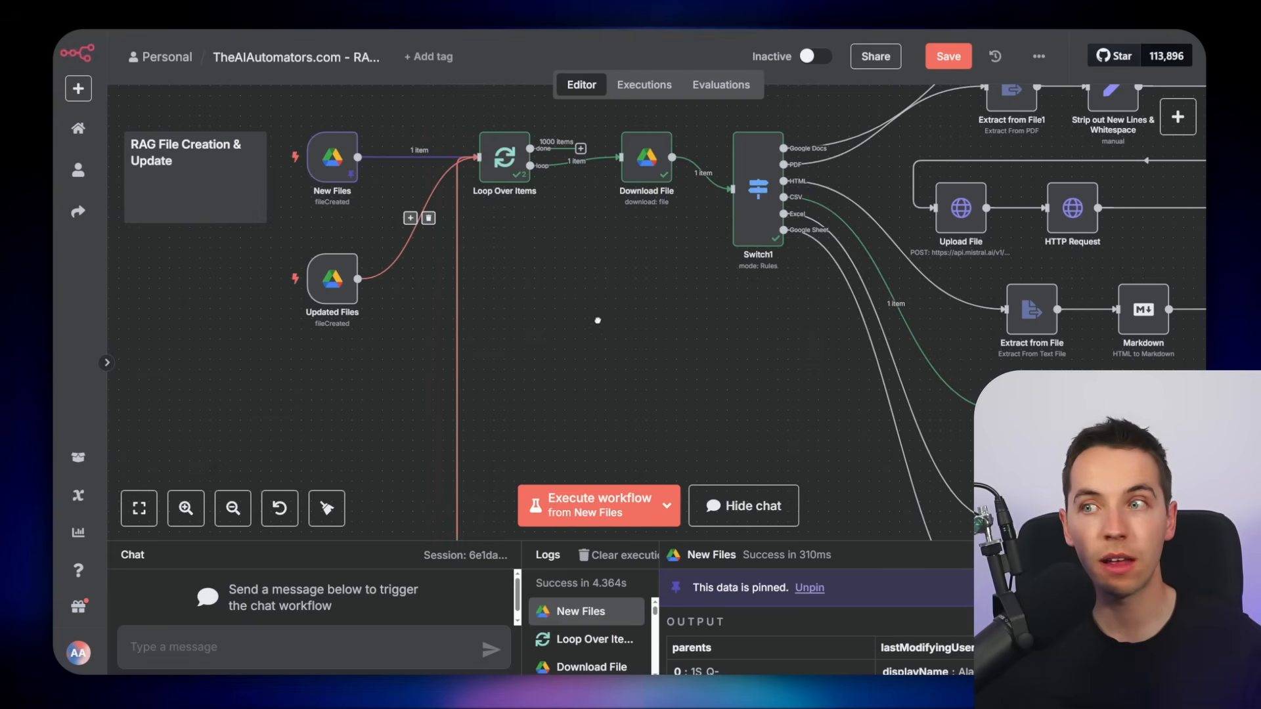
{"action": "left_click_drag", "start_coordinate": [597, 321], "coordinate": [276, 174]}
{"action": "left_click_drag", "start_coordinate": [914, 480], "coordinate": [276, 325]}
{"action": "left_click_drag", "start_coordinate": [1002, 323], "coordinate": [381, 300]}
{"action": "scroll", "coordinate": [681, 318], "scroll_direction": "up", "scroll_amount": 3}
{"action": "left_click_drag", "start_coordinate": [681, 318], "coordinate": [723, 224]}
{"action": "scroll", "coordinate": [823, 250], "scroll_direction": "down", "scroll_amount": 2}
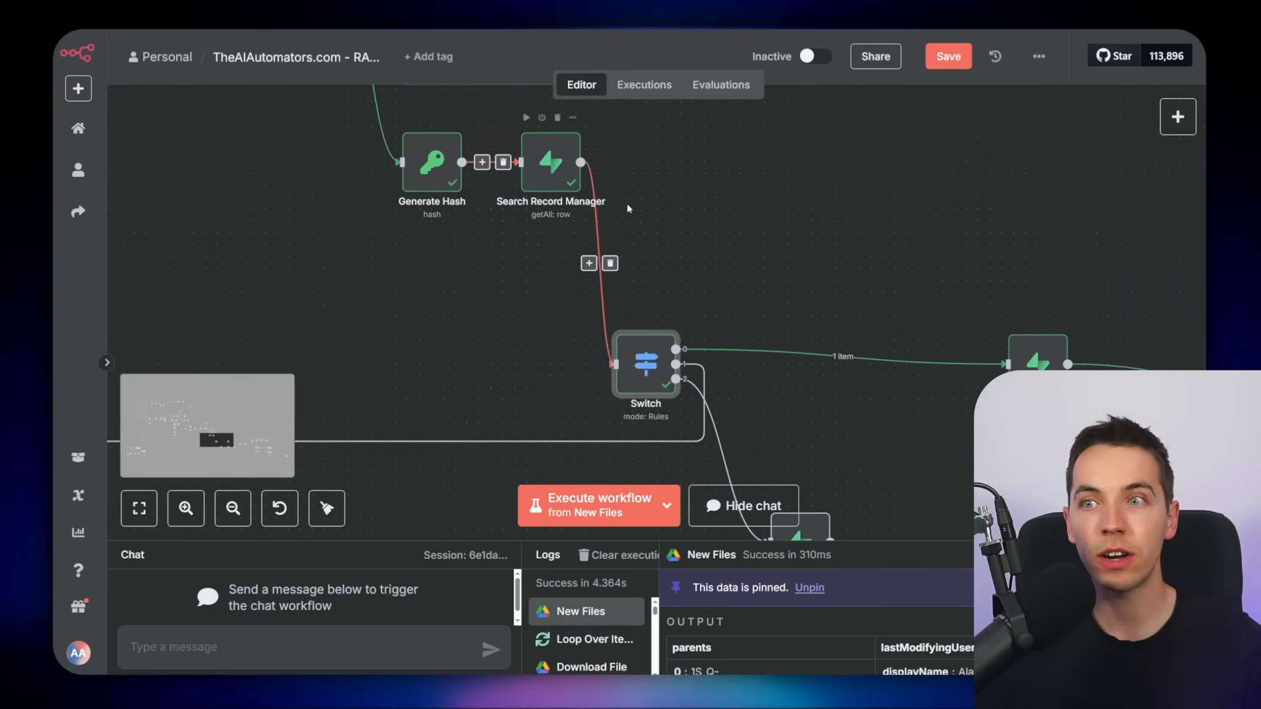
{"action": "left_click_drag", "start_coordinate": [664, 267], "coordinate": [618, 249]}
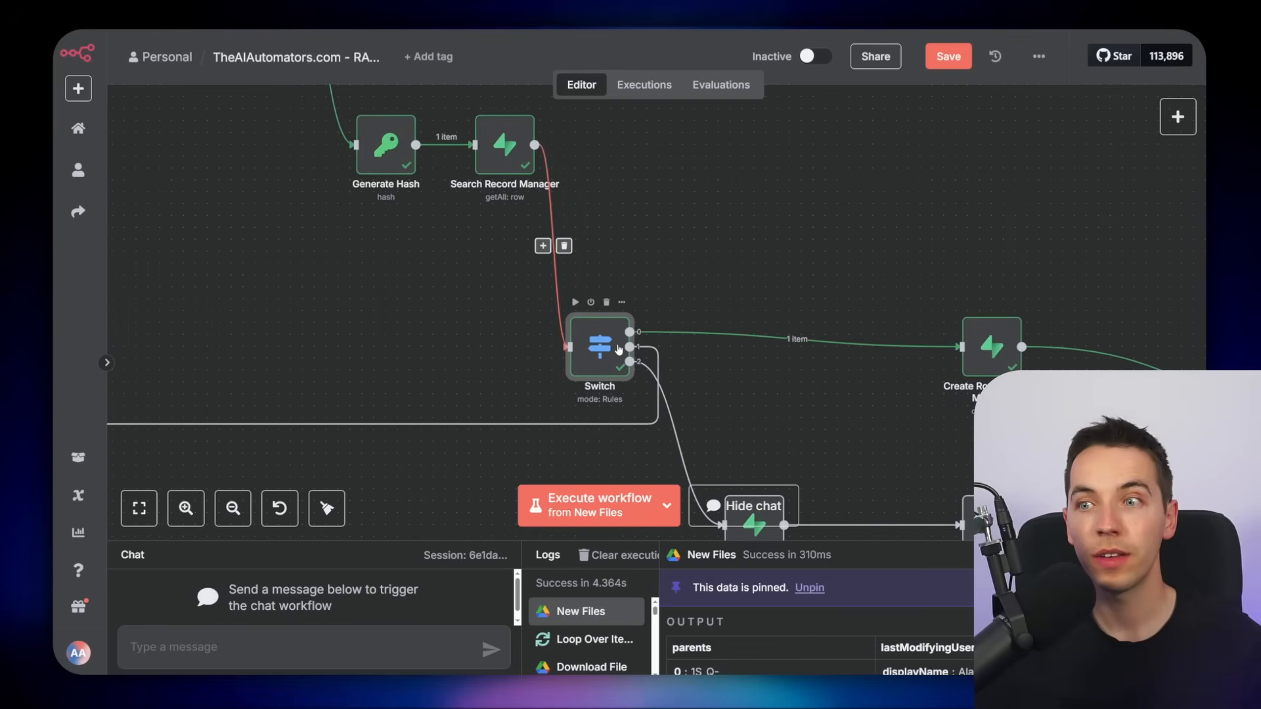
{"action": "double_click", "coordinate": [618, 350]}
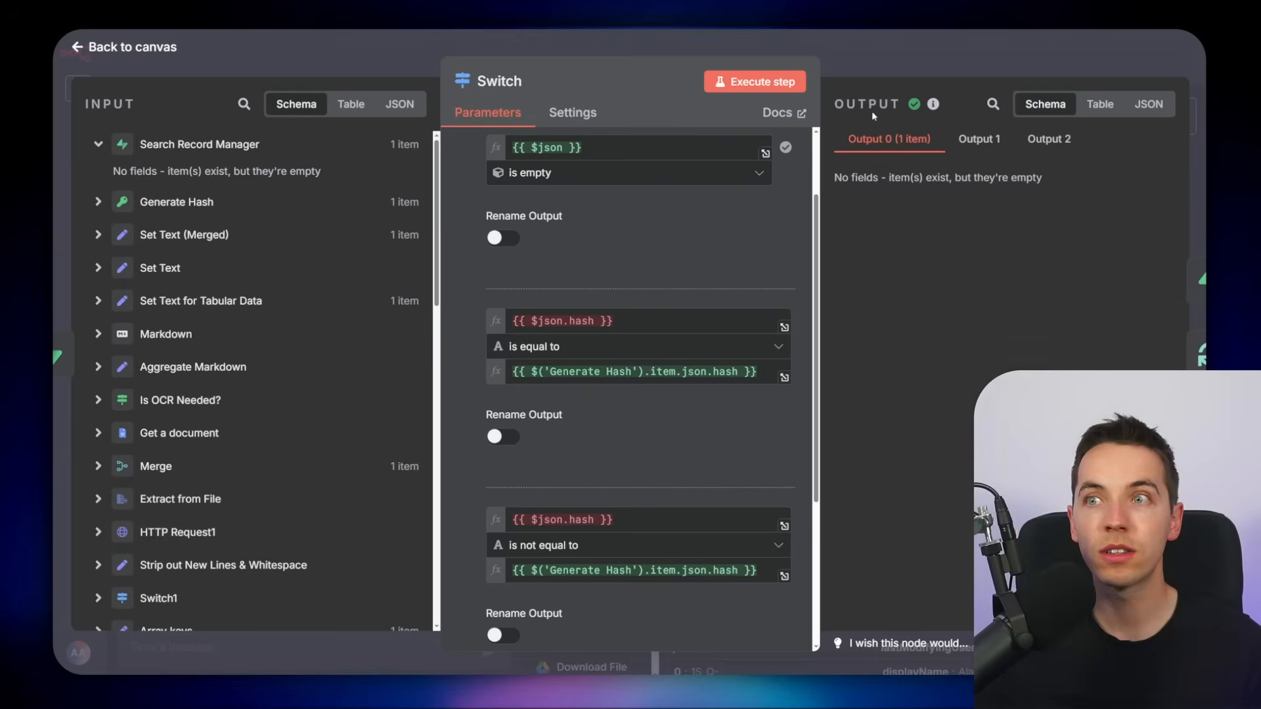
Open the Search Record Manager node and examine its Get Many row operation on the record_manager table
{"action": "left_click", "coordinate": [847, 60]}
{"action": "left_click_drag", "start_coordinate": [409, 254], "coordinate": [457, 300]}
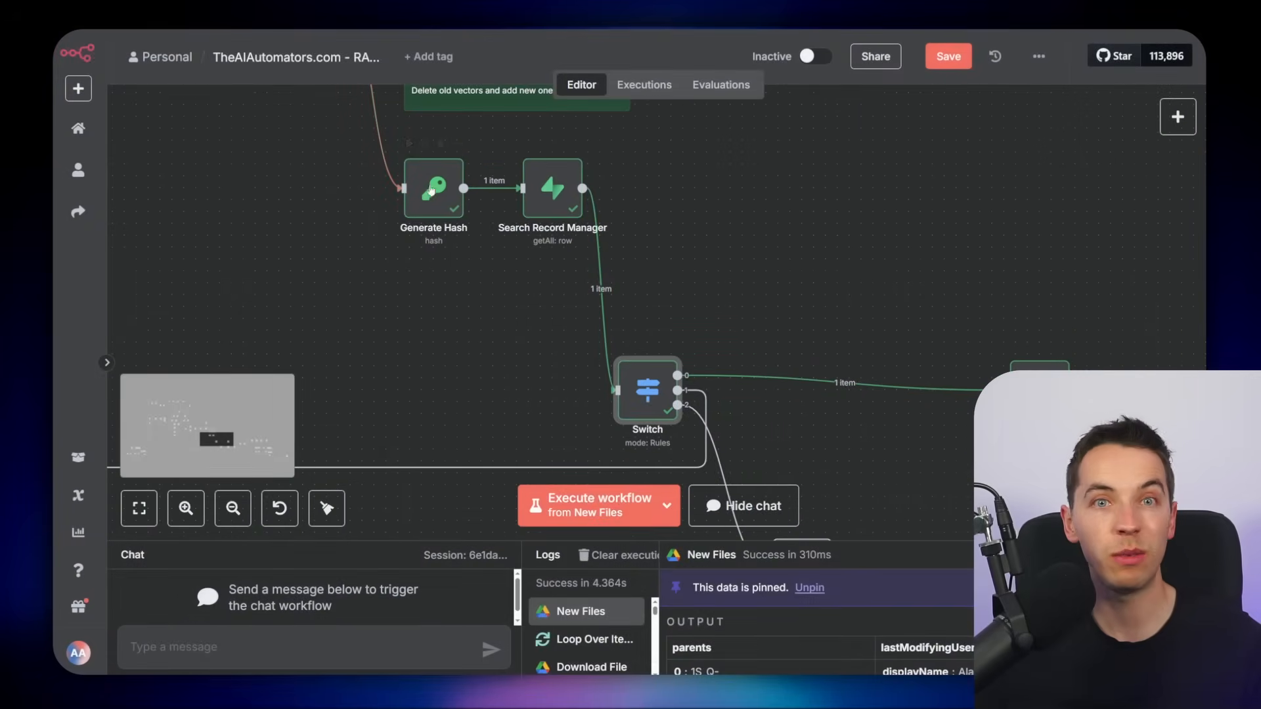
{"action": "double_click", "coordinate": [648, 389]}
{"action": "scroll", "coordinate": [666, 376], "scroll_direction": "down", "scroll_amount": 5}
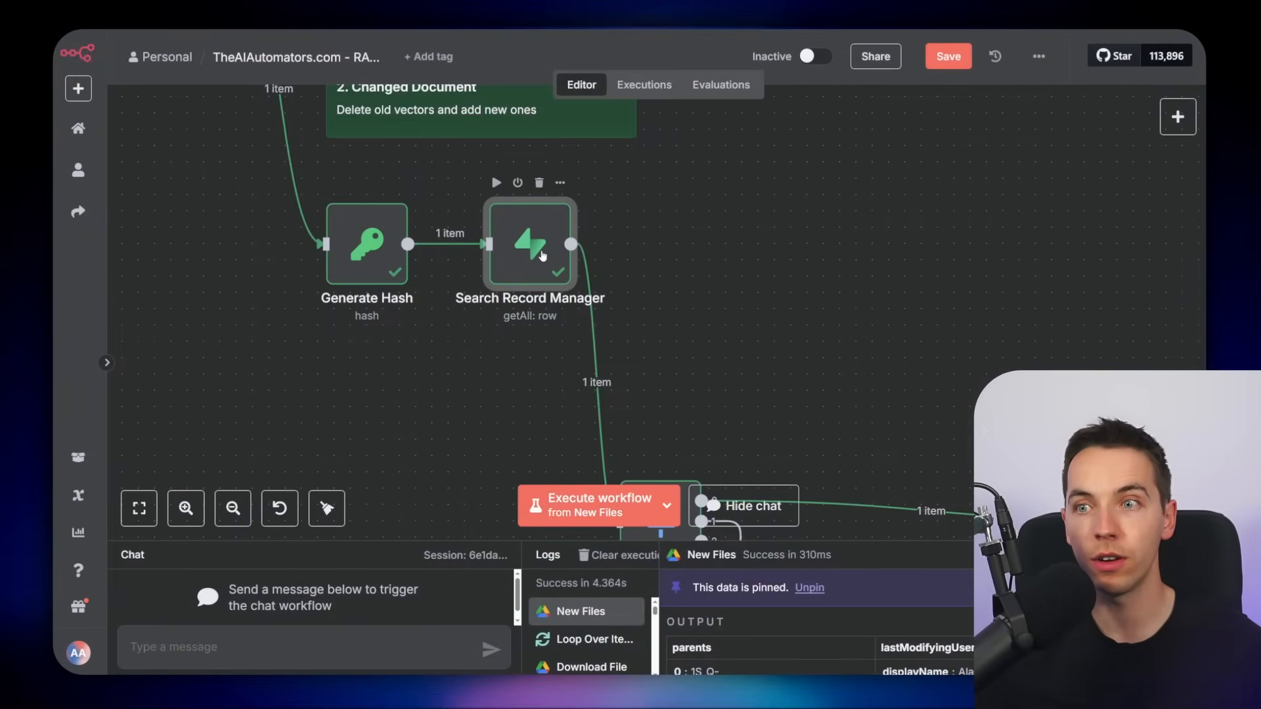
{"action": "double_click", "coordinate": [542, 256]}
{"action": "scroll", "coordinate": [595, 192], "scroll_direction": "down", "scroll_amount": 2}
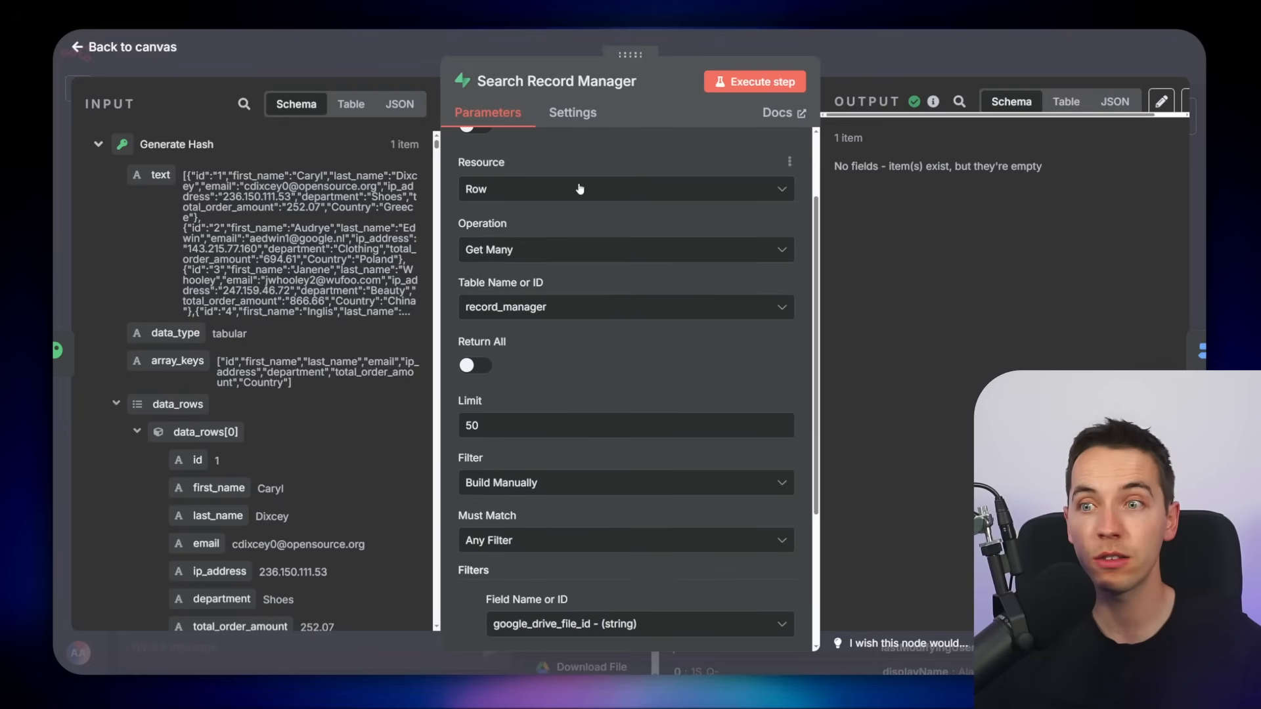
Examine the Search Record Manager filter matching google_drive_file_id to the looped file's id
{"action": "scroll", "coordinate": [570, 305], "scroll_direction": "down", "scroll_amount": 4}
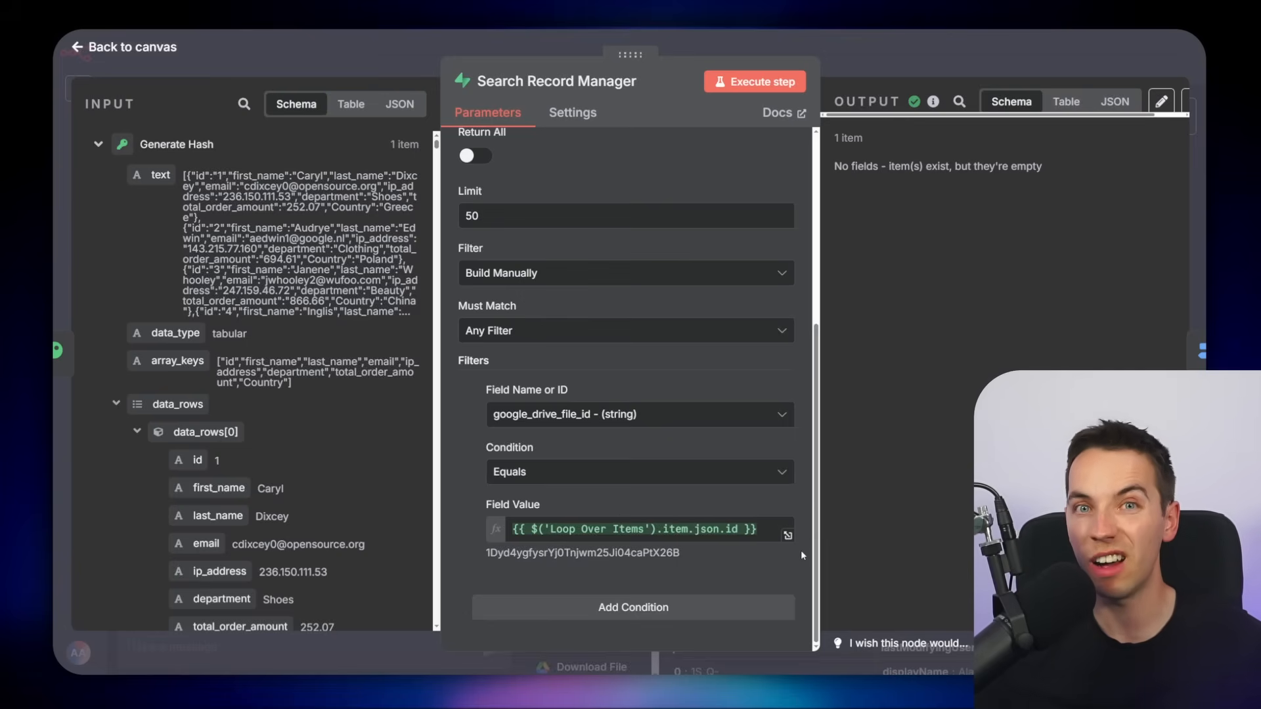
{"action": "left_click", "coordinate": [933, 58]}
{"action": "left_click_drag", "start_coordinate": [719, 270], "coordinate": [616, 210]}
{"action": "scroll", "coordinate": [616, 210], "scroll_direction": "up", "scroll_amount": 2}
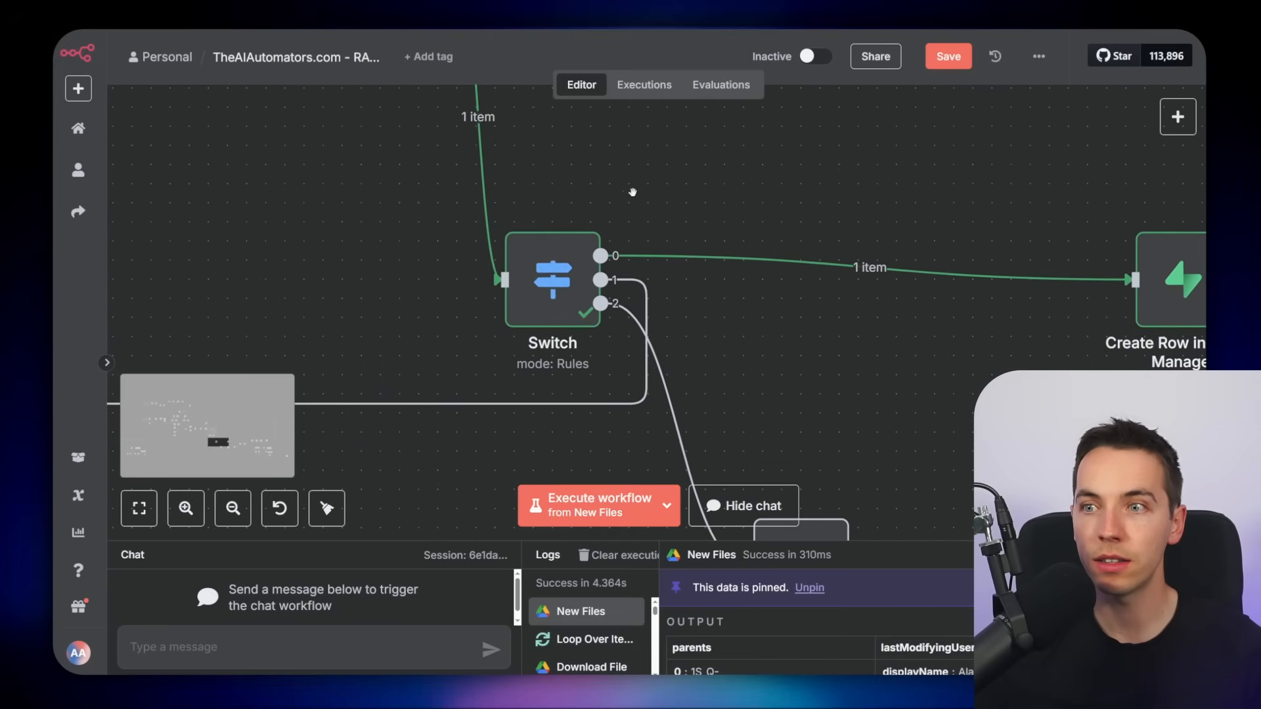
Open the Switch node and examine its routing rules comparing the stored hash with the Generate Hash output
{"action": "double_click", "coordinate": [552, 282]}
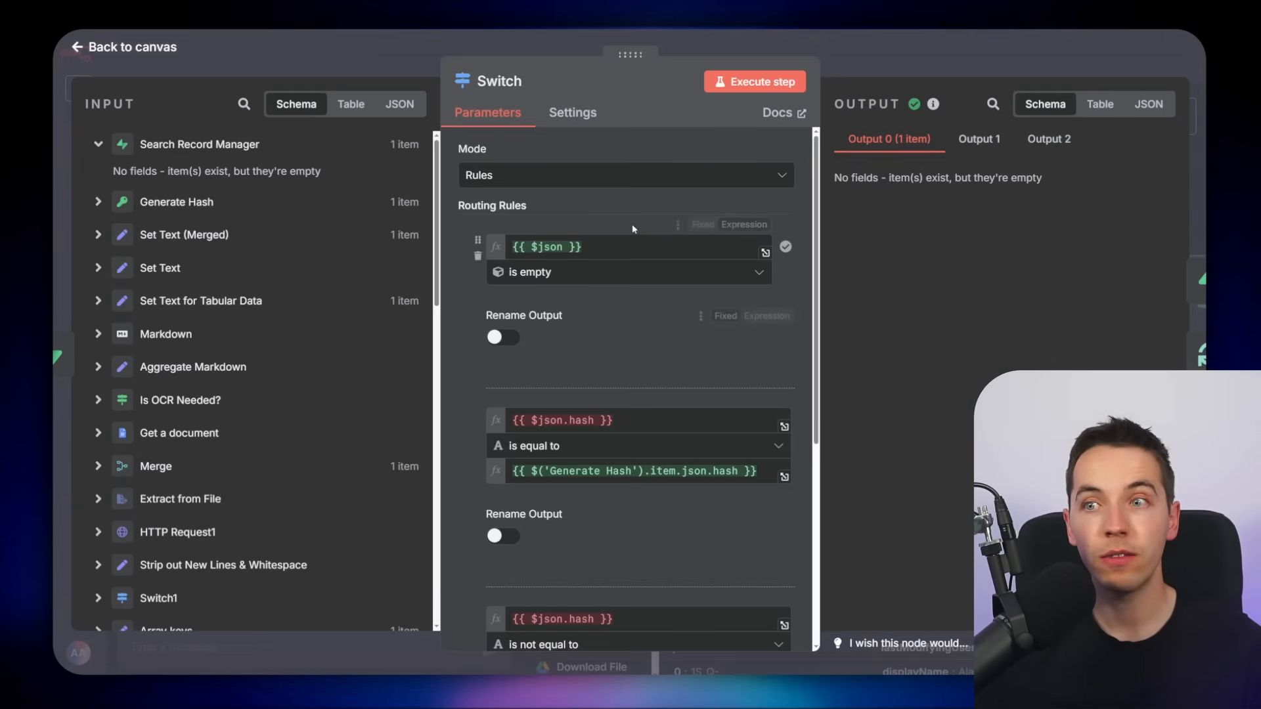
{"action": "key", "text": "ctrl+minus"}
{"action": "key", "text": "ctrl+minus"}
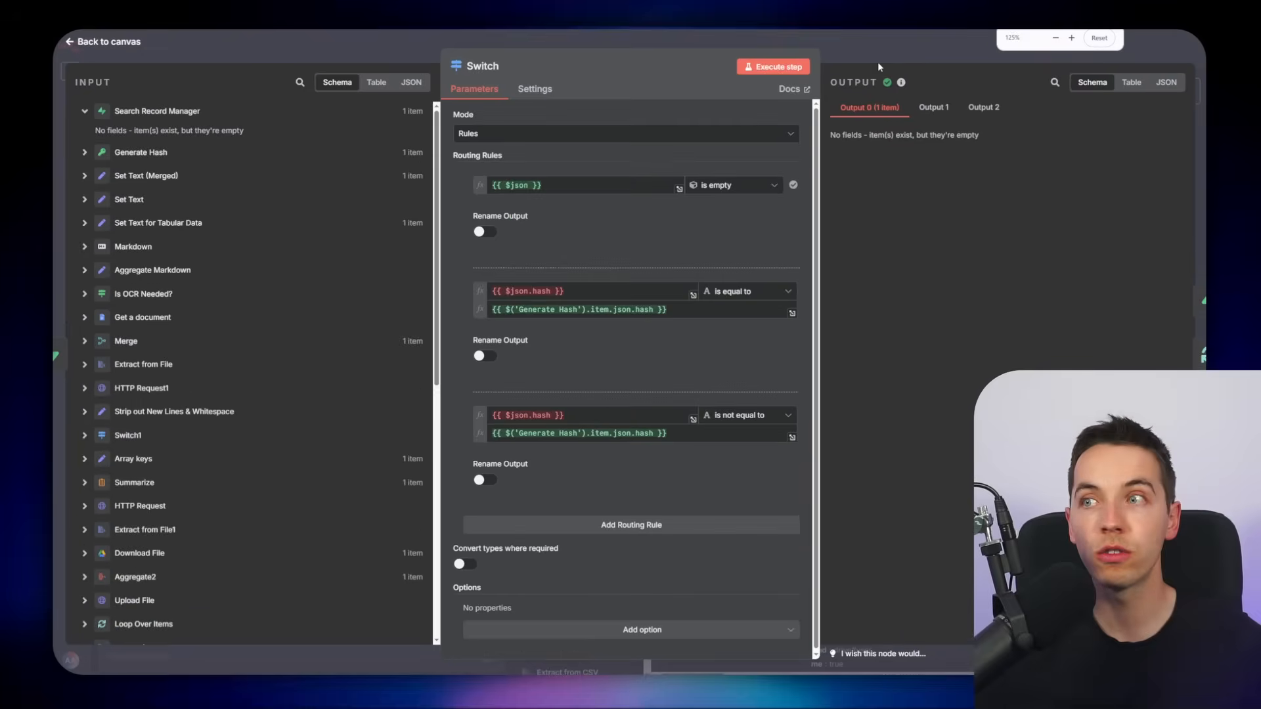
{"action": "left_click", "coordinate": [877, 59]}
{"action": "key", "text": "ctrl+minus"}
{"action": "key", "text": "ctrl+minus"}
{"action": "left_click_drag", "start_coordinate": [739, 153], "coordinate": [659, 160]}
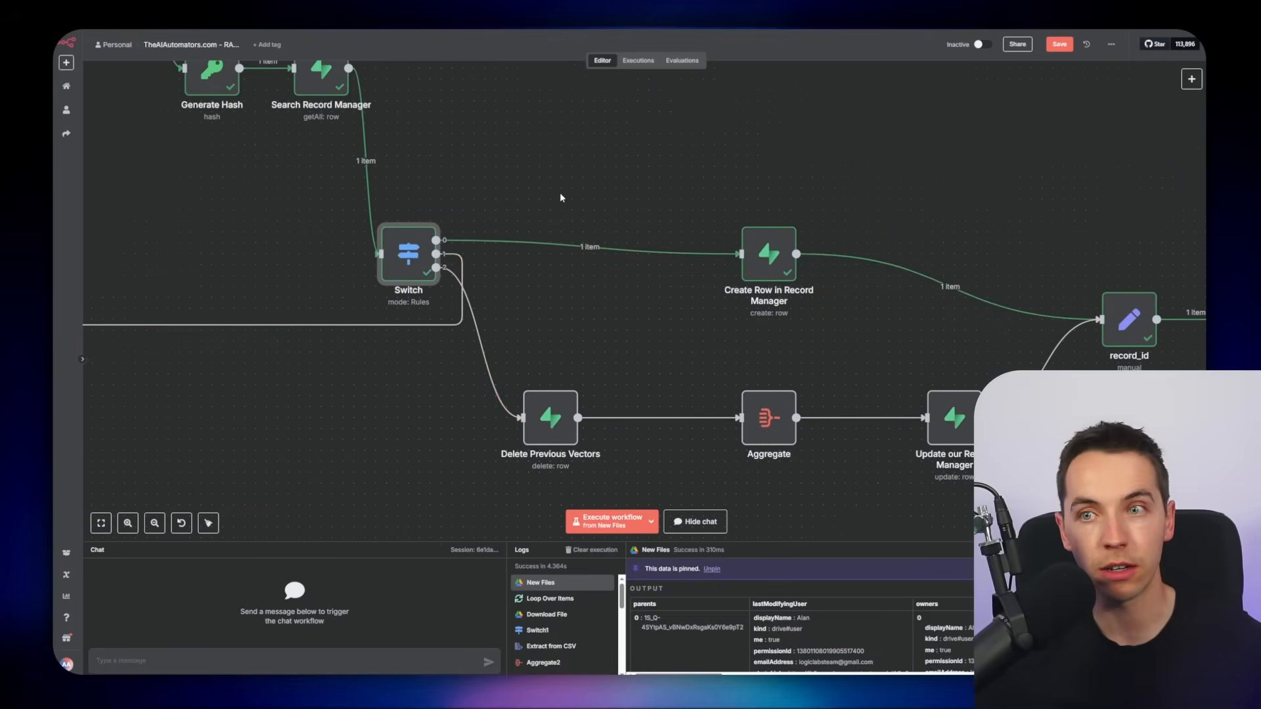
Open the Create Row in Record Manager node and examine its file id, hash, data type and schema field mappings
{"action": "scroll", "coordinate": [414, 210], "scroll_direction": "up", "scroll_amount": 1}
{"action": "left_click_drag", "start_coordinate": [413, 210], "coordinate": [354, 148]}
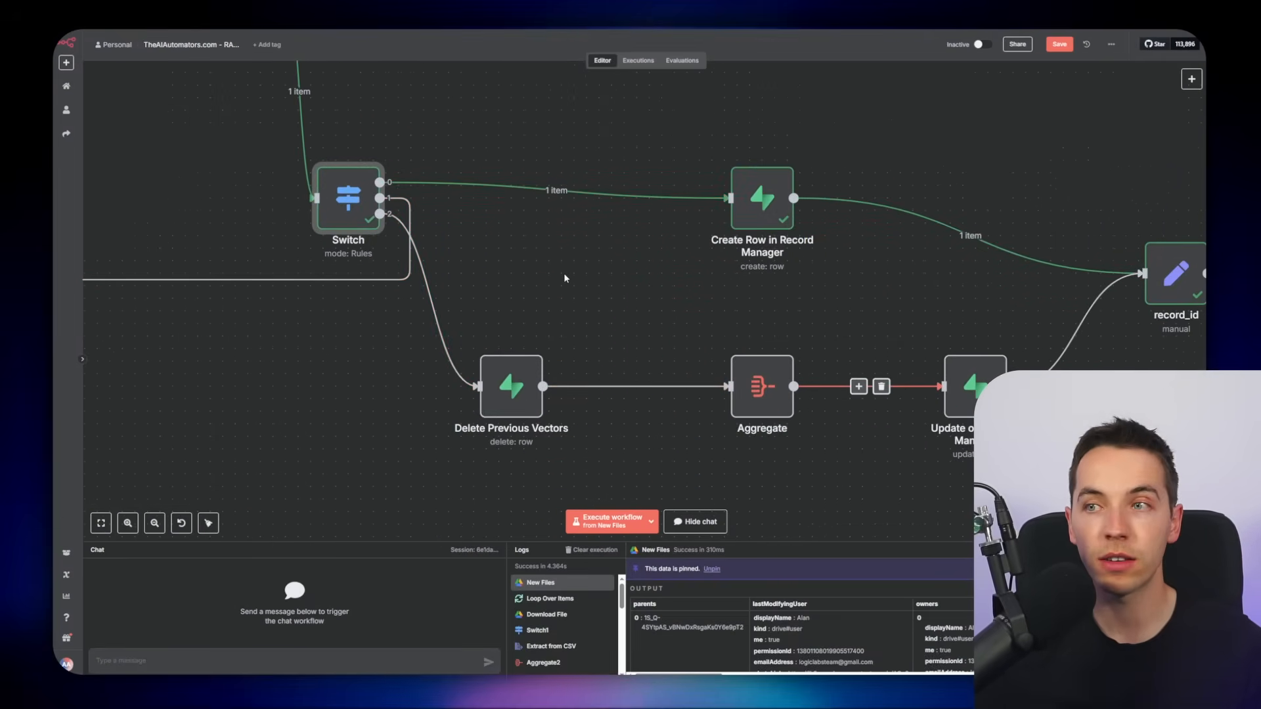
{"action": "left_click_drag", "start_coordinate": [581, 261], "coordinate": [467, 284]}
{"action": "scroll", "coordinate": [550, 282], "scroll_direction": "up", "scroll_amount": 4}
{"action": "left_click_drag", "start_coordinate": [550, 282], "coordinate": [290, 265]}
{"action": "double_click", "coordinate": [462, 181]}
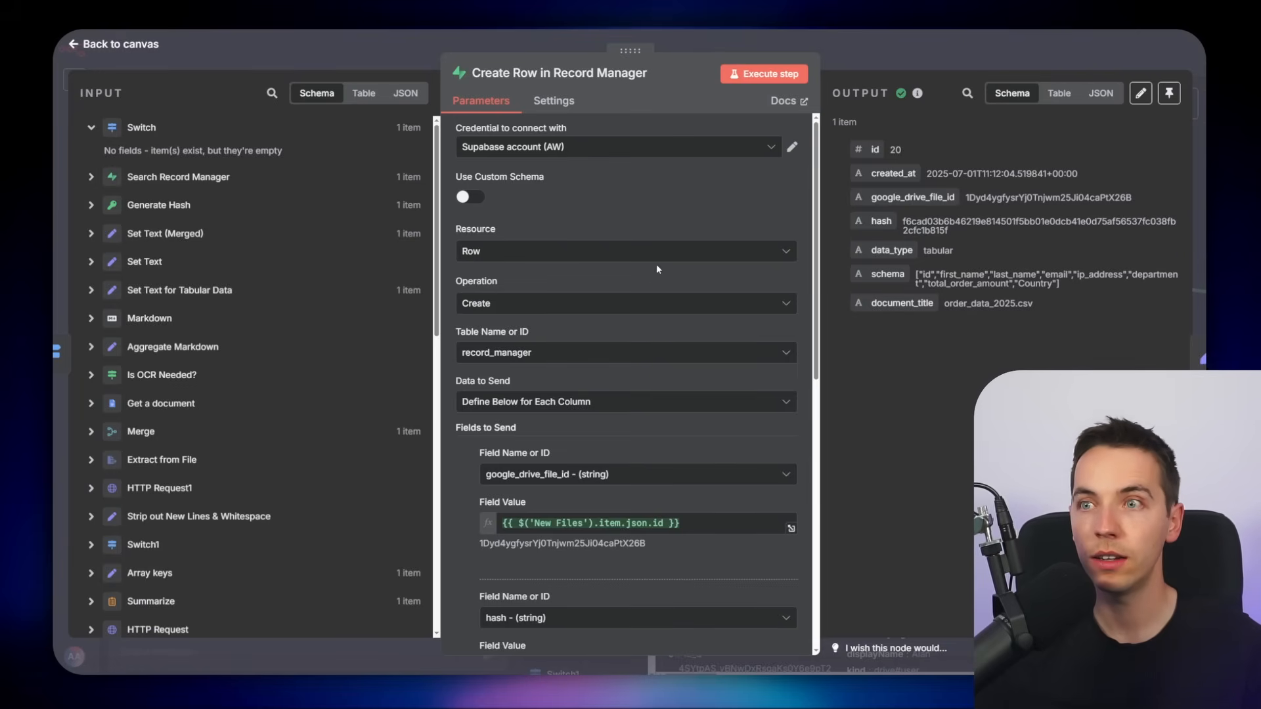
{"action": "key", "text": "ctrl+plus"}
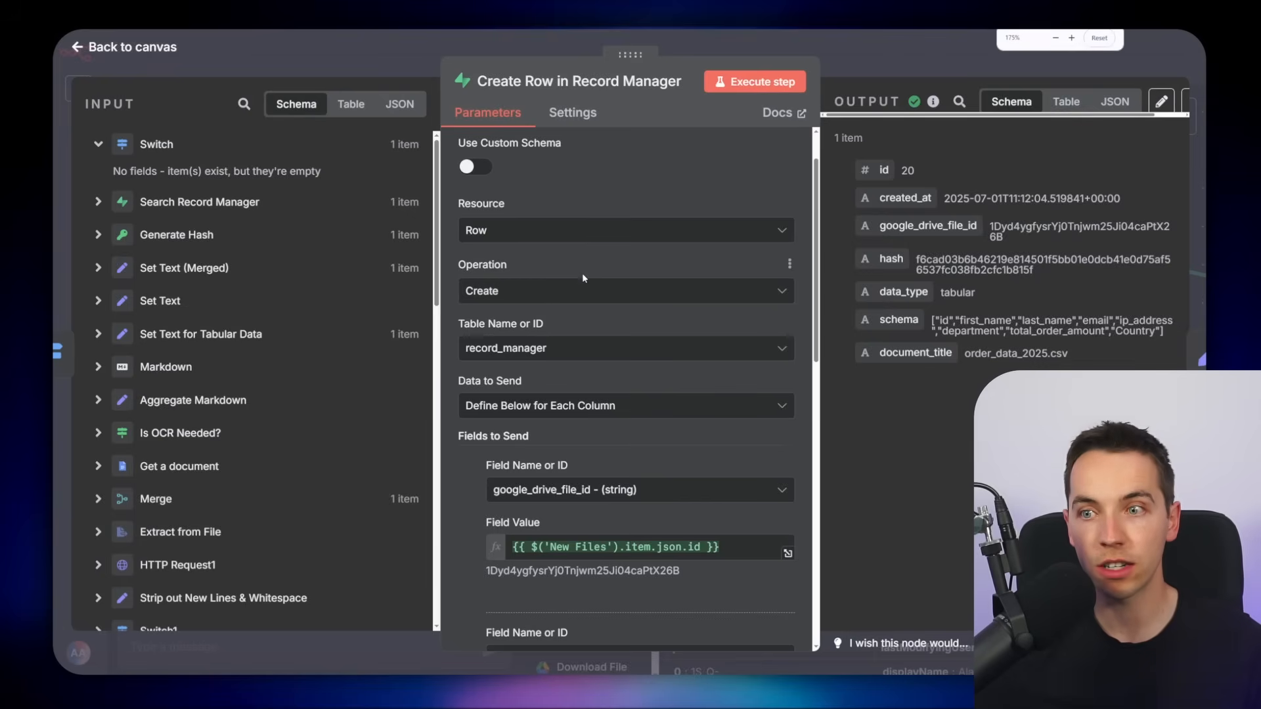
{"action": "scroll", "coordinate": [585, 287], "scroll_direction": "down", "scroll_amount": 3}
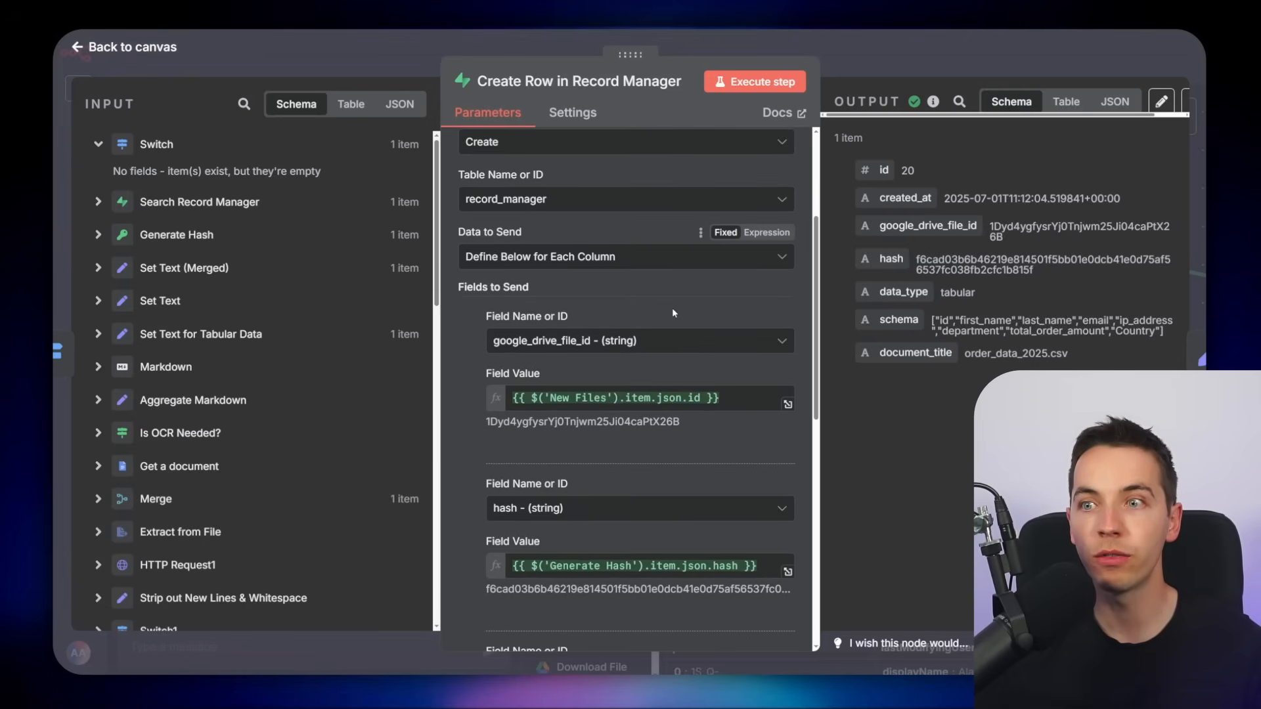
{"action": "scroll", "coordinate": [673, 313], "scroll_direction": "down", "scroll_amount": 2}
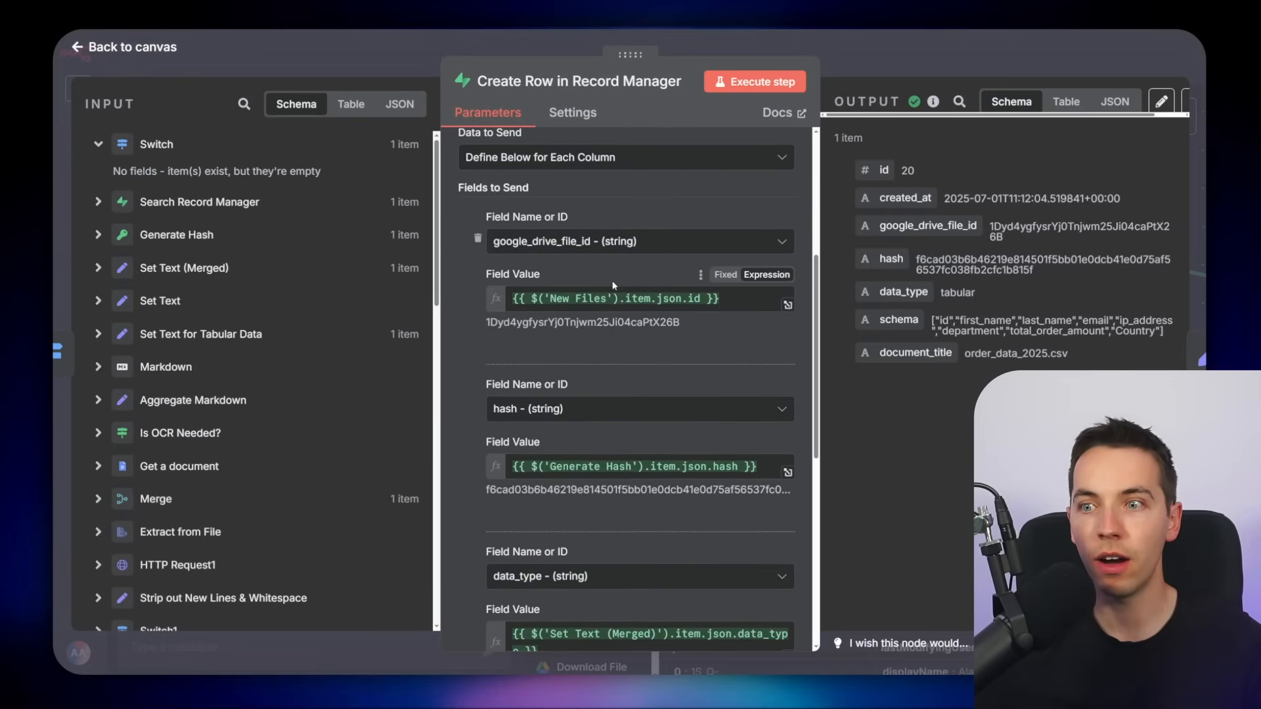
{"action": "scroll", "coordinate": [612, 281], "scroll_direction": "down", "scroll_amount": 2}
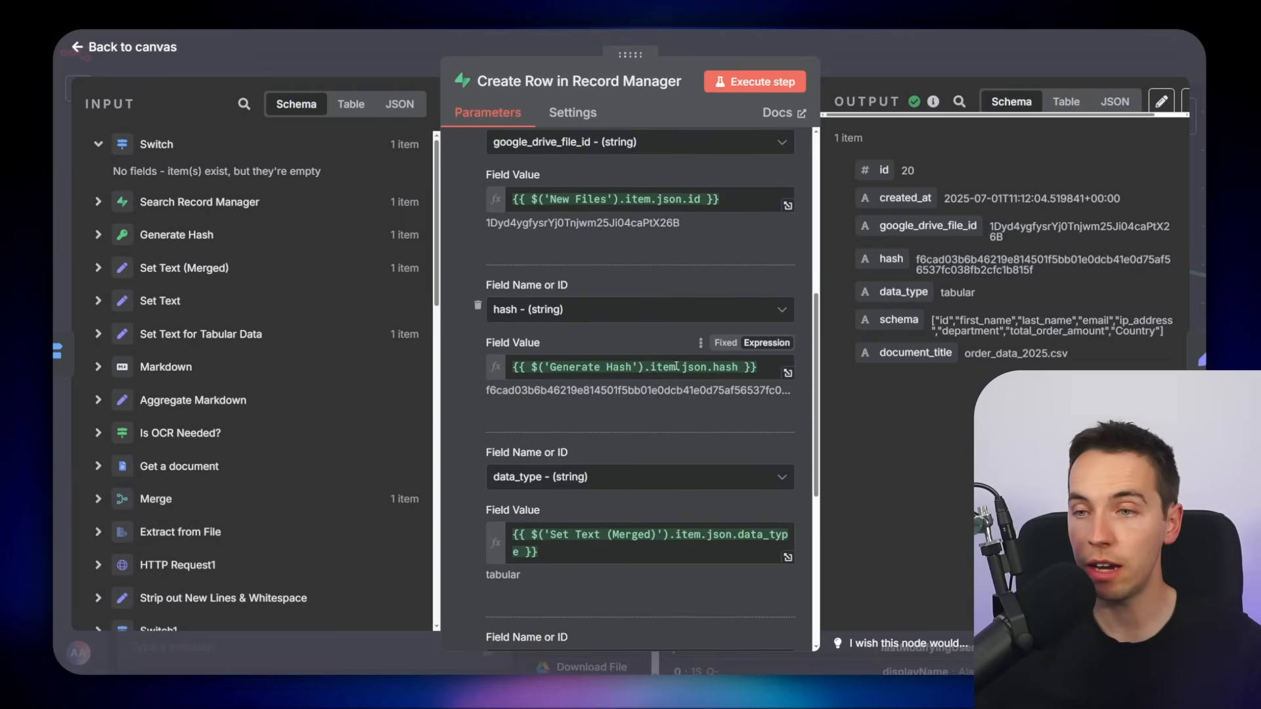
{"action": "scroll", "coordinate": [660, 341], "scroll_direction": "down", "scroll_amount": 2}
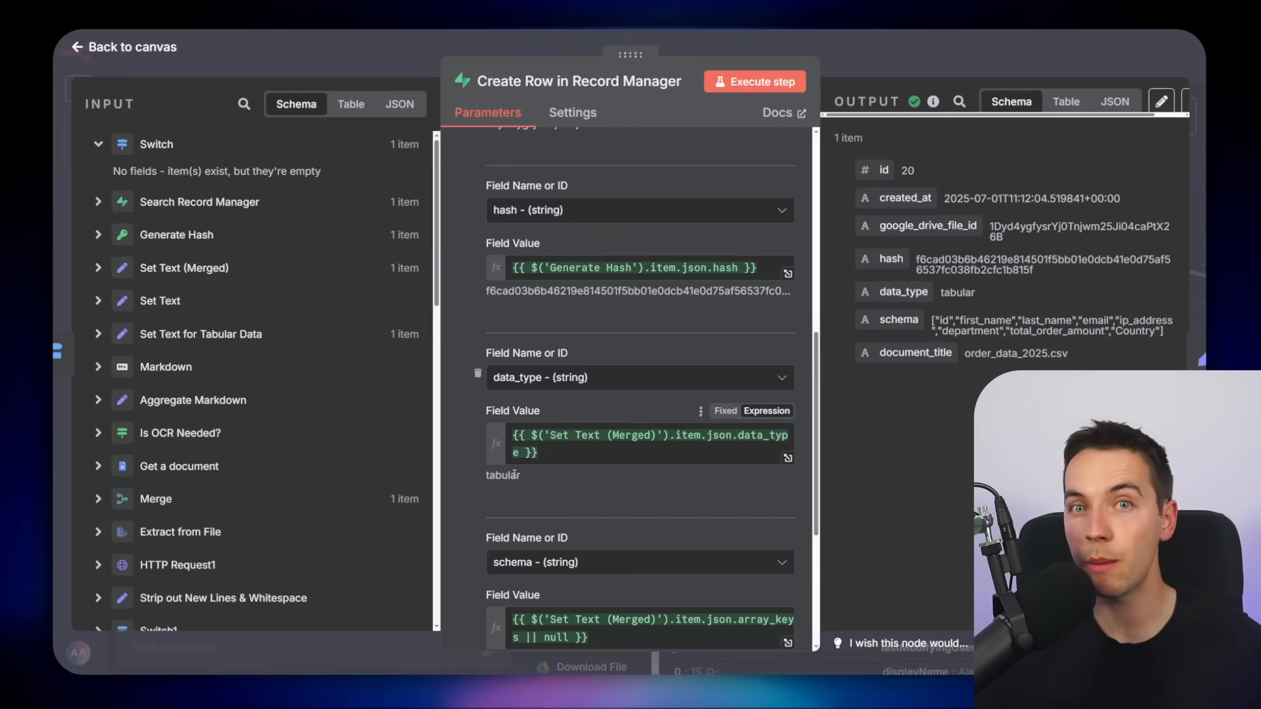
{"action": "scroll", "coordinate": [514, 476], "scroll_direction": "down", "scroll_amount": 5}
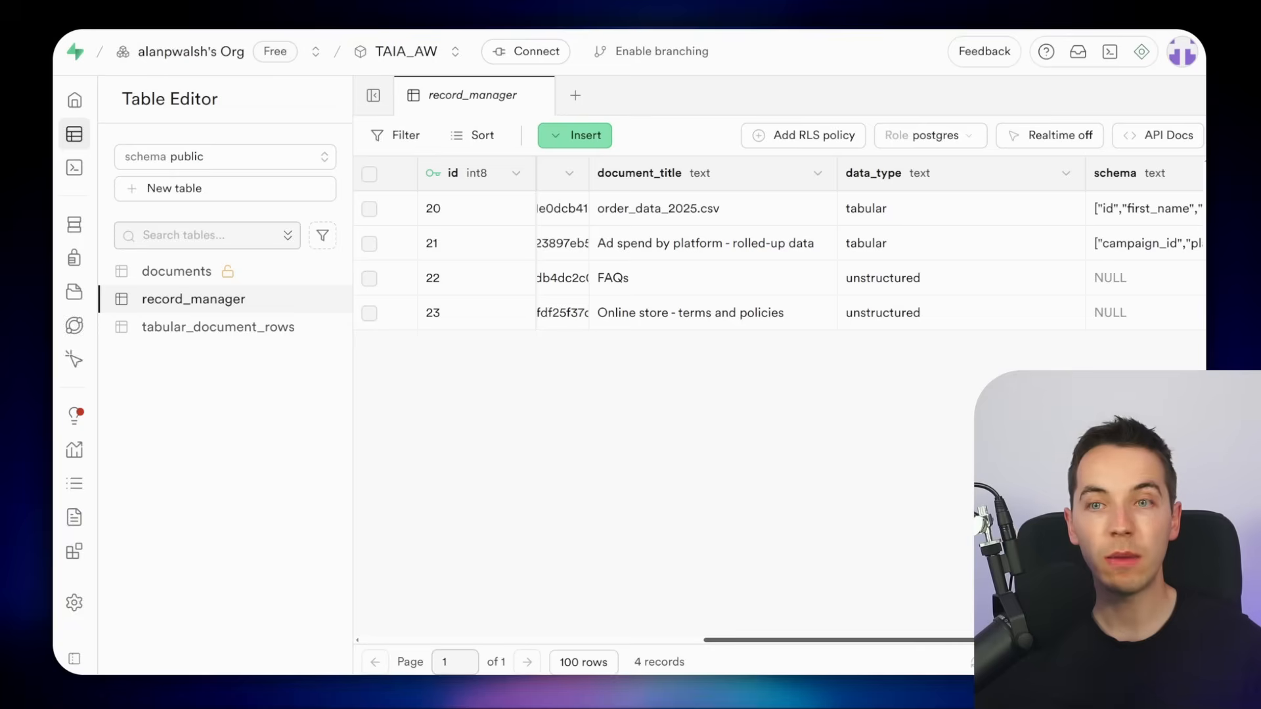
Examine the document_title, data_type and schema columns of the record_manager table in Supabase
{"action": "scroll", "coordinate": [929, 436], "scroll_direction": "right", "scroll_amount": 3}
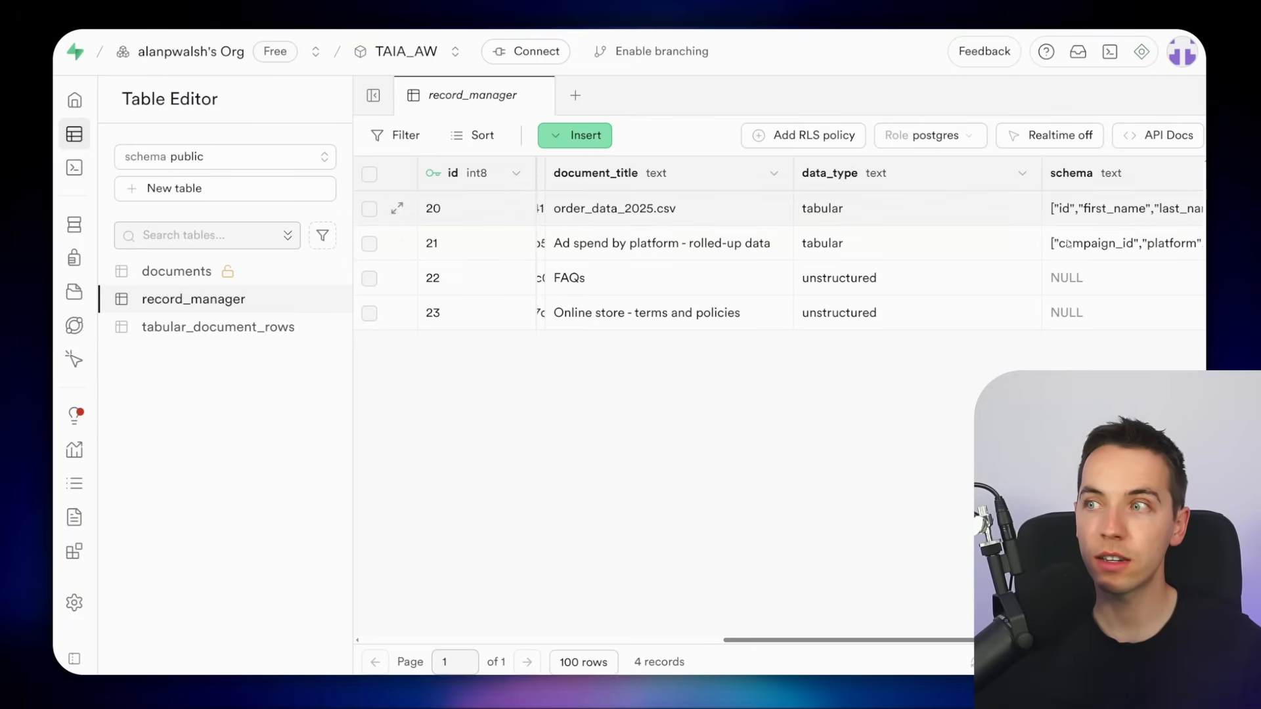
{"action": "scroll", "coordinate": [900, 215], "scroll_direction": "right", "scroll_amount": 3}
{"action": "scroll", "coordinate": [899, 215], "scroll_direction": "left", "scroll_amount": 3}
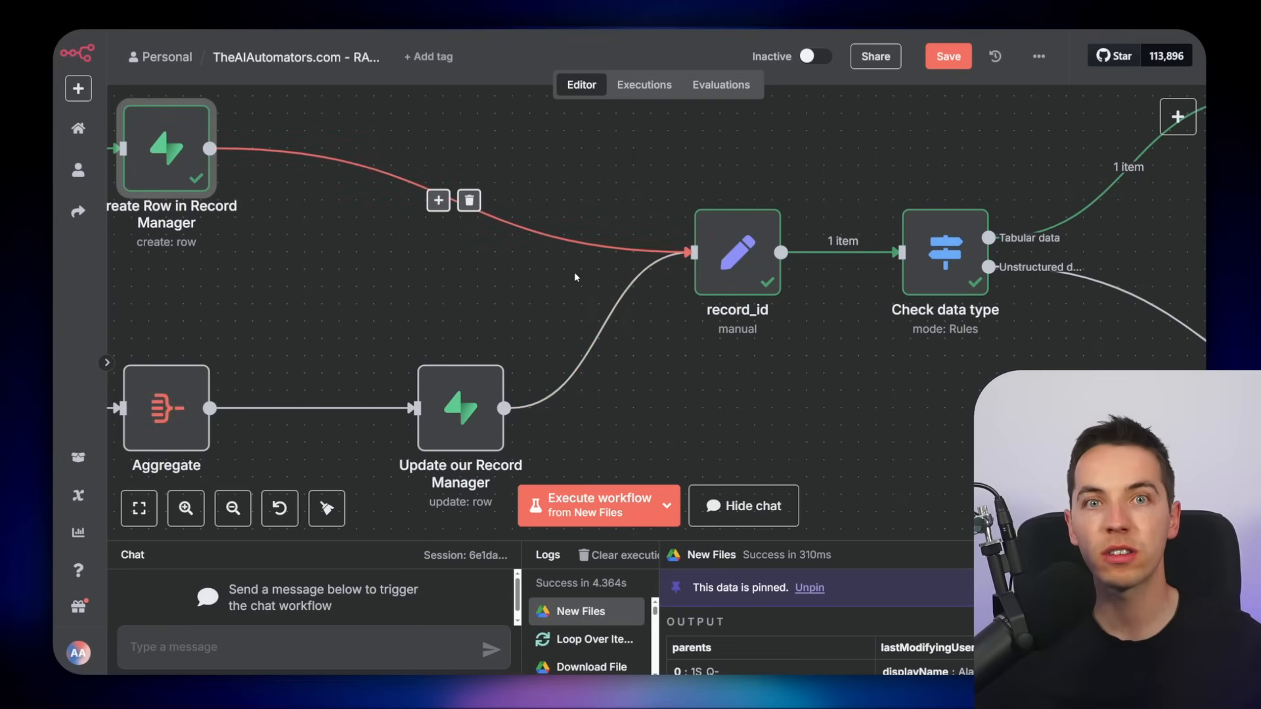
Open the record_id node and examine how it maps the created record's id
{"action": "double_click", "coordinate": [736, 256]}
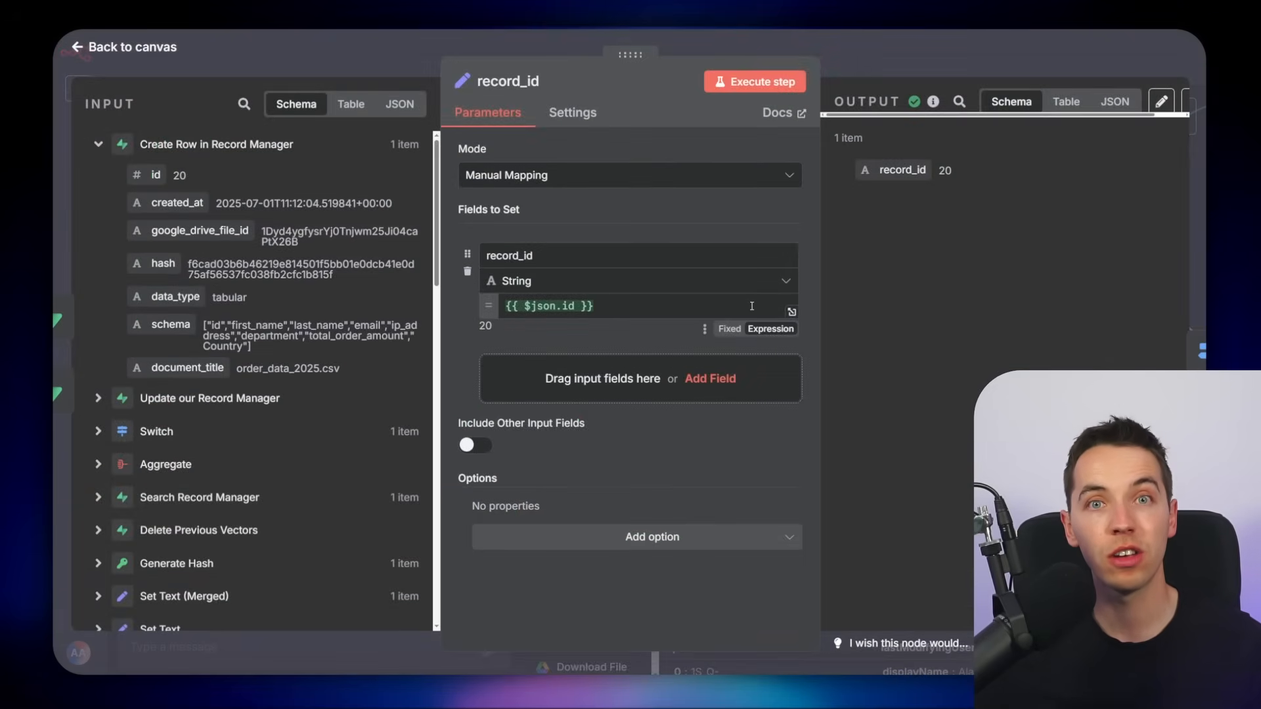
{"action": "key", "text": "Escape"}
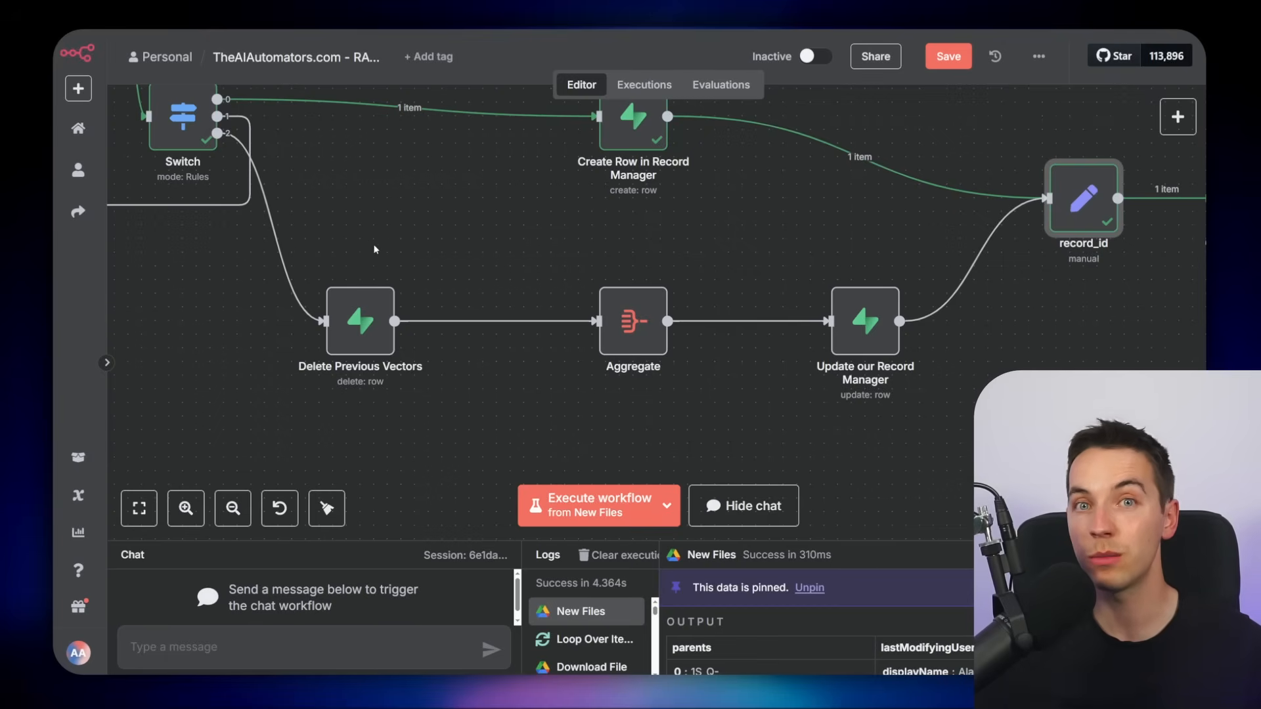
{"action": "scroll", "coordinate": [807, 241], "scroll_direction": "right", "scroll_amount": 10}
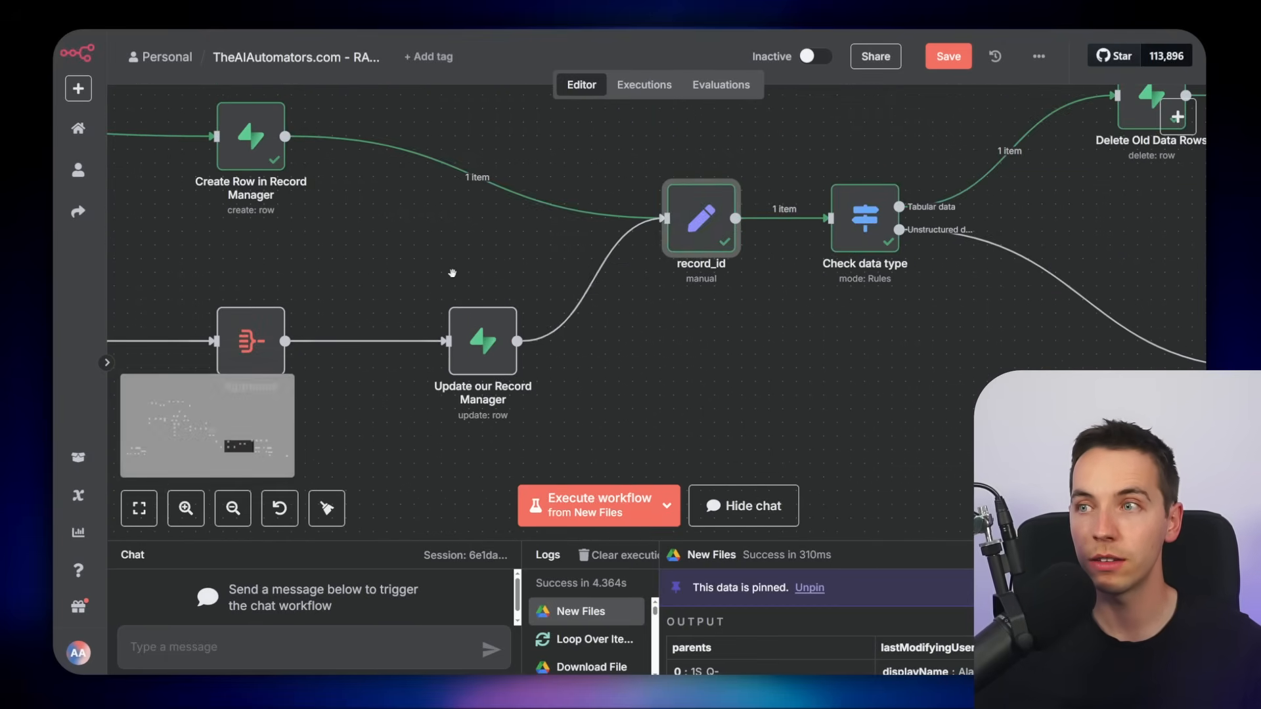
{"action": "scroll", "coordinate": [489, 302], "scroll_direction": "up", "scroll_amount": 5}
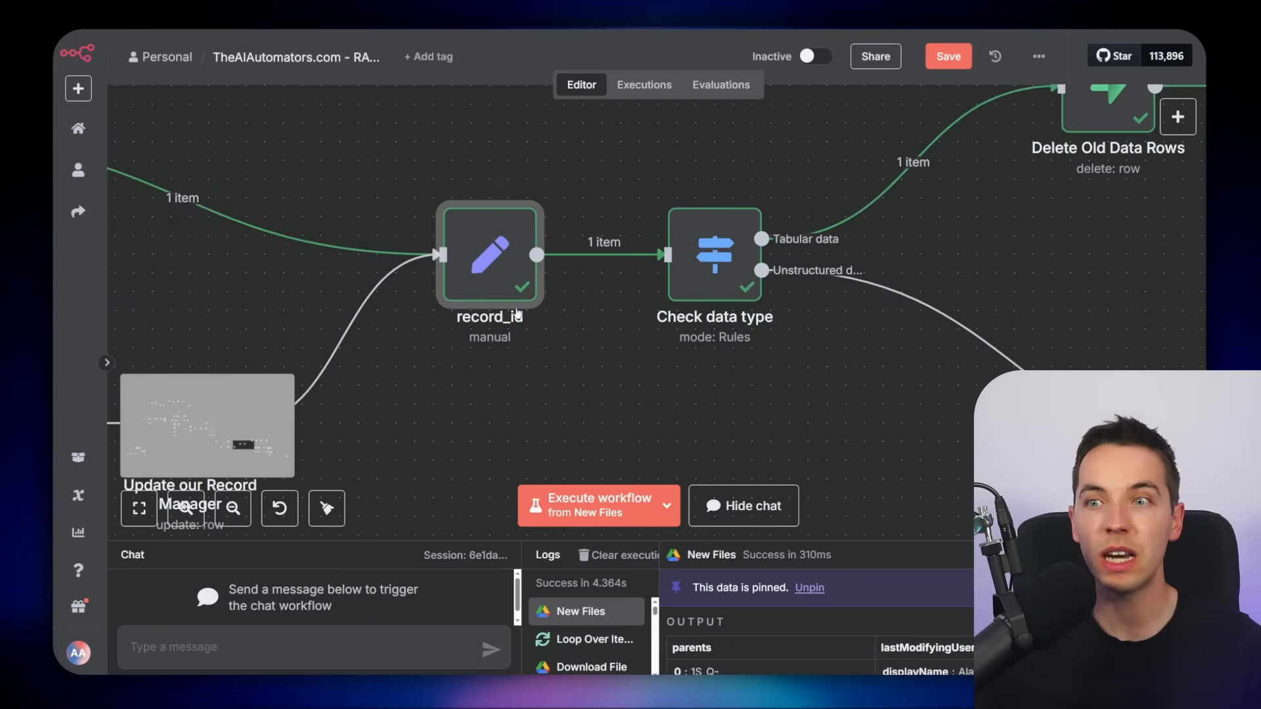
{"action": "double_click", "coordinate": [500, 288]}
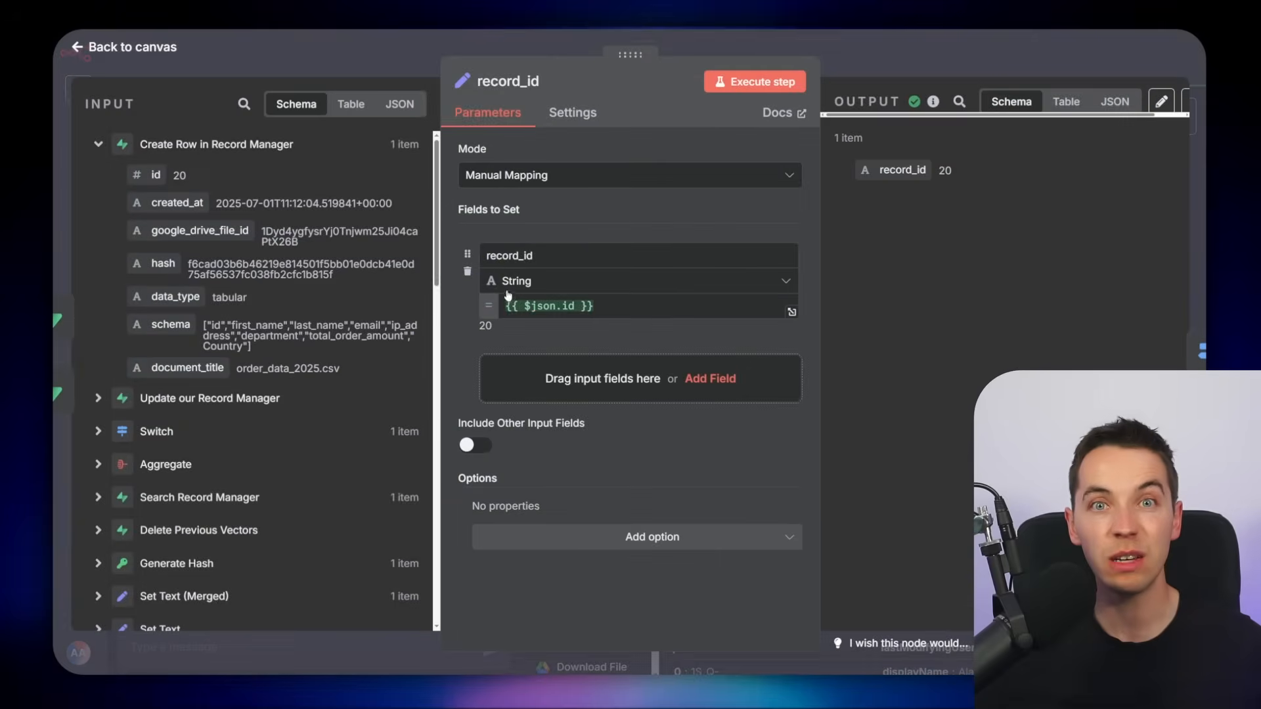
{"action": "left_click", "coordinate": [892, 57]}
Open the Check data type node and examine its rules routing tabular and unstructured data
{"action": "scroll", "coordinate": [666, 352], "scroll_direction": "right", "scroll_amount": 5}
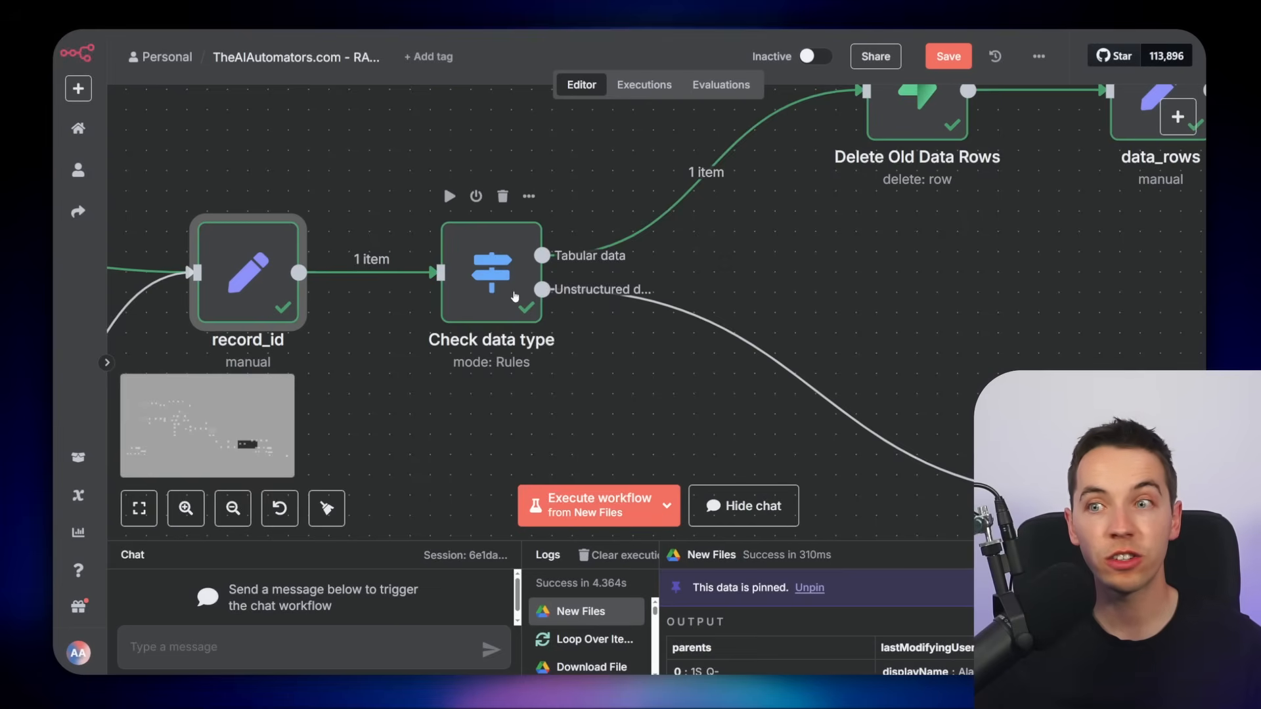
{"action": "double_click", "coordinate": [512, 291]}
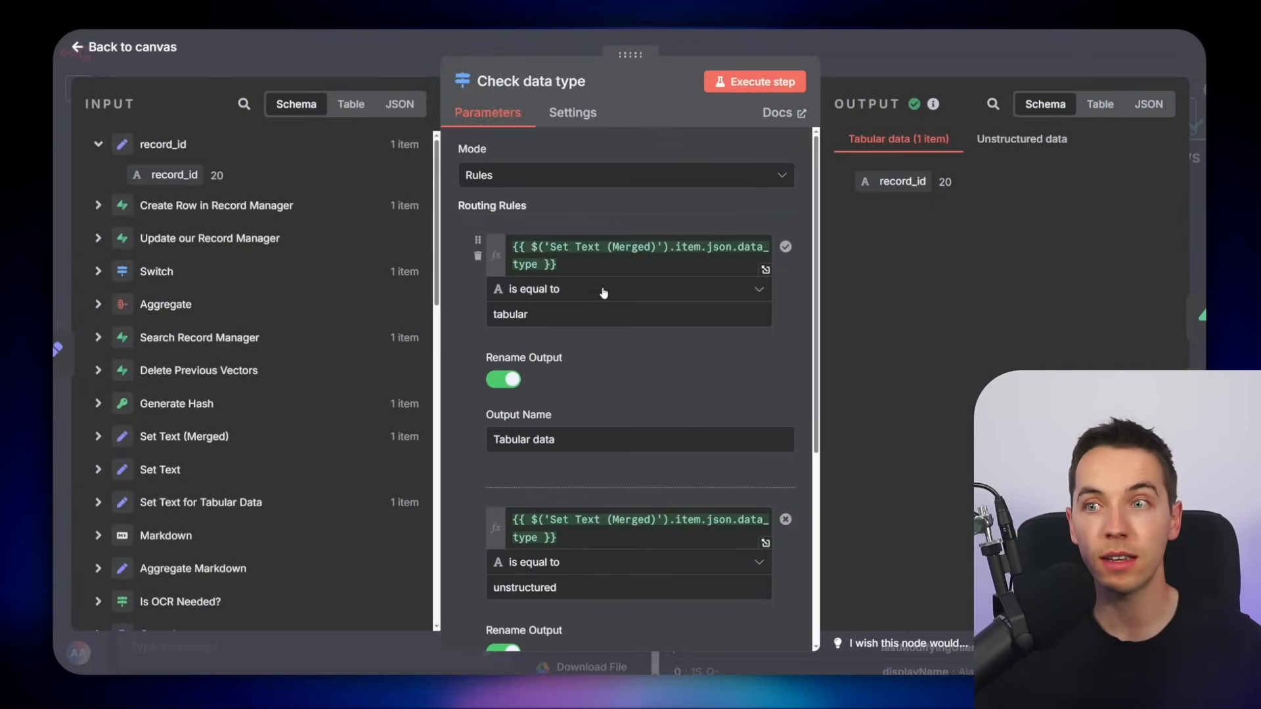
{"action": "scroll", "coordinate": [682, 361], "scroll_direction": "down", "scroll_amount": 3}
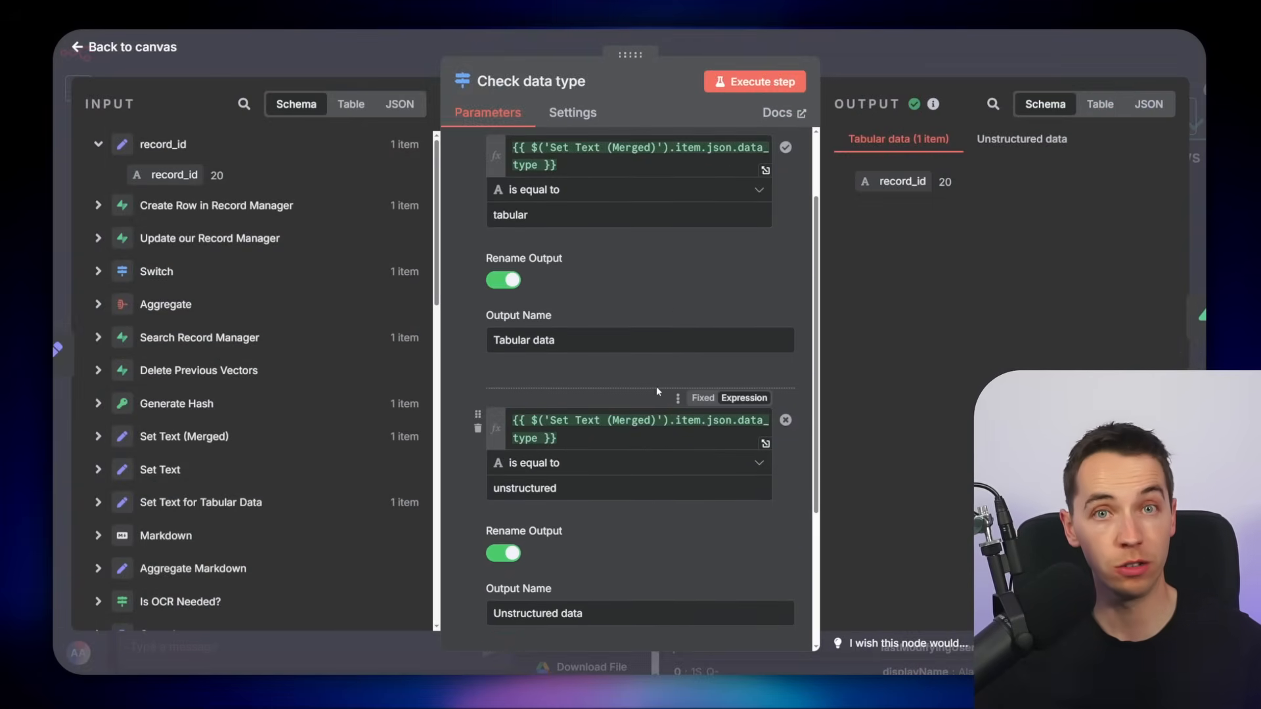
{"action": "left_click", "coordinate": [868, 58]}
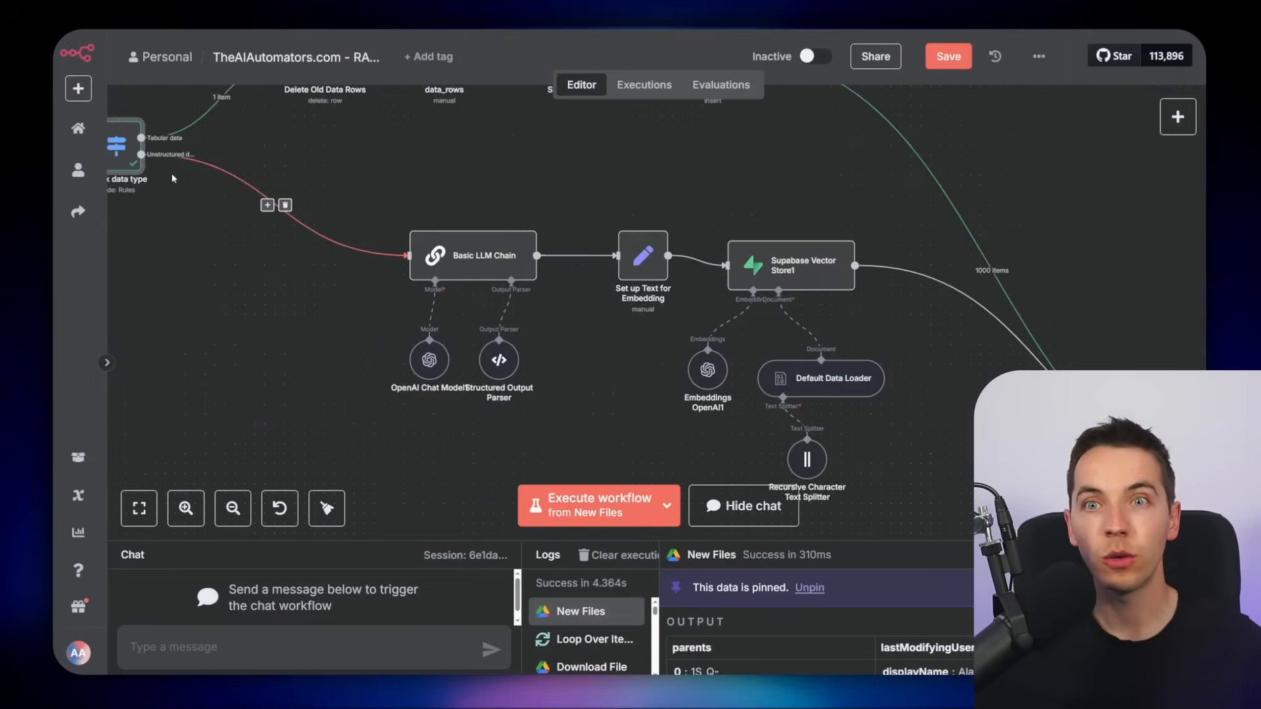
Examine the unstructured embedding branch and the tabular branch with Delete Old Data Rows, data_rows and Split Out
{"action": "scroll", "coordinate": [172, 176], "scroll_direction": "up", "scroll_amount": 1}
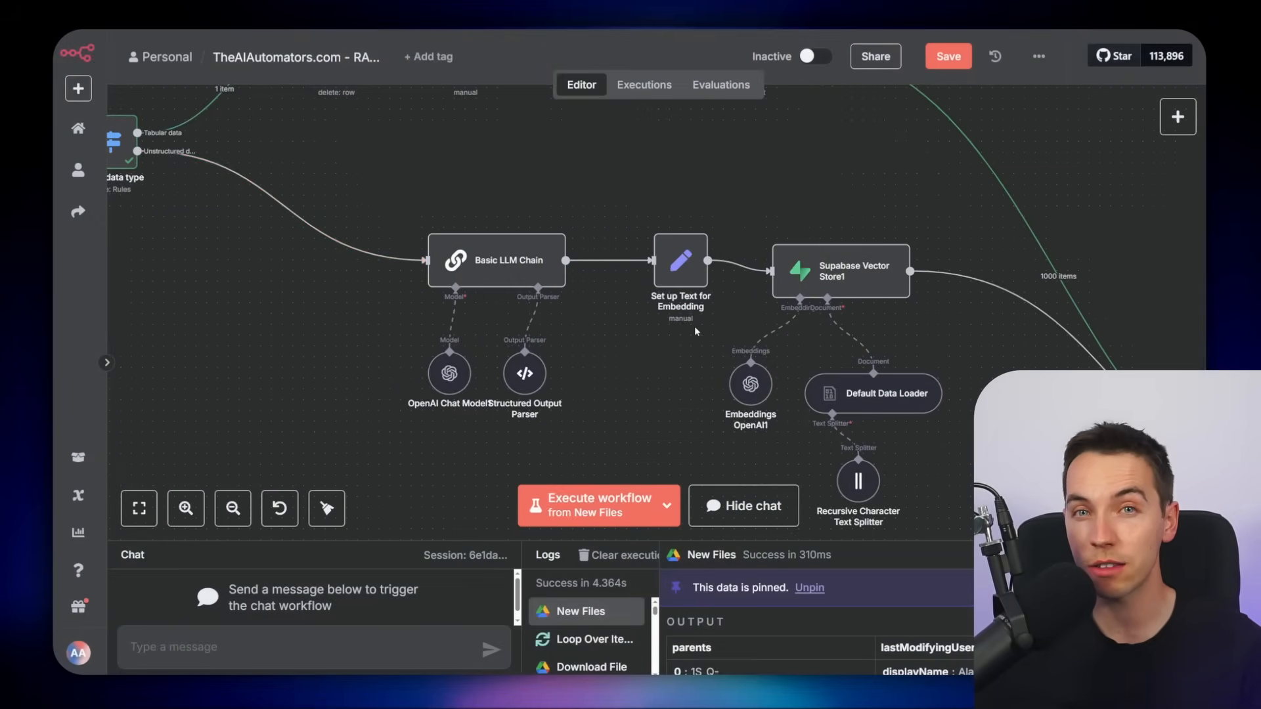
{"action": "left_click_drag", "start_coordinate": [630, 356], "coordinate": [580, 334]}
{"action": "scroll", "coordinate": [587, 351], "scroll_direction": "up", "scroll_amount": 1}
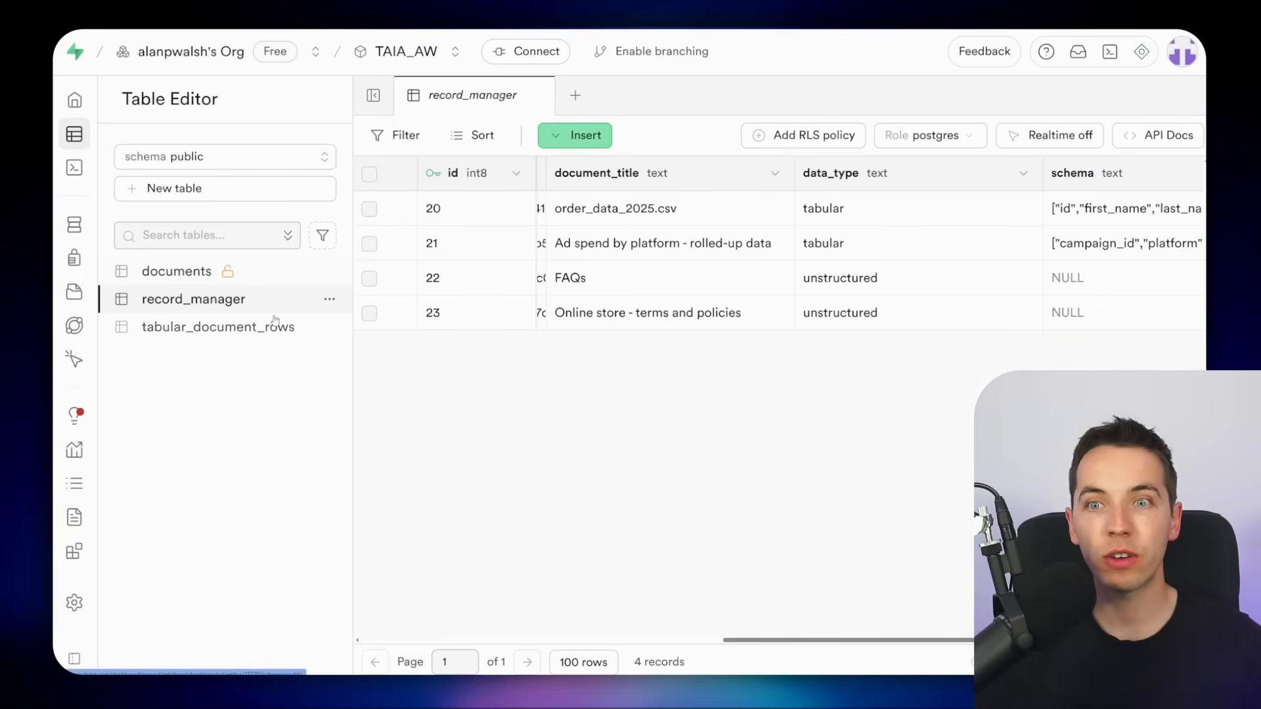
{"action": "left_click", "coordinate": [276, 323]}
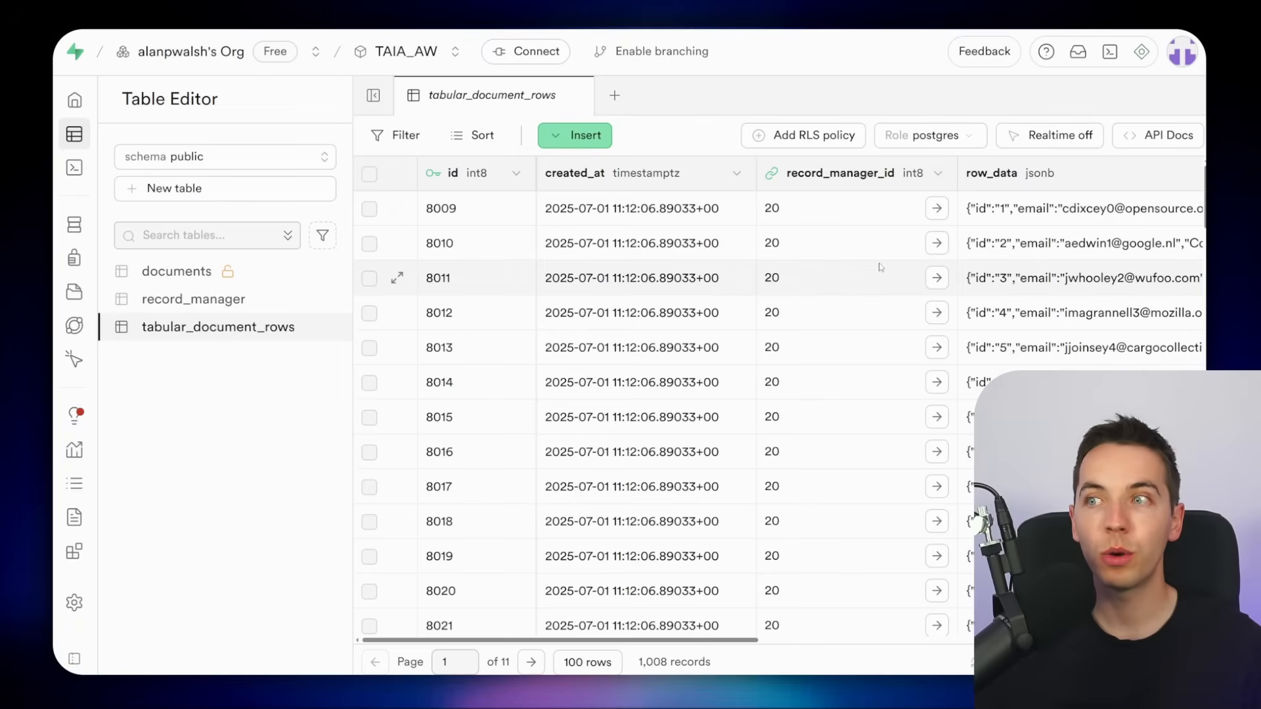
{"action": "left_click", "coordinate": [291, 302]}
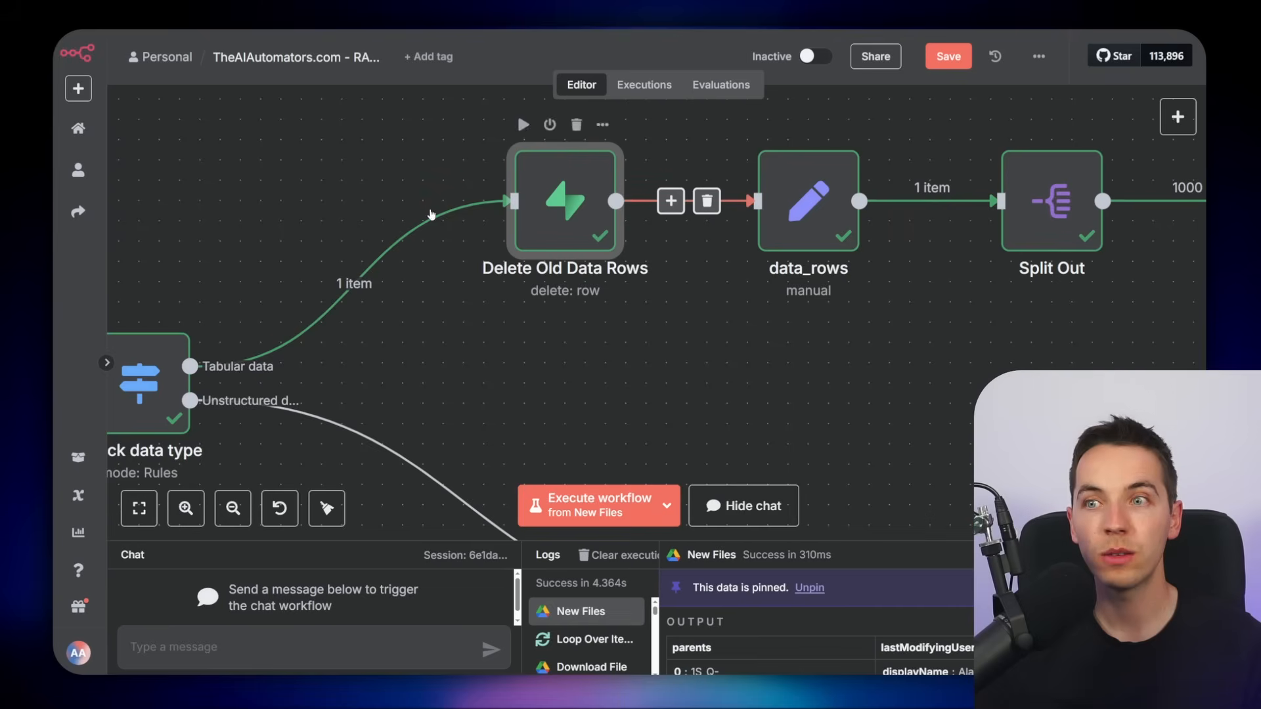
{"action": "scroll", "coordinate": [716, 358], "scroll_direction": "down", "scroll_amount": 2}
{"action": "left_click_drag", "start_coordinate": [716, 357], "coordinate": [616, 344]}
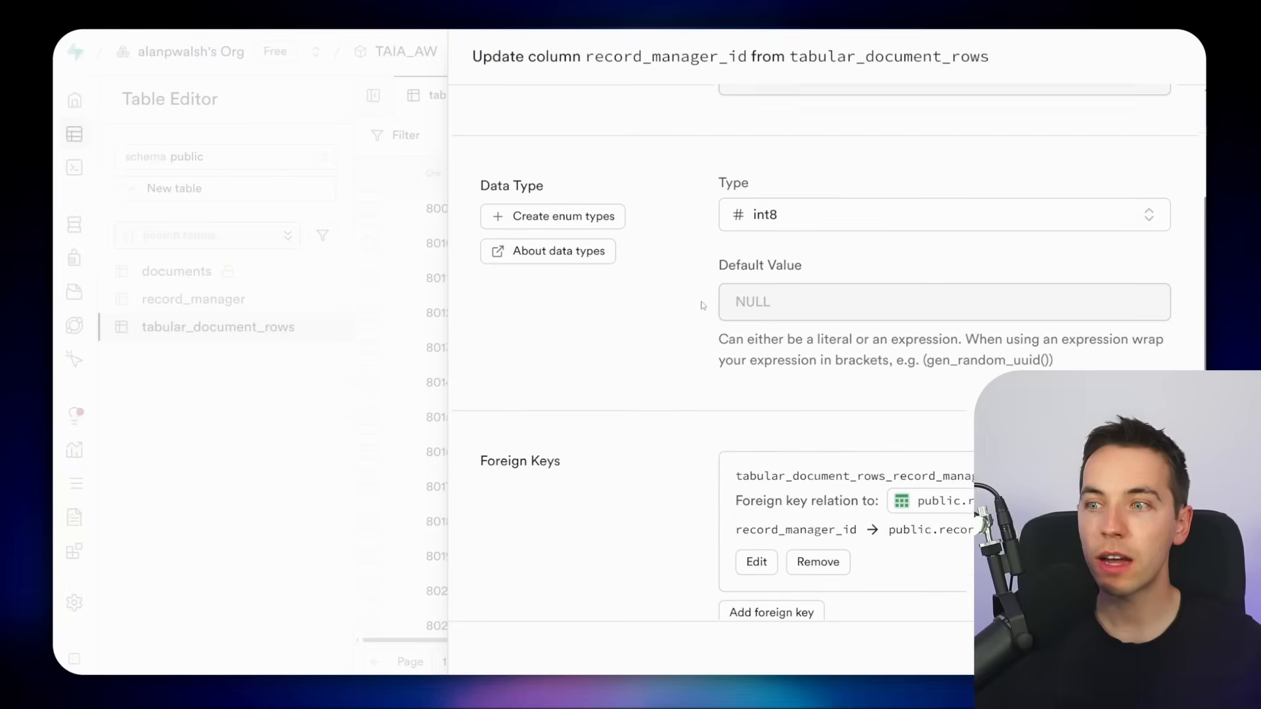
Examine the record_manager_id foreign key linking tabular_document_rows to the record_manager table
{"action": "scroll", "coordinate": [714, 292], "scroll_direction": "down", "scroll_amount": 3}
{"action": "scroll", "coordinate": [715, 291], "scroll_direction": "down", "scroll_amount": 2}
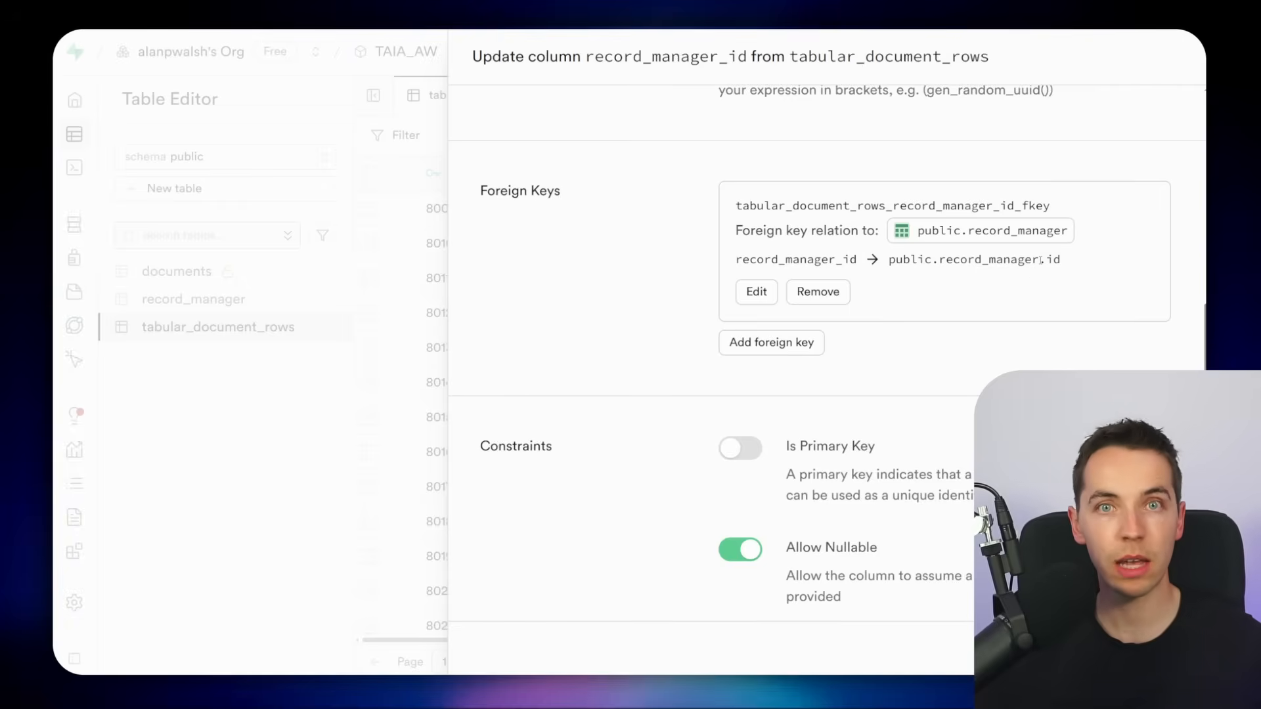
{"action": "left_click", "coordinate": [444, 256]}
{"action": "left_click", "coordinate": [193, 299]}
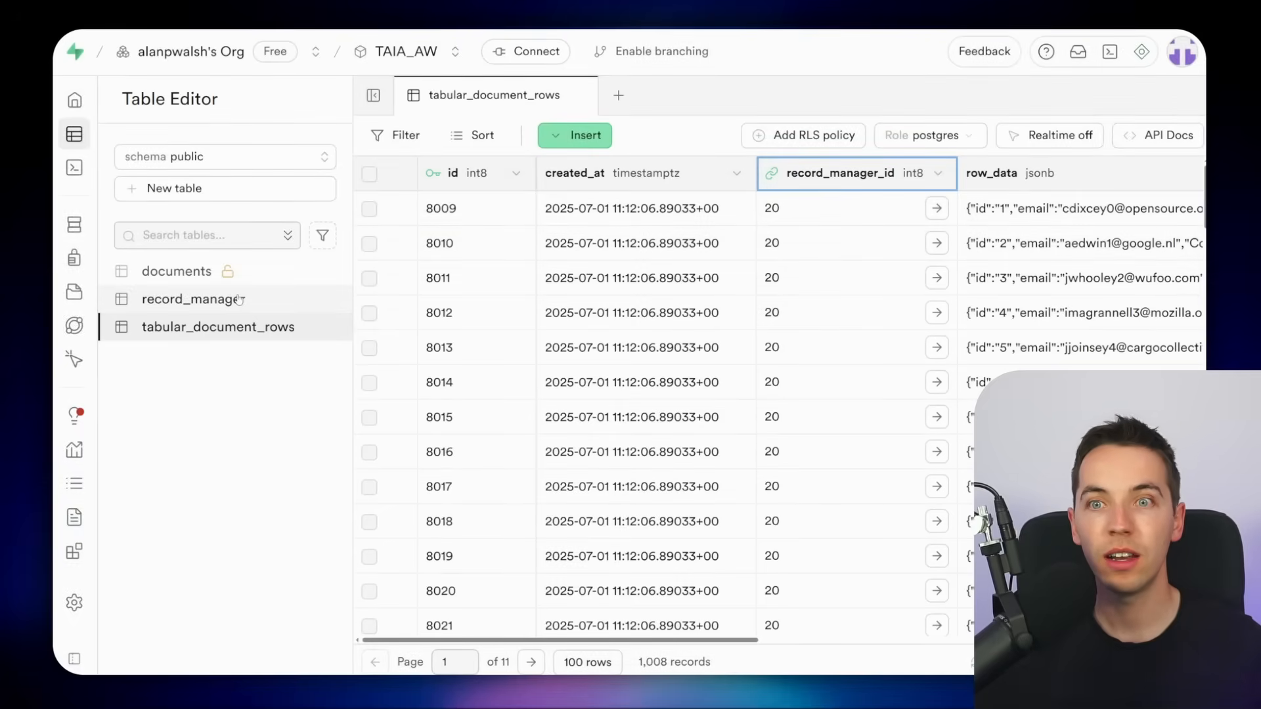
{"action": "left_click", "coordinate": [262, 326]}
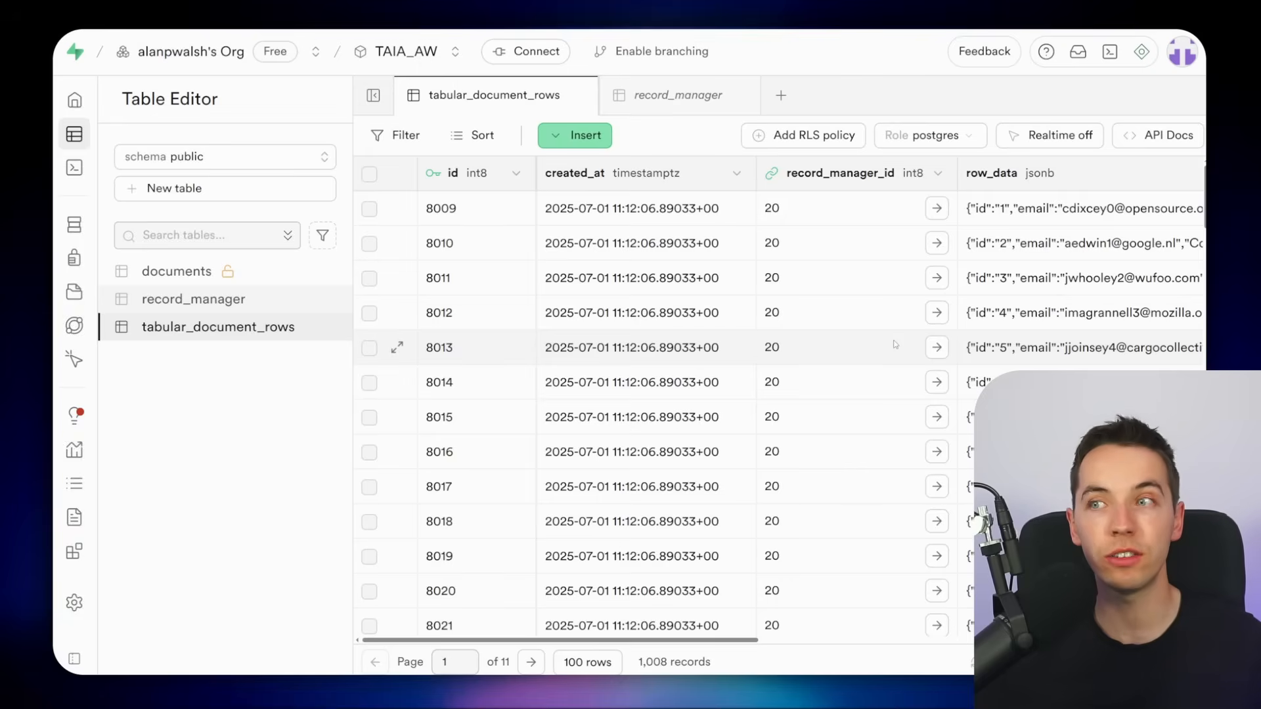
Examine the row_data JSON column of the tabular_document_rows table
{"action": "scroll", "coordinate": [788, 262], "scroll_direction": "right", "scroll_amount": 10}
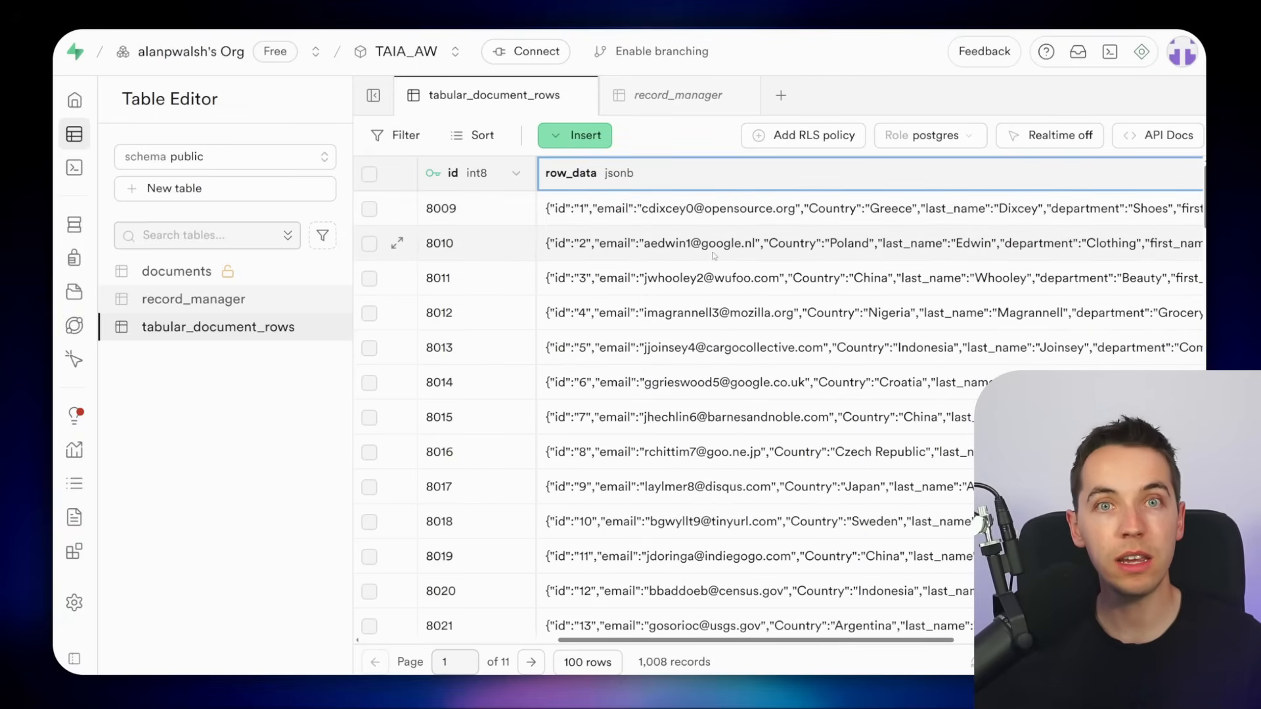
{"action": "key", "text": "ctrl+minus"}
{"action": "key", "text": "ctrl+minus"}
{"action": "key", "text": "ctrl+minus"}
{"action": "key", "text": "ctrl+minus"}
{"action": "left_click", "coordinate": [1132, 108]}
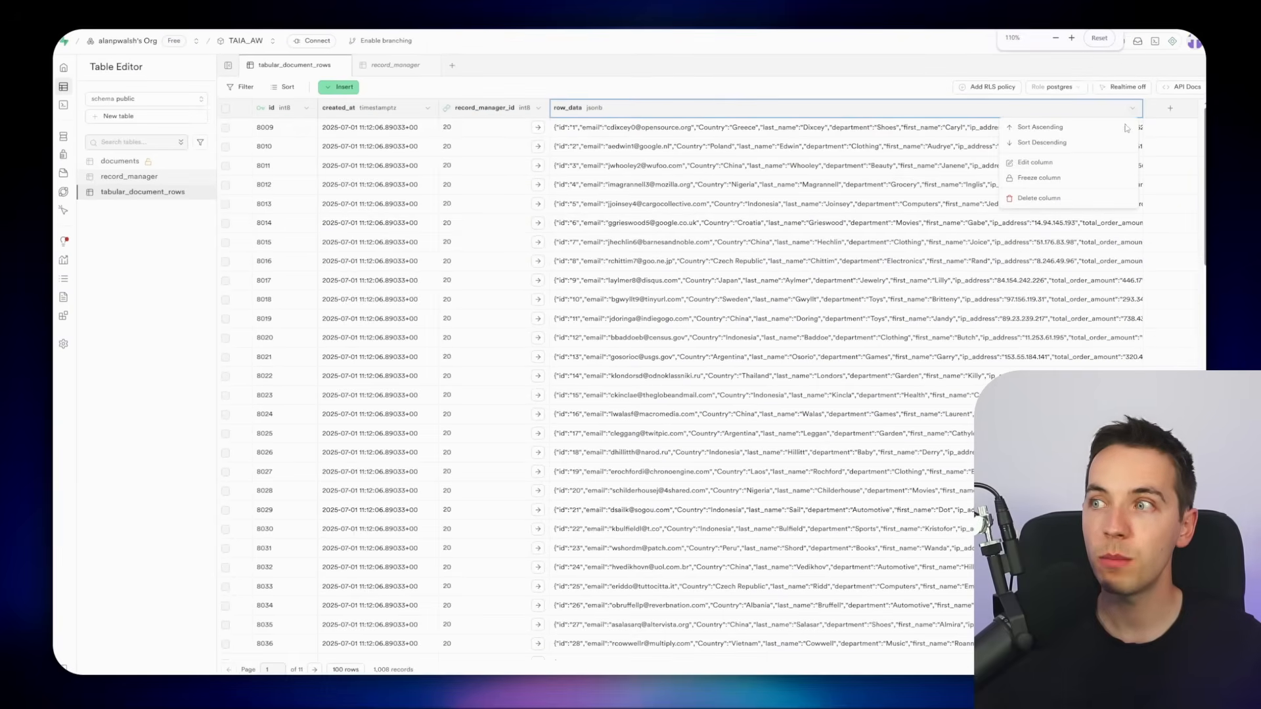
{"action": "left_click", "coordinate": [1067, 164]}
{"action": "left_click", "coordinate": [990, 256]}
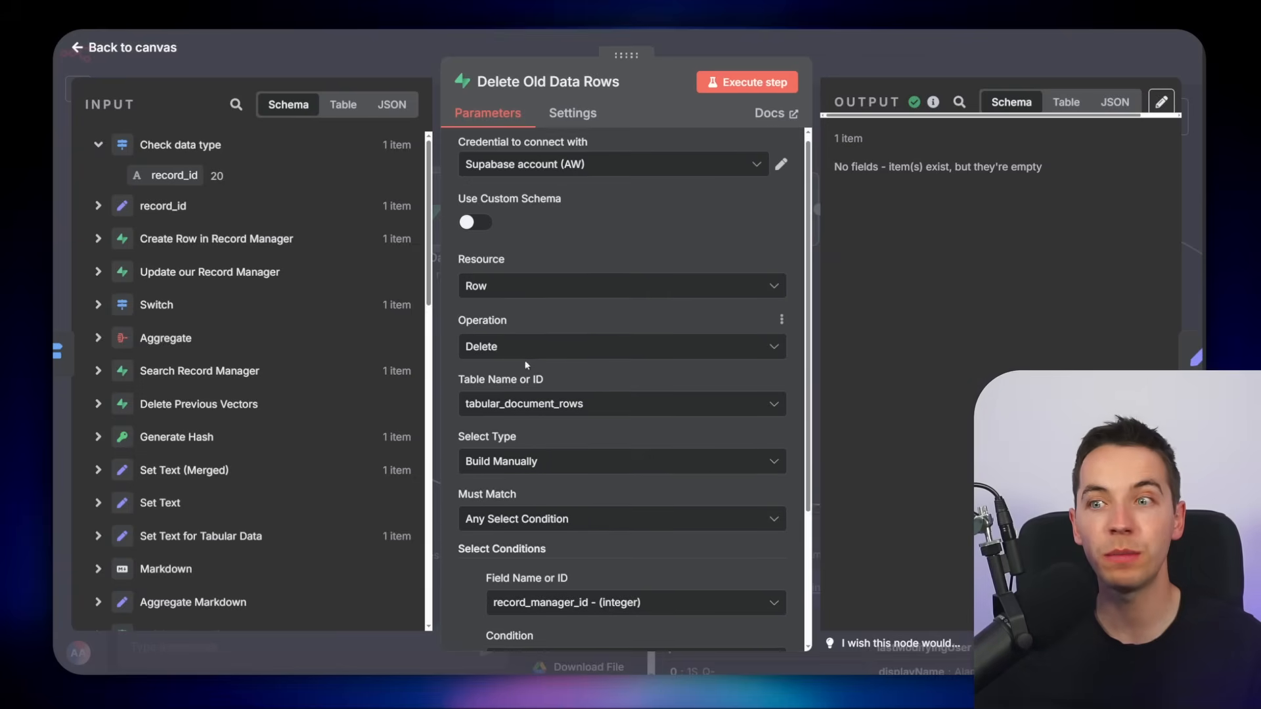
{"action": "scroll", "coordinate": [527, 413], "scroll_direction": "down", "scroll_amount": 1}
{"action": "scroll", "coordinate": [527, 414], "scroll_direction": "up", "scroll_amount": 1}
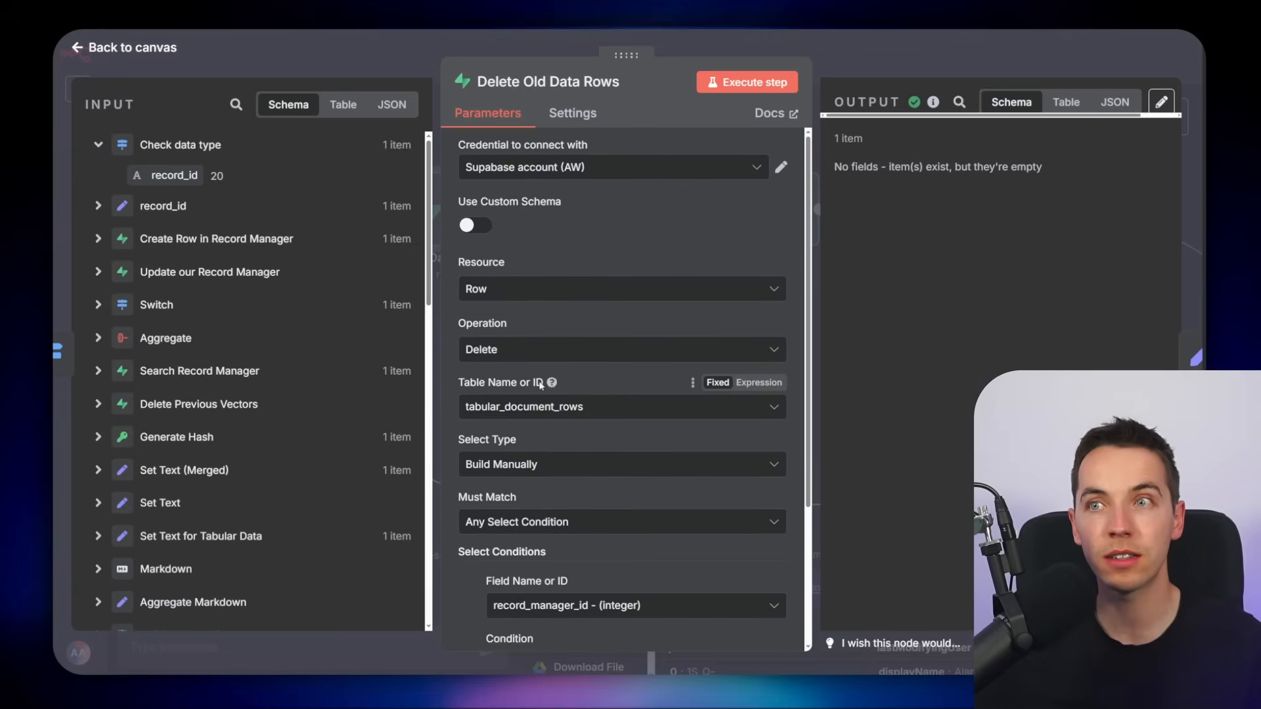
Examine the Split Out node that splits the data_rows field into individual items
{"action": "key", "text": "Escape"}
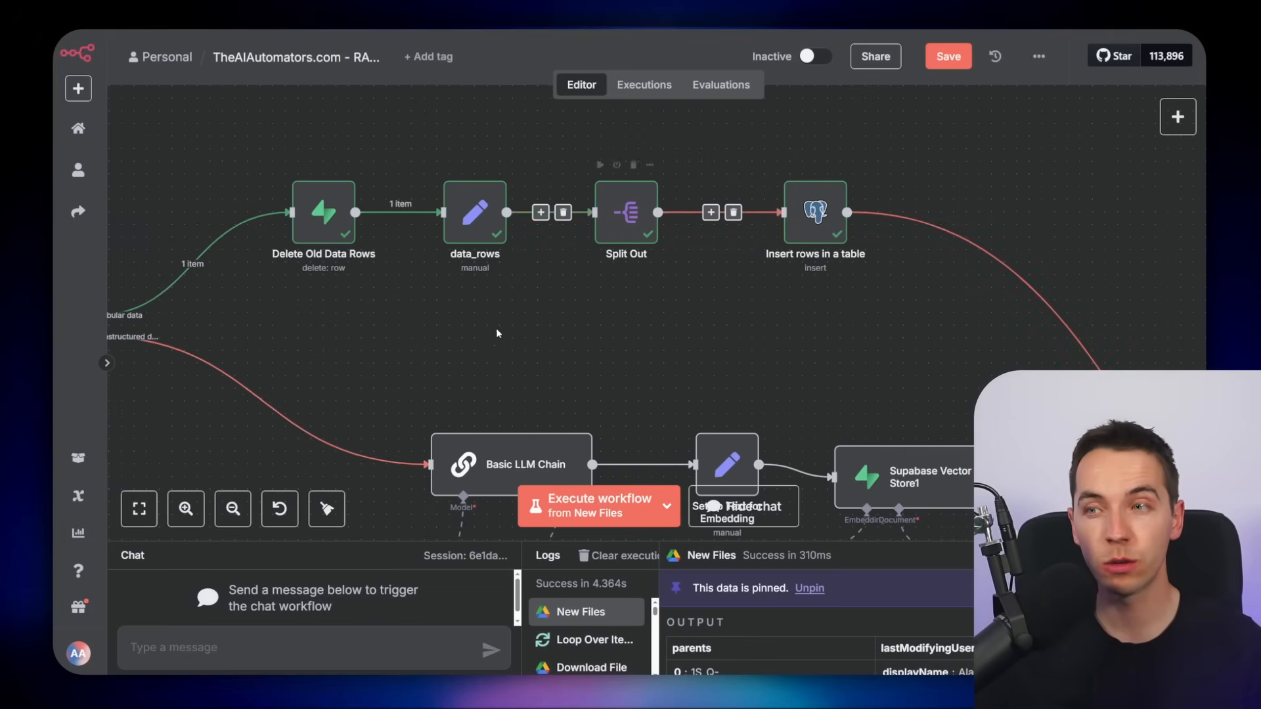
{"action": "left_click", "coordinate": [351, 683]}
{"action": "left_click", "coordinate": [297, 324]}
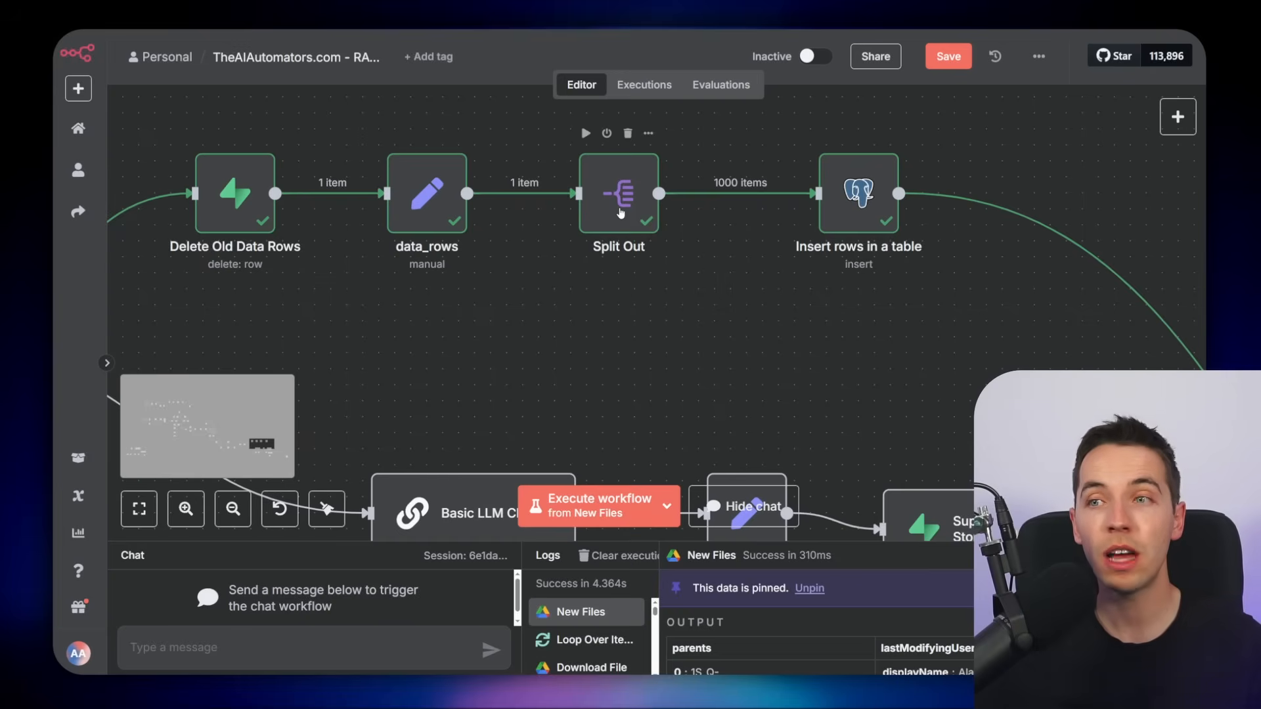
{"action": "double_click", "coordinate": [627, 211]}
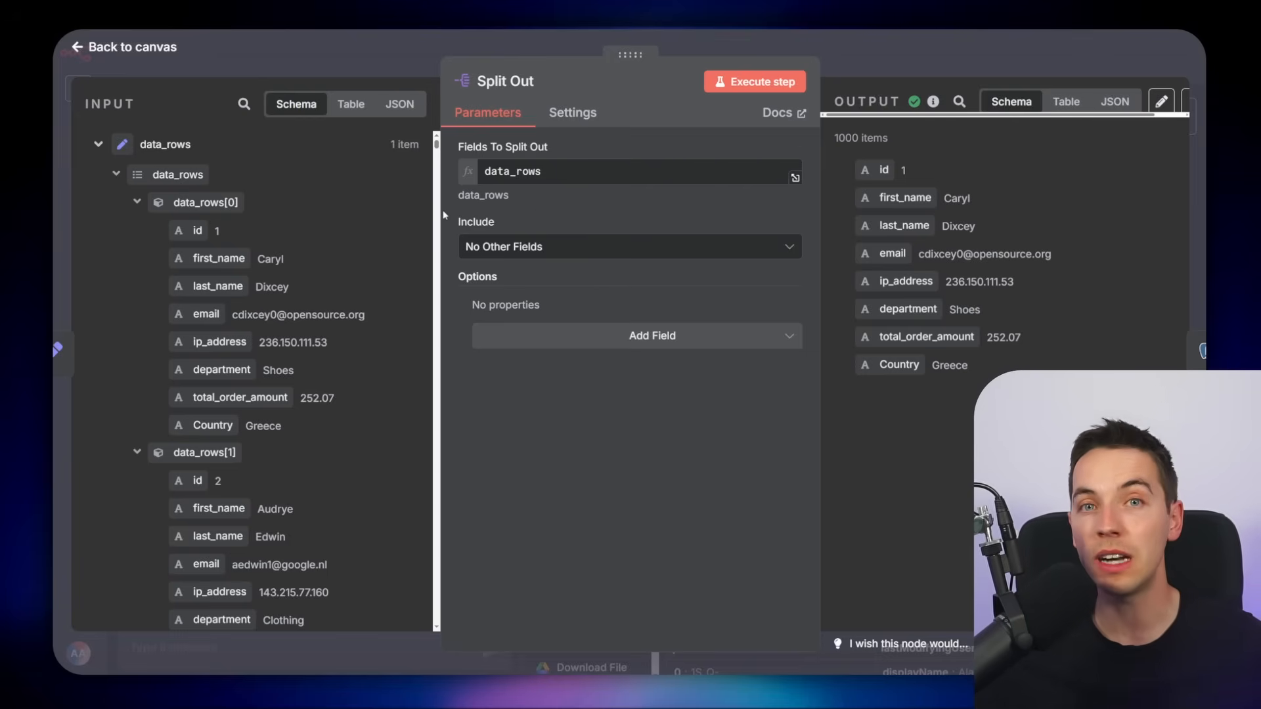
{"action": "key", "text": "Escape"}
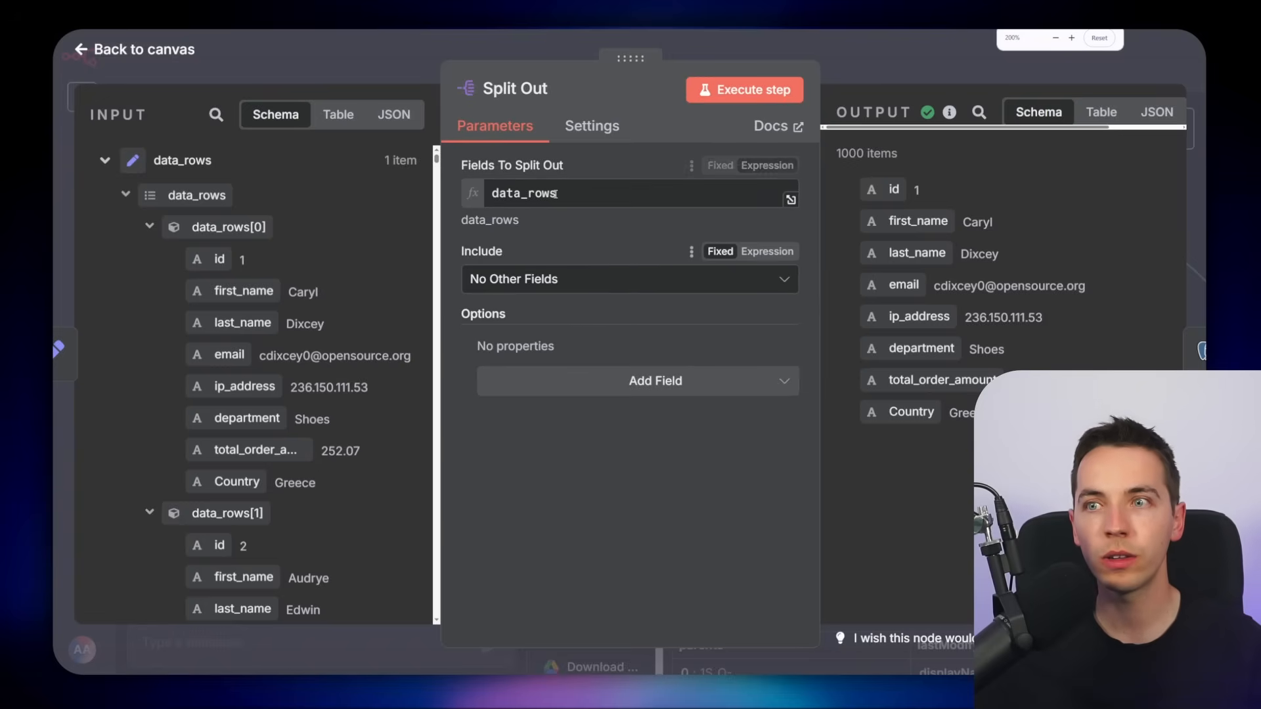
{"action": "left_click_drag", "start_coordinate": [560, 194], "coordinate": [491, 196]}
{"action": "left_click", "coordinate": [578, 484]}
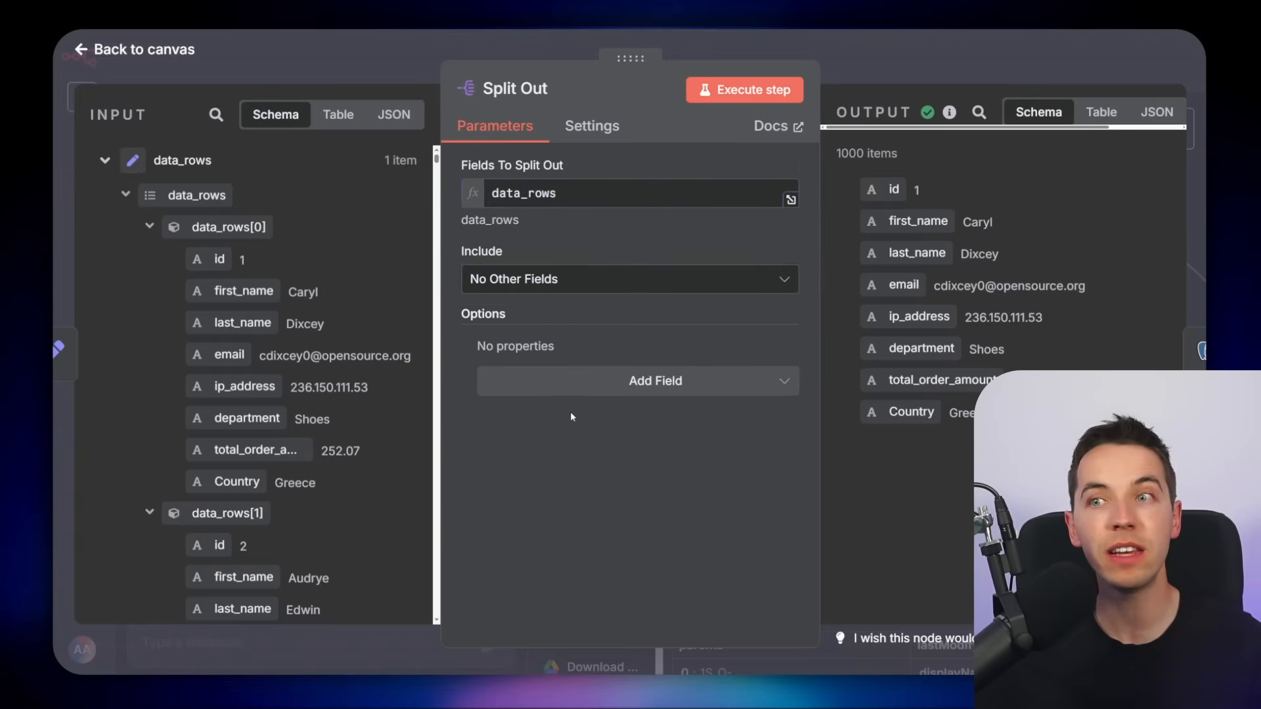
{"action": "key", "text": "Escape"}
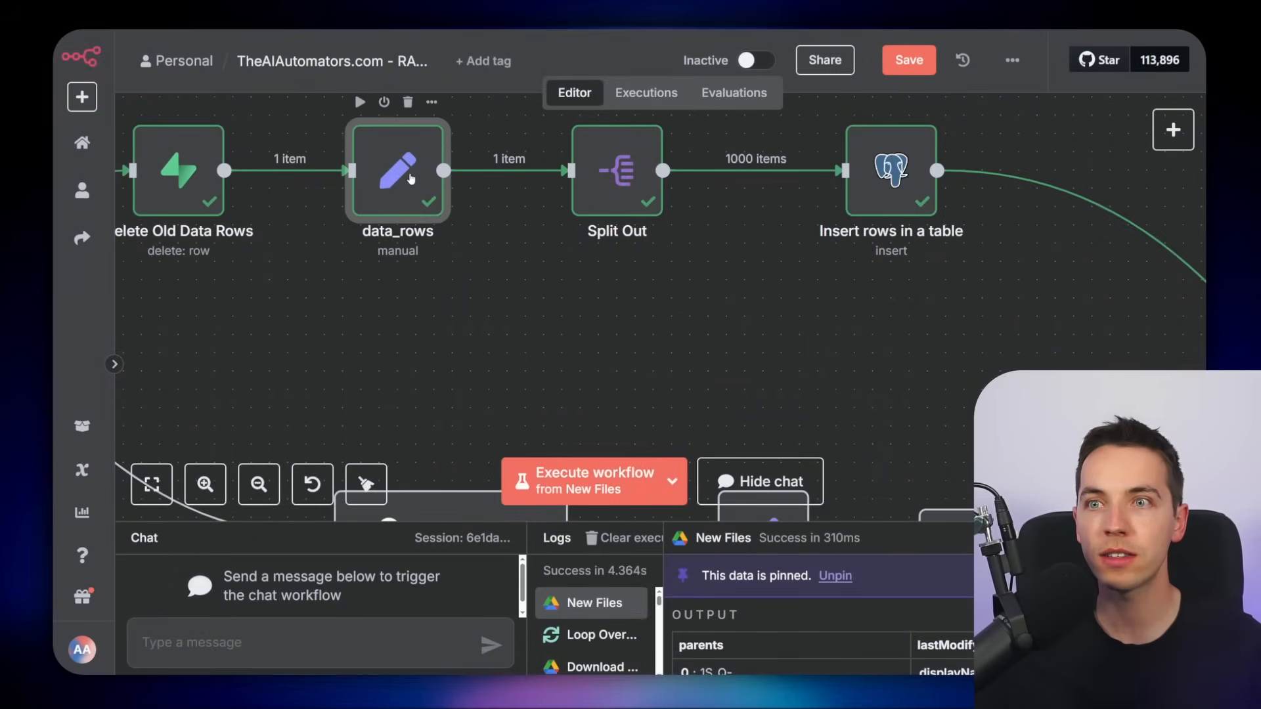
Examine the data_rows node's array expression pulling data_rows from Set Text (Merged)
{"action": "double_click", "coordinate": [410, 179]}
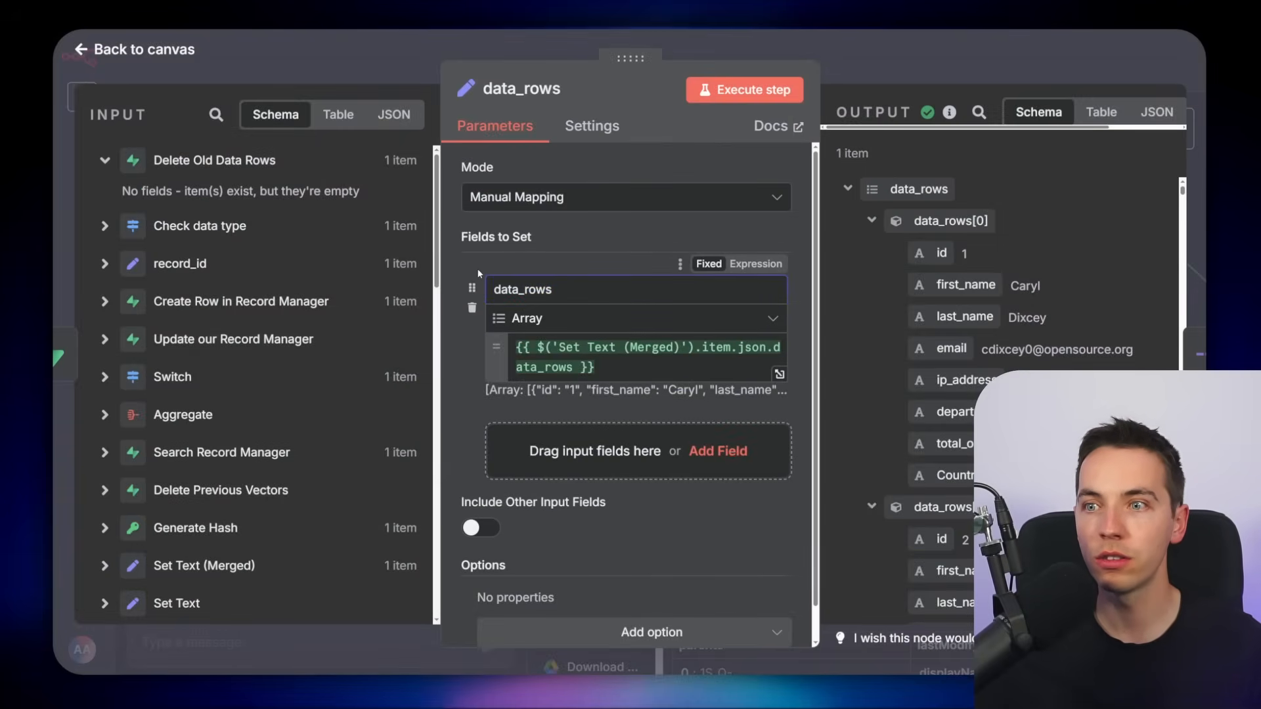
{"action": "left_click_drag", "start_coordinate": [639, 372], "coordinate": [430, 325]}
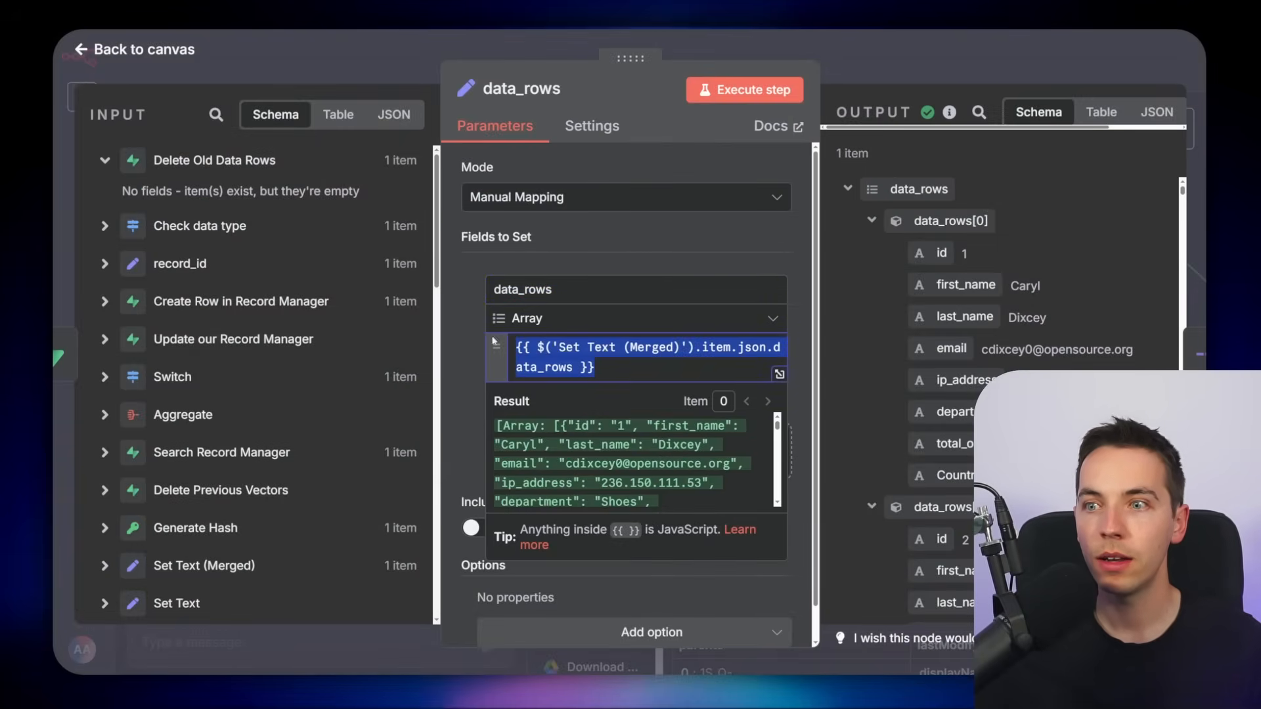
{"action": "key", "text": "Escape"}
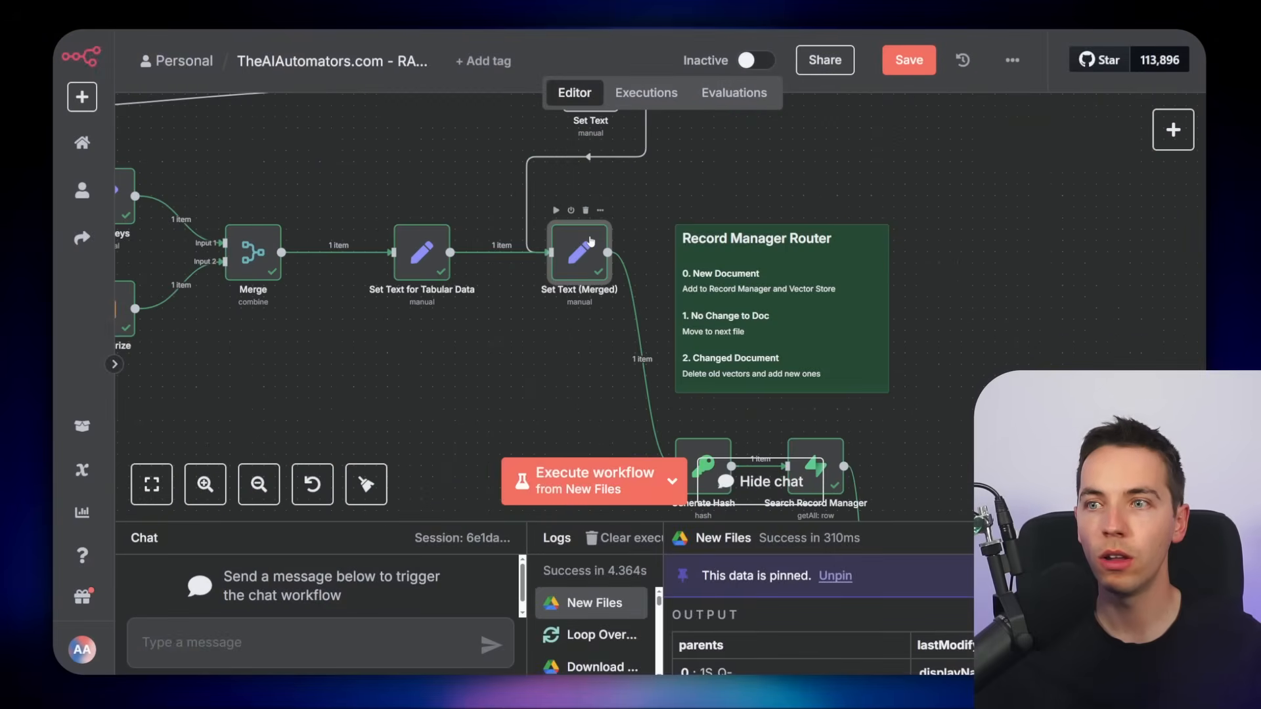
Review the Set Text (Merged) node's fields, then reopen the data_rows and Split Out nodes
{"action": "double_click", "coordinate": [586, 302]}
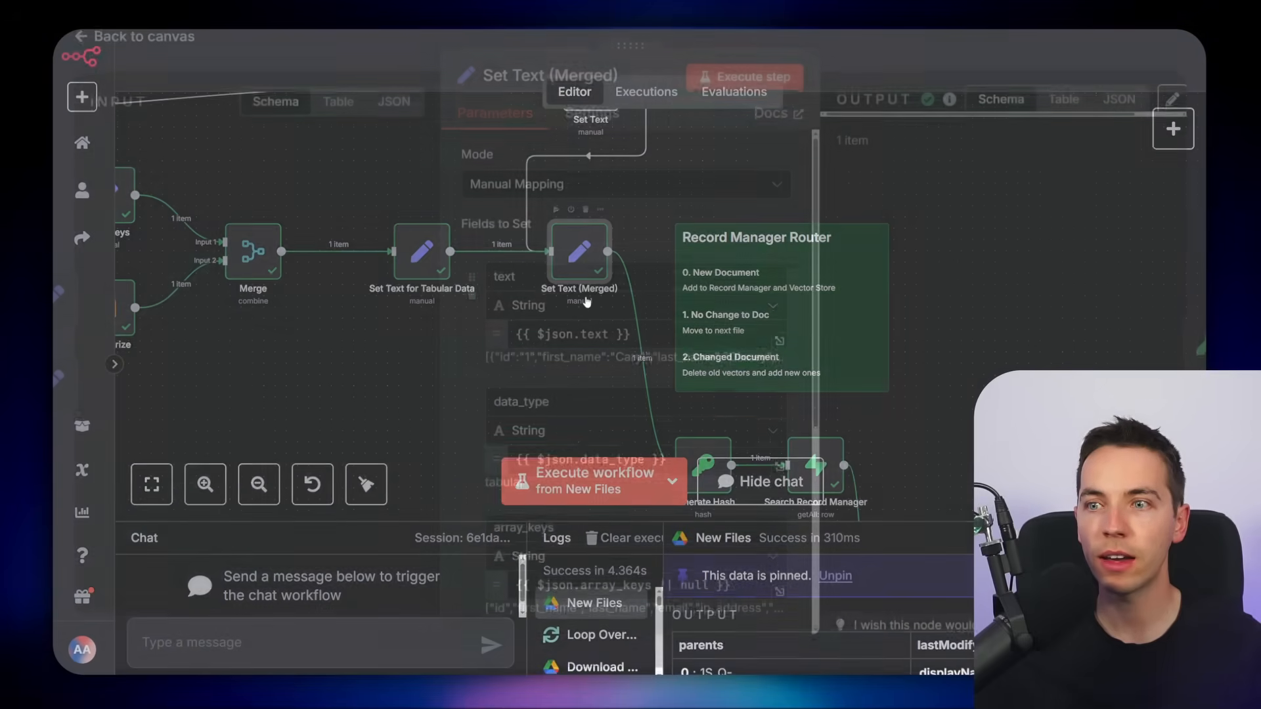
{"action": "scroll", "coordinate": [499, 433], "scroll_direction": "down", "scroll_amount": 3}
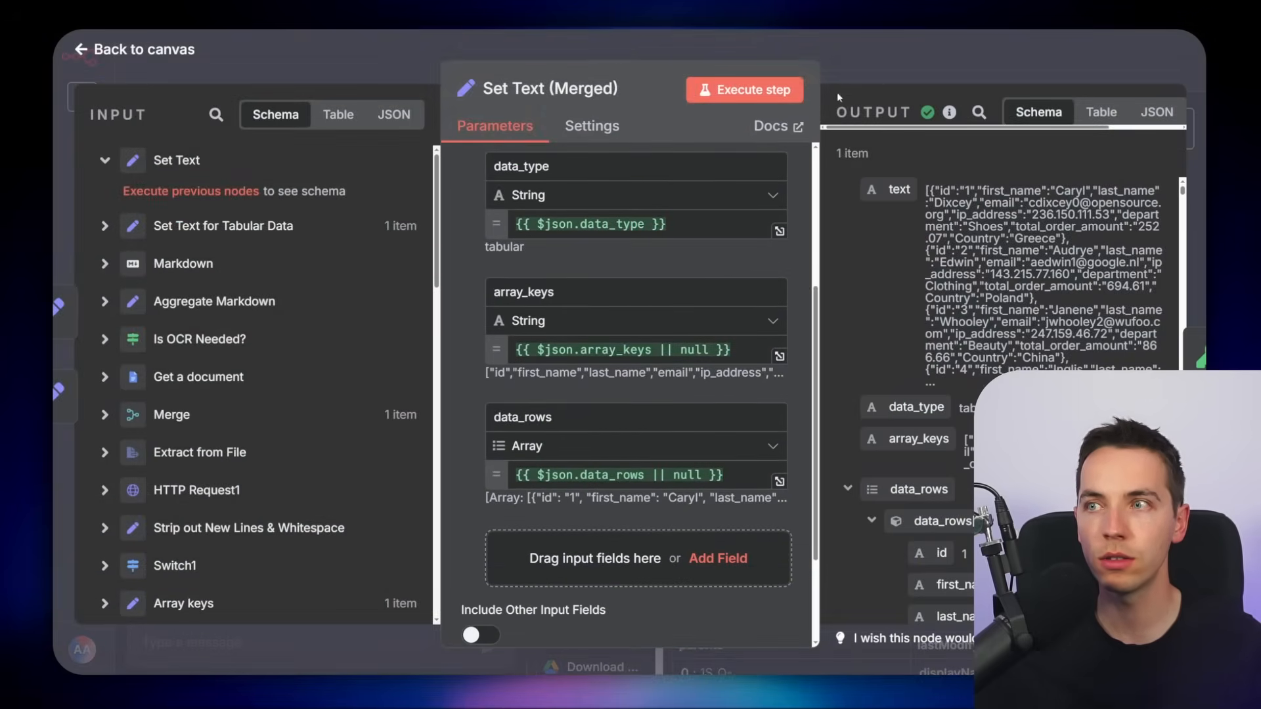
{"action": "scroll", "coordinate": [591, 459], "scroll_direction": "up", "scroll_amount": 1}
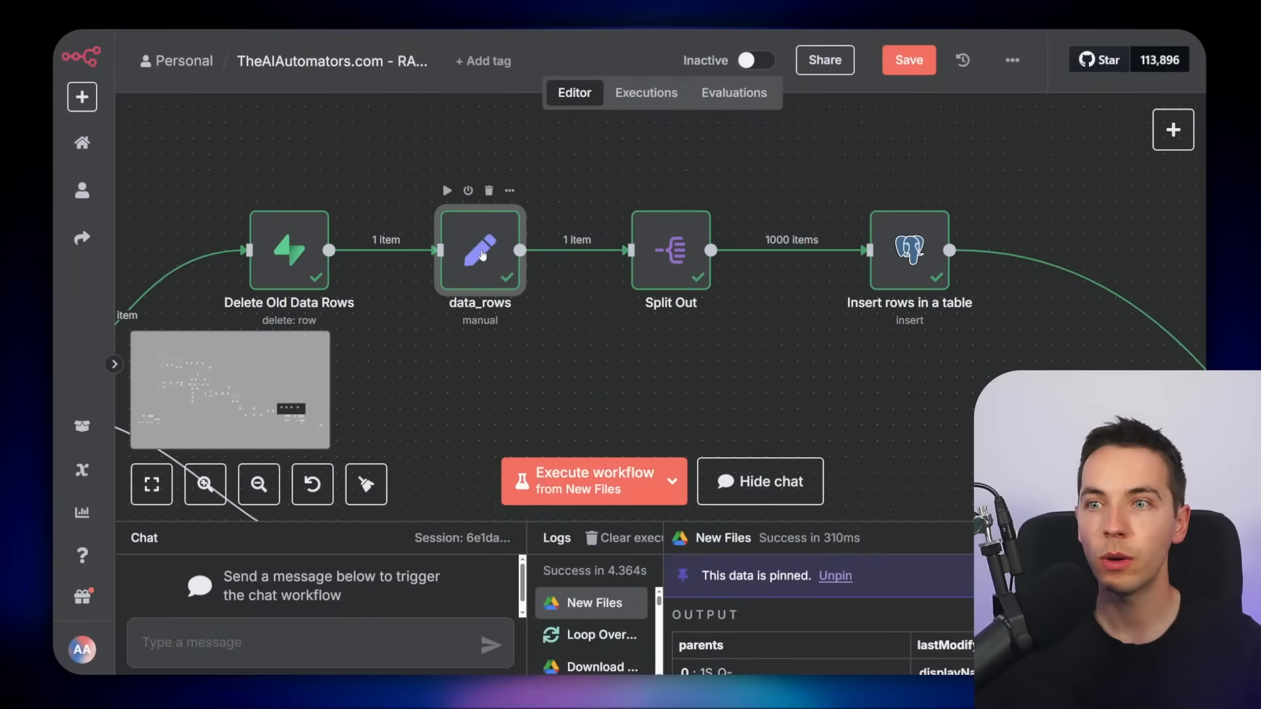
{"action": "double_click", "coordinate": [473, 248]}
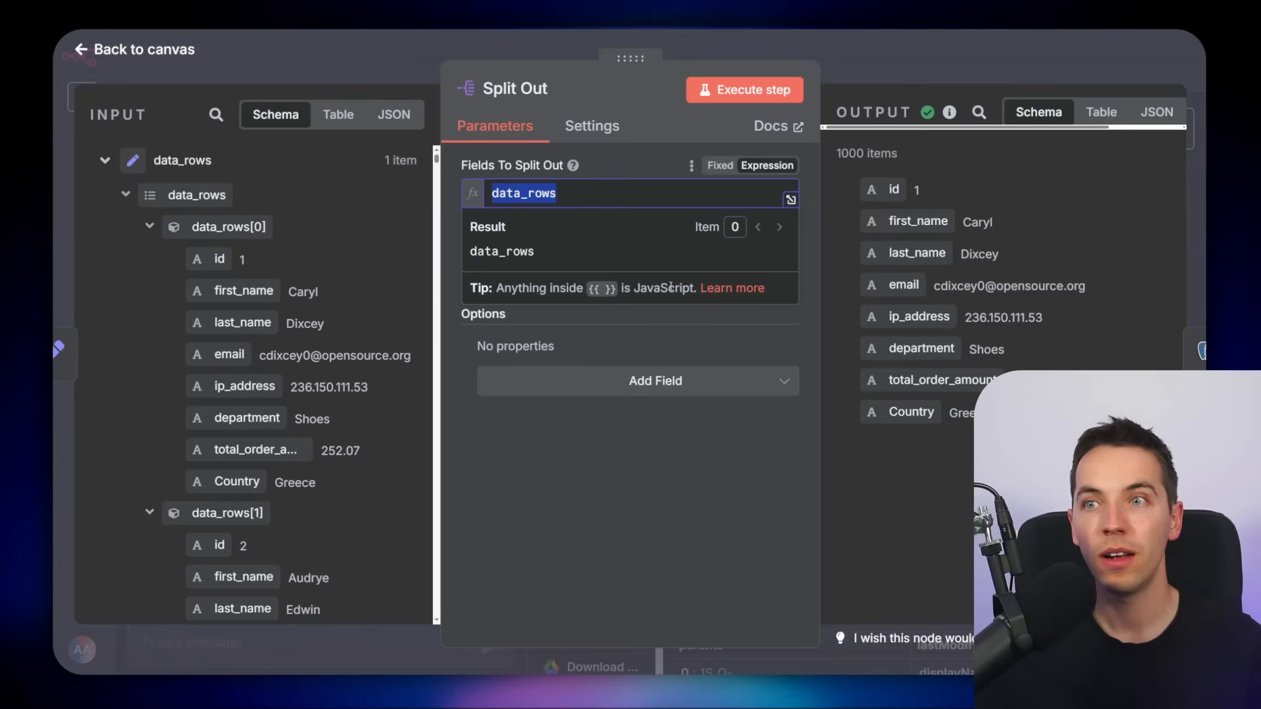
{"action": "key", "text": "Escape"}
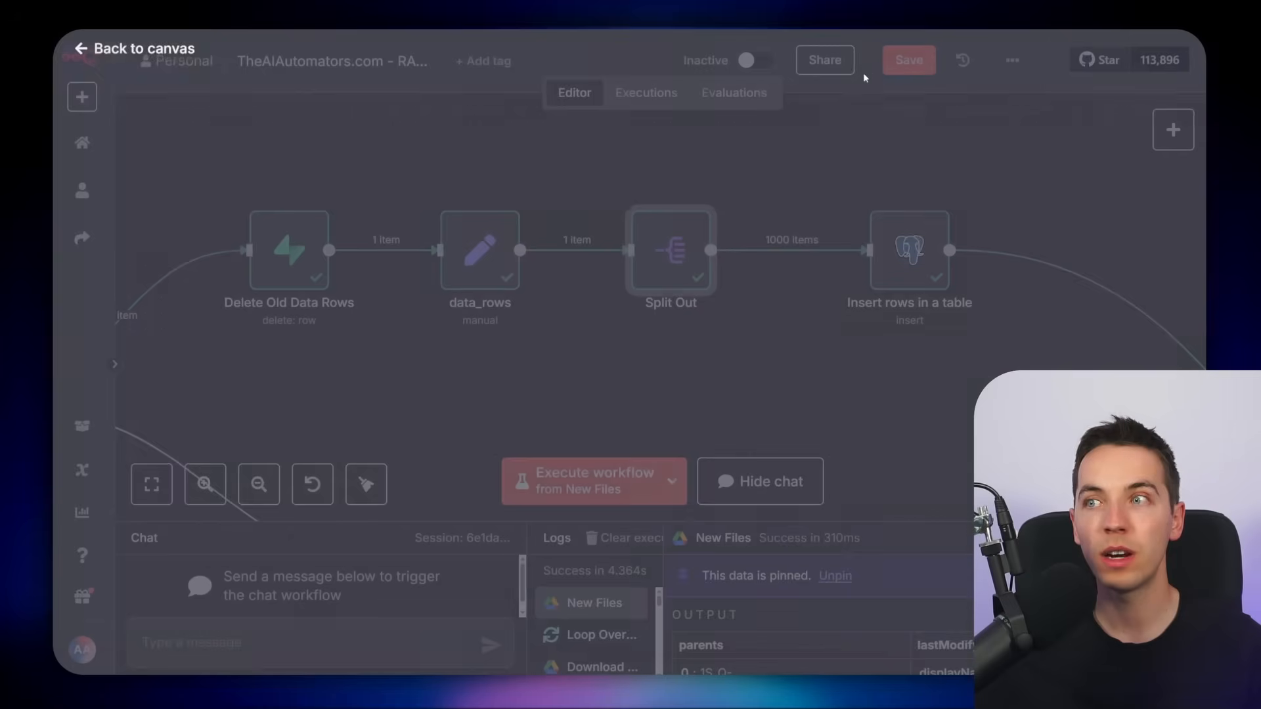
{"action": "double_click", "coordinate": [679, 235]}
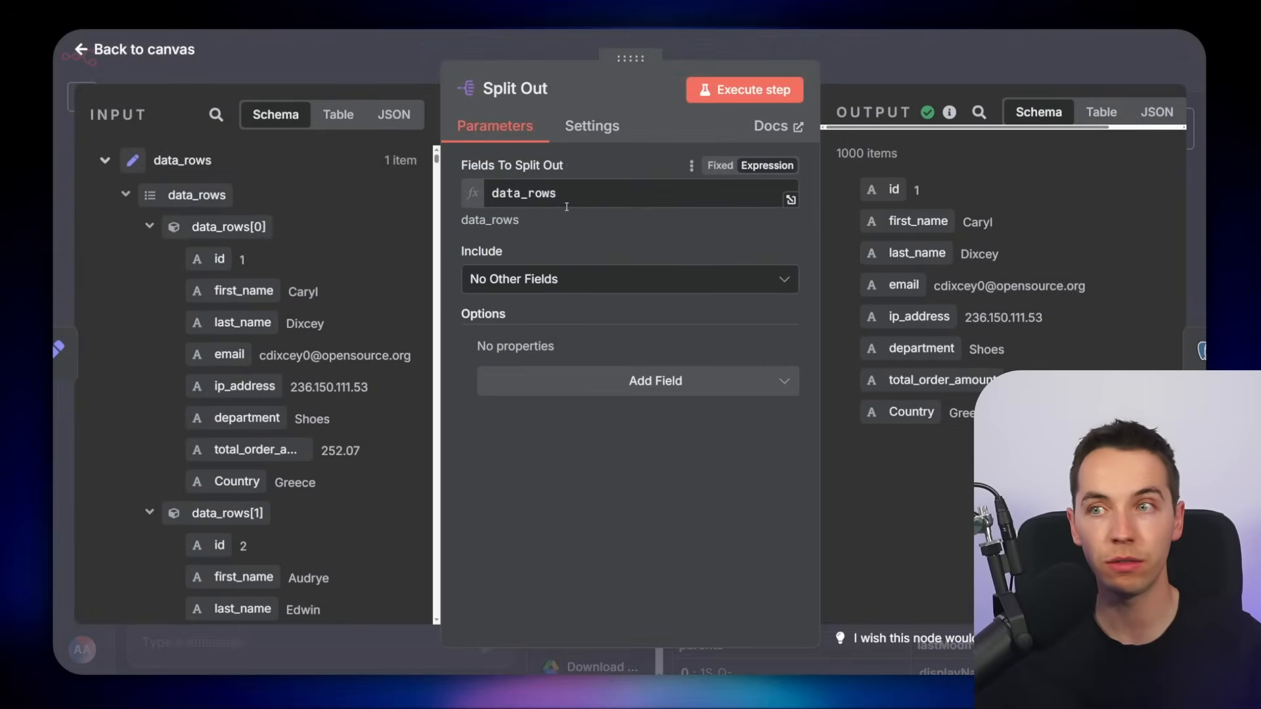
{"action": "key", "text": "Escape"}
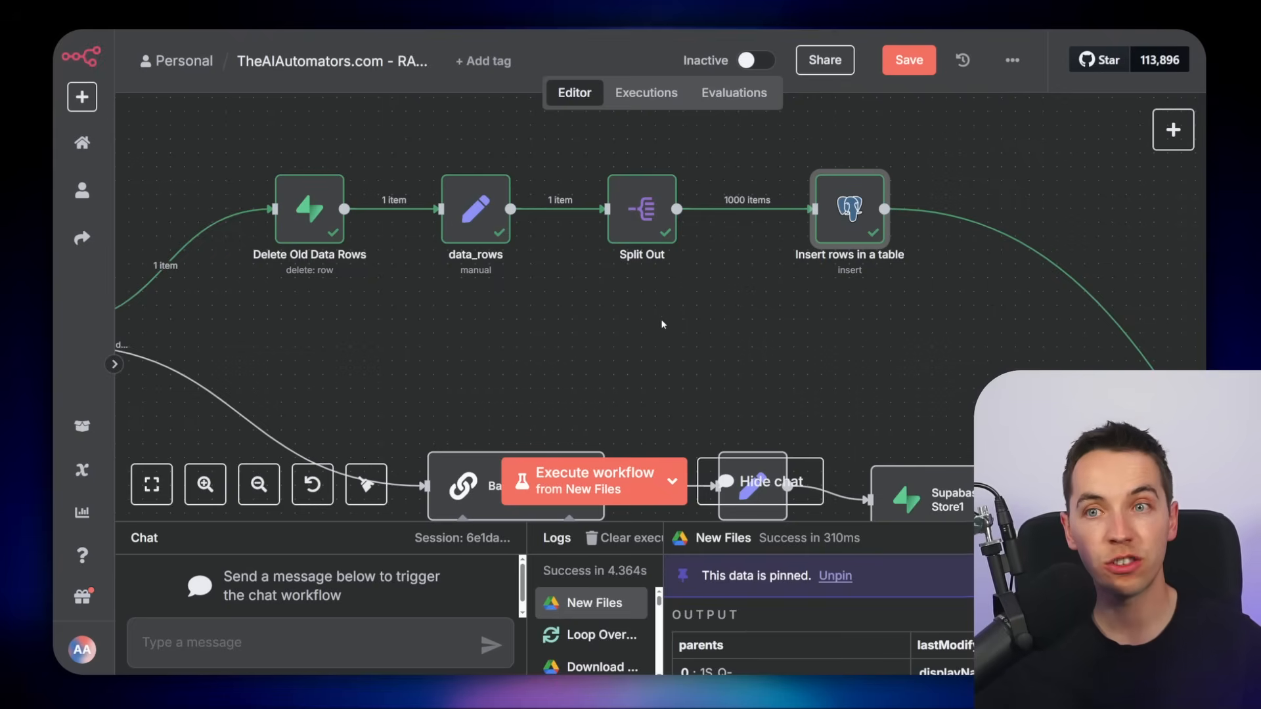
Examine the Insert rows in a table node mapping record_manager_id and row_data into tabular_document_rows
{"action": "left_click_drag", "start_coordinate": [759, 341], "coordinate": [660, 324]}
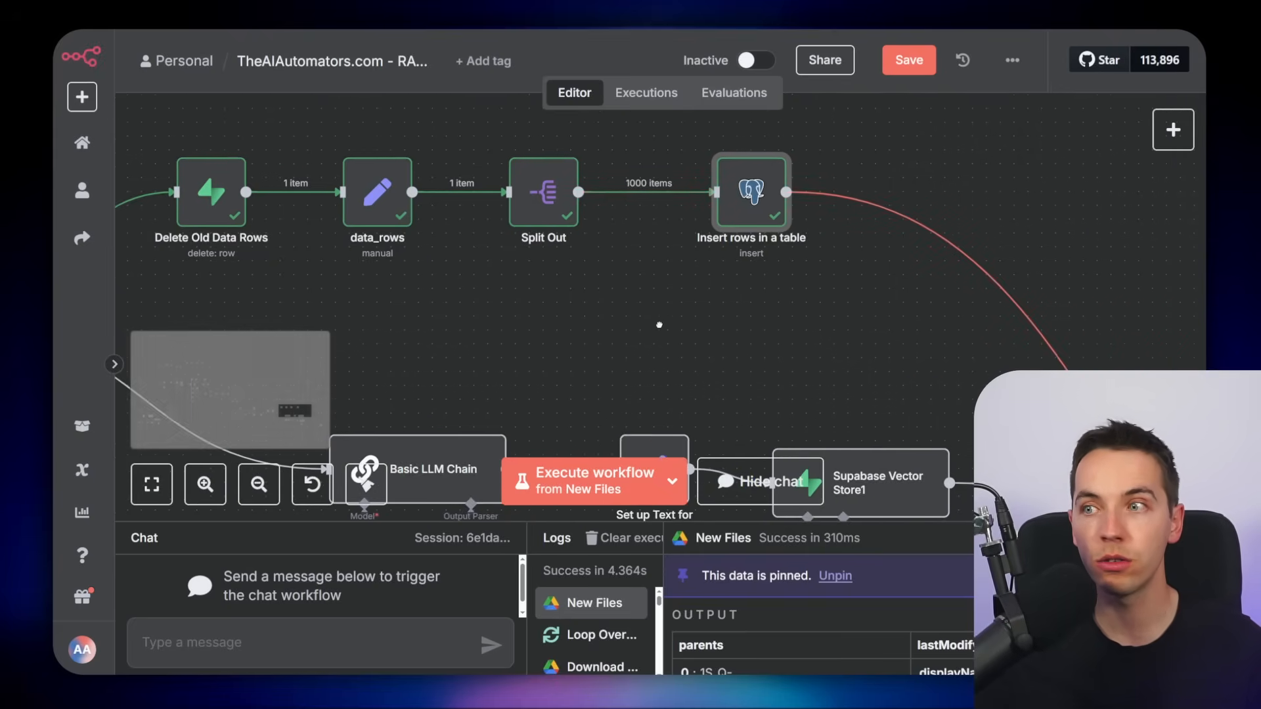
{"action": "double_click", "coordinate": [719, 210]}
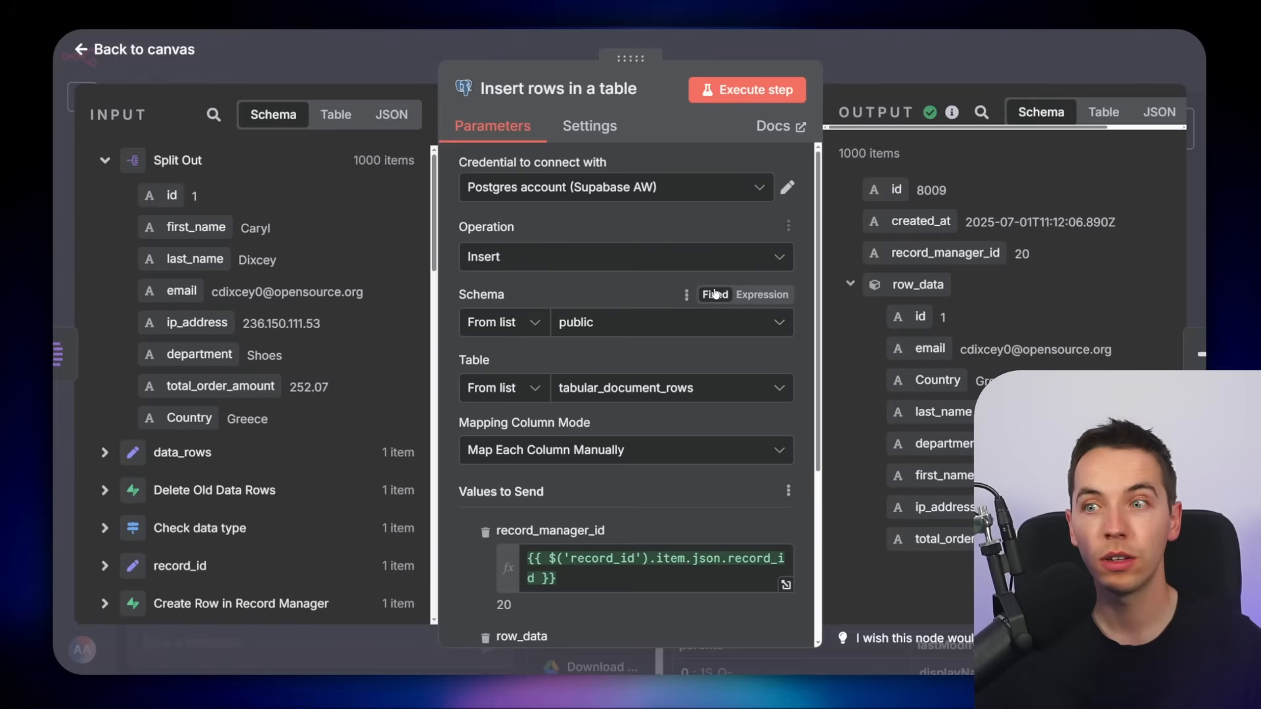
{"action": "key", "text": "ctrl+minus"}
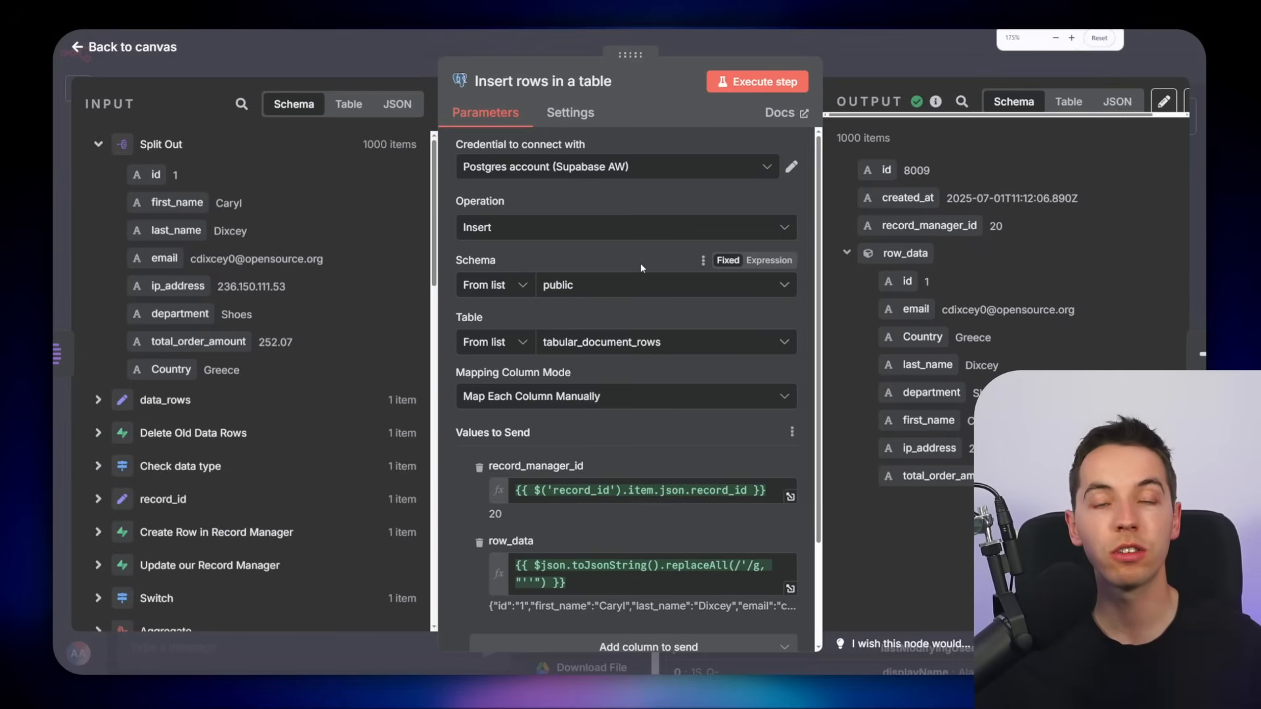
{"action": "scroll", "coordinate": [641, 268], "scroll_direction": "down", "scroll_amount": 2}
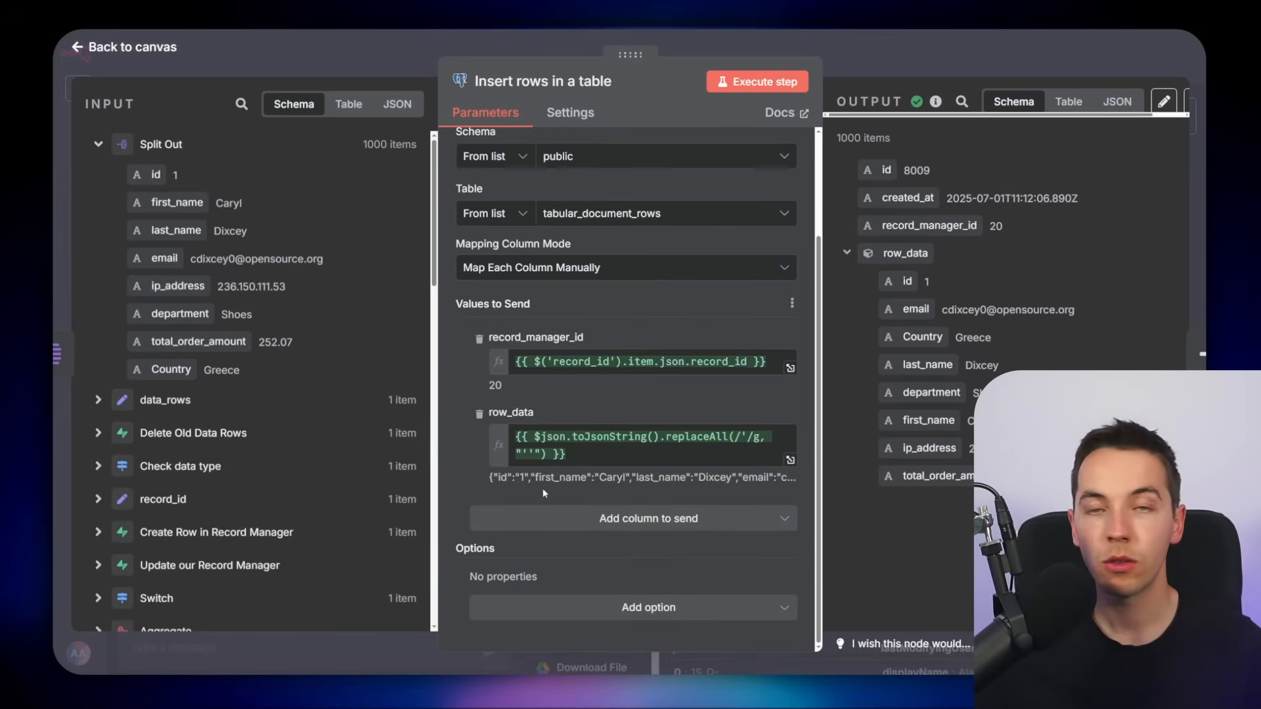
{"action": "left_click_drag", "start_coordinate": [589, 457], "coordinate": [509, 427]}
{"action": "left_click", "coordinate": [471, 457]}
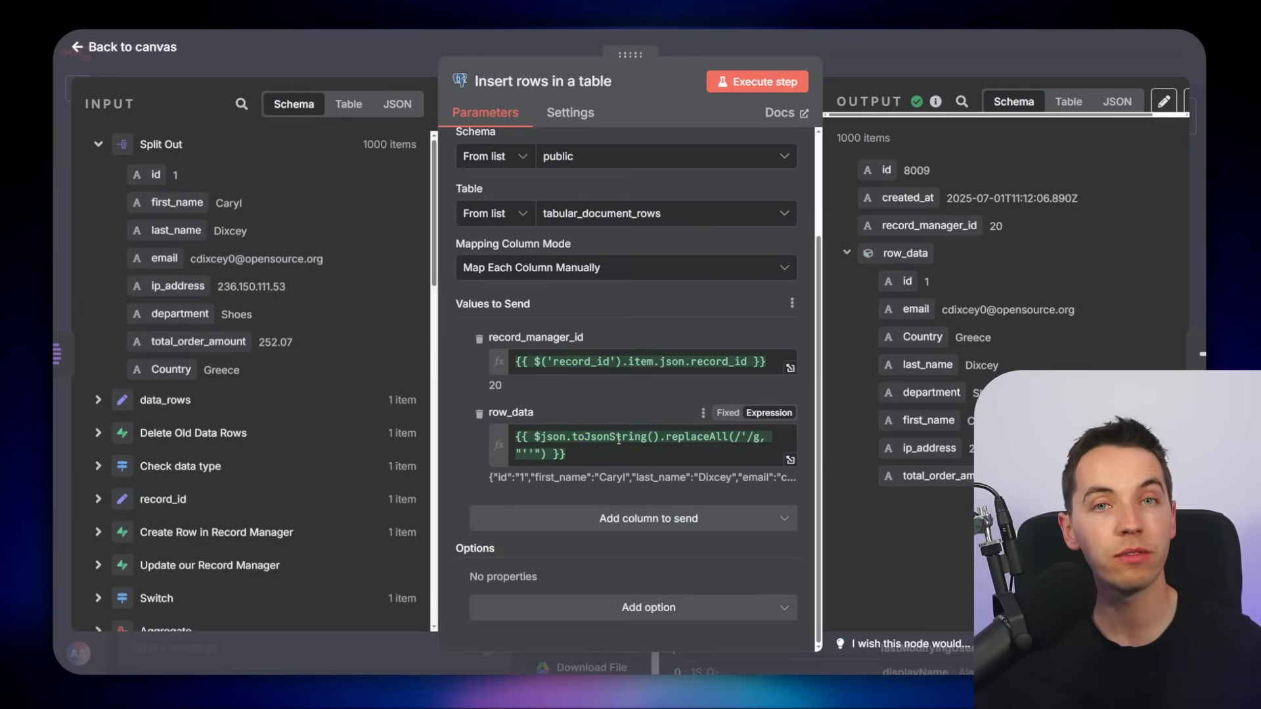
{"action": "mouse_move", "coordinate": [619, 439]}
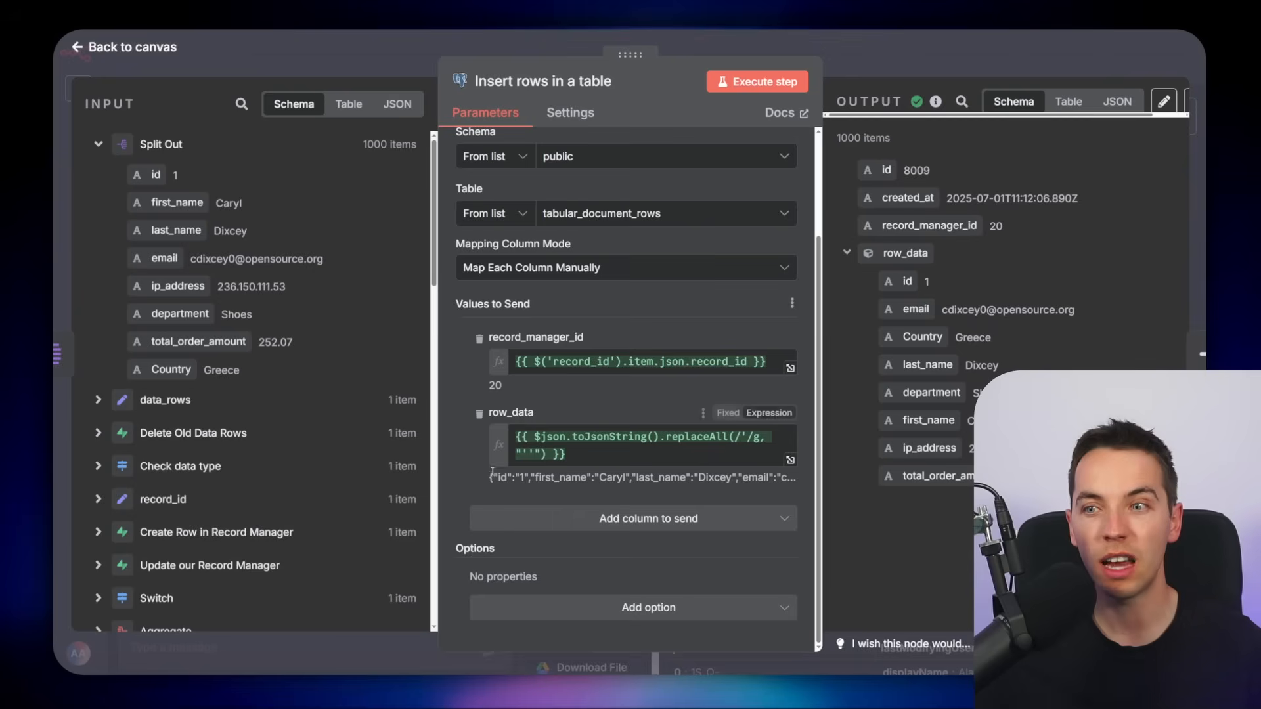
{"action": "scroll", "coordinate": [452, 441], "scroll_direction": "up", "scroll_amount": 1}
{"action": "scroll", "coordinate": [452, 442], "scroll_direction": "up", "scroll_amount": 3}
{"action": "scroll", "coordinate": [490, 432], "scroll_direction": "down", "scroll_amount": 4}
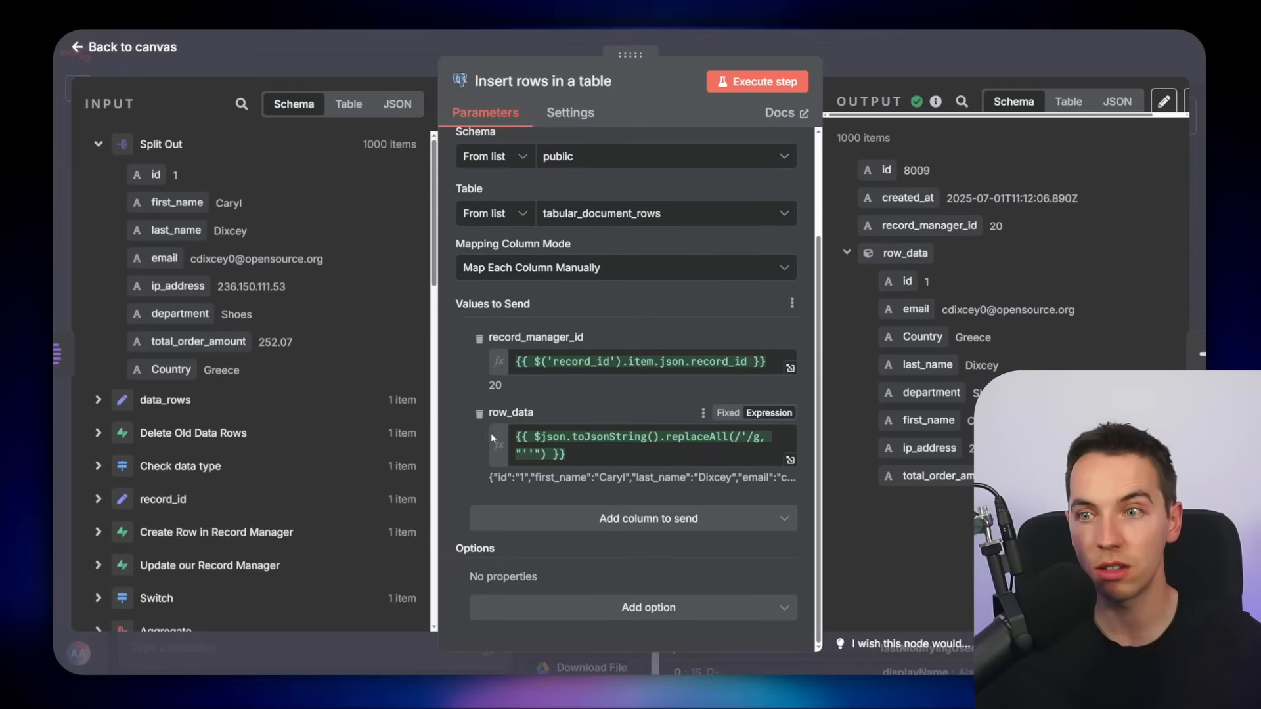
{"action": "scroll", "coordinate": [490, 432], "scroll_direction": "up", "scroll_amount": 4}
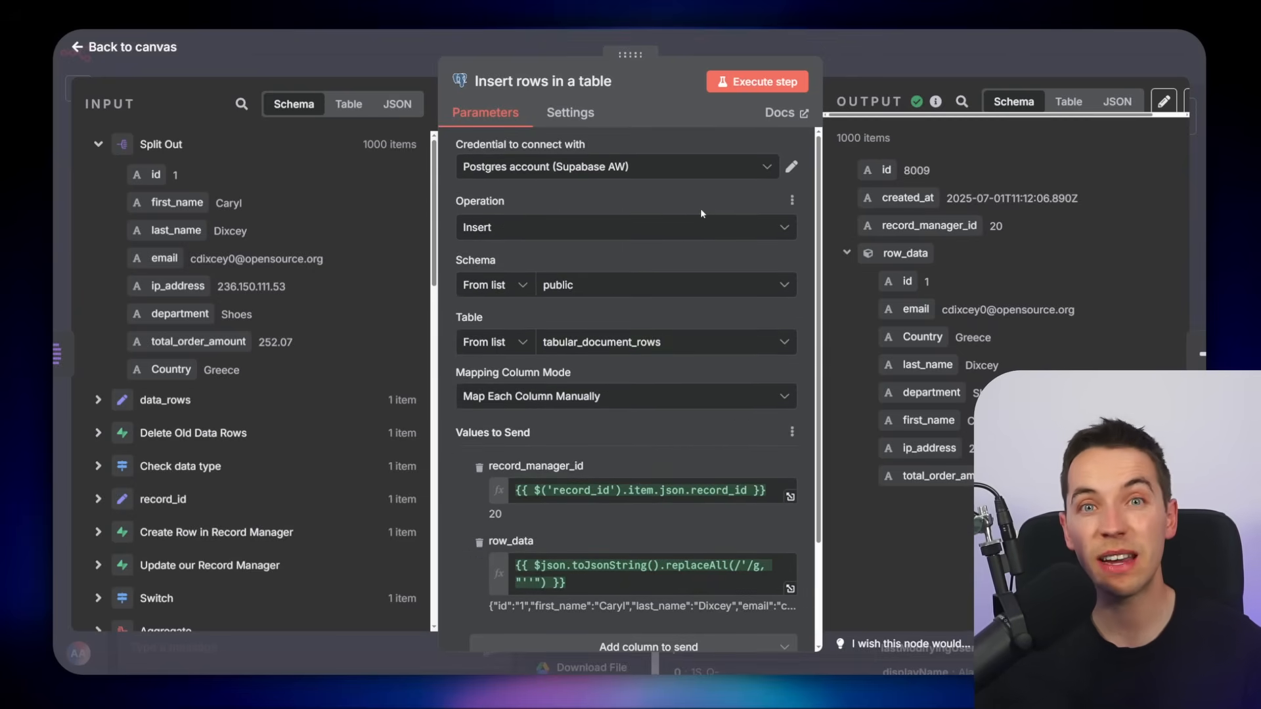
Examine the Postgres credential and the Supabase transaction pooler connection string it is based on
{"action": "left_click", "coordinate": [791, 166]}
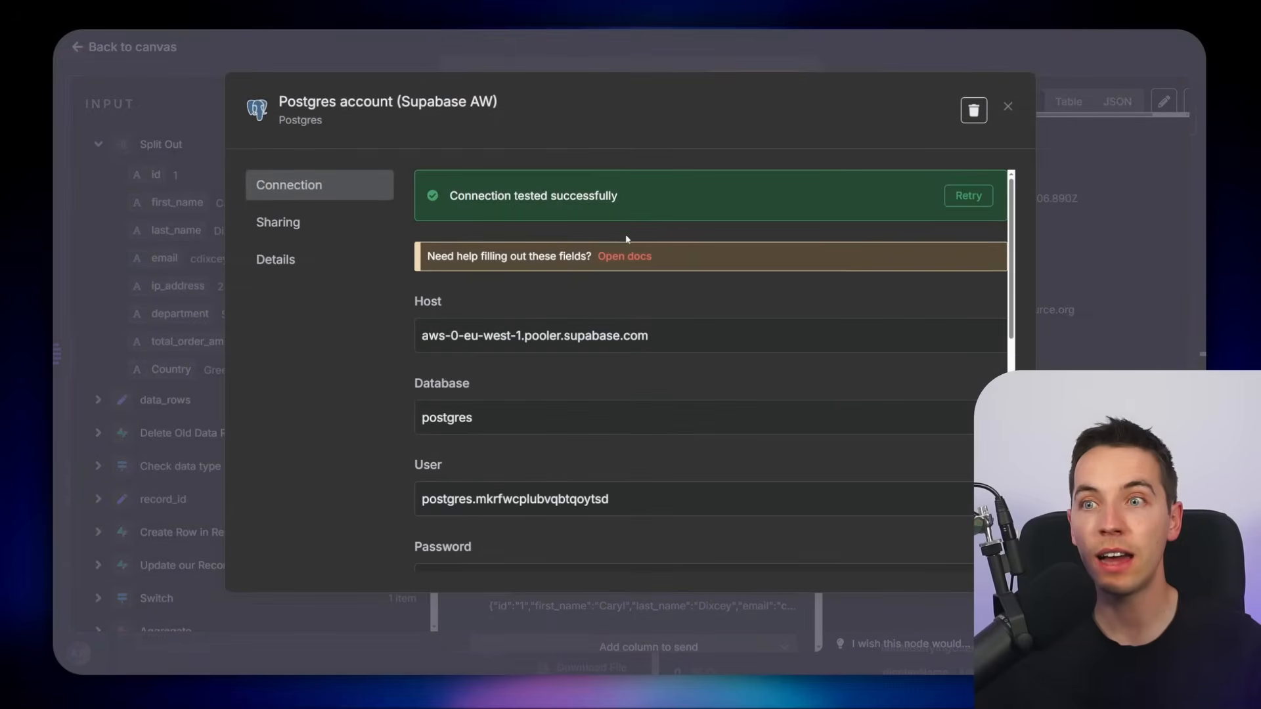
{"action": "scroll", "coordinate": [609, 289], "scroll_direction": "down", "scroll_amount": 1}
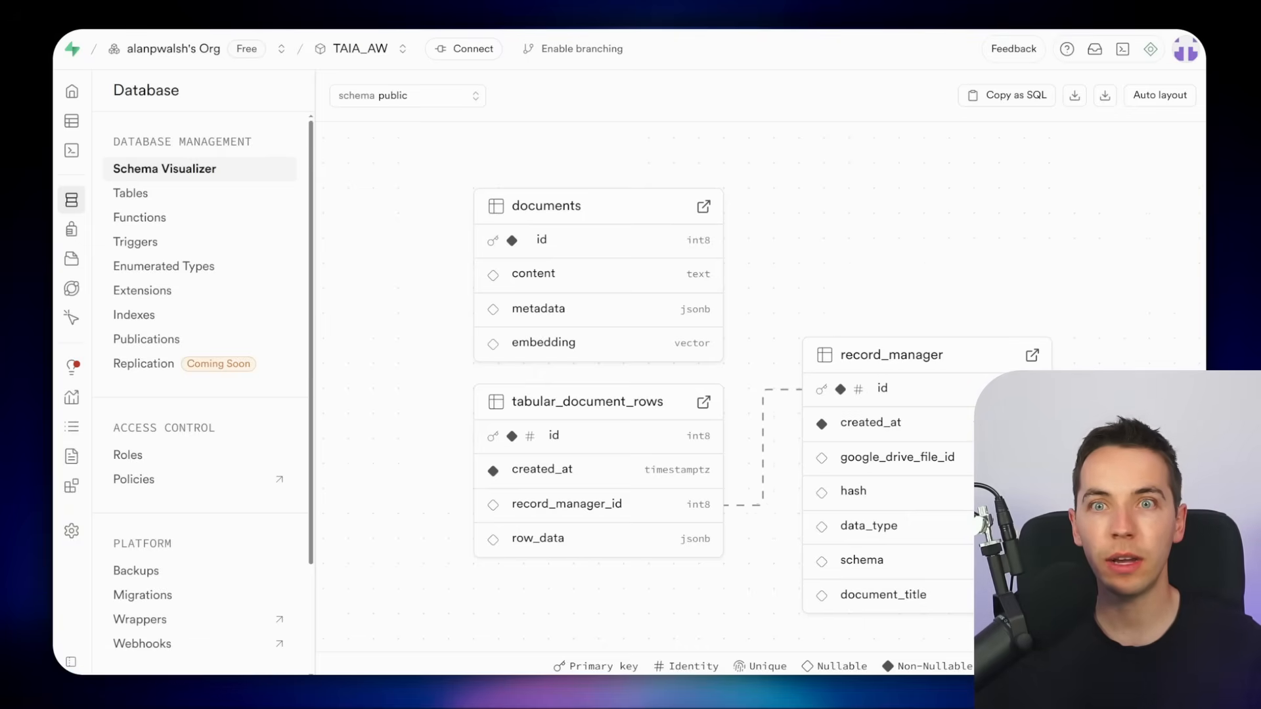
{"action": "left_click", "coordinate": [453, 49]}
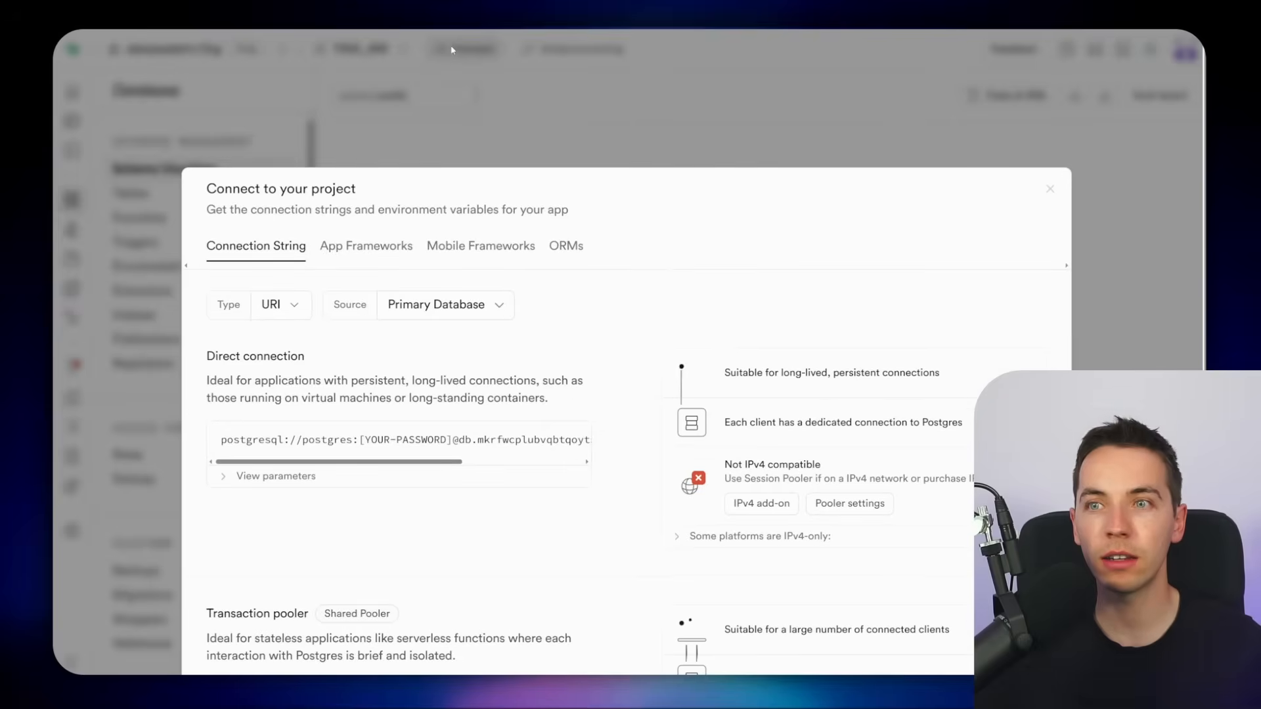
{"action": "scroll", "coordinate": [471, 241], "scroll_direction": "down", "scroll_amount": 5}
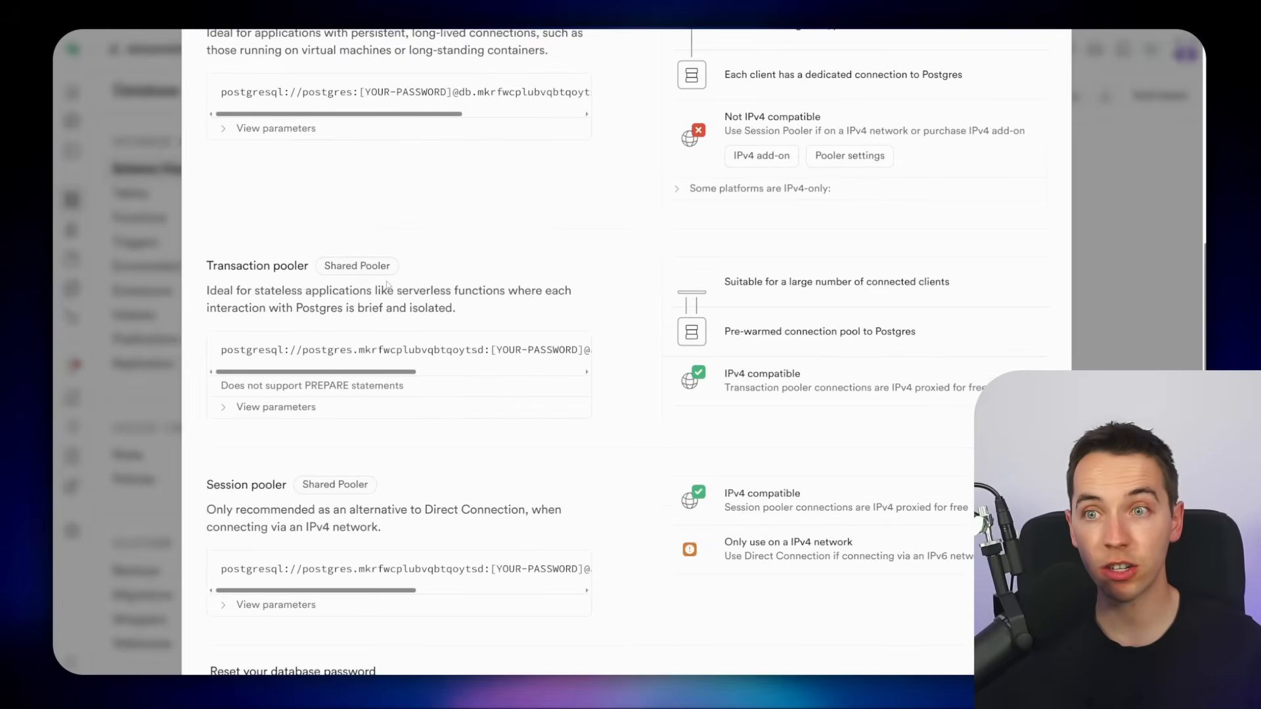
{"action": "left_click", "coordinate": [576, 350]}
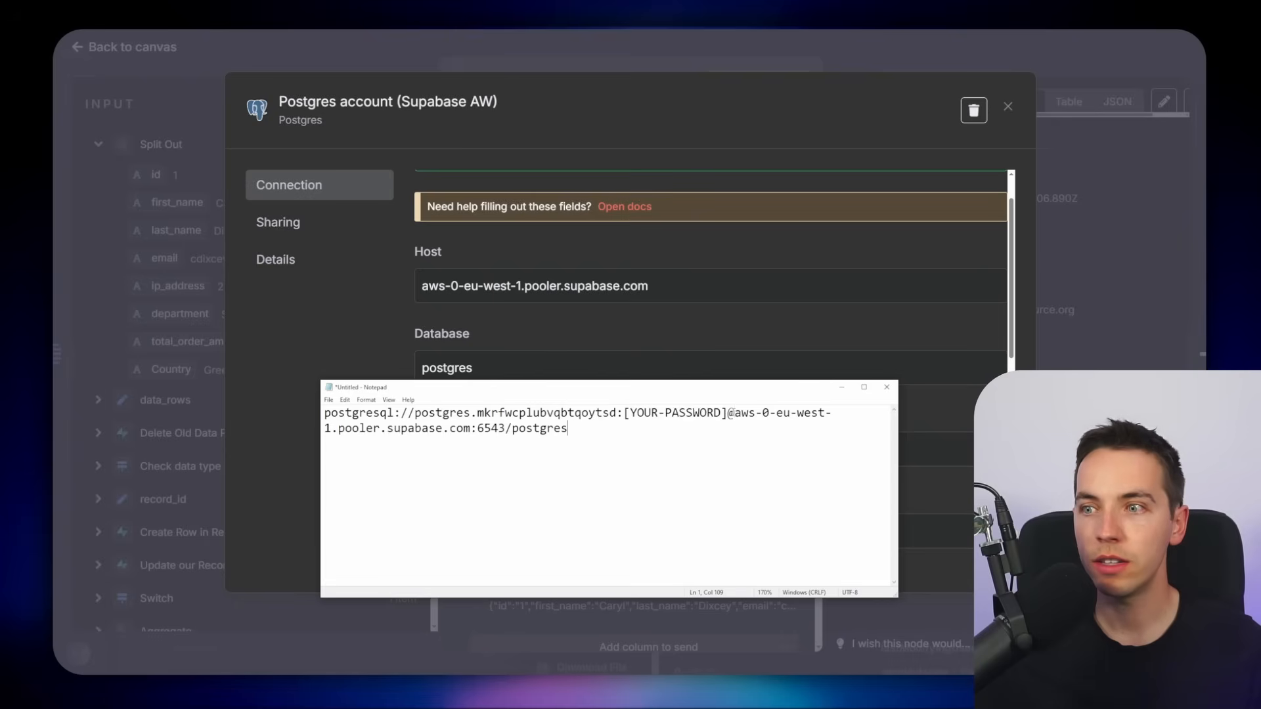
{"action": "left_click_drag", "start_coordinate": [734, 414], "coordinate": [609, 447]}
{"action": "left_click_drag", "start_coordinate": [441, 428], "coordinate": [642, 428]}
{"action": "scroll", "coordinate": [603, 412], "scroll_direction": "down", "scroll_amount": 2}
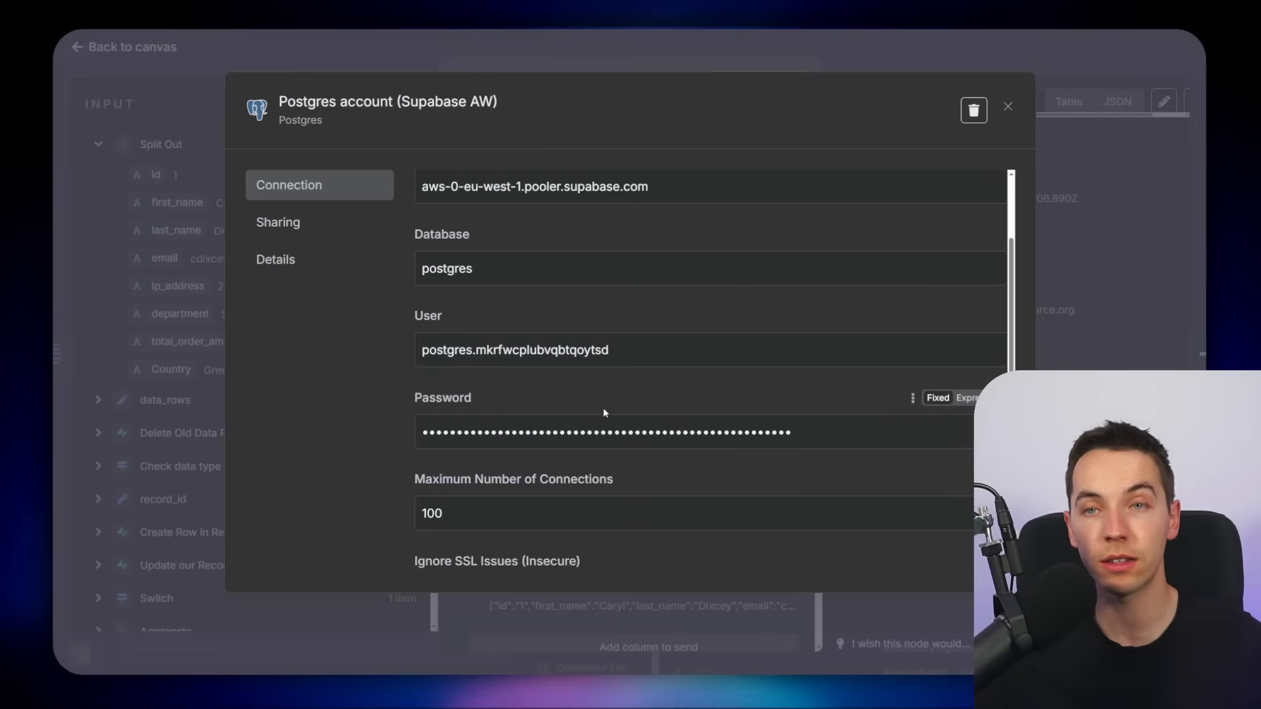
{"action": "scroll", "coordinate": [580, 387], "scroll_direction": "down", "scroll_amount": 3}
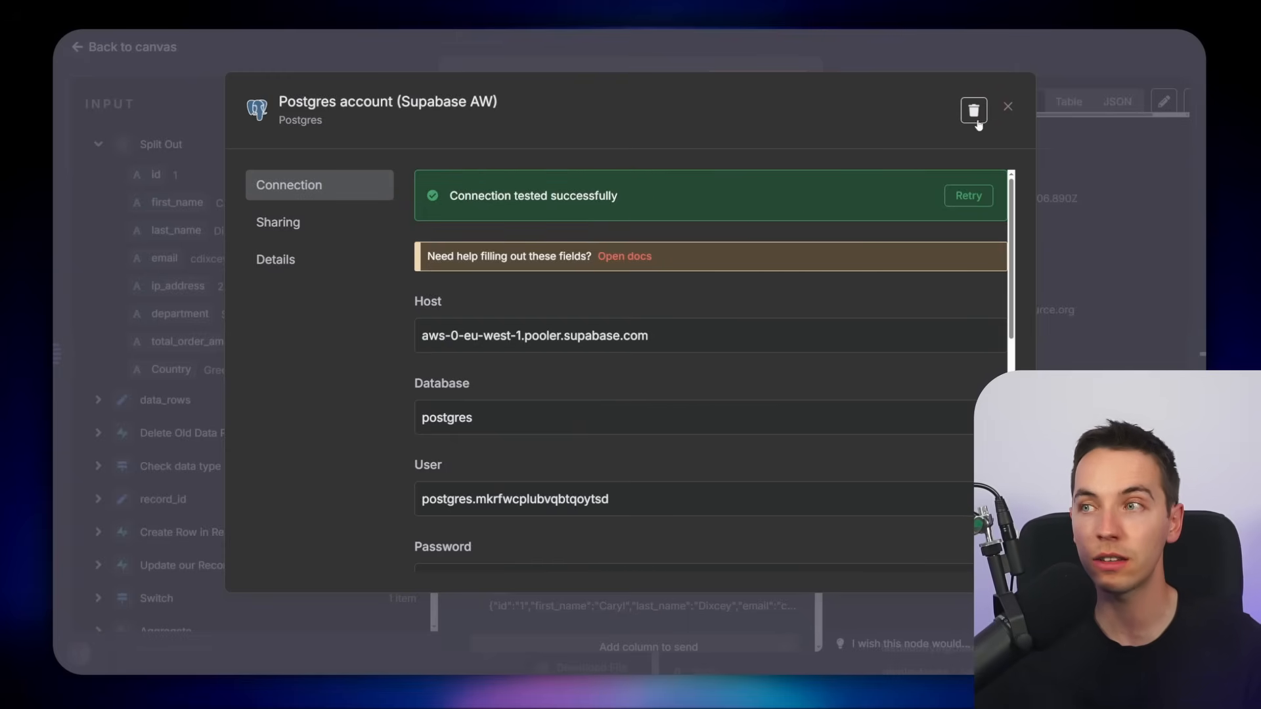
{"action": "left_click", "coordinate": [1007, 107]}
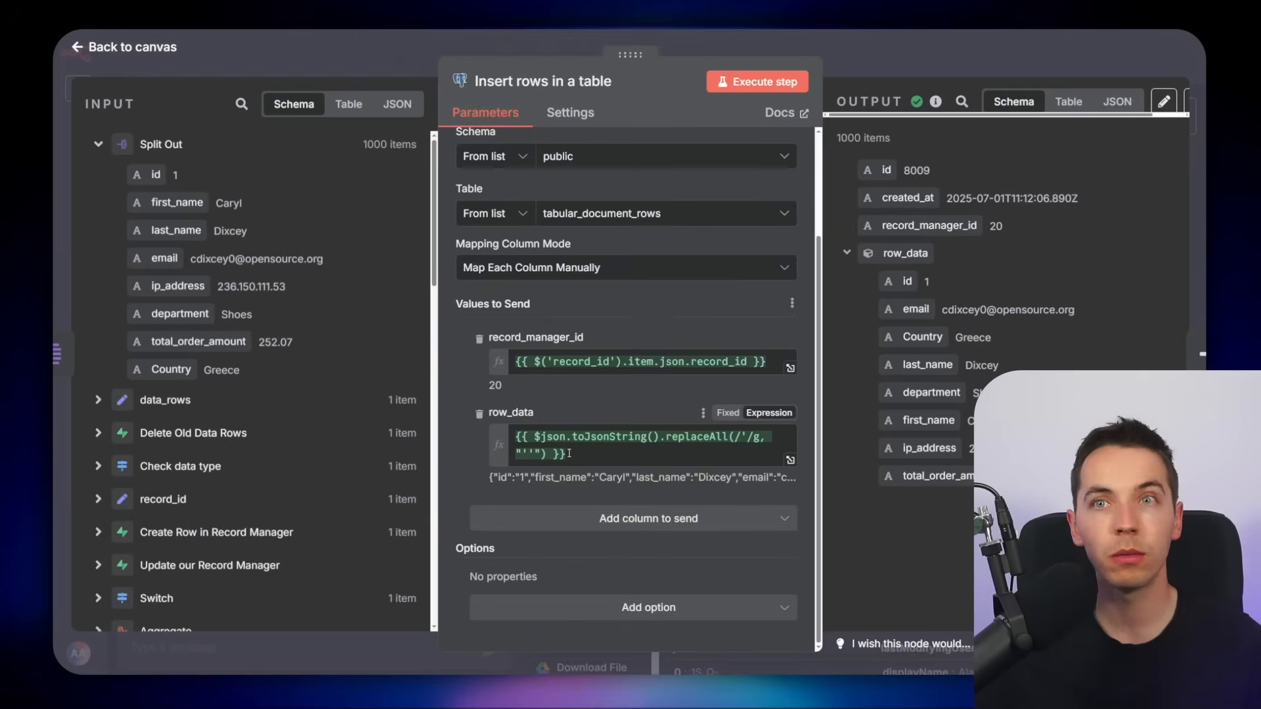
{"action": "key", "text": "Escape"}
Browse the stored tabular_document_rows records and pan the workflow canvas back to the New Files trigger
{"action": "scroll", "coordinate": [617, 202], "scroll_direction": "up", "scroll_amount": 5}
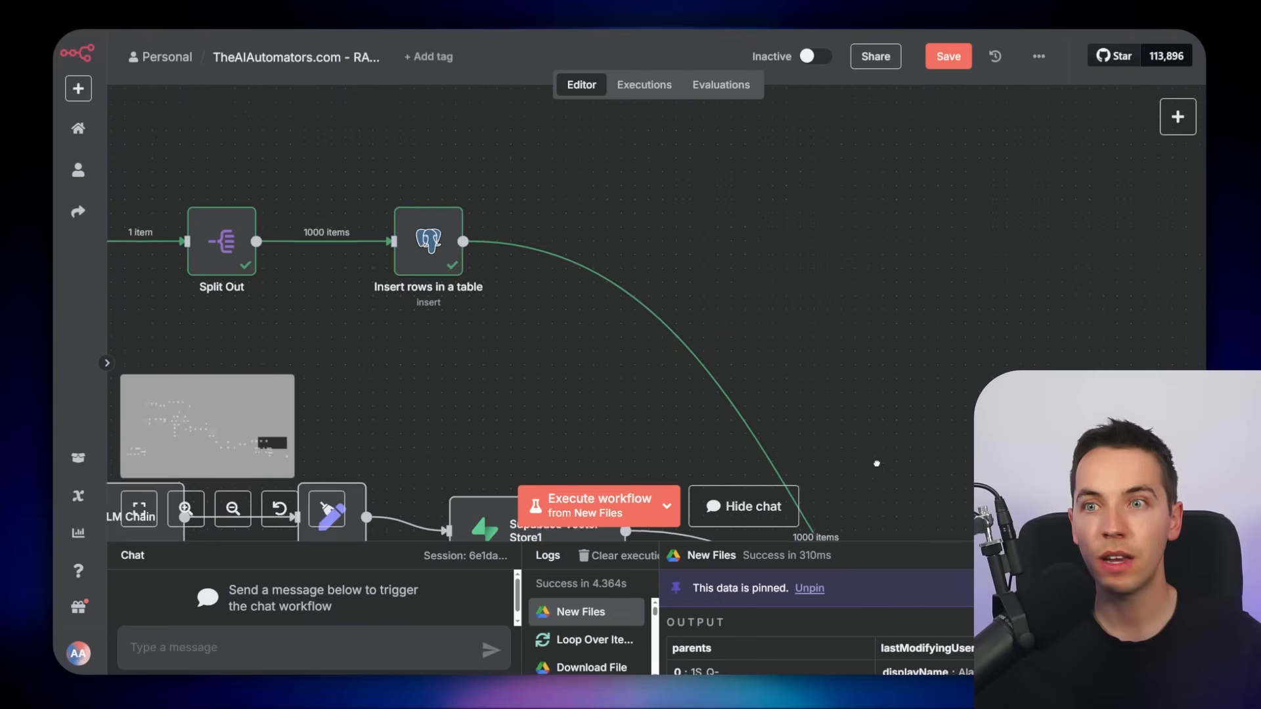
{"action": "scroll", "coordinate": [681, 248], "scroll_direction": "down", "scroll_amount": 10}
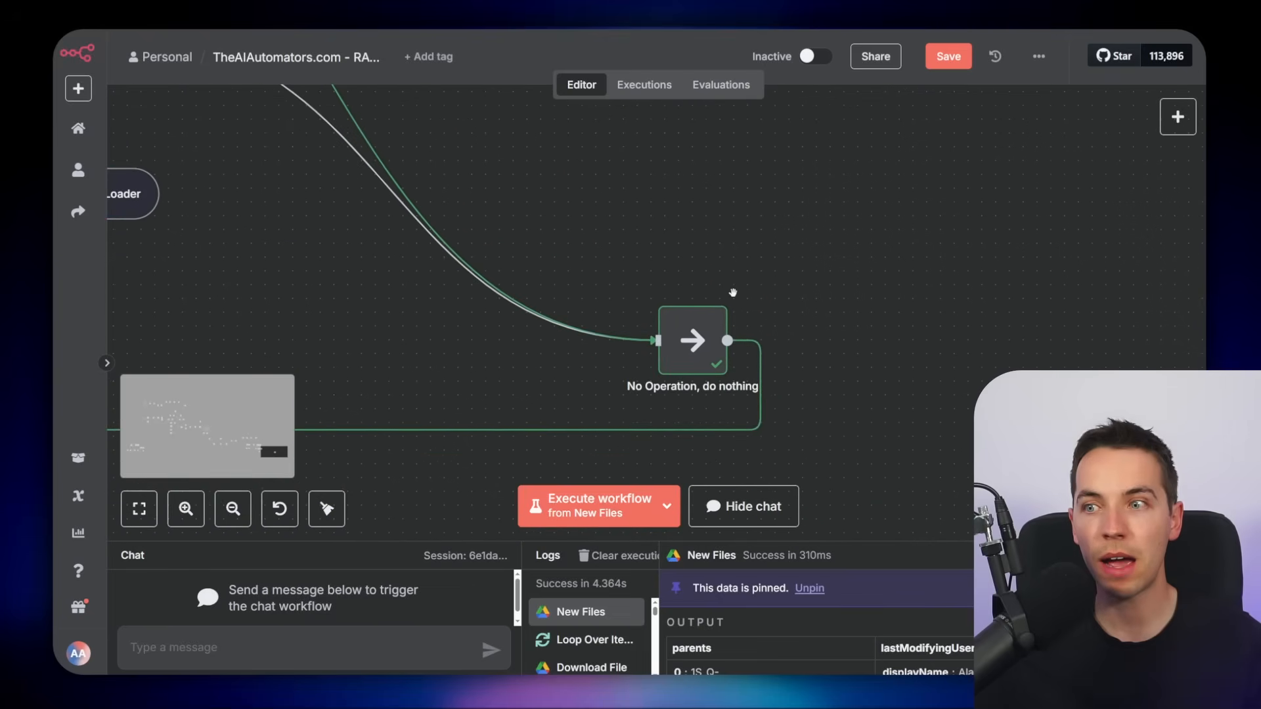
{"action": "scroll", "coordinate": [676, 231], "scroll_direction": "left", "scroll_amount": 15}
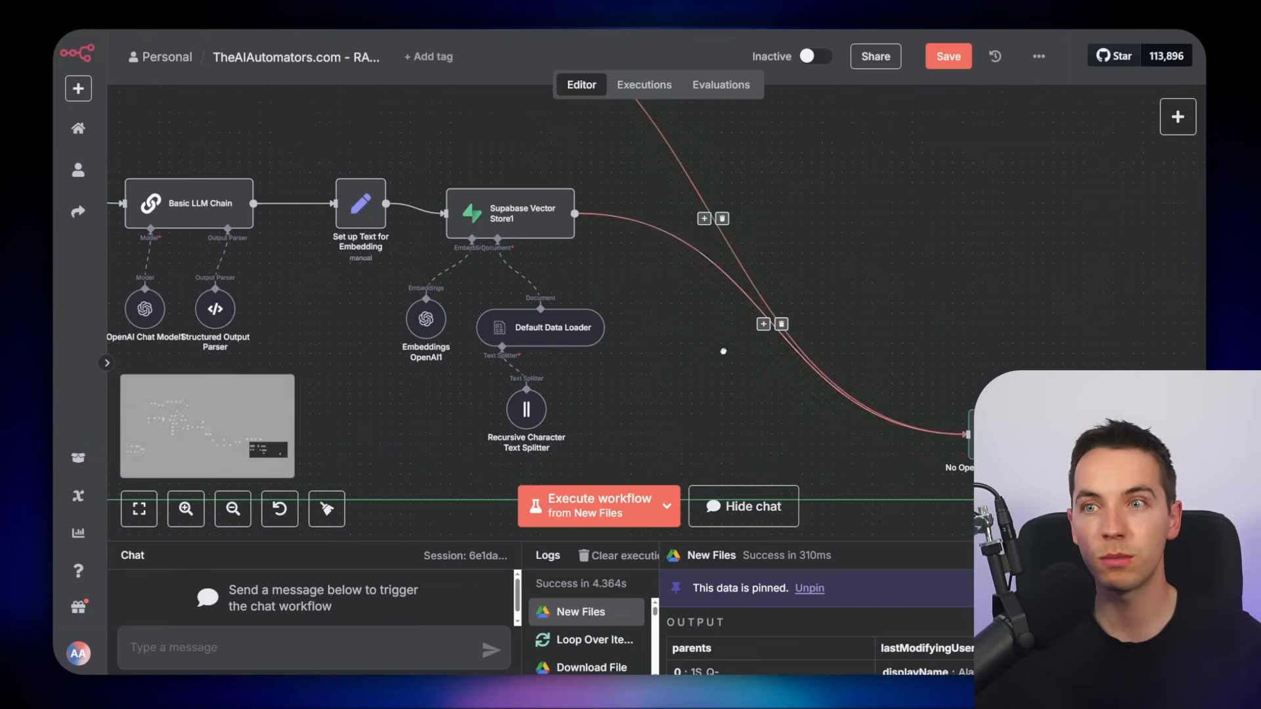
{"action": "scroll", "coordinate": [617, 326], "scroll_direction": "right", "scroll_amount": 15}
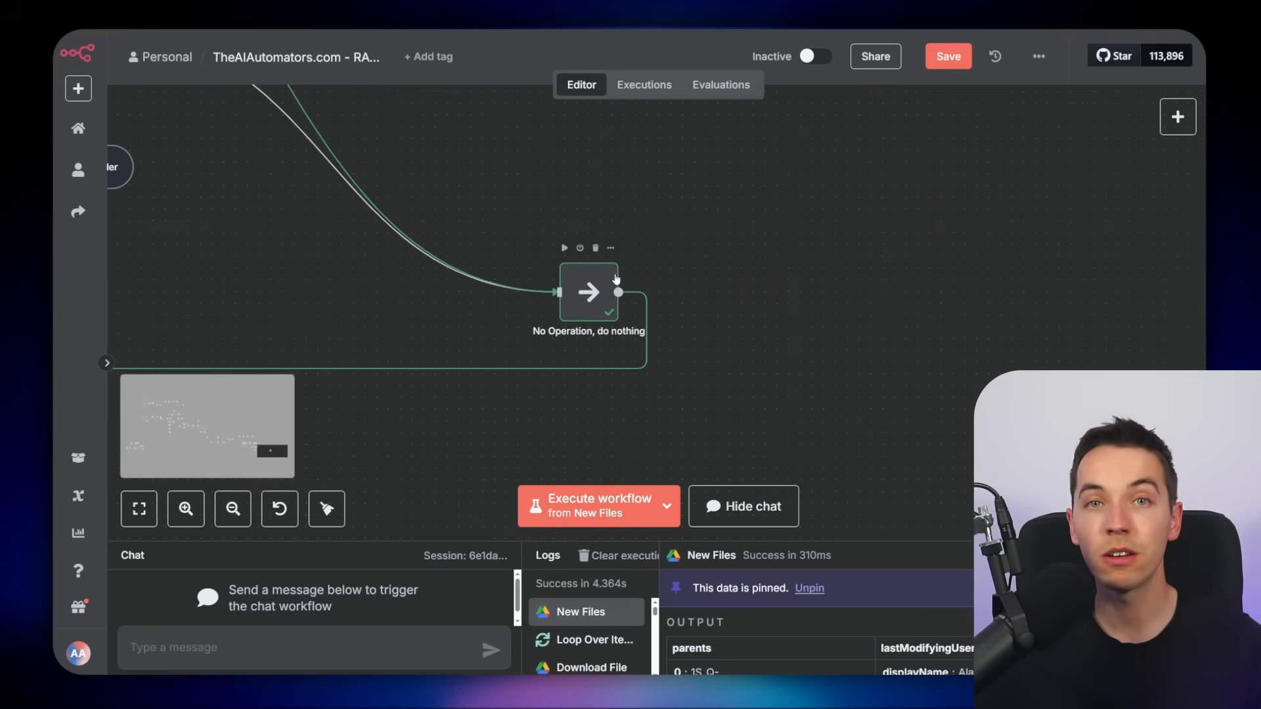
{"action": "scroll", "coordinate": [491, 162], "scroll_direction": "down", "scroll_amount": 1}
{"action": "left_click_drag", "start_coordinate": [468, 161], "coordinate": [687, 164]}
{"action": "scroll", "coordinate": [687, 165], "scroll_direction": "down", "scroll_amount": 2}
{"action": "left_click_drag", "start_coordinate": [225, 377], "coordinate": [1011, 405]}
{"action": "left_click_drag", "start_coordinate": [158, 403], "coordinate": [945, 430]}
{"action": "left_click_drag", "start_coordinate": [295, 381], "coordinate": [1032, 459]}
{"action": "left_click_drag", "start_coordinate": [655, 126], "coordinate": [722, 430]}
{"action": "left_click_drag", "start_coordinate": [574, 127], "coordinate": [582, 372]}
{"action": "scroll", "coordinate": [588, 325], "scroll_direction": "up", "scroll_amount": 3}
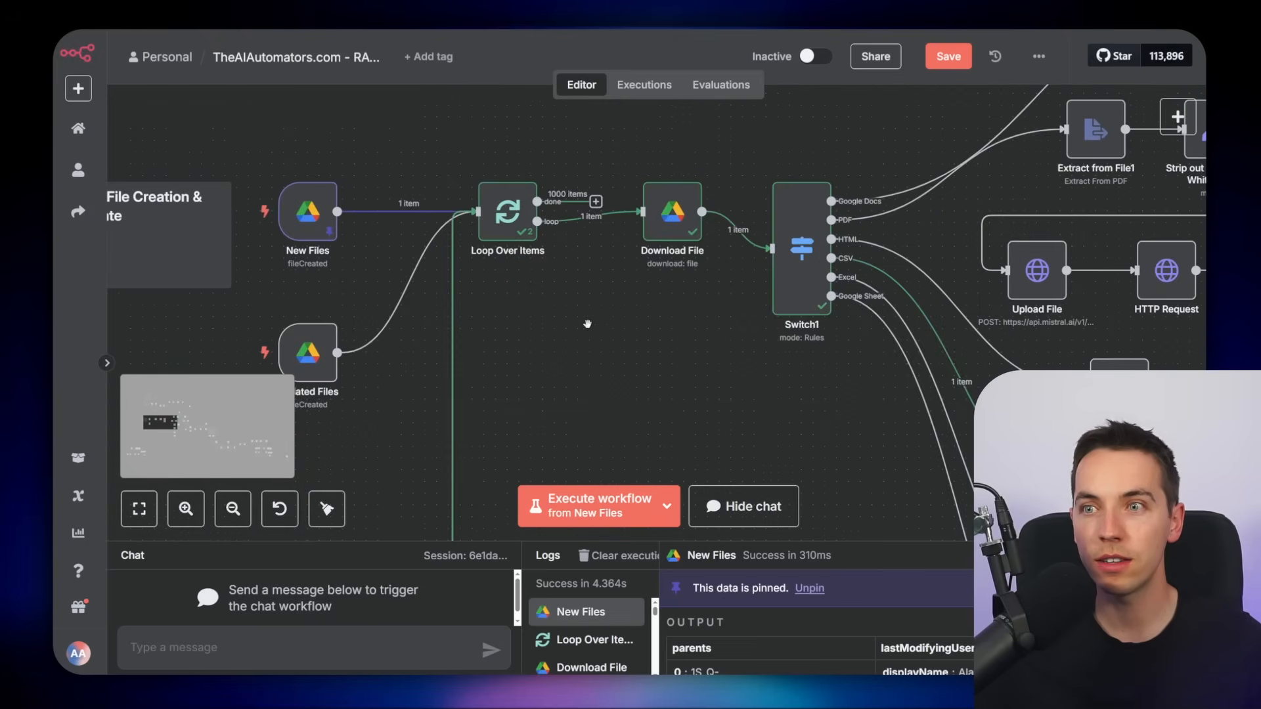
Pan across the ingestion workflow to the record manager router and inspect the Switch node's hash comparison routing rules
{"action": "scroll", "coordinate": [588, 325], "scroll_direction": "up", "scroll_amount": 2}
{"action": "scroll", "coordinate": [562, 398], "scroll_direction": "down", "scroll_amount": 3}
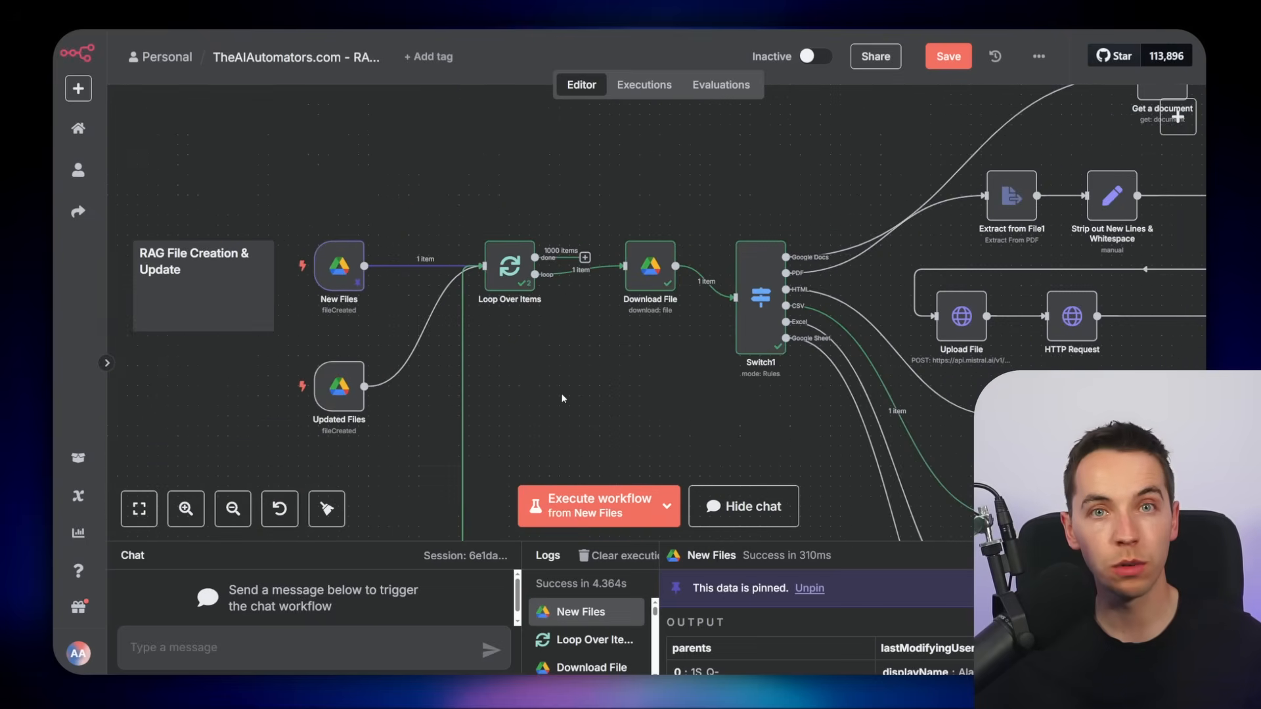
{"action": "scroll", "coordinate": [606, 386], "scroll_direction": "down", "scroll_amount": 3}
{"action": "left_click_drag", "start_coordinate": [525, 344], "coordinate": [372, 275]}
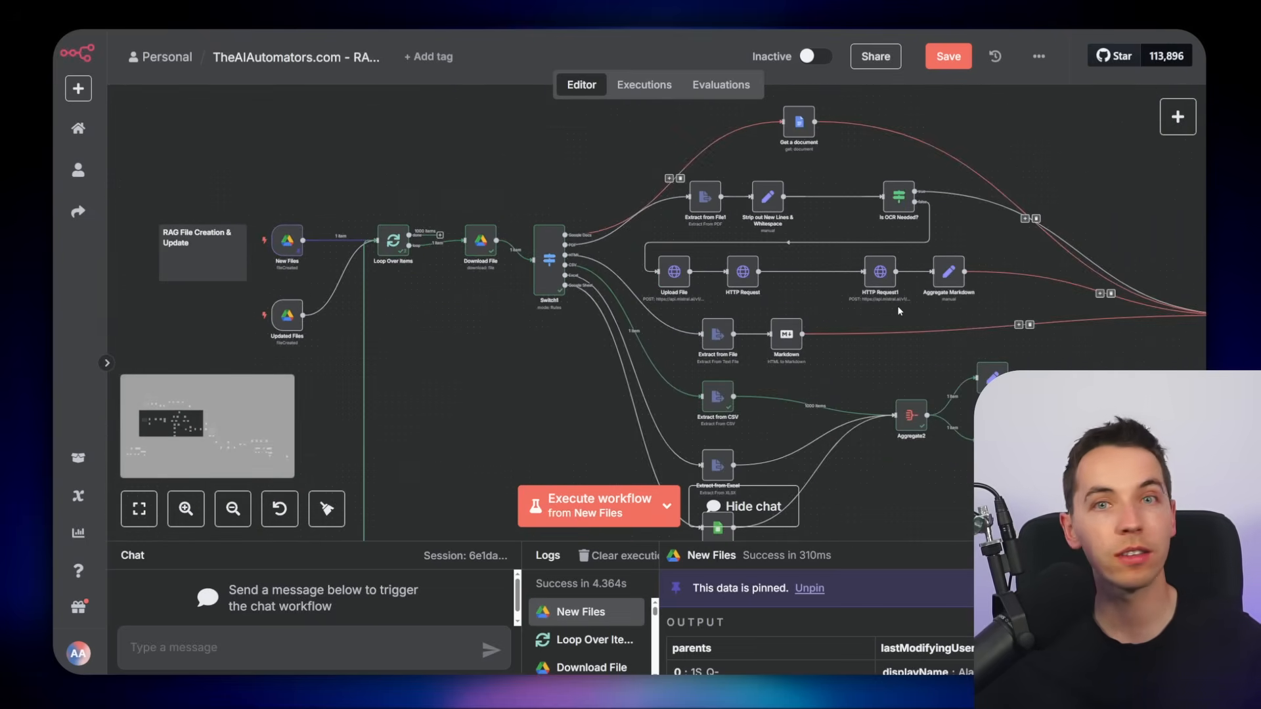
{"action": "scroll", "coordinate": [451, 327], "scroll_direction": "up", "scroll_amount": 3}
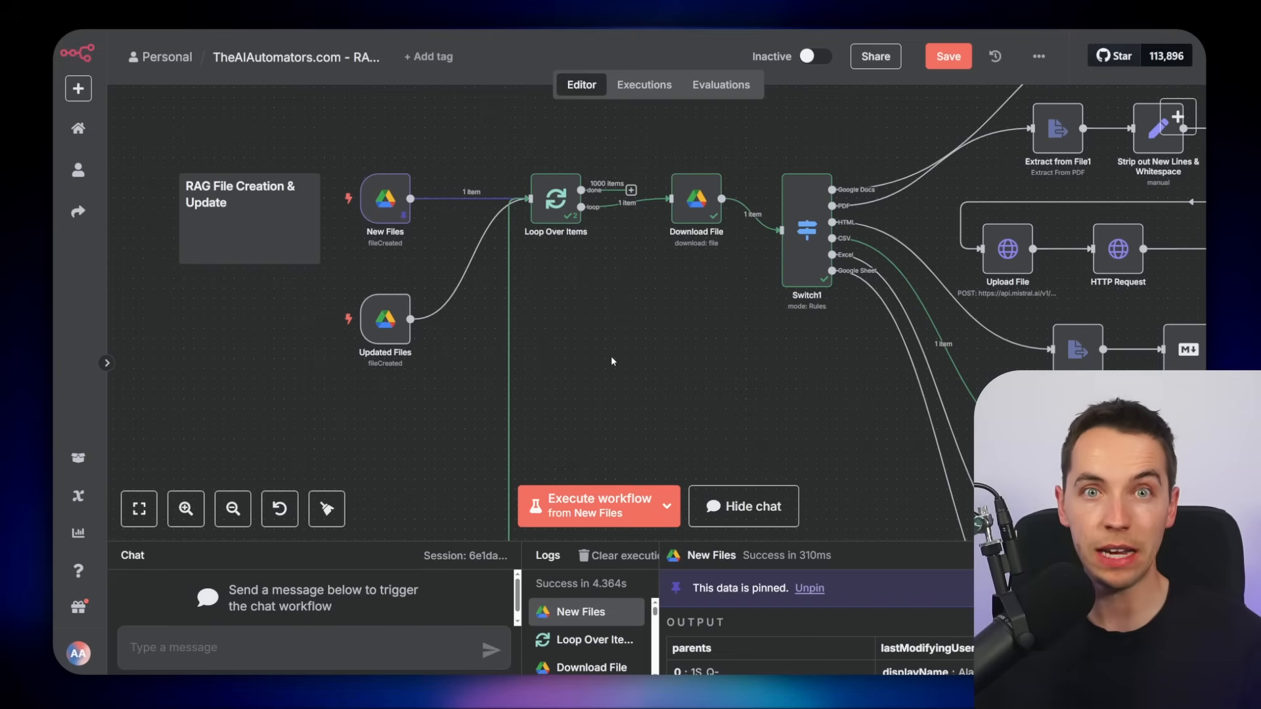
{"action": "left_click_drag", "start_coordinate": [757, 381], "coordinate": [360, 243]}
{"action": "left_click_drag", "start_coordinate": [804, 425], "coordinate": [398, 350]}
{"action": "left_click_drag", "start_coordinate": [821, 411], "coordinate": [481, 397]}
{"action": "left_click_drag", "start_coordinate": [987, 446], "coordinate": [711, 357]}
{"action": "left_click_drag", "start_coordinate": [927, 394], "coordinate": [637, 109]}
{"action": "left_click_drag", "start_coordinate": [713, 151], "coordinate": [577, 103]}
{"action": "scroll", "coordinate": [501, 138], "scroll_direction": "up", "scroll_amount": 3}
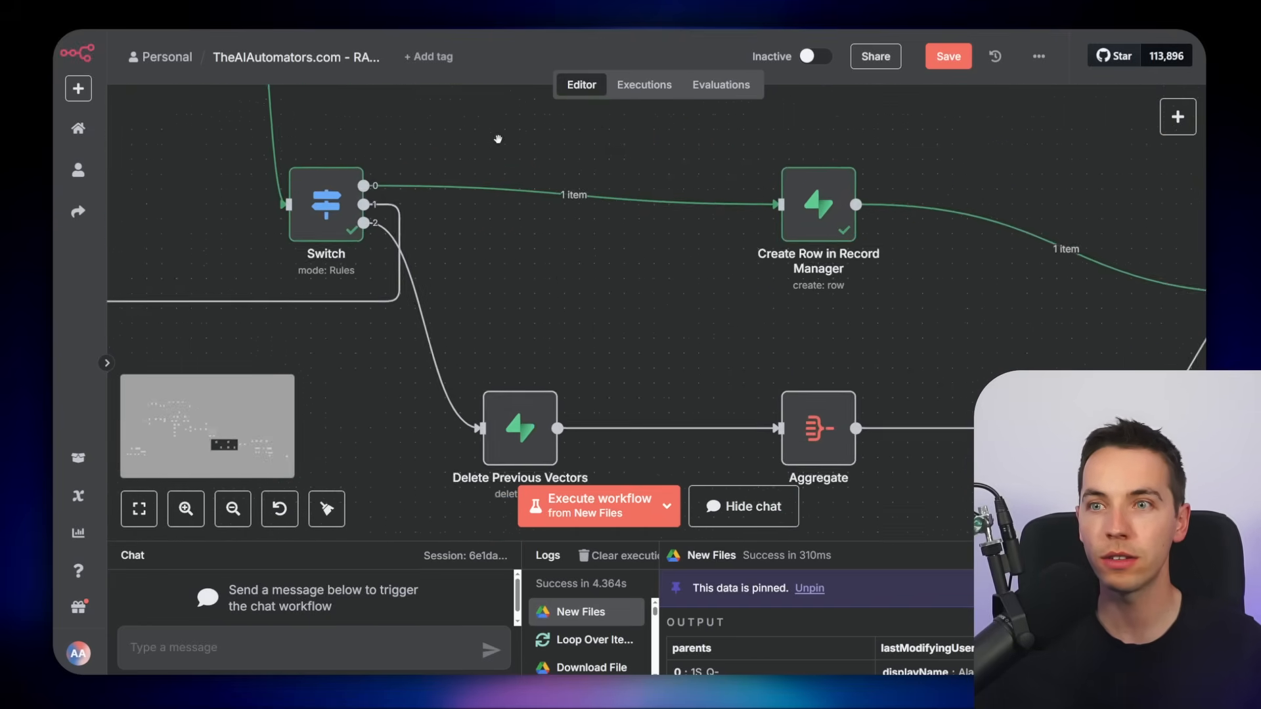
{"action": "left_click_drag", "start_coordinate": [500, 137], "coordinate": [614, 122]}
{"action": "double_click", "coordinate": [442, 191]}
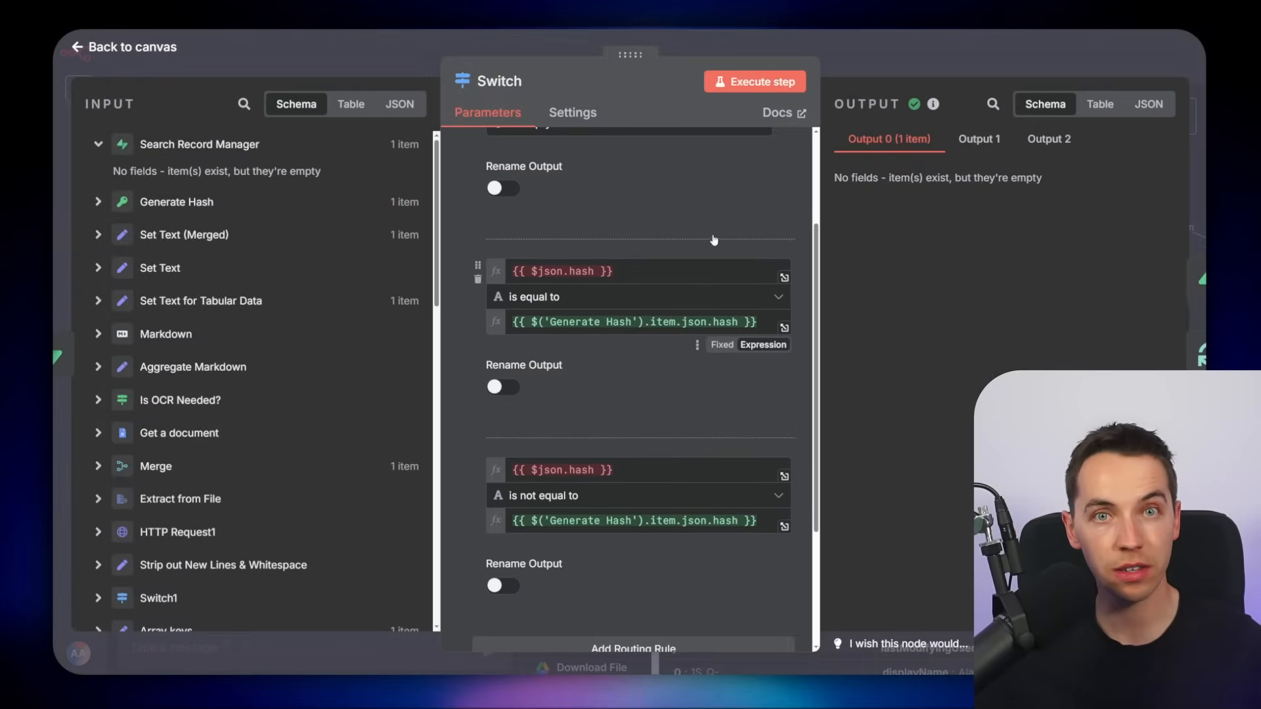
{"action": "key", "text": "Escape"}
Examine the record manager router branches: Create Row in Record Manager, Delete Previous Vectors, Aggregate and Update our Record Manager
{"action": "scroll", "coordinate": [648, 287], "scroll_direction": "up", "scroll_amount": 3}
{"action": "left_click_drag", "start_coordinate": [464, 329], "coordinate": [967, 370]}
{"action": "left_click_drag", "start_coordinate": [917, 248], "coordinate": [312, 200]}
{"action": "left_click_drag", "start_coordinate": [737, 241], "coordinate": [633, 259]}
{"action": "scroll", "coordinate": [638, 258], "scroll_direction": "down", "scroll_amount": 2}
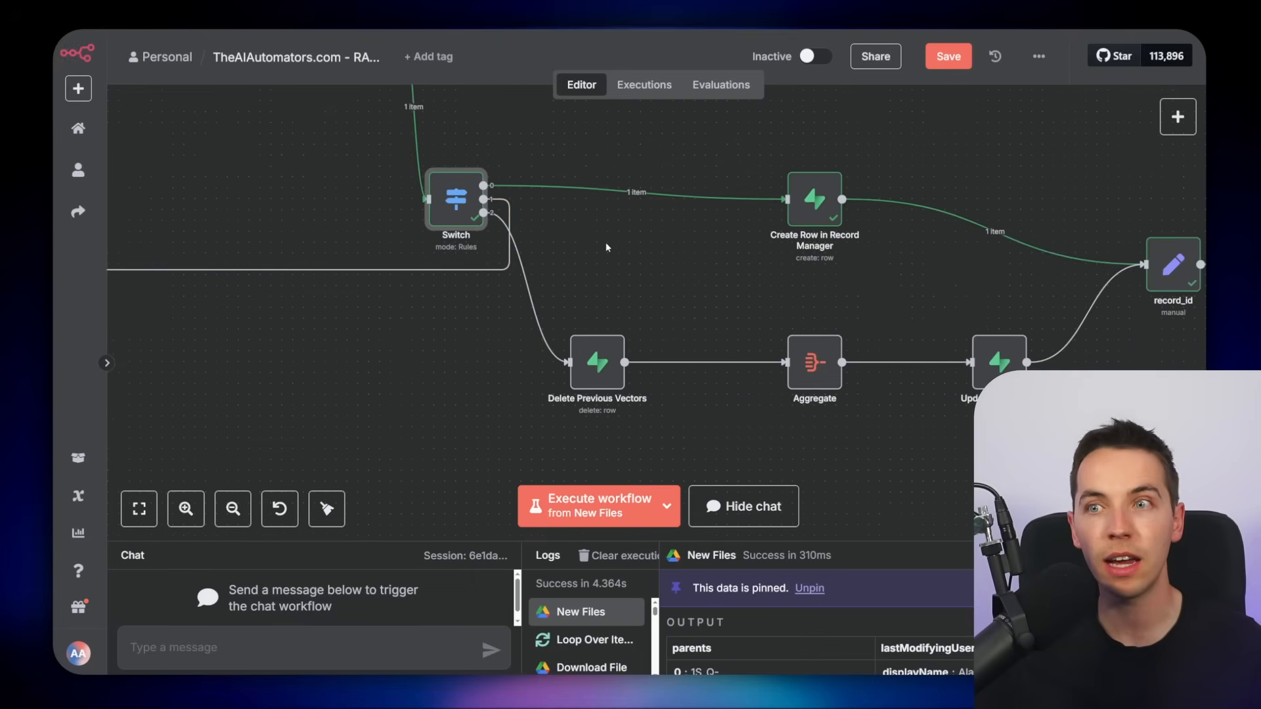
{"action": "double_click", "coordinate": [453, 205]}
{"action": "scroll", "coordinate": [612, 316], "scroll_direction": "down", "scroll_amount": 3}
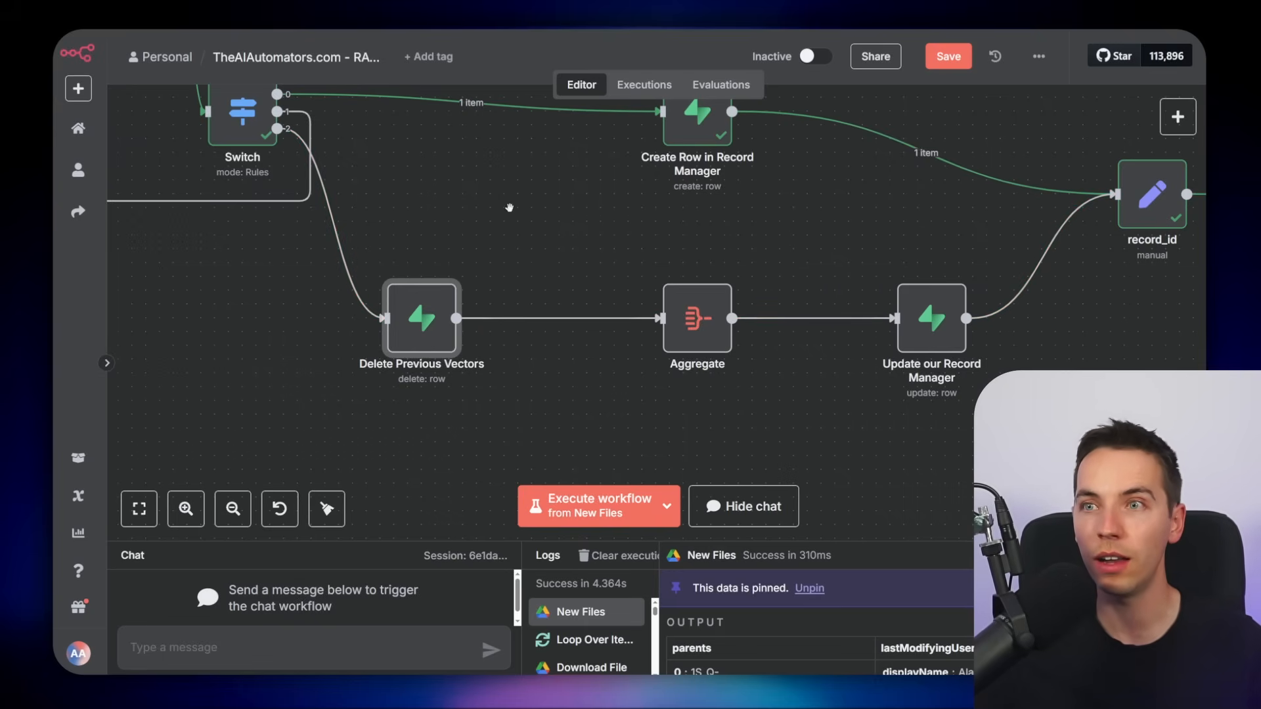
{"action": "scroll", "coordinate": [510, 205], "scroll_direction": "down", "scroll_amount": 10}
{"action": "scroll", "coordinate": [483, 318], "scroll_direction": "up", "scroll_amount": 8}
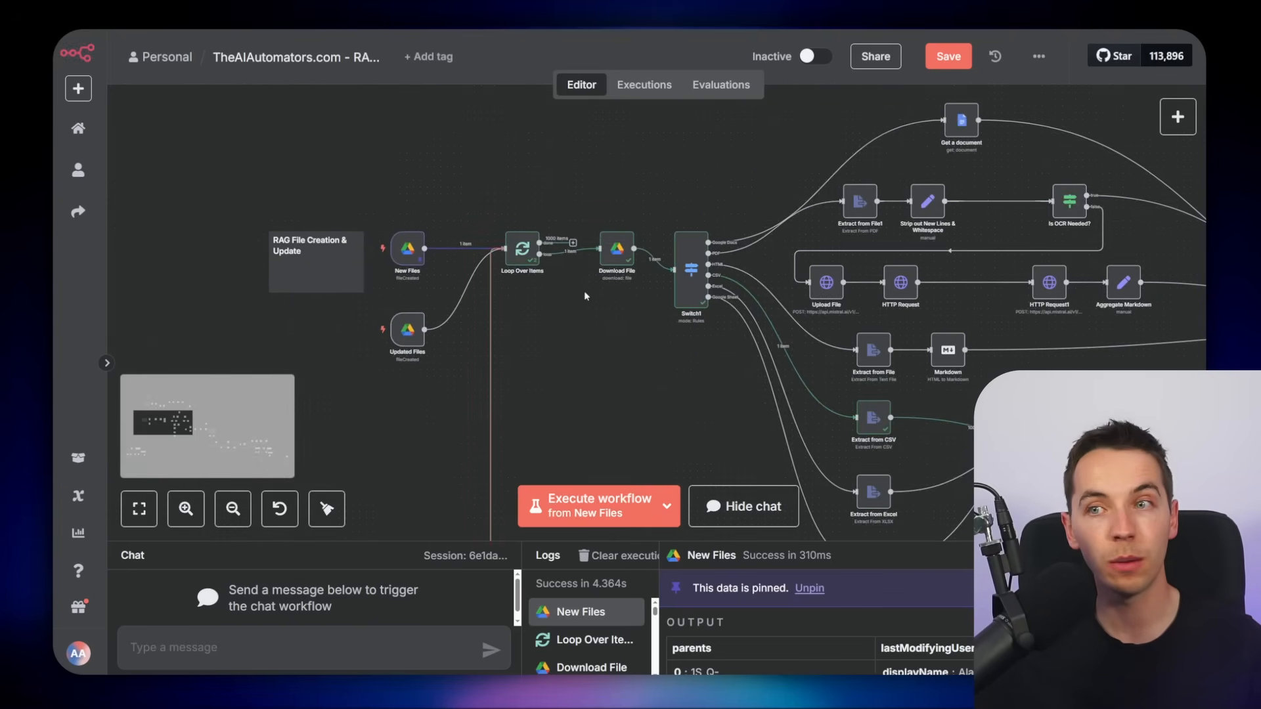
Examine the file deletion workflow's Delete Old Tabular Data Rows node and the ingestion workflow's Delete Old Data Rows node
{"action": "scroll", "coordinate": [582, 310], "scroll_direction": "up", "scroll_amount": 6}
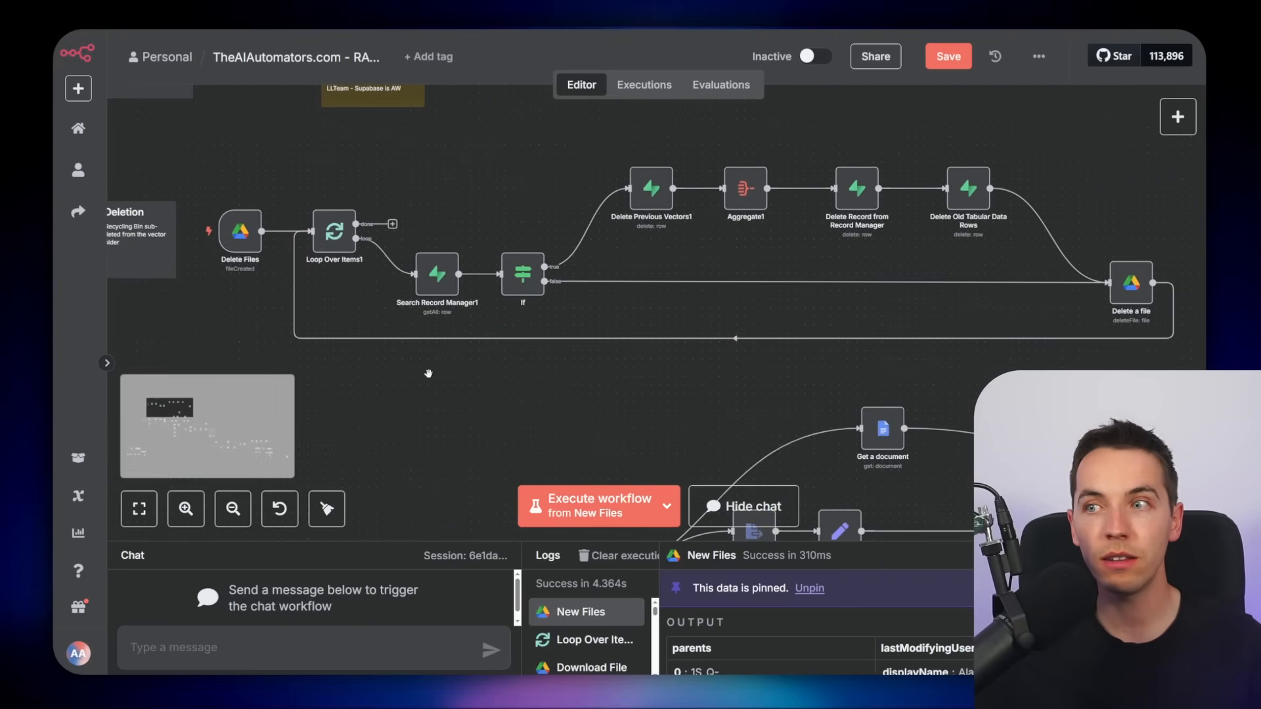
{"action": "scroll", "coordinate": [428, 373], "scroll_direction": "up", "scroll_amount": 2}
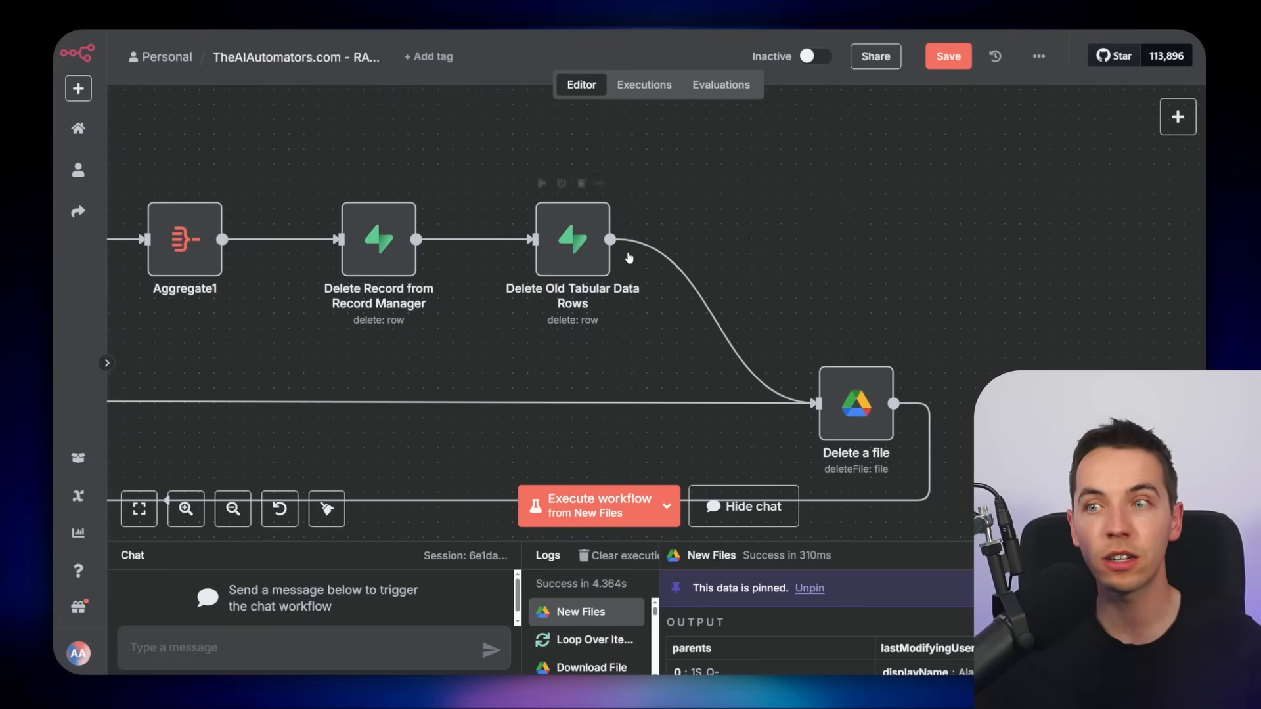
{"action": "double_click", "coordinate": [573, 239]}
{"action": "scroll", "coordinate": [633, 336], "scroll_direction": "down", "scroll_amount": 3}
{"action": "key", "text": "Escape"}
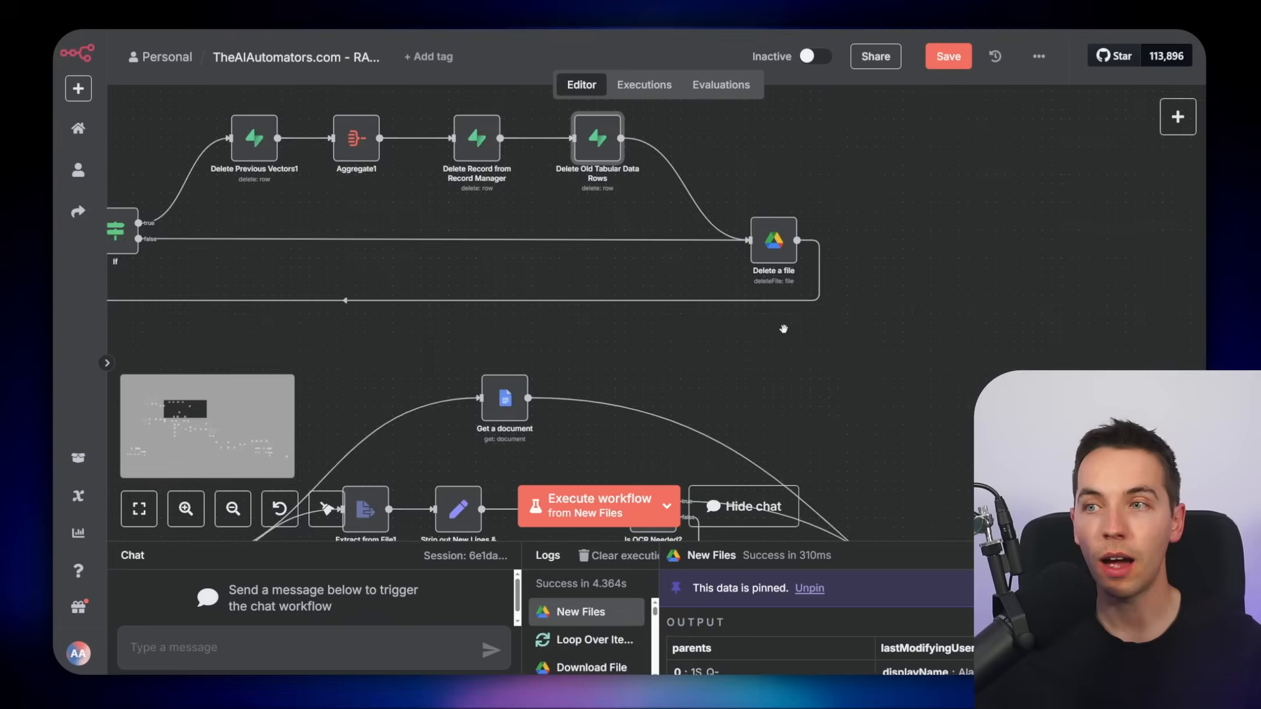
{"action": "scroll", "coordinate": [966, 239], "scroll_direction": "down", "scroll_amount": 7}
{"action": "left_click_drag", "start_coordinate": [1008, 347], "coordinate": [664, 136]}
{"action": "scroll", "coordinate": [802, 175], "scroll_direction": "down", "scroll_amount": 5}
{"action": "scroll", "coordinate": [512, 175], "scroll_direction": "up", "scroll_amount": 5}
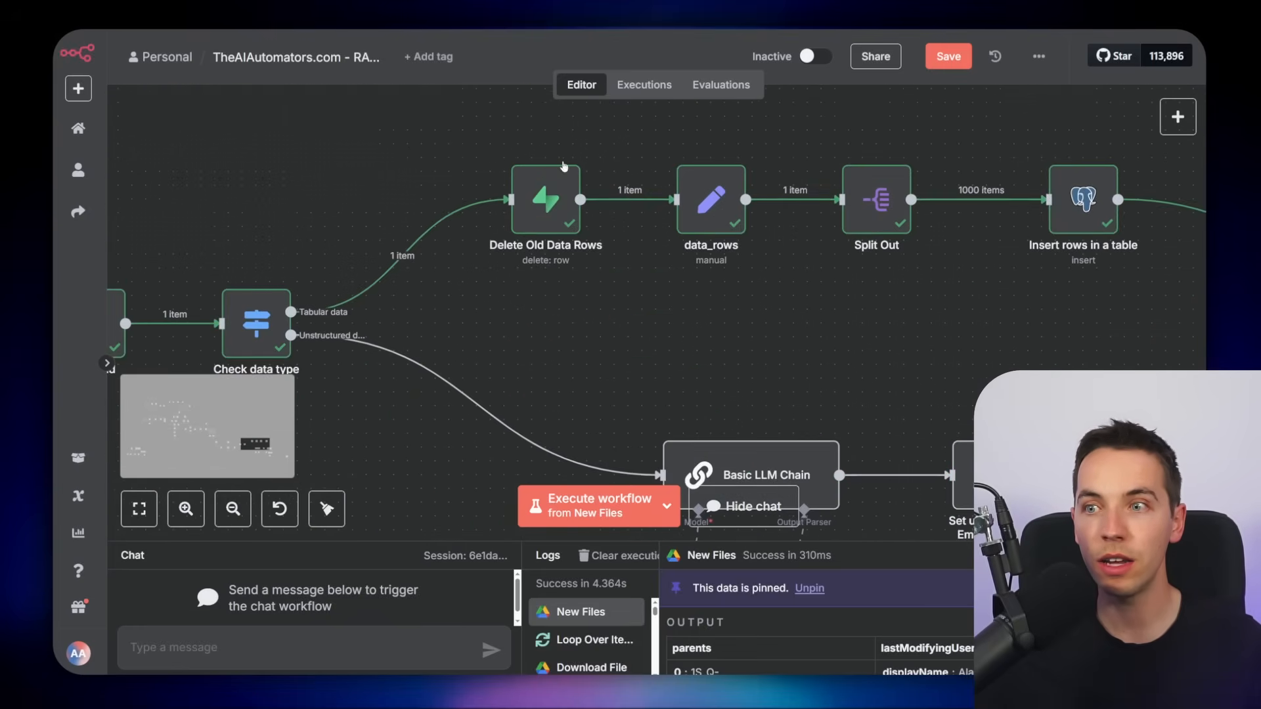
{"action": "scroll", "coordinate": [495, 186], "scroll_direction": "up", "scroll_amount": 3}
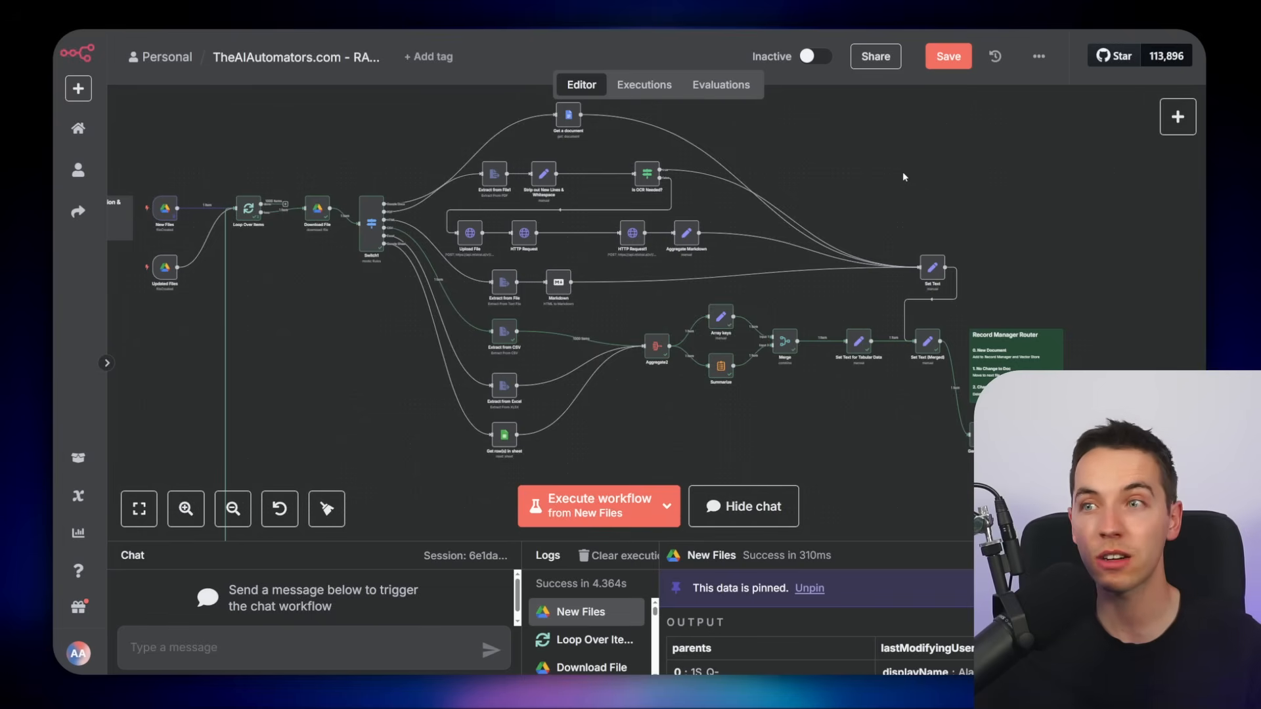
Open the AI Agent node in the chat workflow to view its prompt and system message, then enlarge the chat panel
{"action": "scroll", "coordinate": [907, 177], "scroll_direction": "left", "scroll_amount": 2}
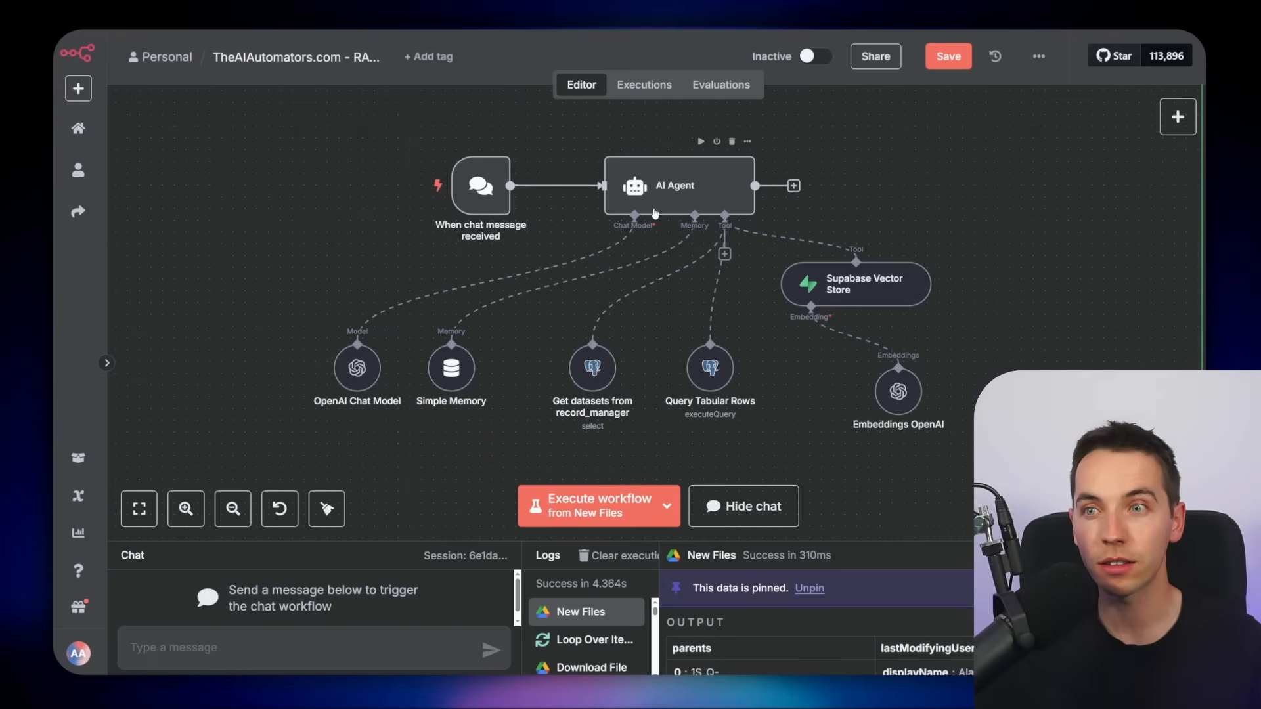
{"action": "scroll", "coordinate": [844, 341], "scroll_direction": "right", "scroll_amount": 1}
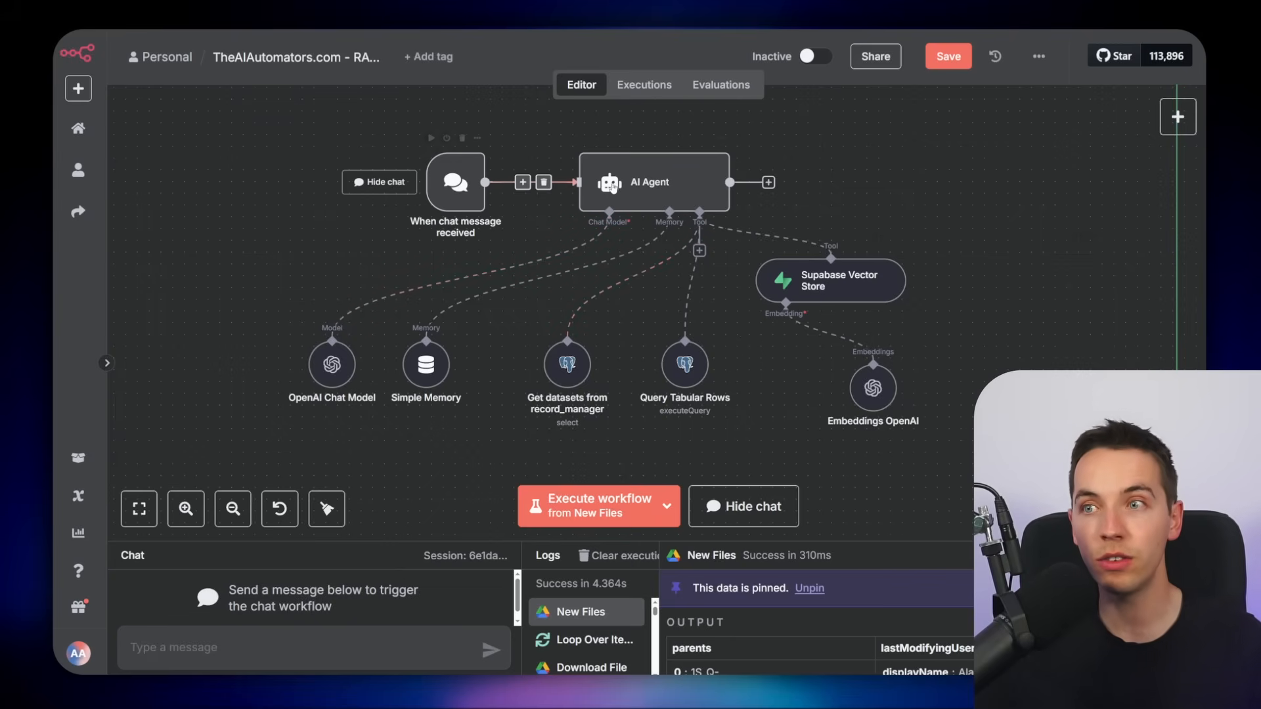
{"action": "double_click", "coordinate": [610, 190]}
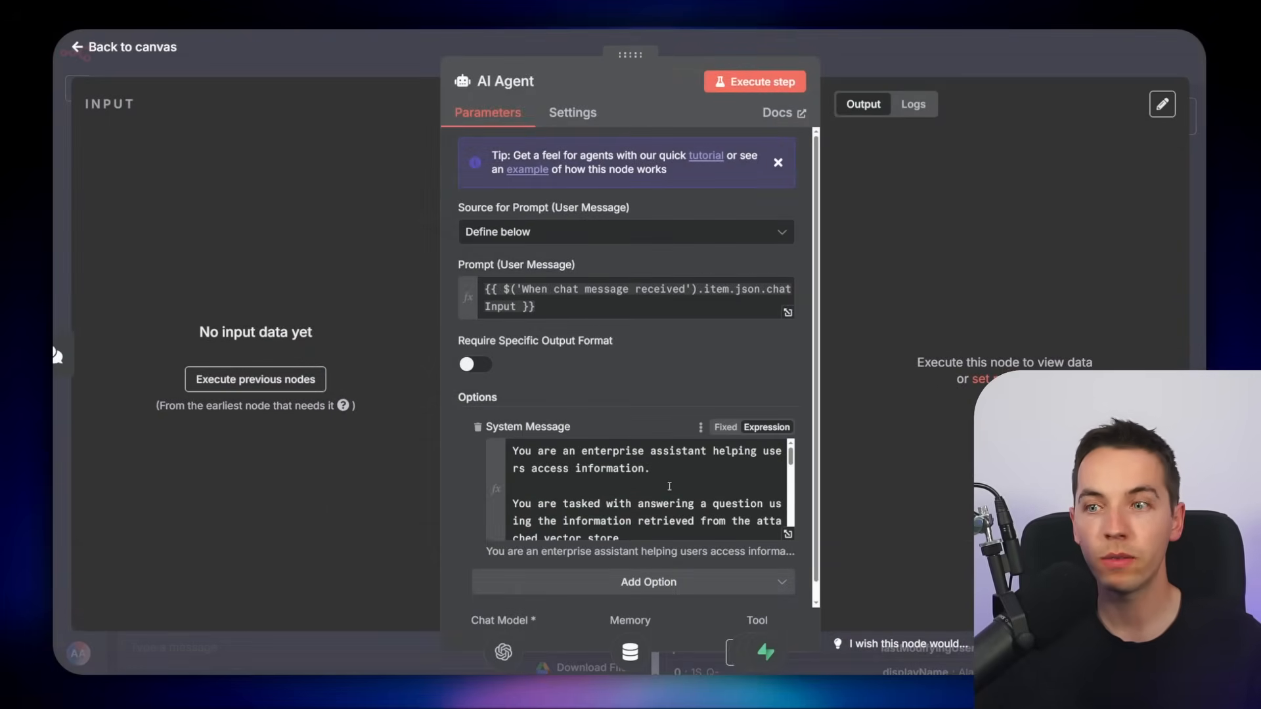
{"action": "key", "text": "Escape"}
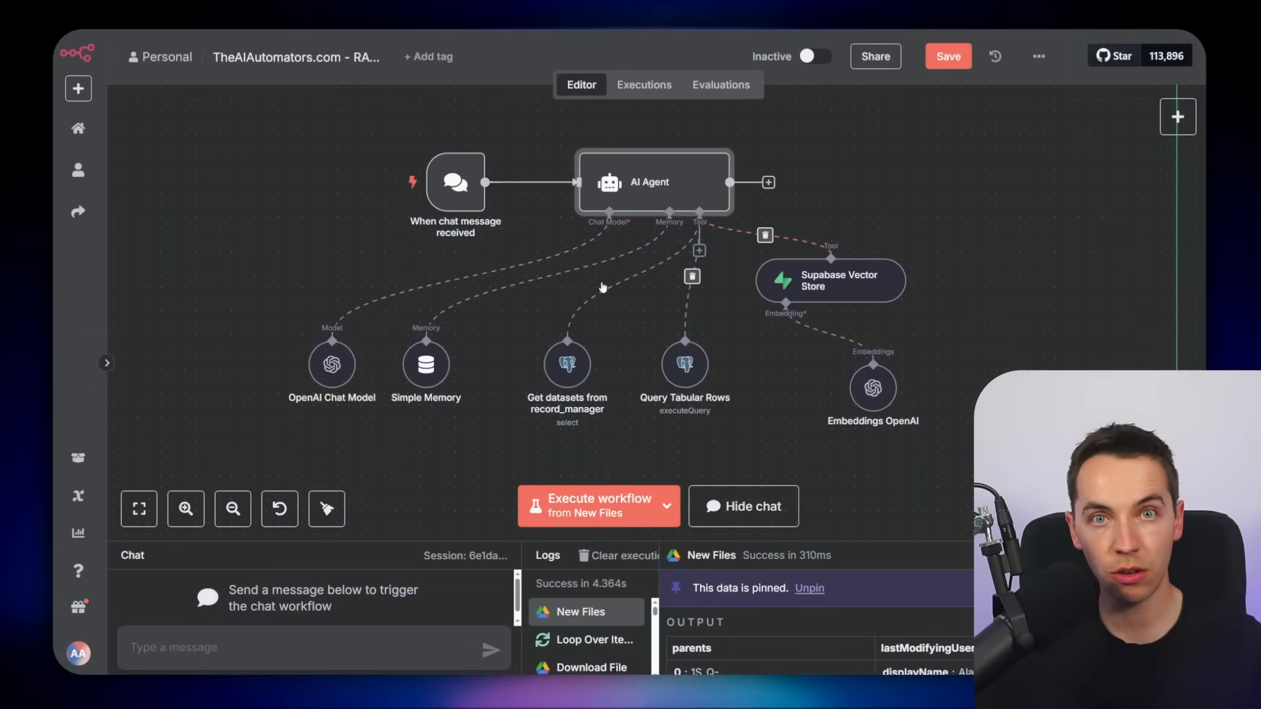
{"action": "left_click_drag", "start_coordinate": [468, 543], "coordinate": [468, 361]}
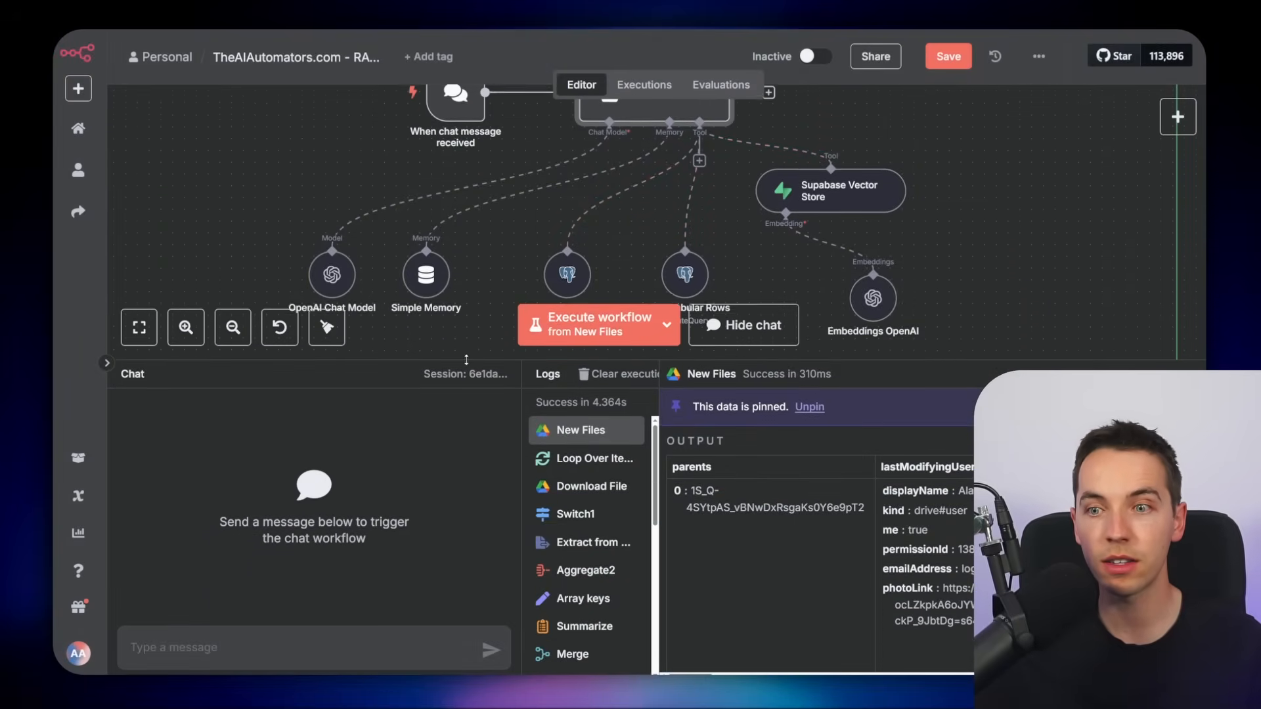
Ask the chat agent "how much money did the Electronics department make?" and follow its tool execution
{"action": "type", "text": "how much money did the "}
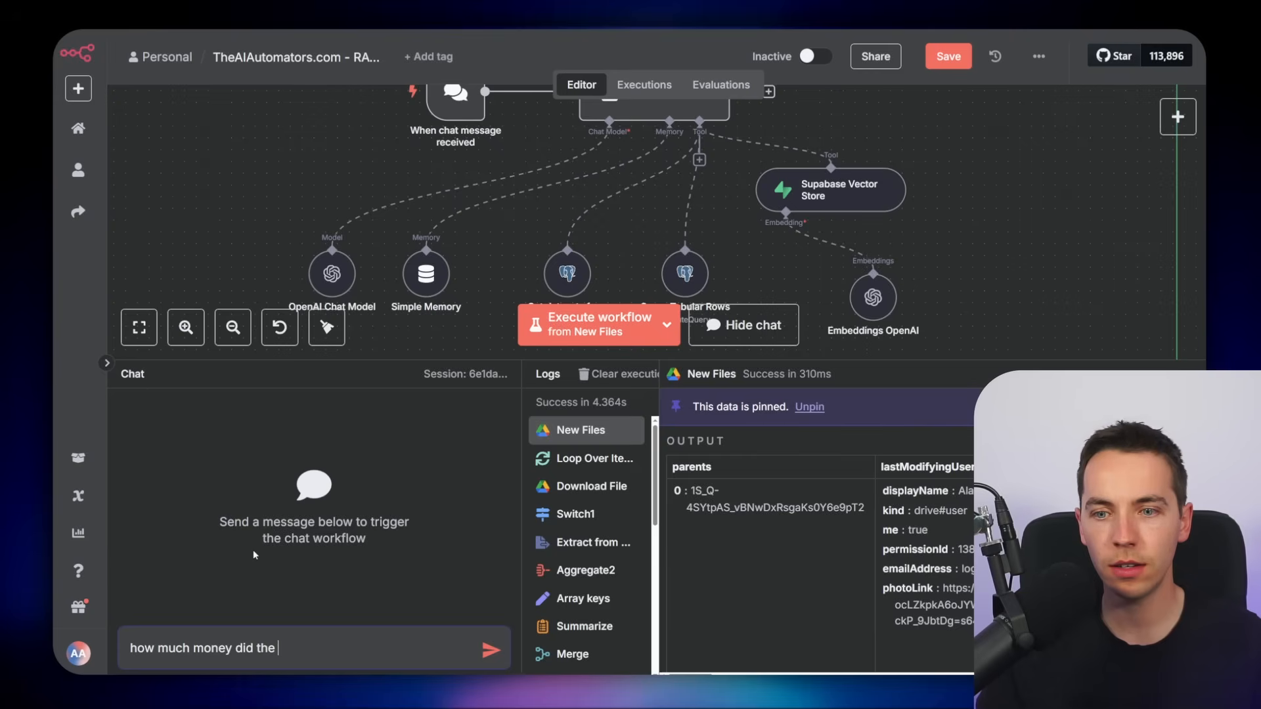
{"action": "type", "text": "Electronics department make?"}
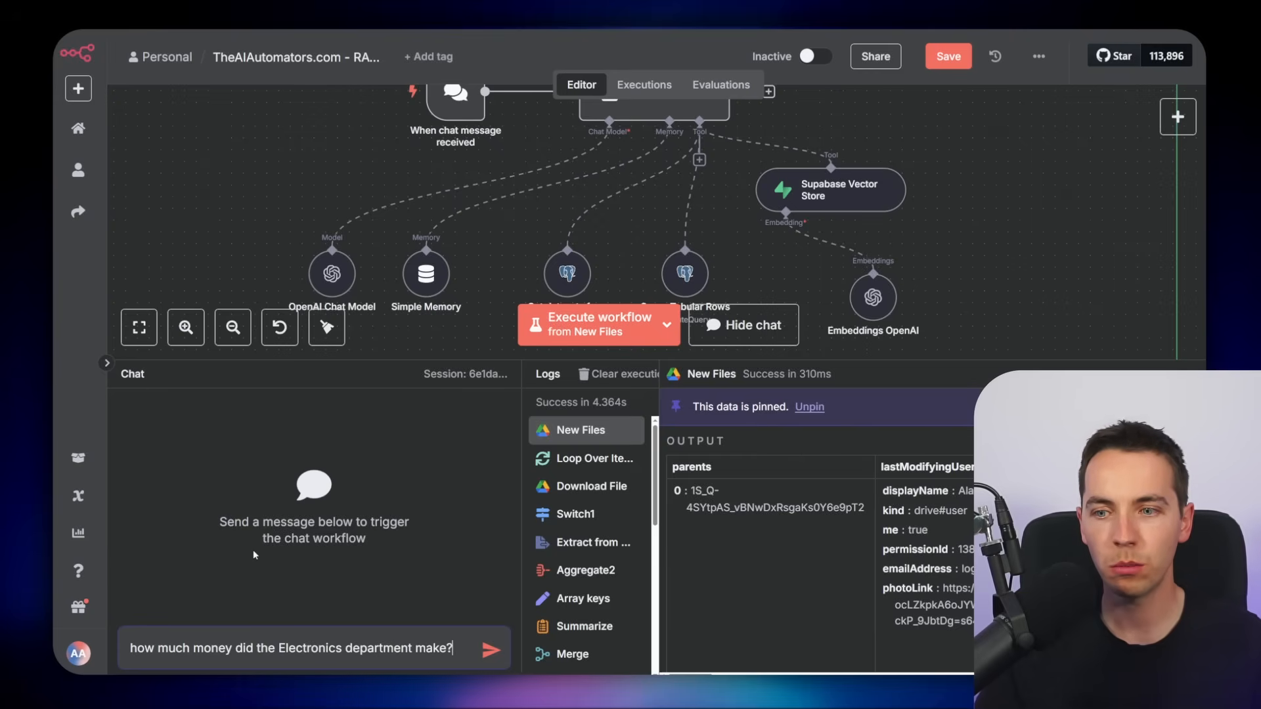
{"action": "key", "text": "Return"}
{"action": "scroll", "coordinate": [927, 197], "scroll_direction": "down", "scroll_amount": 2}
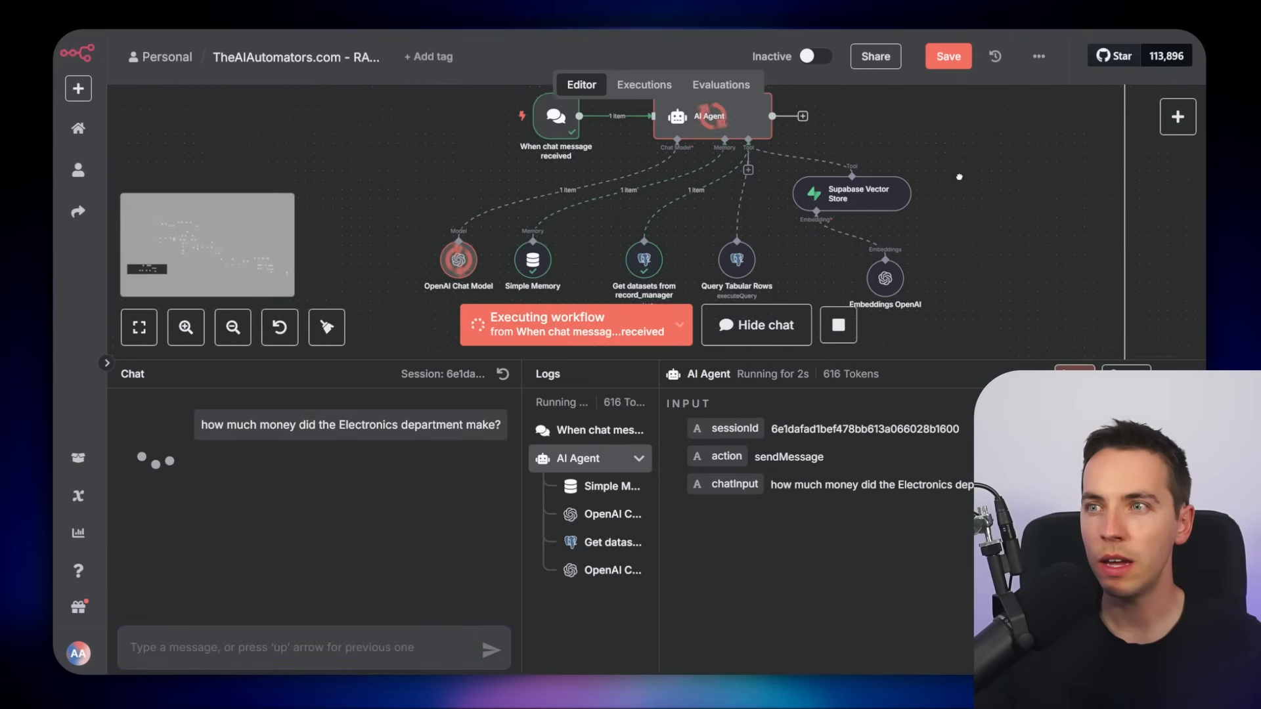
{"action": "scroll", "coordinate": [957, 176], "scroll_direction": "right", "scroll_amount": 1}
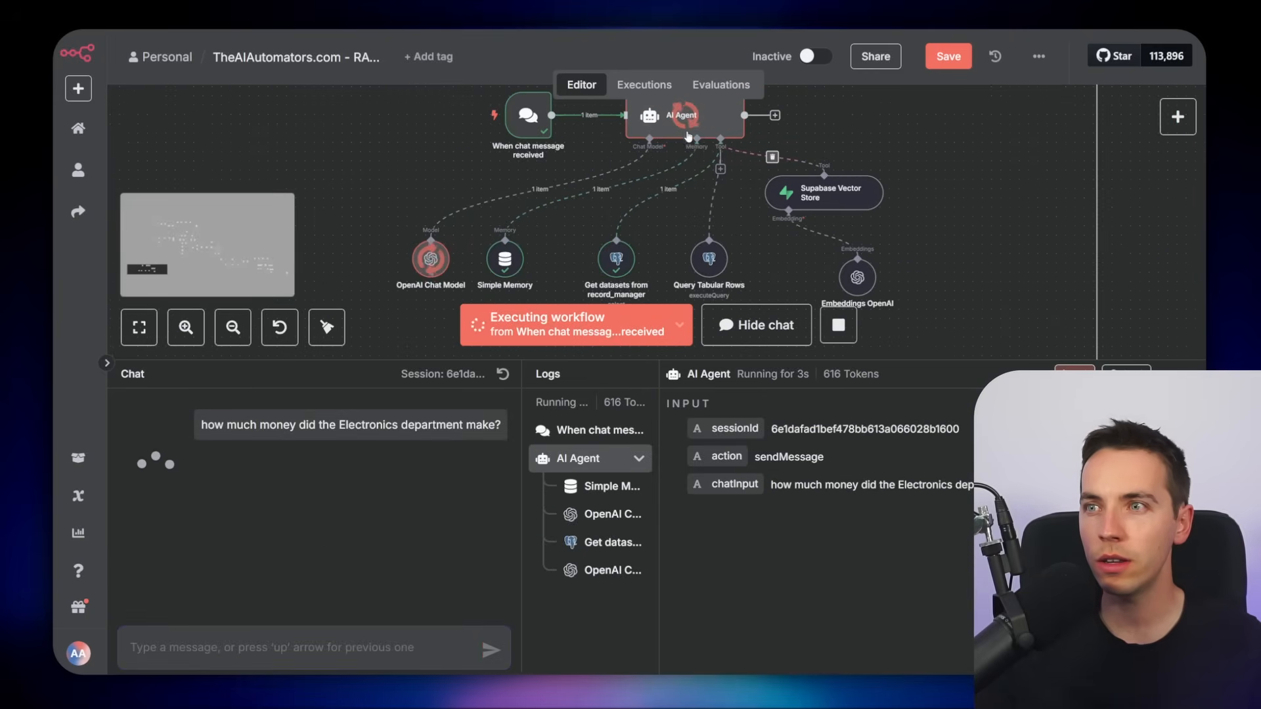
{"action": "scroll", "coordinate": [624, 189], "scroll_direction": "up", "scroll_amount": 2}
{"action": "left_click_drag", "start_coordinate": [666, 238], "coordinate": [581, 179]}
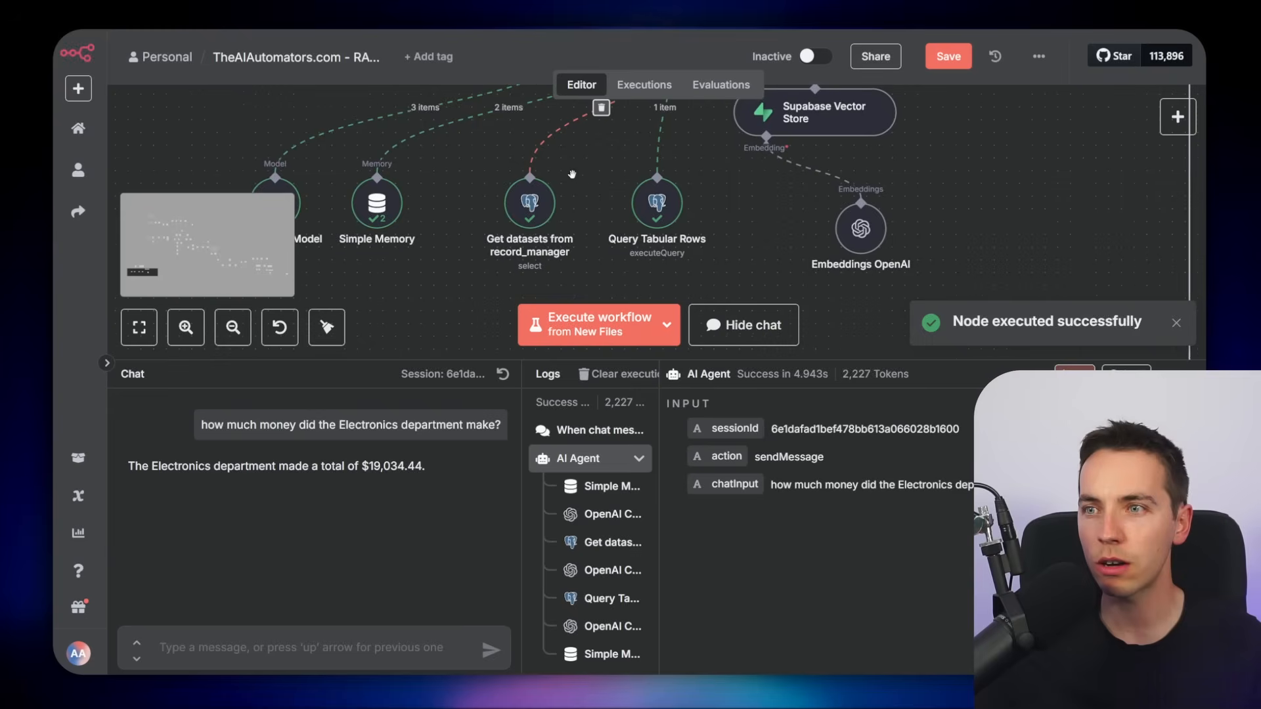
Review the agent's answer and open the Query Tabular Rows node to inspect the sql_query it received from the AI
{"action": "scroll", "coordinate": [581, 176], "scroll_direction": "up", "scroll_amount": 1}
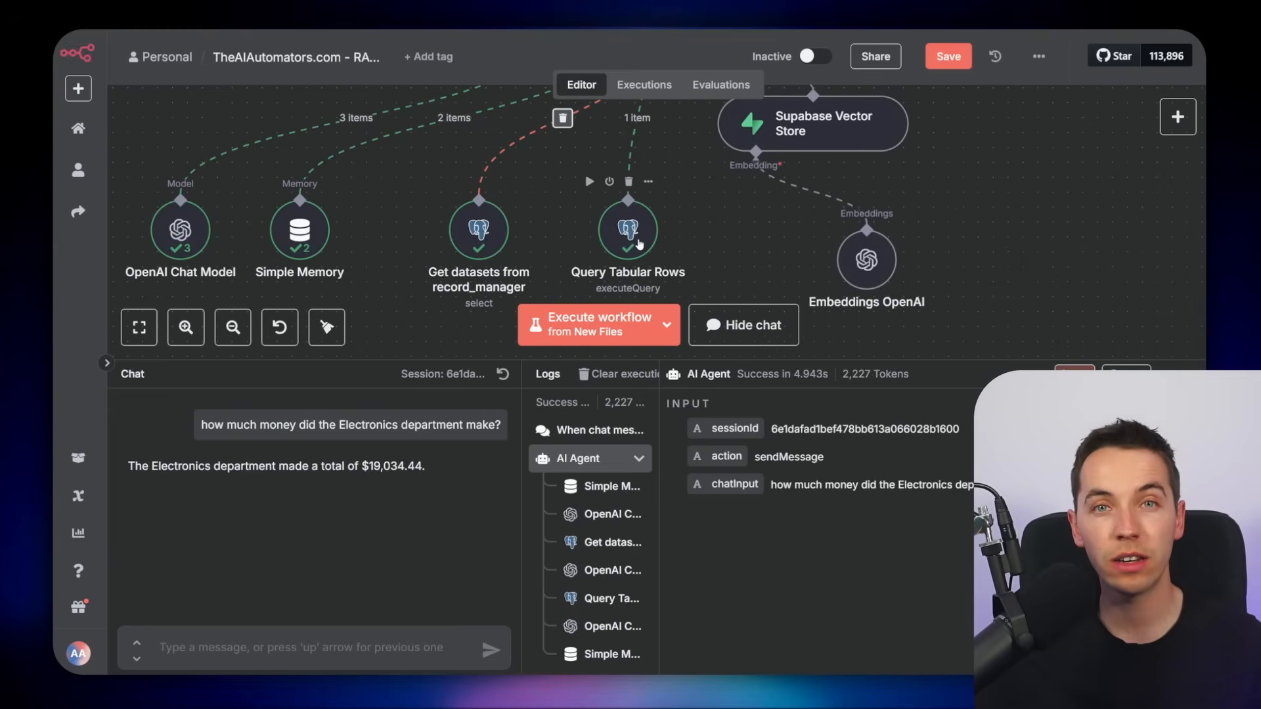
{"action": "scroll", "coordinate": [634, 246], "scroll_direction": "up", "scroll_amount": 1}
{"action": "left_click_drag", "start_coordinate": [447, 467], "coordinate": [159, 465]}
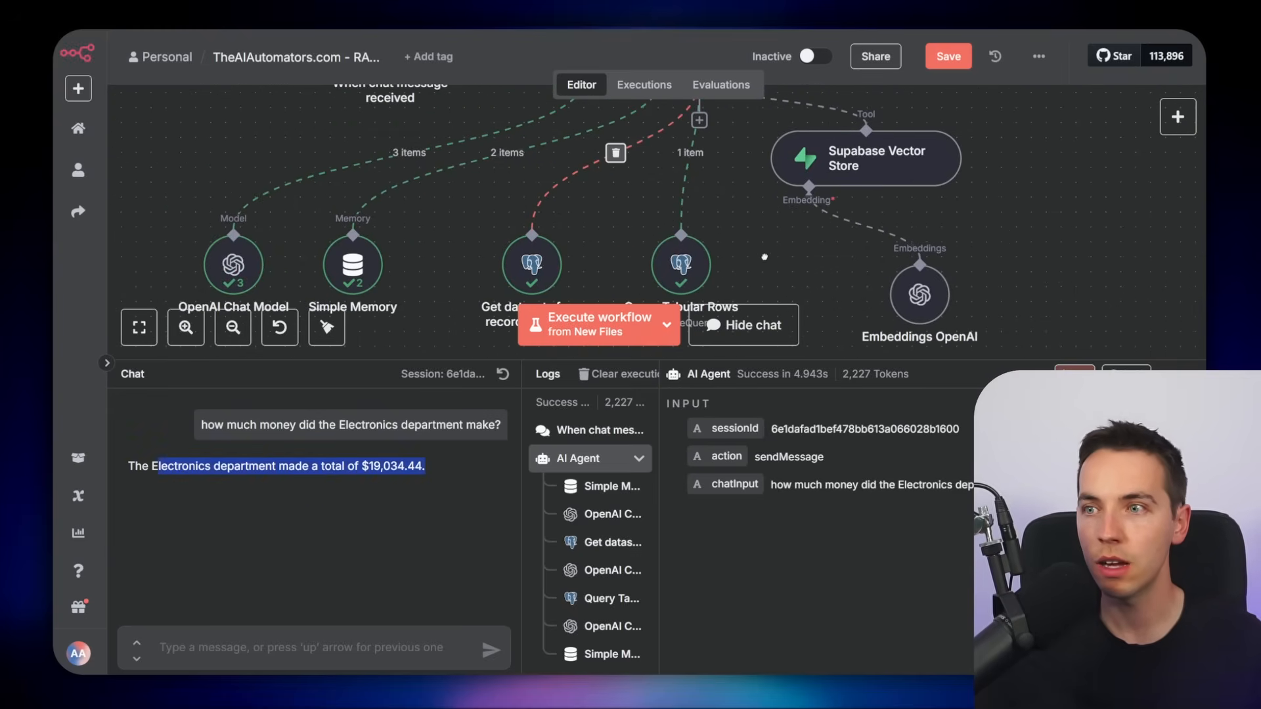
{"action": "scroll", "coordinate": [765, 255], "scroll_direction": "up", "scroll_amount": 1}
{"action": "double_click", "coordinate": [667, 347]}
{"action": "key", "text": "ctrl+plus"}
{"action": "left_click_drag", "start_coordinate": [236, 191], "coordinate": [330, 204]}
{"action": "left_click", "coordinate": [352, 220]}
{"action": "double_click", "coordinate": [379, 202]}
{"action": "left_click_drag", "start_coordinate": [231, 237], "coordinate": [322, 250]}
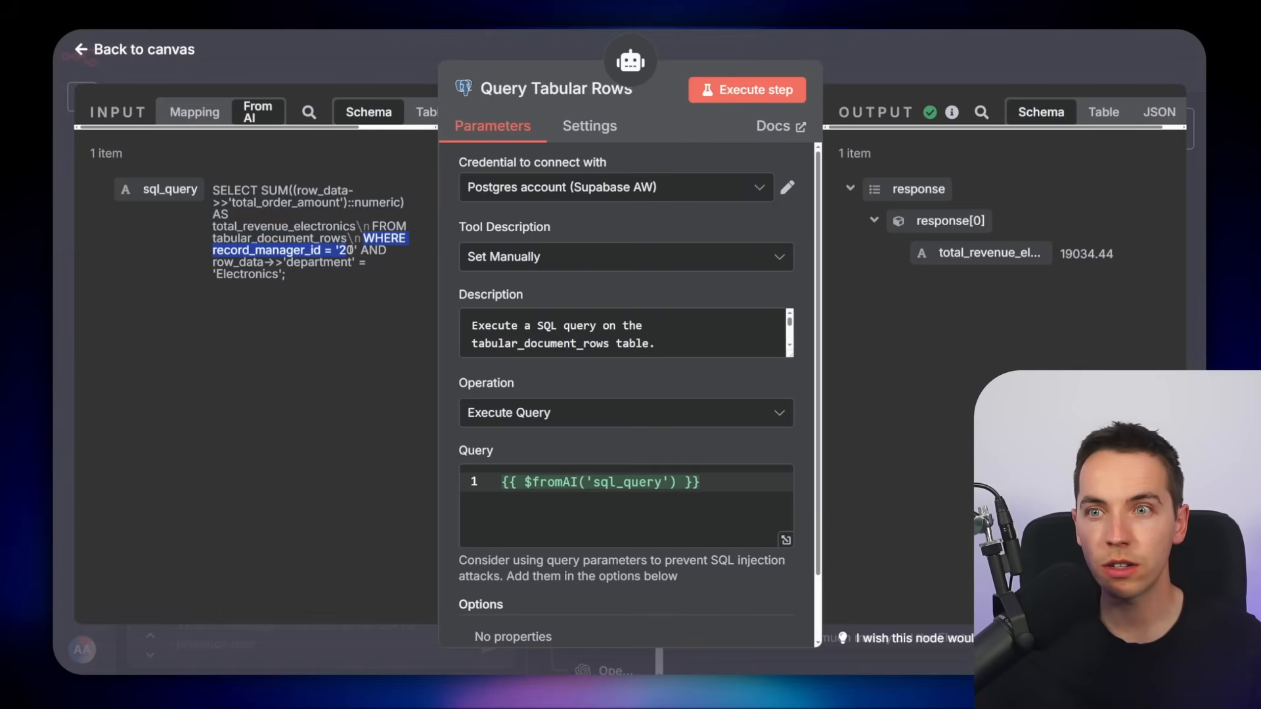
{"action": "left_click", "coordinate": [371, 249]}
{"action": "left_click_drag", "start_coordinate": [256, 275], "coordinate": [283, 273]}
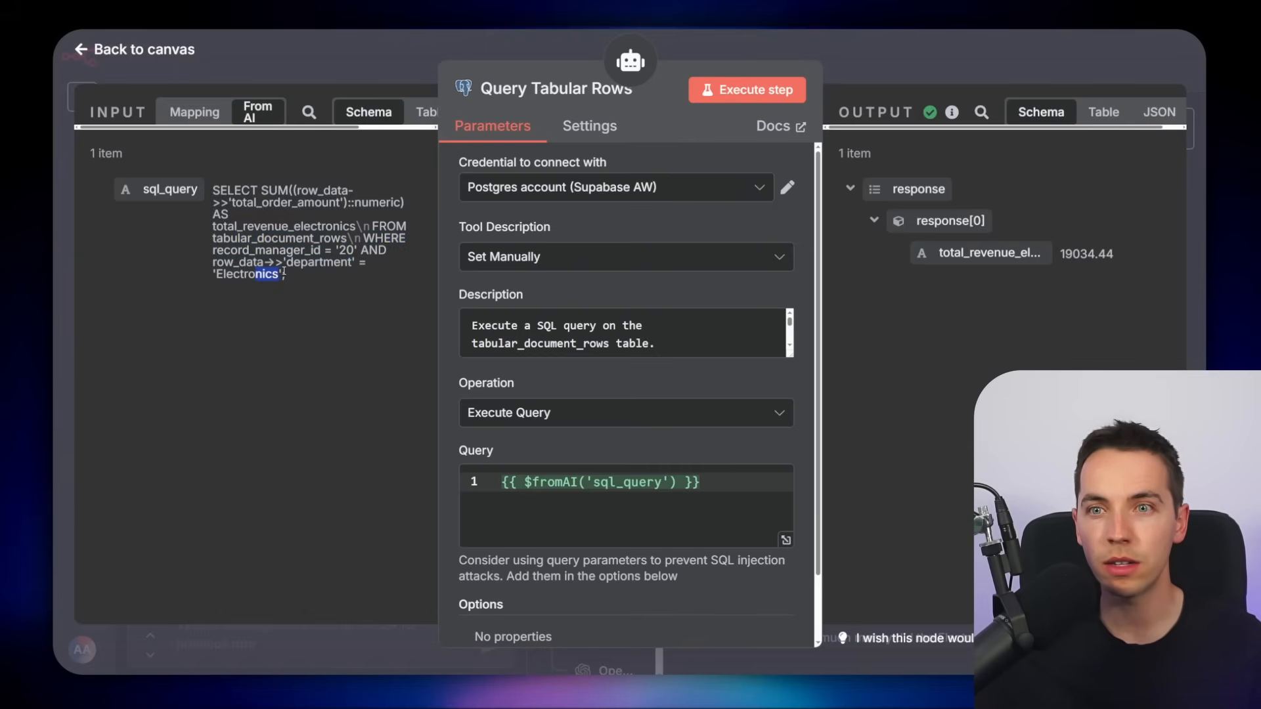
{"action": "left_click", "coordinate": [324, 279]}
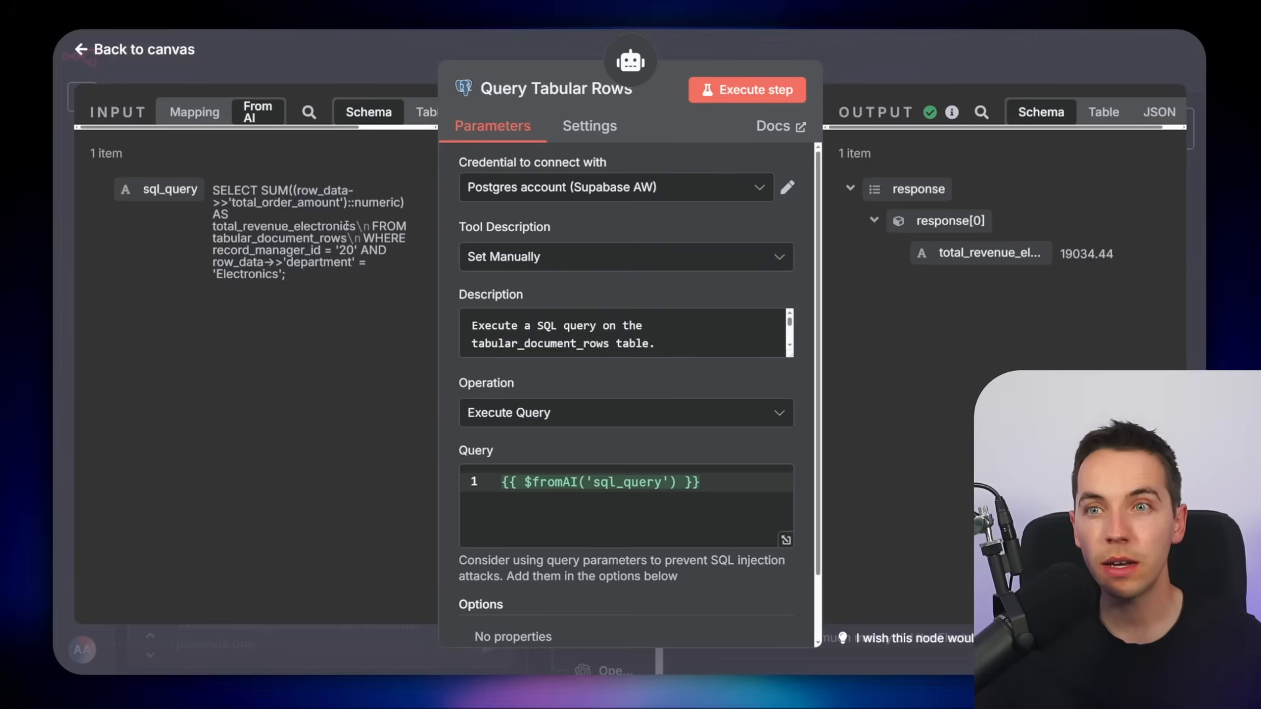
Walk through the generated SQL query in a formatter and compare its record_manager_id filter with the tabular_document_rows table
{"action": "left_click_drag", "start_coordinate": [299, 189], "coordinate": [288, 278]}
{"action": "triple_click", "coordinate": [287, 277]}
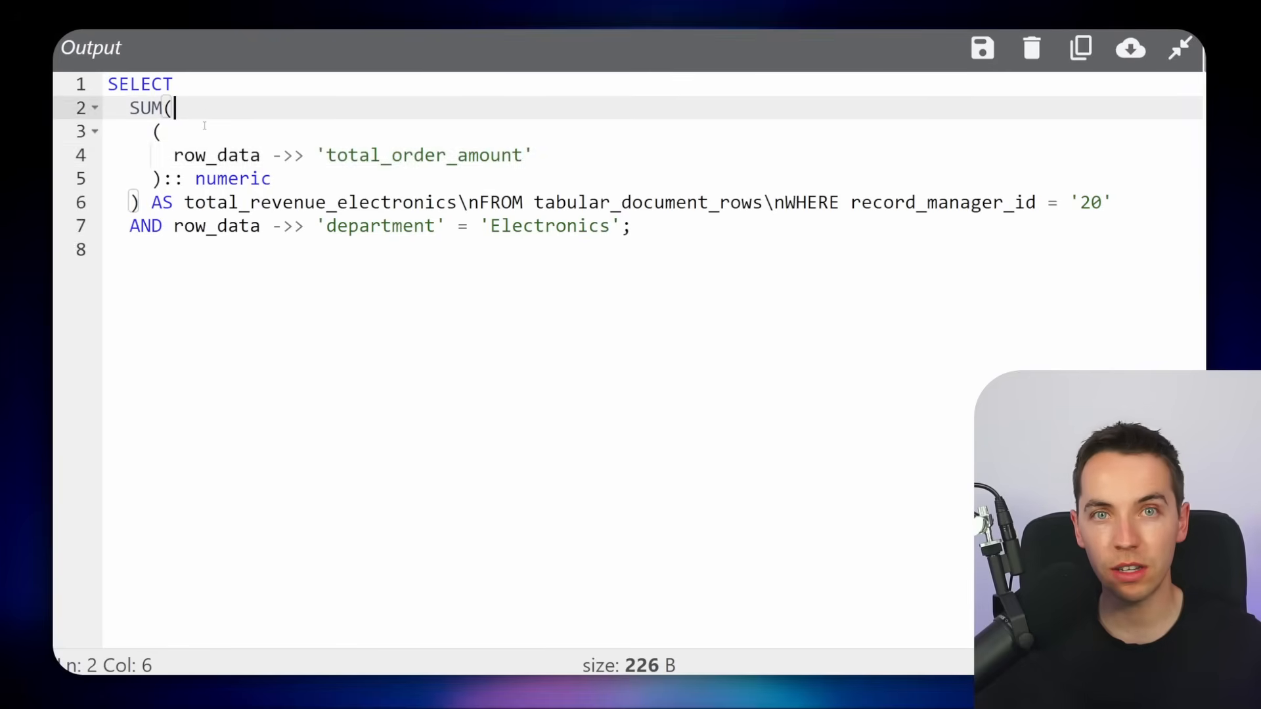
{"action": "left_click_drag", "start_coordinate": [131, 107], "coordinate": [163, 84]}
{"action": "left_click_drag", "start_coordinate": [175, 155], "coordinate": [260, 155]}
{"action": "key", "text": "End"}
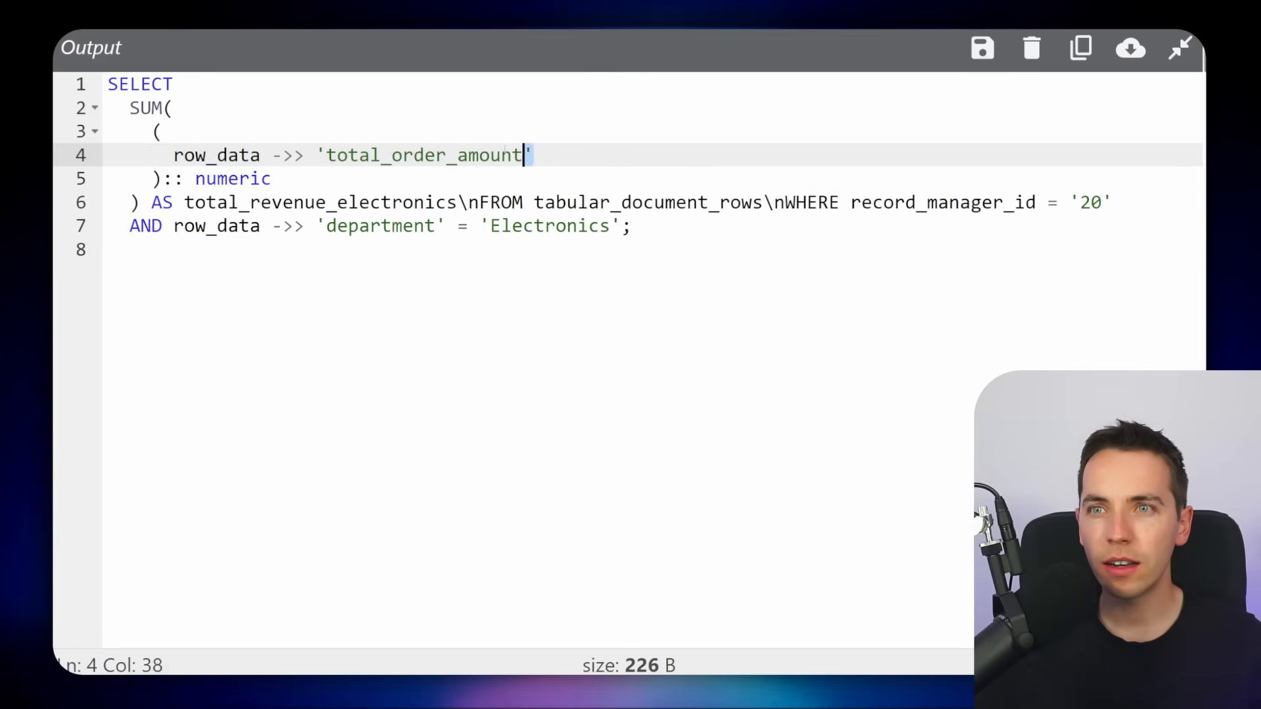
{"action": "left_click_drag", "start_coordinate": [534, 155], "coordinate": [315, 156]}
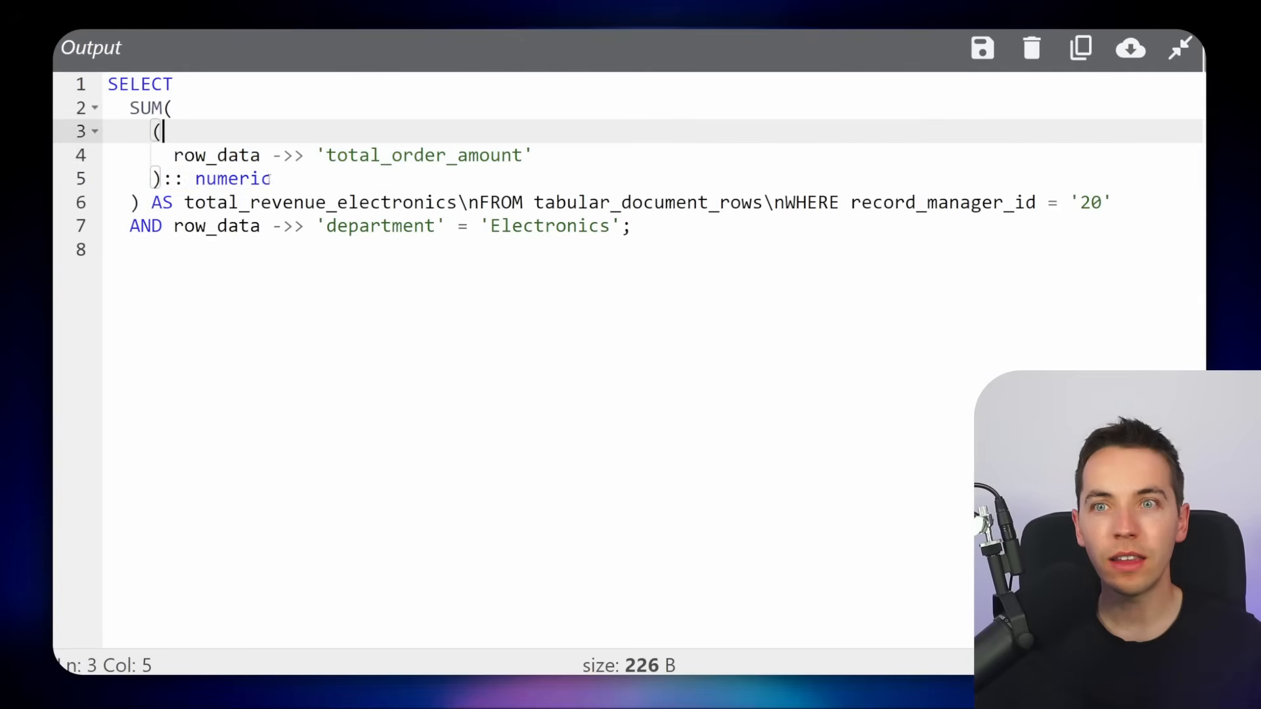
{"action": "left_click_drag", "start_coordinate": [271, 179], "coordinate": [153, 131]}
{"action": "left_click", "coordinate": [264, 179]}
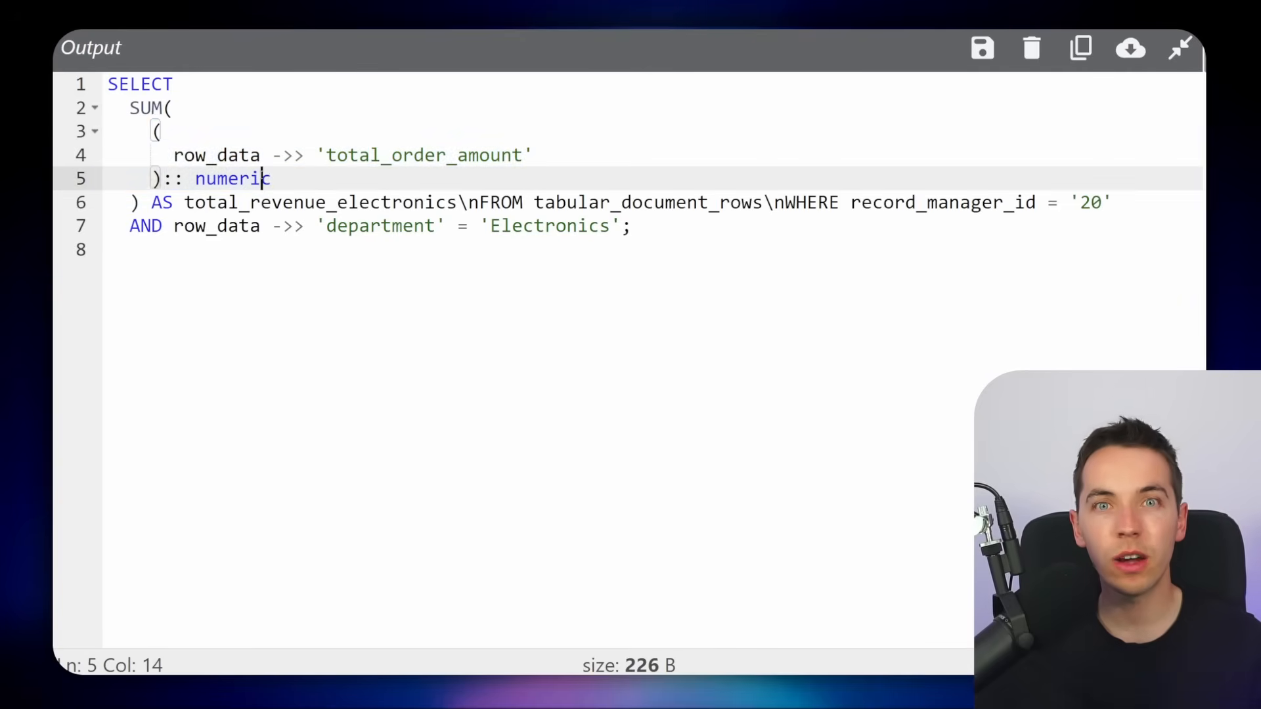
{"action": "left_click", "coordinate": [291, 180]}
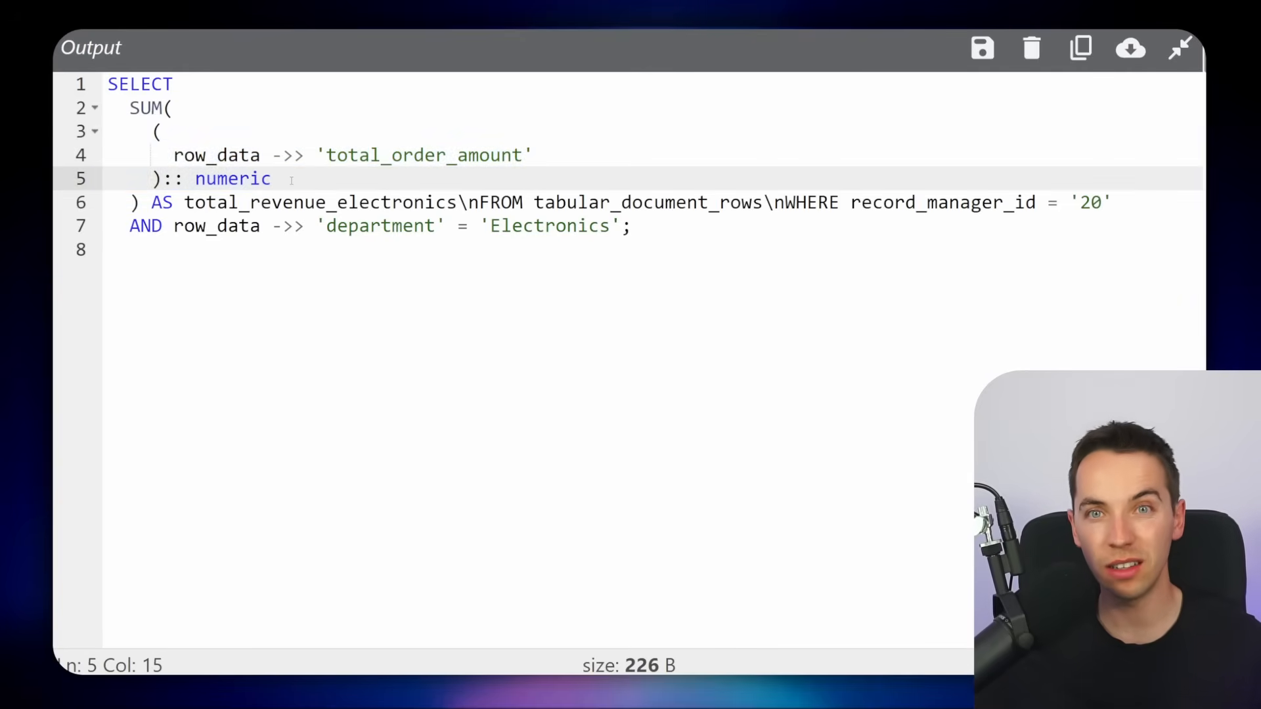
{"action": "left_click_drag", "start_coordinate": [469, 202], "coordinate": [163, 202]}
{"action": "left_click", "coordinate": [557, 202]}
{"action": "left_click_drag", "start_coordinate": [533, 202], "coordinate": [765, 202]}
{"action": "left_click_drag", "start_coordinate": [852, 202], "coordinate": [1124, 203]}
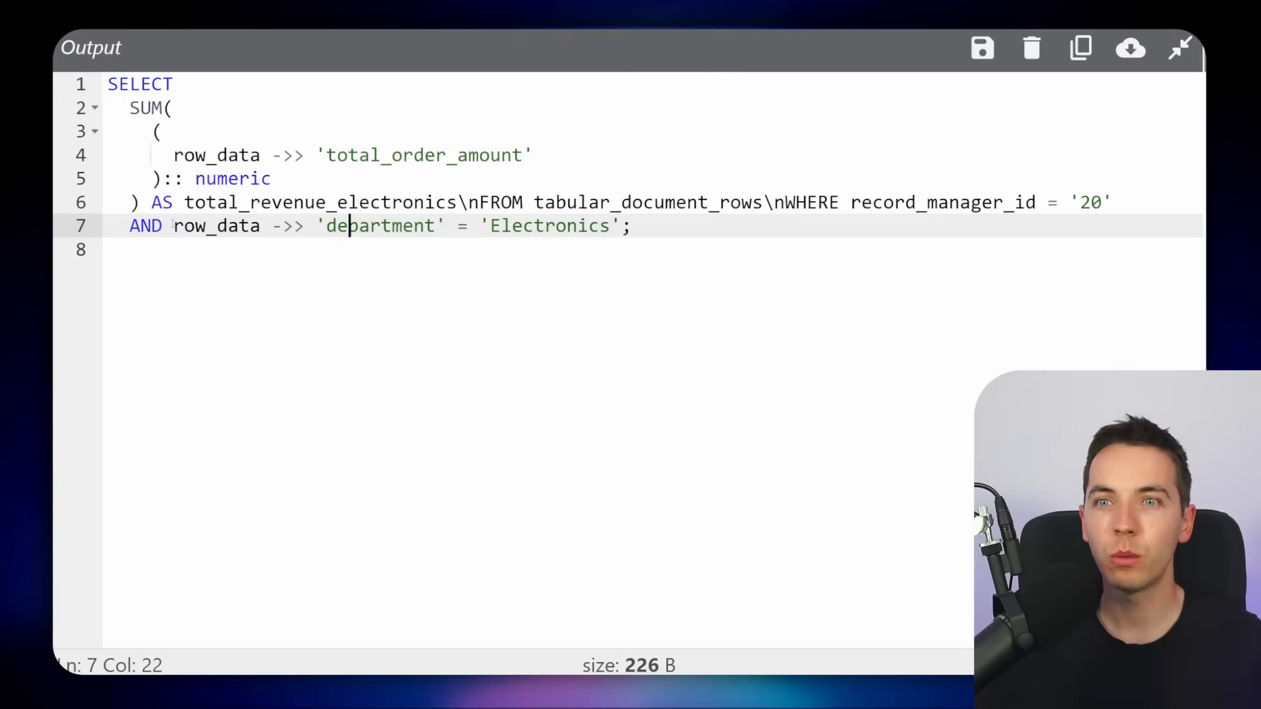
{"action": "left_click_drag", "start_coordinate": [173, 226], "coordinate": [520, 226]}
{"action": "left_click", "coordinate": [557, 226]}
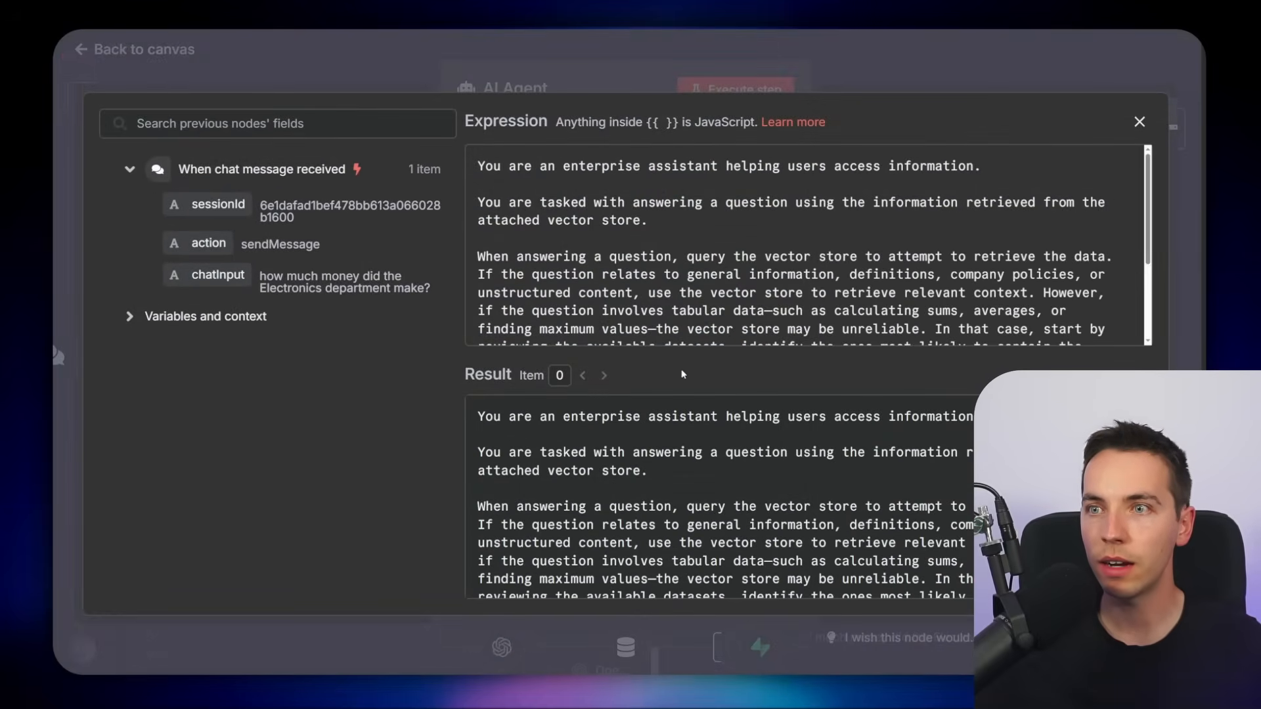
Open the AI Agent's system message in the expression editor and read through its instructions
{"action": "left_click_drag", "start_coordinate": [493, 166], "coordinate": [687, 166]}
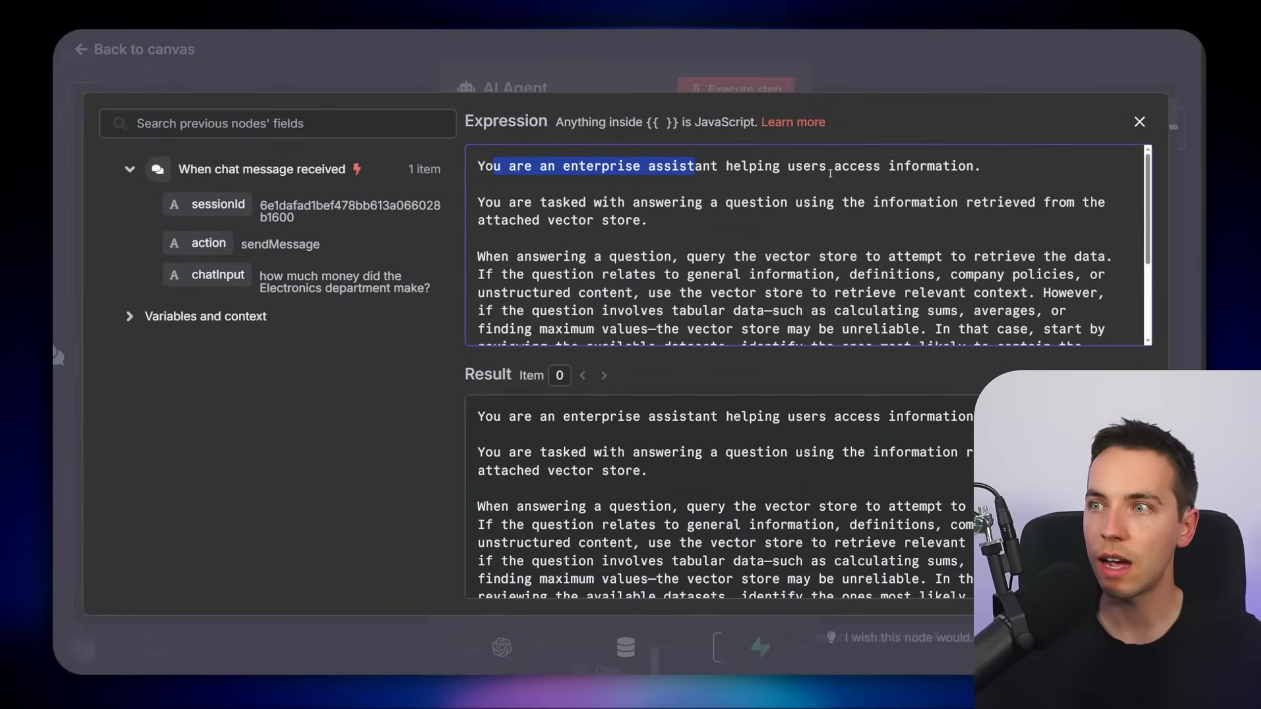
{"action": "left_click", "coordinate": [829, 168]}
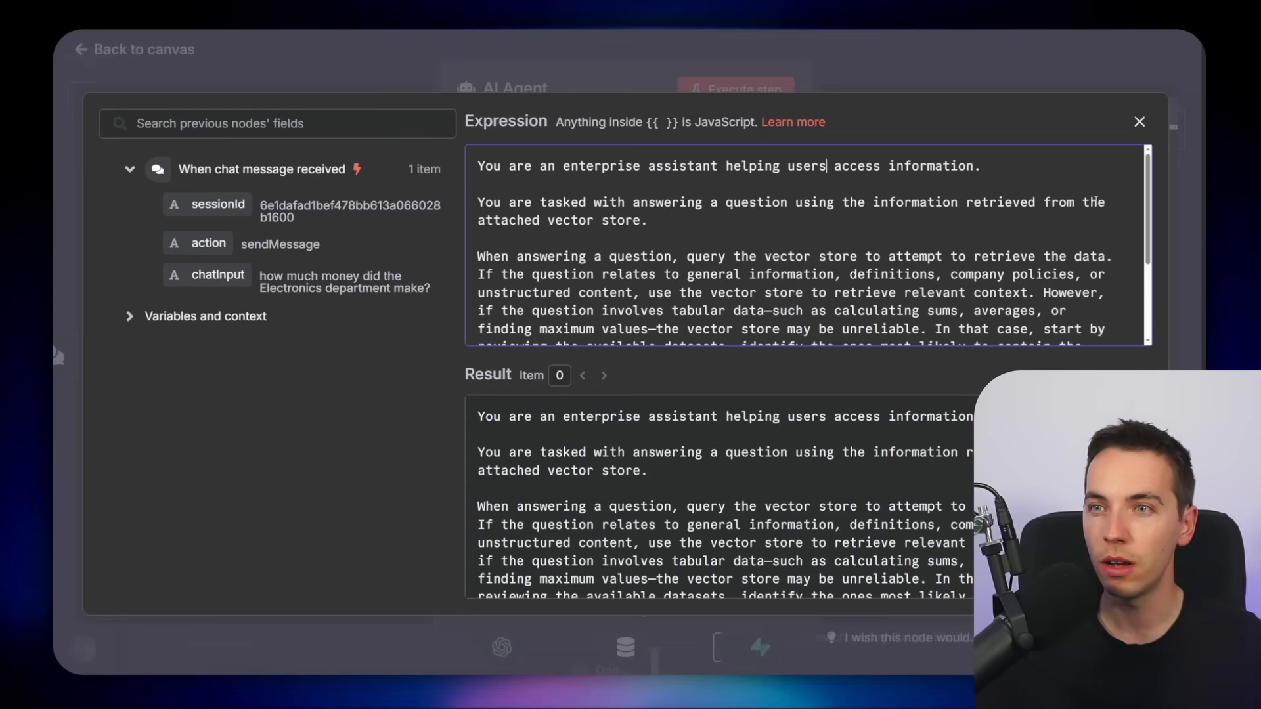
{"action": "scroll", "coordinate": [1095, 199], "scroll_direction": "down", "scroll_amount": 2}
{"action": "scroll", "coordinate": [714, 247], "scroll_direction": "up", "scroll_amount": 1}
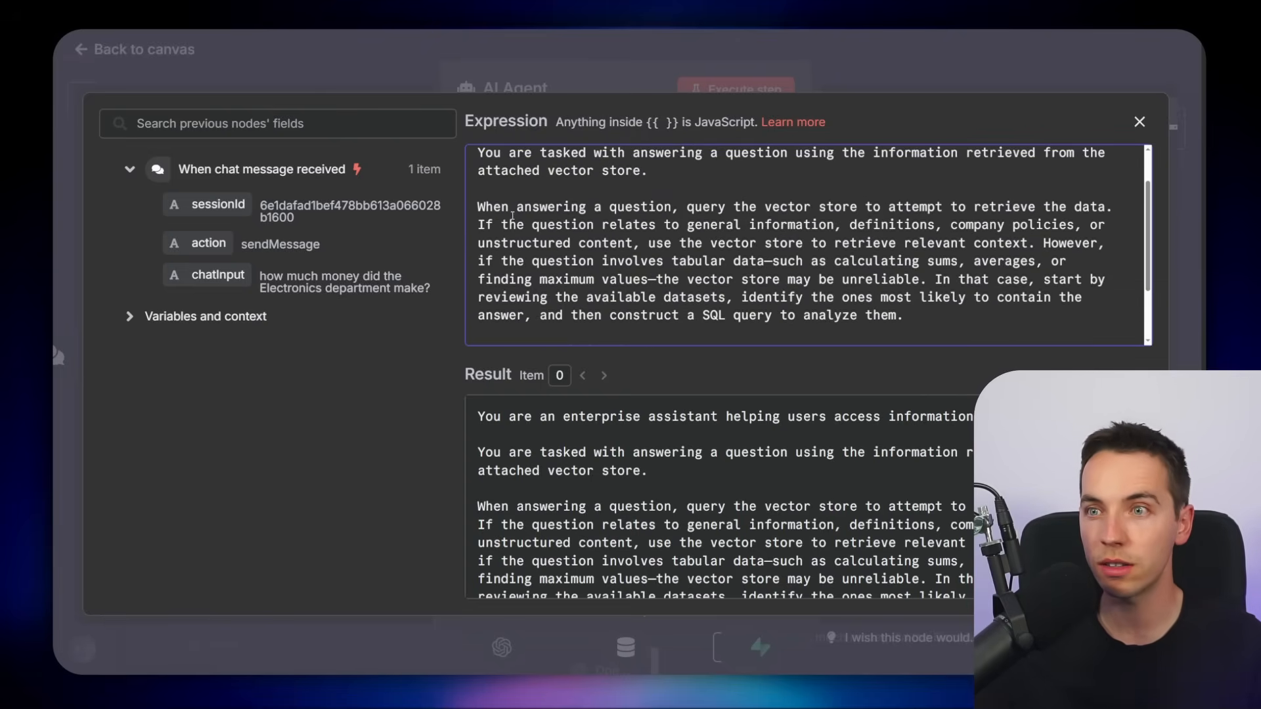
{"action": "left_click_drag", "start_coordinate": [480, 207], "coordinate": [1034, 209]}
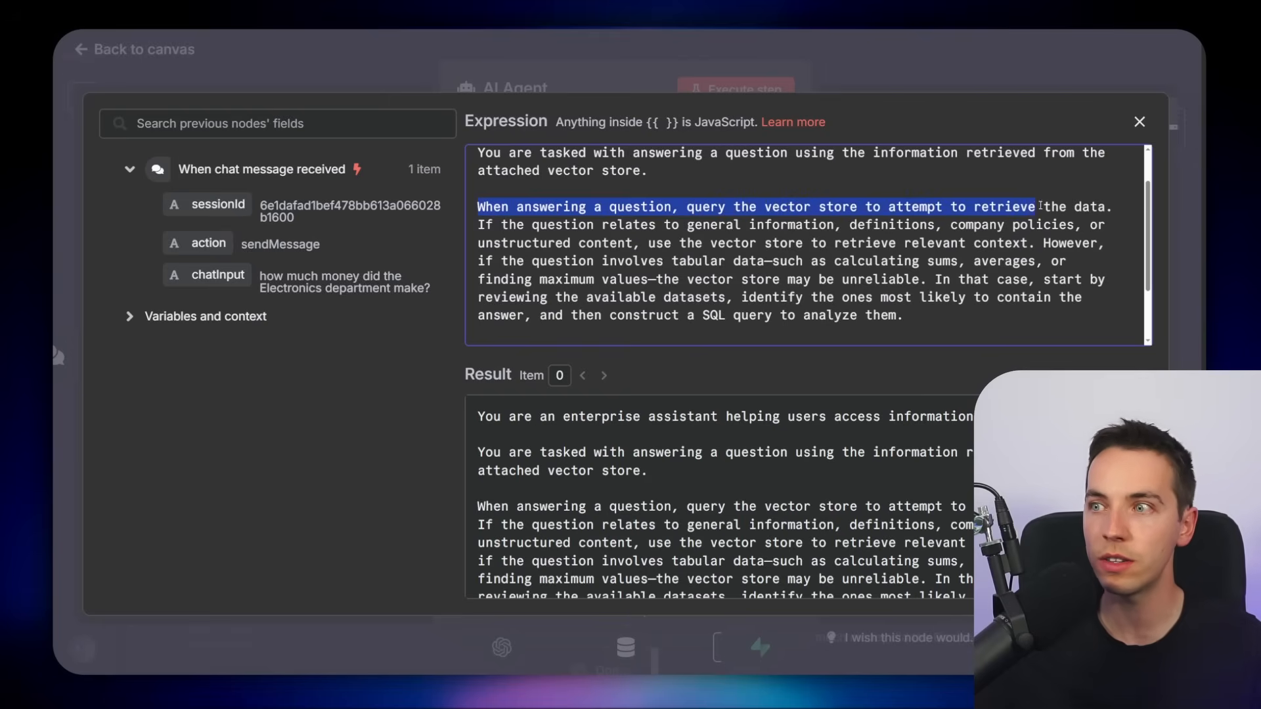
{"action": "left_click", "coordinate": [988, 212]}
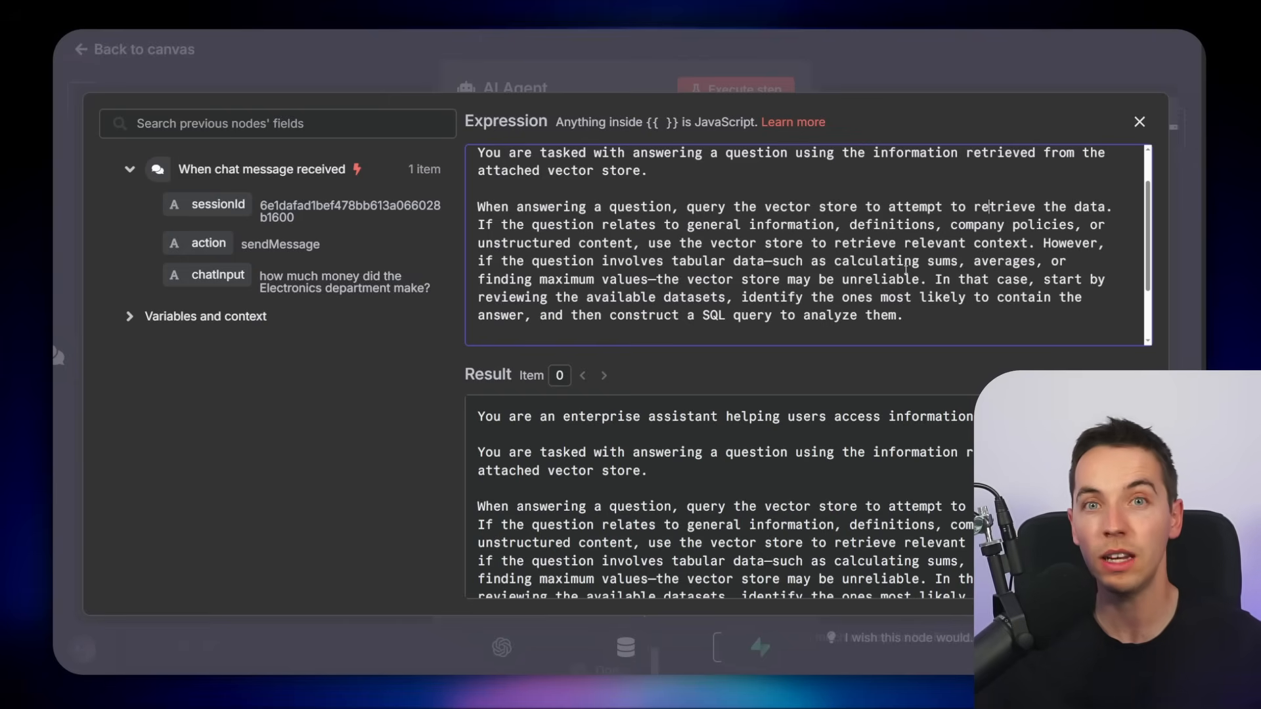
{"action": "scroll", "coordinate": [906, 269], "scroll_direction": "down", "scroll_amount": 2}
{"action": "left_click_drag", "start_coordinate": [492, 270], "coordinate": [1050, 273]}
{"action": "left_click_drag", "start_coordinate": [479, 306], "coordinate": [605, 309]}
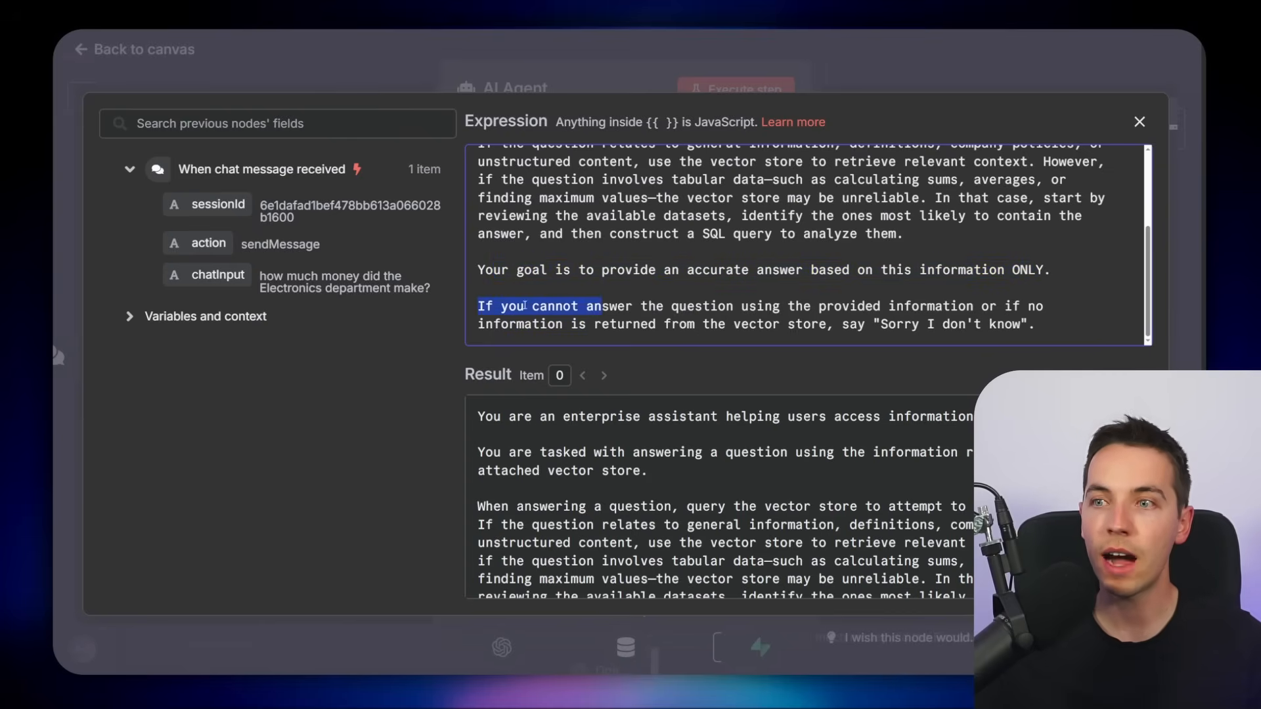
{"action": "left_click", "coordinate": [527, 306]}
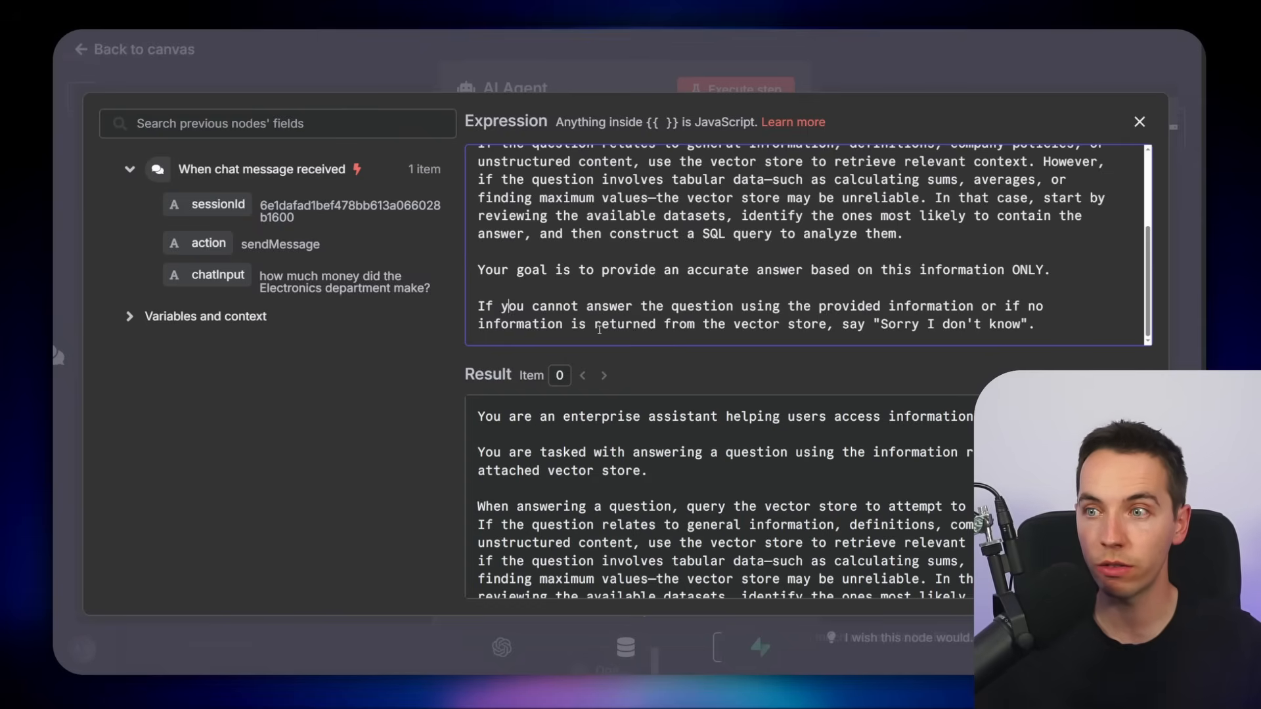
{"action": "left_click_drag", "start_coordinate": [861, 329], "coordinate": [926, 326]}
{"action": "left_click", "coordinate": [973, 325]}
{"action": "left_click_drag", "start_coordinate": [1036, 325], "coordinate": [471, 310]}
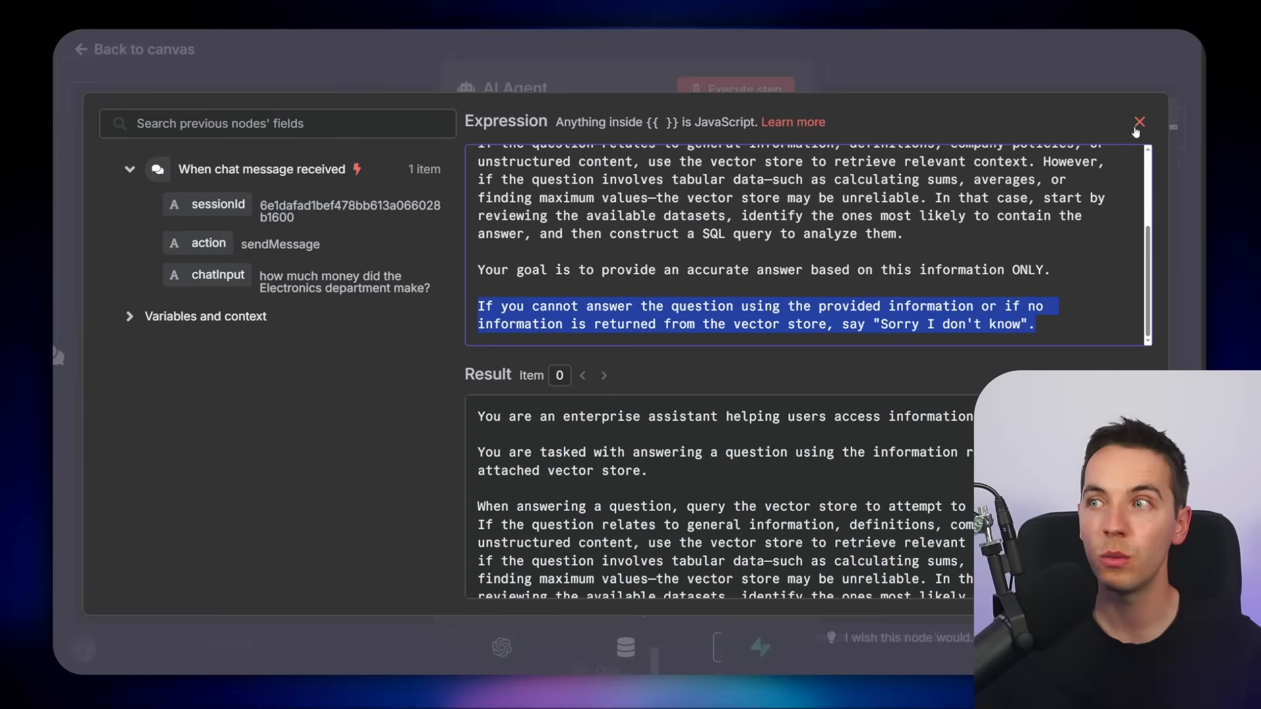
{"action": "left_click", "coordinate": [1141, 124]}
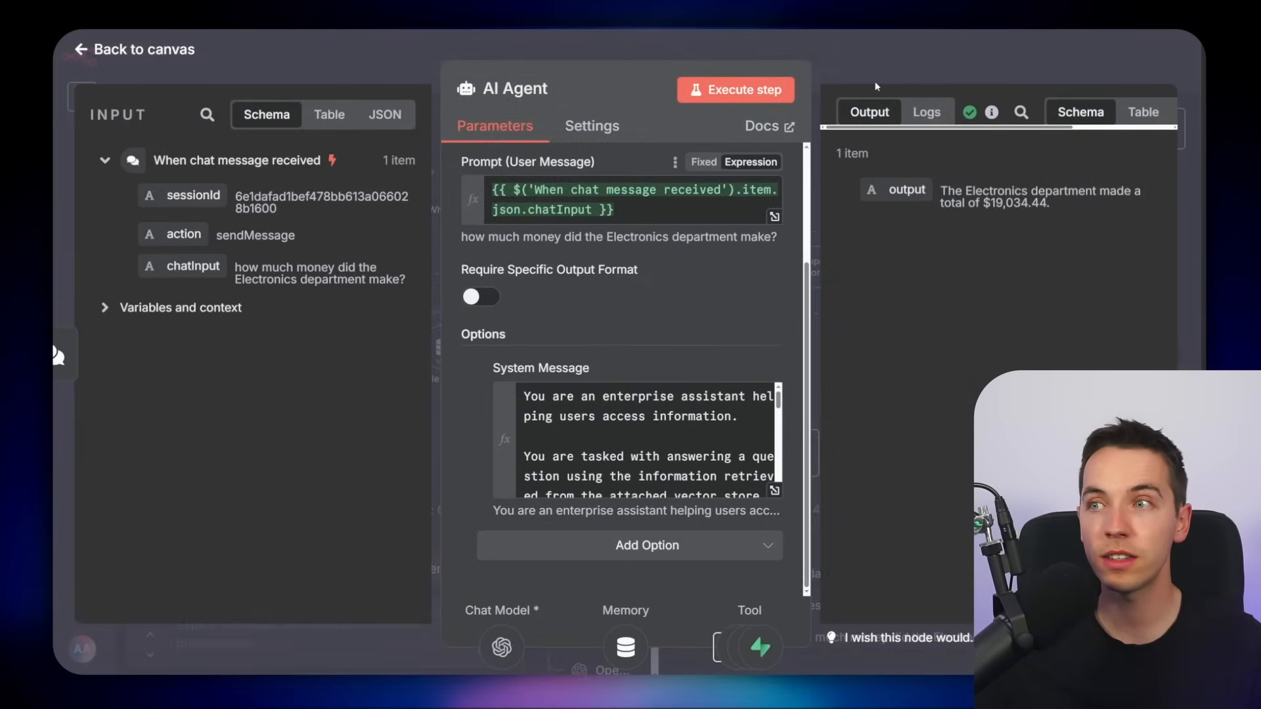
Open the Supabase Vector Store tool node to review its settings, then return to the canvas
{"action": "key", "text": "Escape"}
{"action": "double_click", "coordinate": [871, 277]}
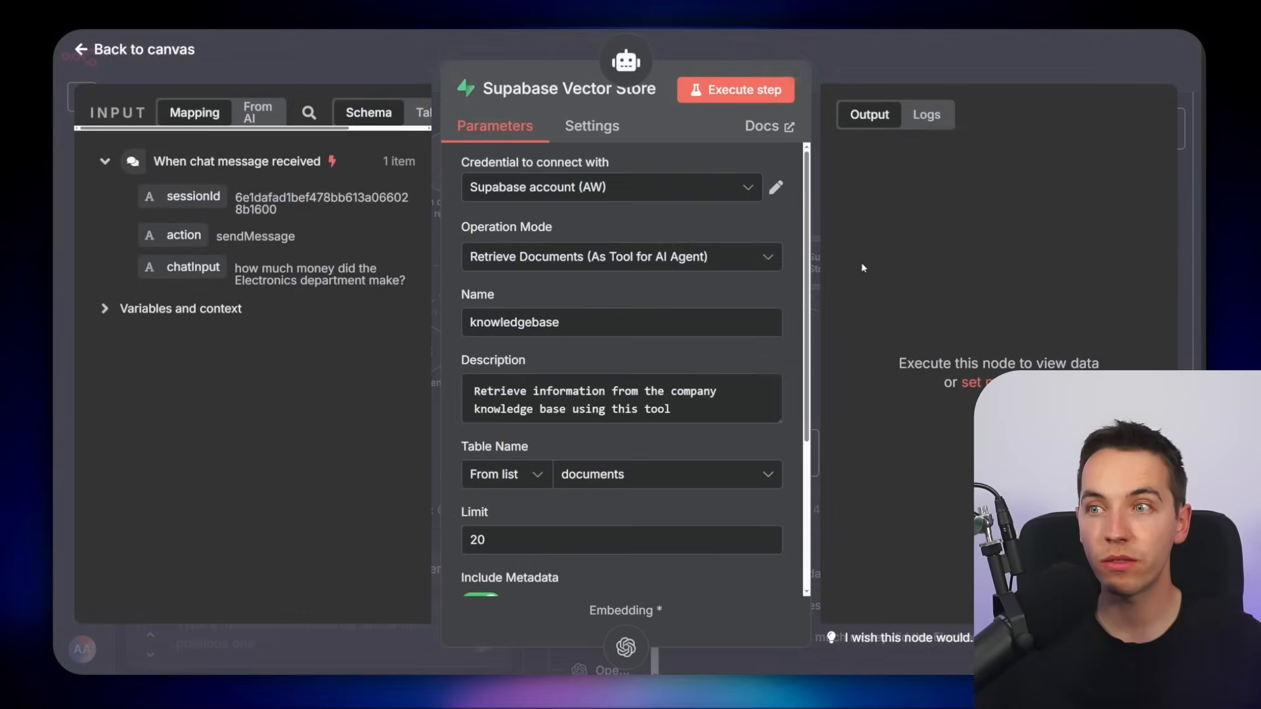
{"action": "left_click", "coordinate": [885, 74]}
{"action": "scroll", "coordinate": [786, 338], "scroll_direction": "up", "scroll_amount": 2}
{"action": "left_click_drag", "start_coordinate": [786, 341], "coordinate": [836, 317]}
{"action": "scroll", "coordinate": [880, 316], "scroll_direction": "up", "scroll_amount": 1}
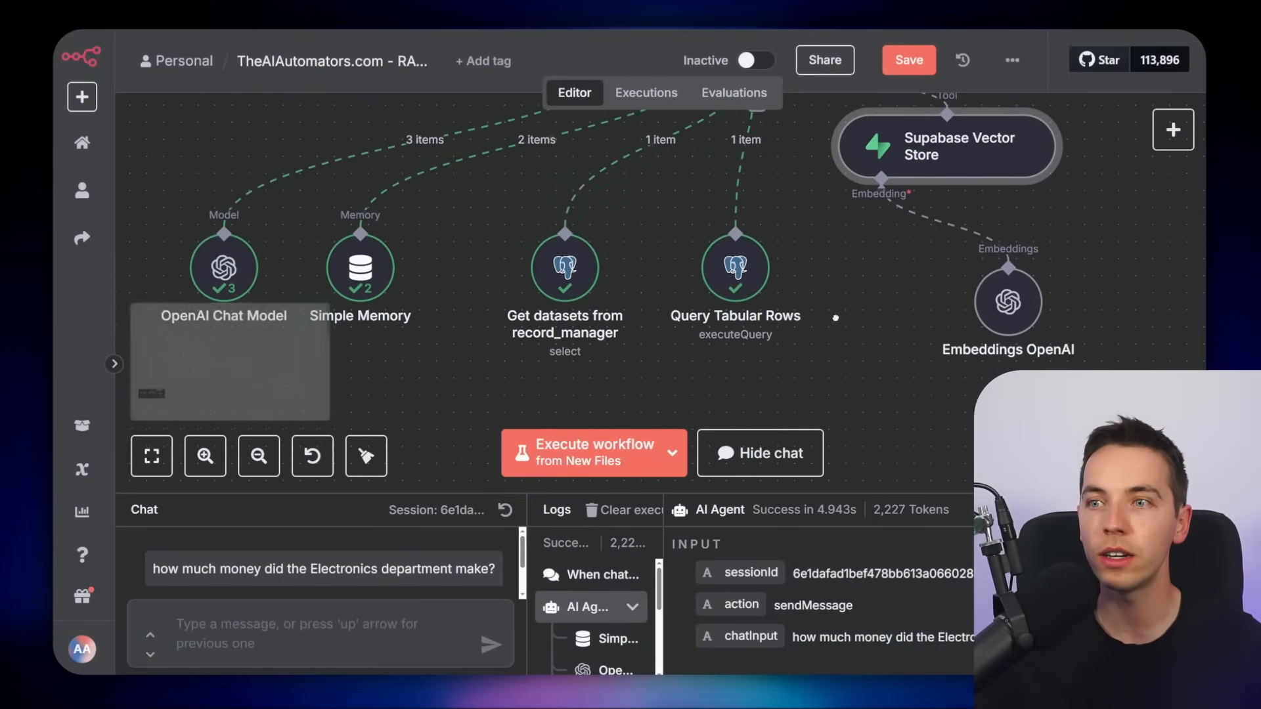
Open the Get datasets from record_manager node and review its tool description and data_type row filter
{"action": "left_click", "coordinate": [568, 278]}
{"action": "double_click", "coordinate": [569, 278]}
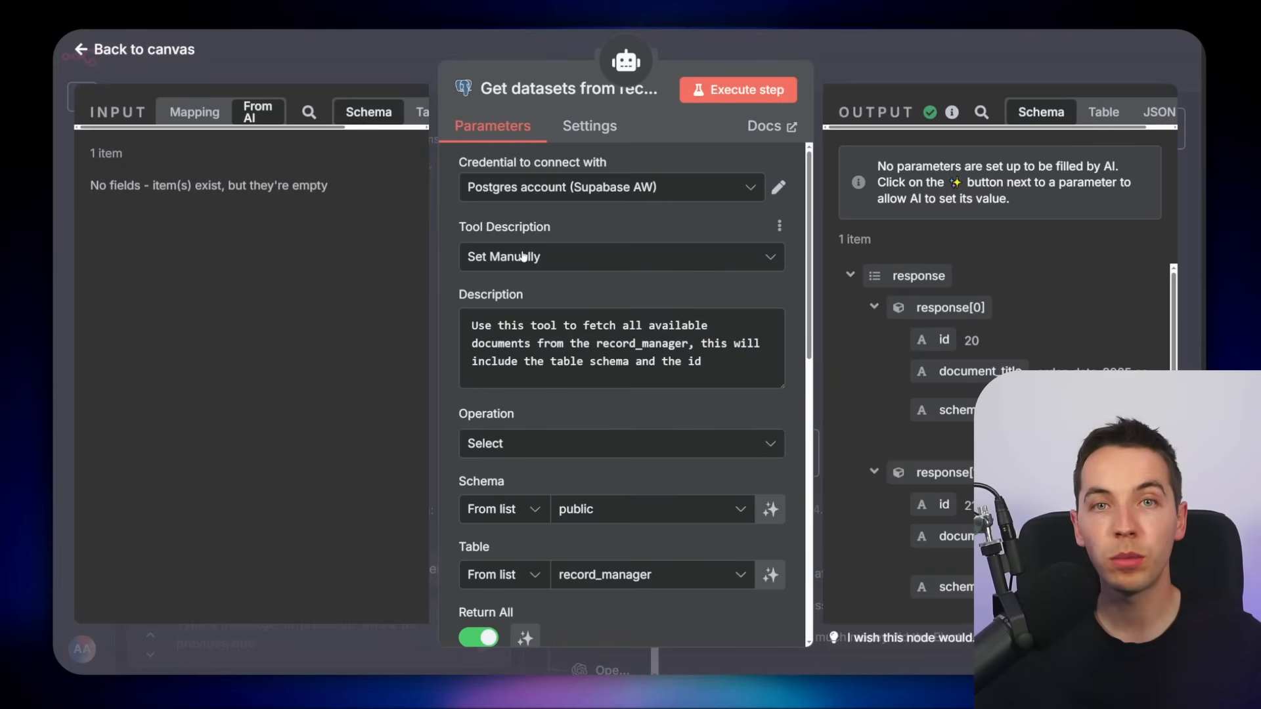
{"action": "left_click_drag", "start_coordinate": [471, 325], "coordinate": [742, 357]}
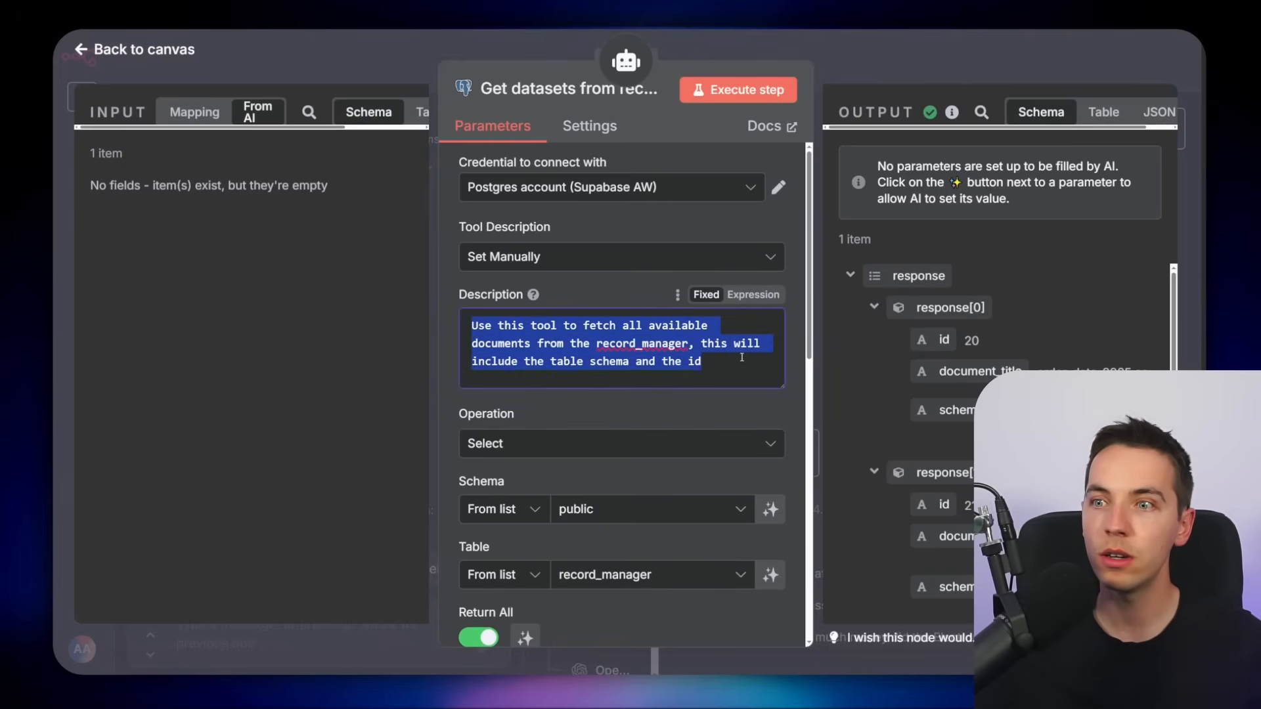
{"action": "left_click", "coordinate": [797, 365]}
{"action": "scroll", "coordinate": [656, 364], "scroll_direction": "down", "scroll_amount": 7}
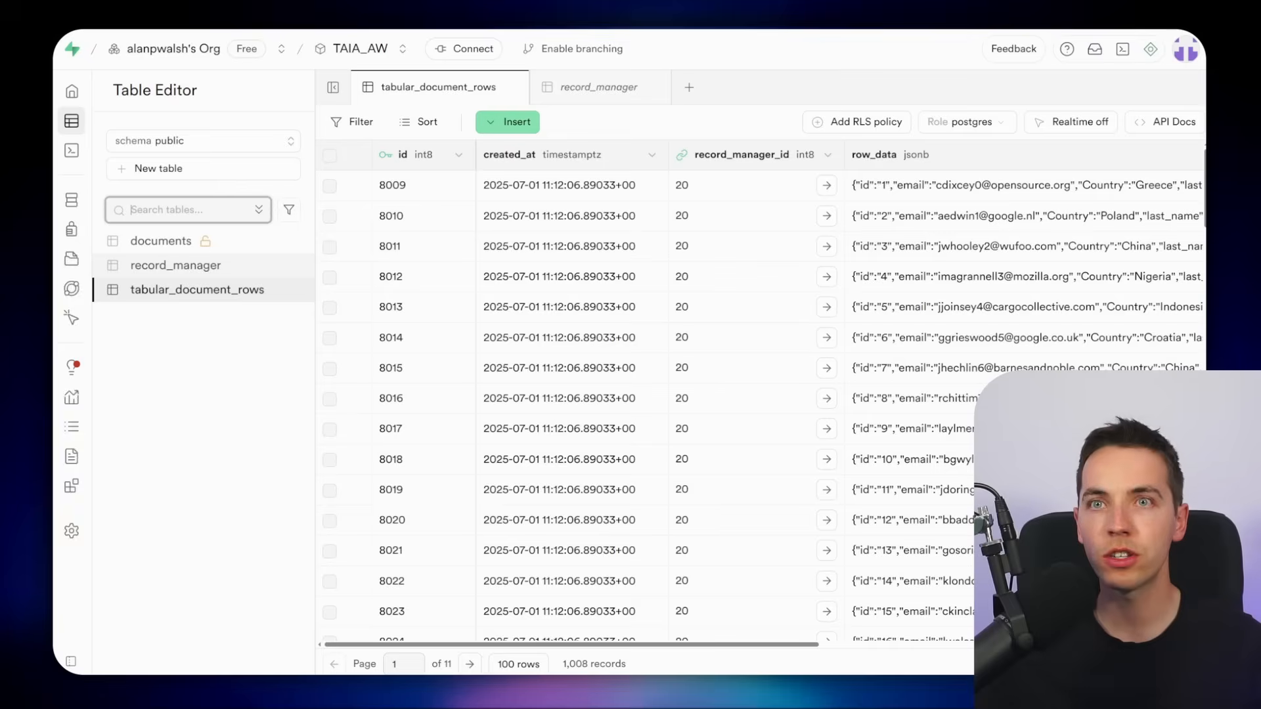
Inspect the record_manager table in the Supabase table editor
{"action": "left_click", "coordinate": [230, 271]}
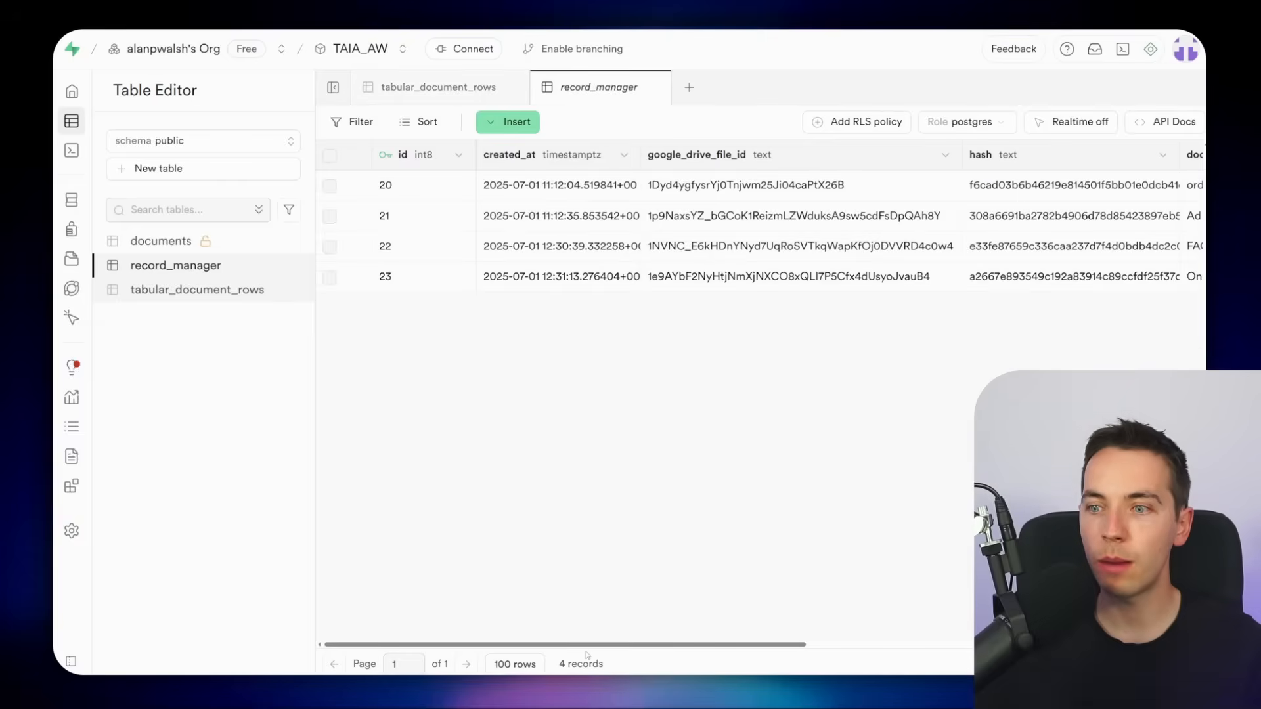
{"action": "scroll", "coordinate": [763, 262], "scroll_direction": "right", "scroll_amount": 5}
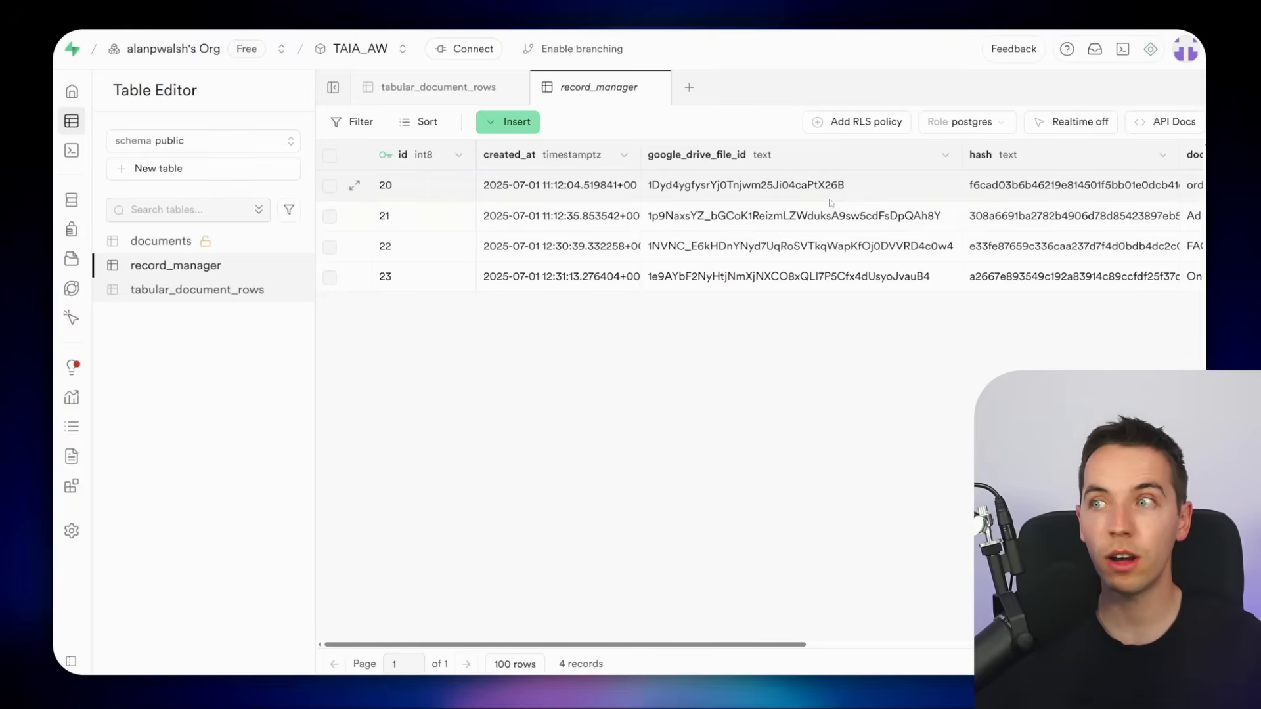
{"action": "mouse_move", "coordinate": [720, 647]}
{"action": "left_mouse_down"}
{"action": "mouse_move", "coordinate": [854, 646]}
{"action": "mouse_move", "coordinate": [721, 646]}
{"action": "left_mouse_up"}
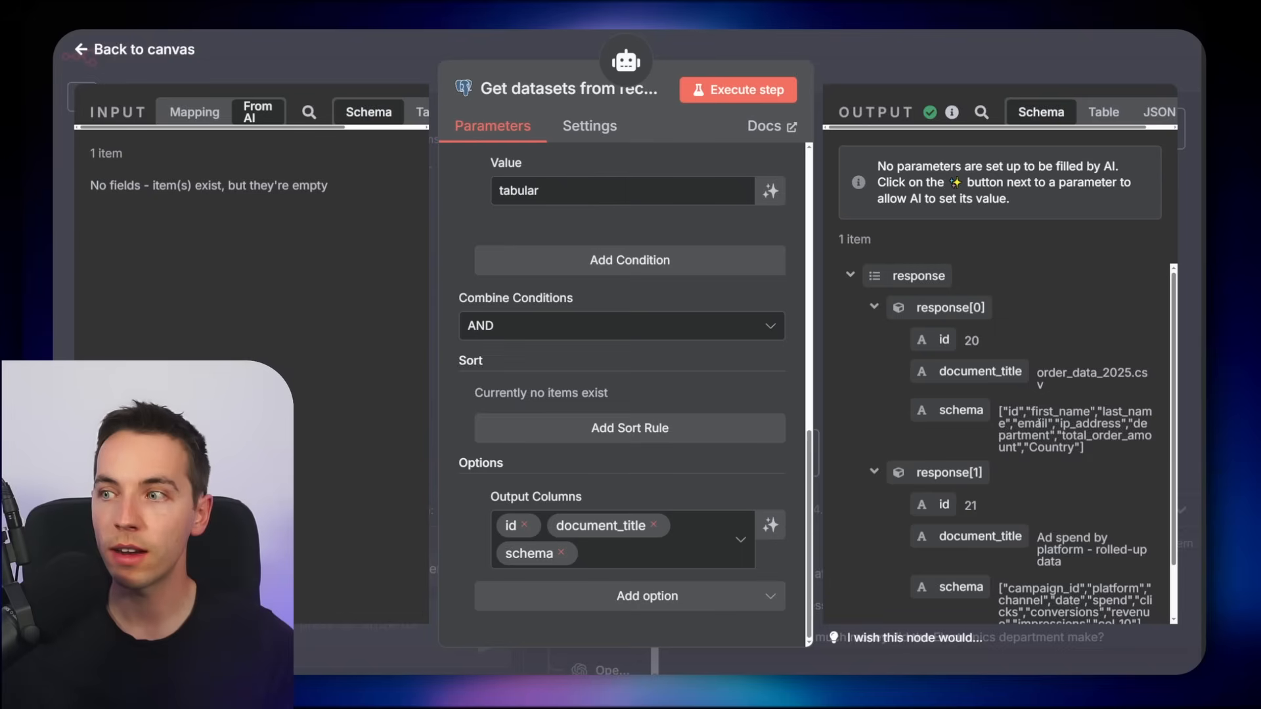
Review the Get datasets node's output of document titles and schemas, then return to the canvas
{"action": "scroll", "coordinate": [1077, 361], "scroll_direction": "down", "scroll_amount": 3}
{"action": "left_click_drag", "start_coordinate": [1038, 323], "coordinate": [1078, 329]}
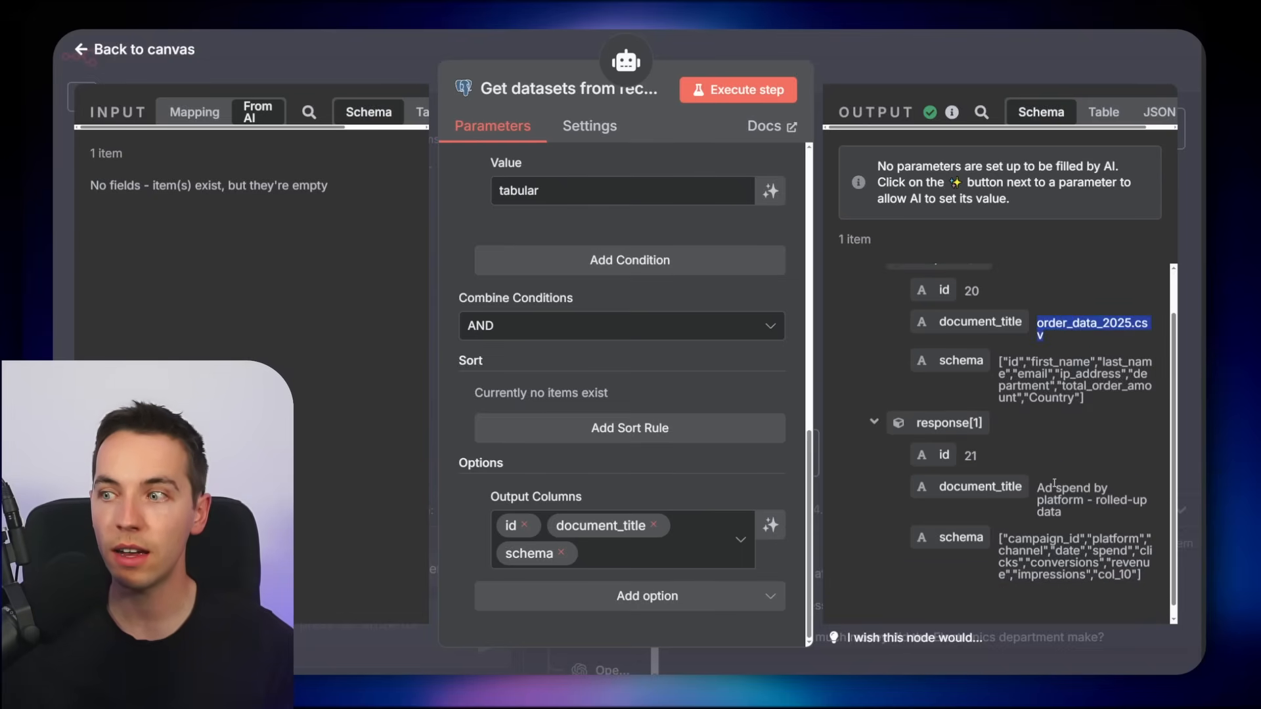
{"action": "left_click_drag", "start_coordinate": [1055, 486], "coordinate": [1085, 500]}
{"action": "left_click", "coordinate": [1085, 500]}
{"action": "left_click_drag", "start_coordinate": [1000, 362], "coordinate": [1087, 385]}
{"action": "left_click", "coordinate": [1083, 371]}
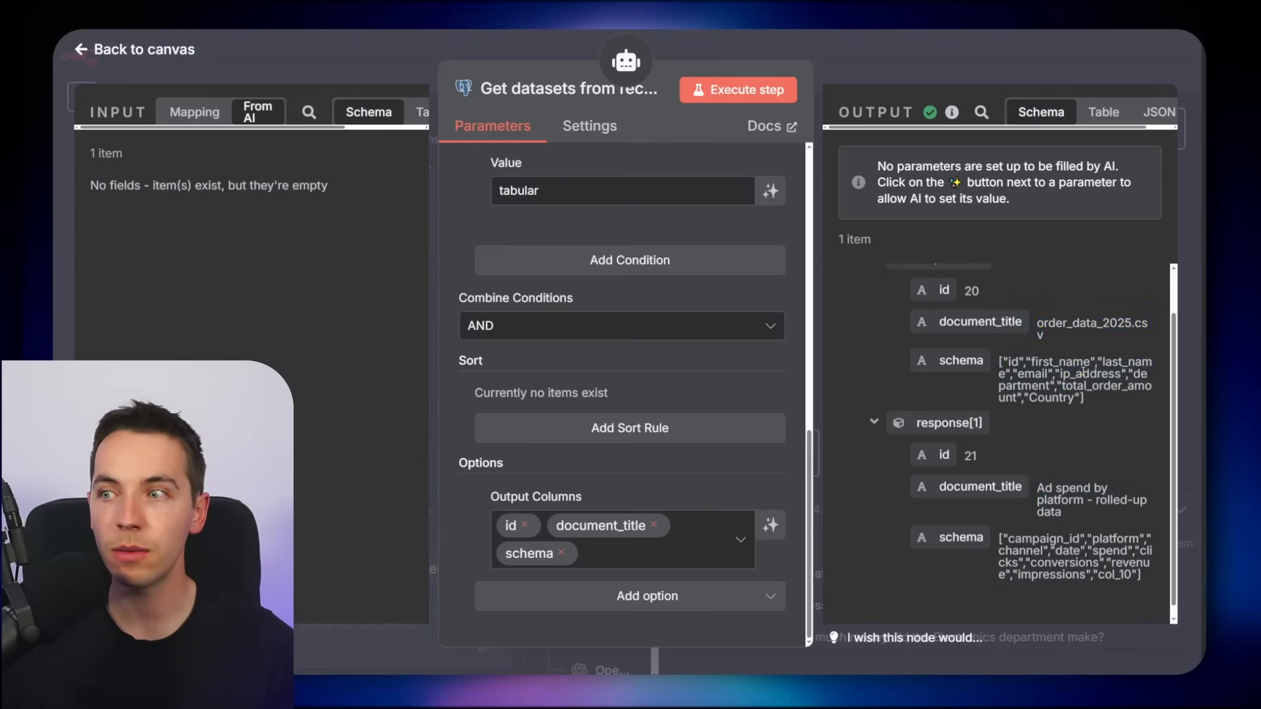
{"action": "left_click_drag", "start_coordinate": [1000, 362], "coordinate": [1117, 387]}
{"action": "left_click", "coordinate": [1080, 374]}
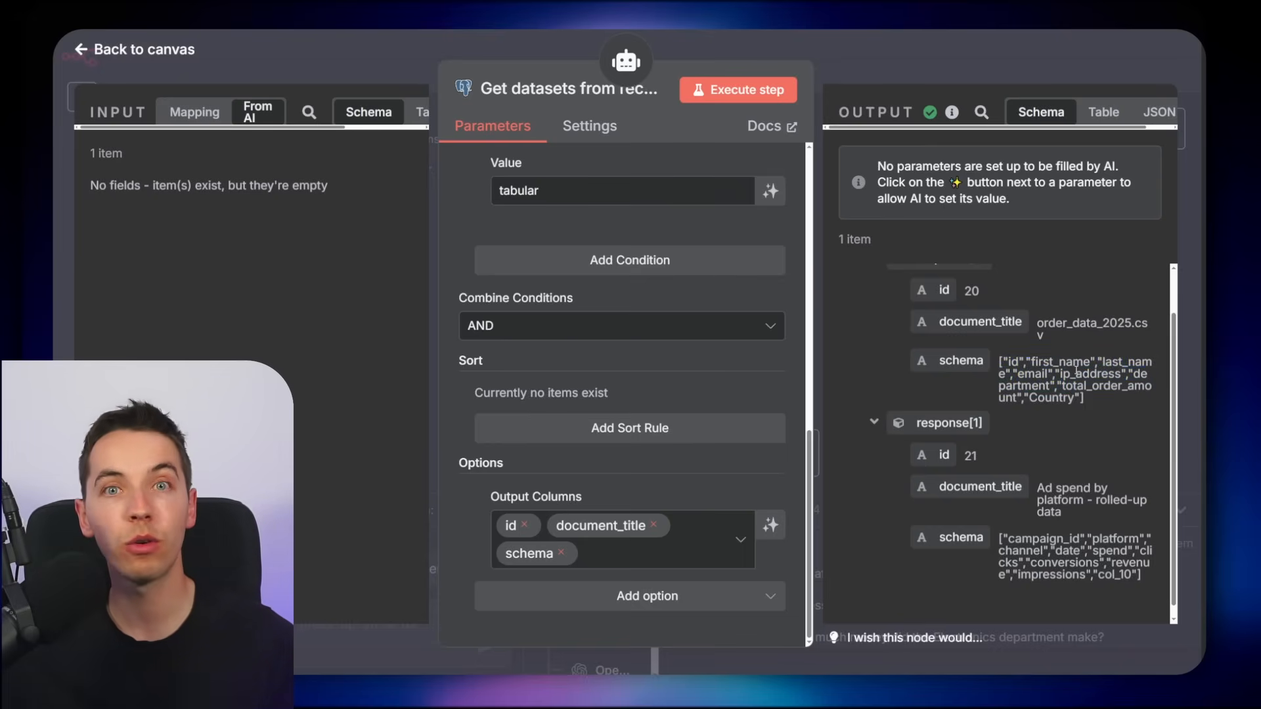
{"action": "left_click", "coordinate": [889, 73]}
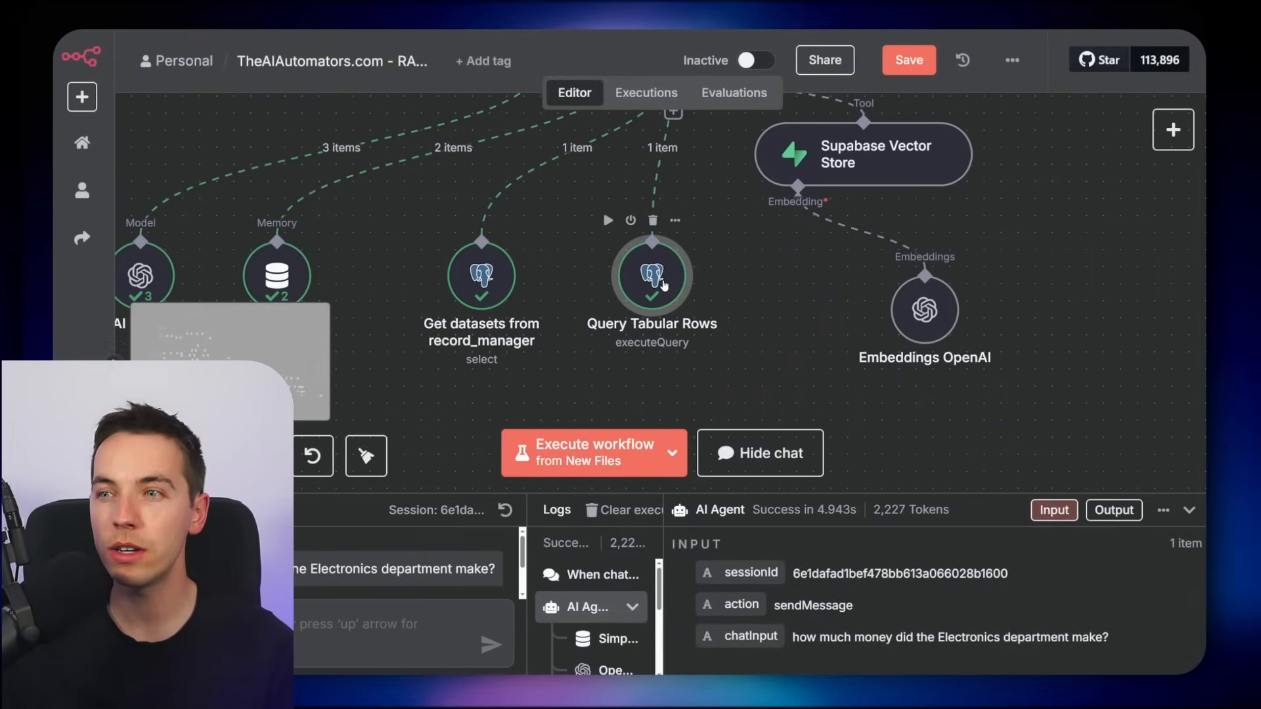
Open the Query Tabular Rows node and read its tool description, example queries and fromAI sql_query expression
{"action": "double_click", "coordinate": [664, 279]}
{"action": "left_click_drag", "start_coordinate": [780, 355], "coordinate": [777, 540]}
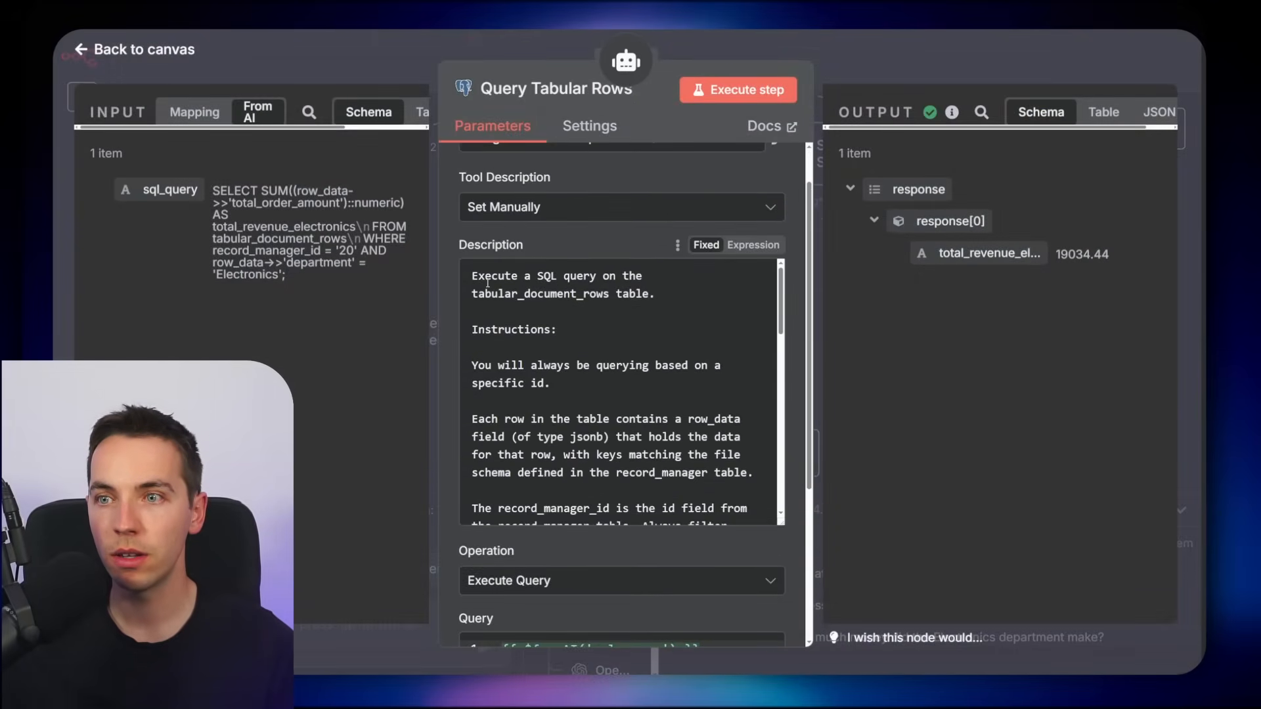
{"action": "scroll", "coordinate": [483, 342], "scroll_direction": "up", "scroll_amount": 1}
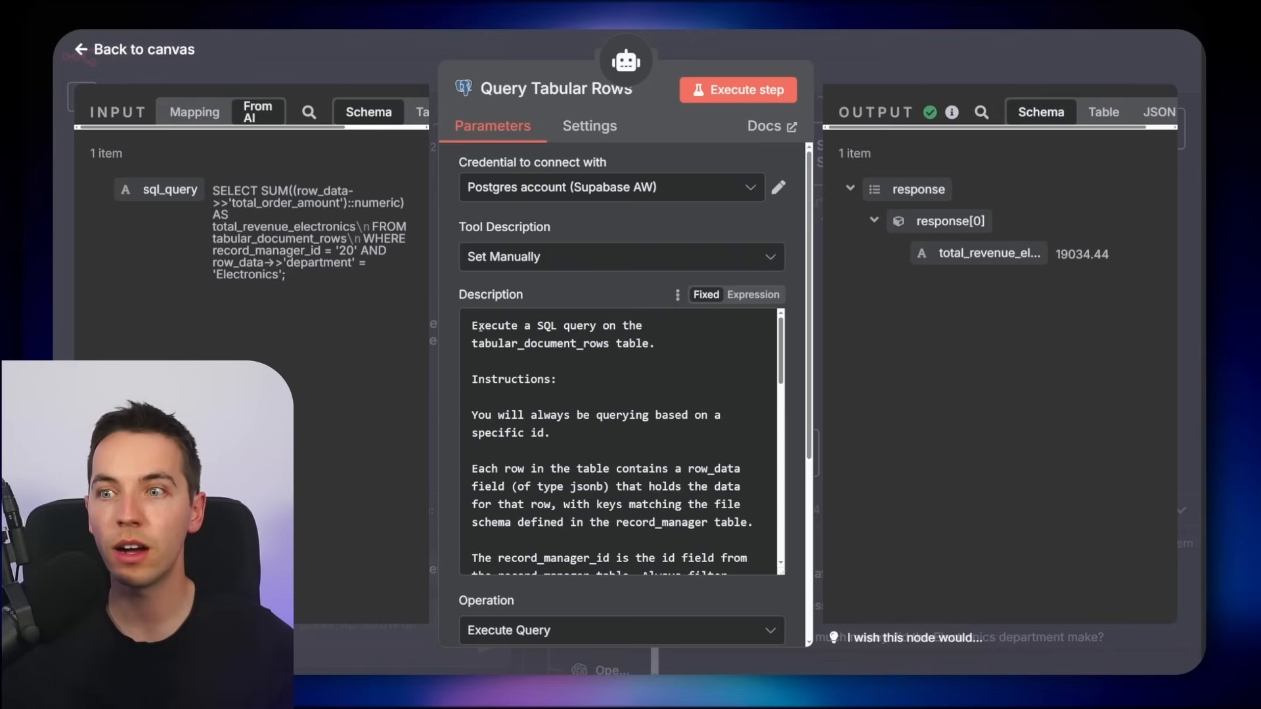
{"action": "scroll", "coordinate": [553, 370], "scroll_direction": "down", "scroll_amount": 1}
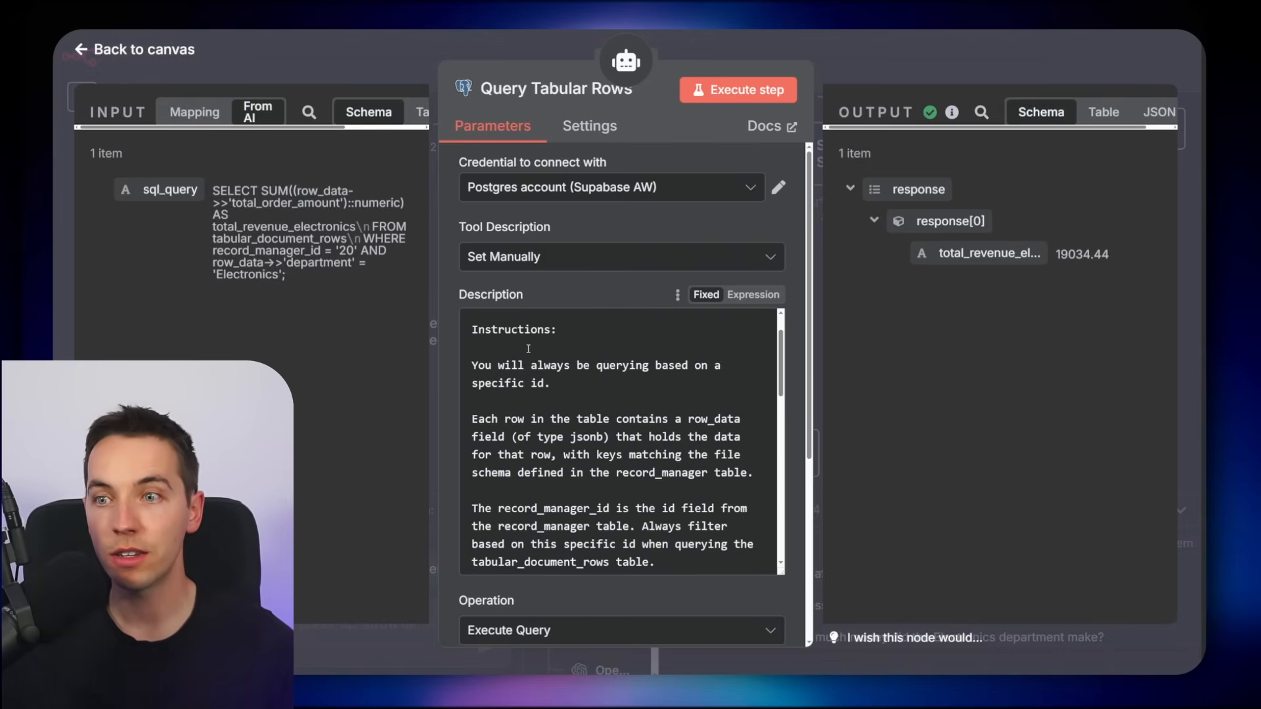
{"action": "left_click_drag", "start_coordinate": [476, 363], "coordinate": [578, 383]}
{"action": "left_click", "coordinate": [578, 383]}
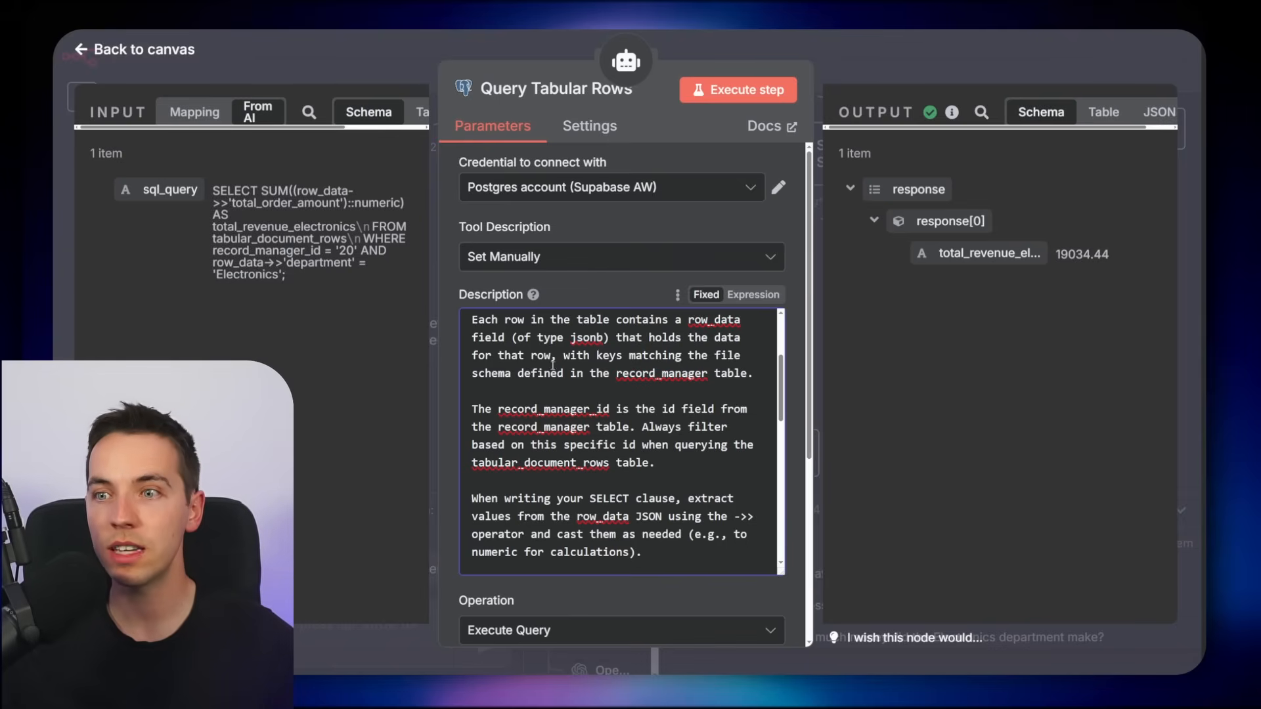
{"action": "scroll", "coordinate": [557, 373], "scroll_direction": "down", "scroll_amount": 1}
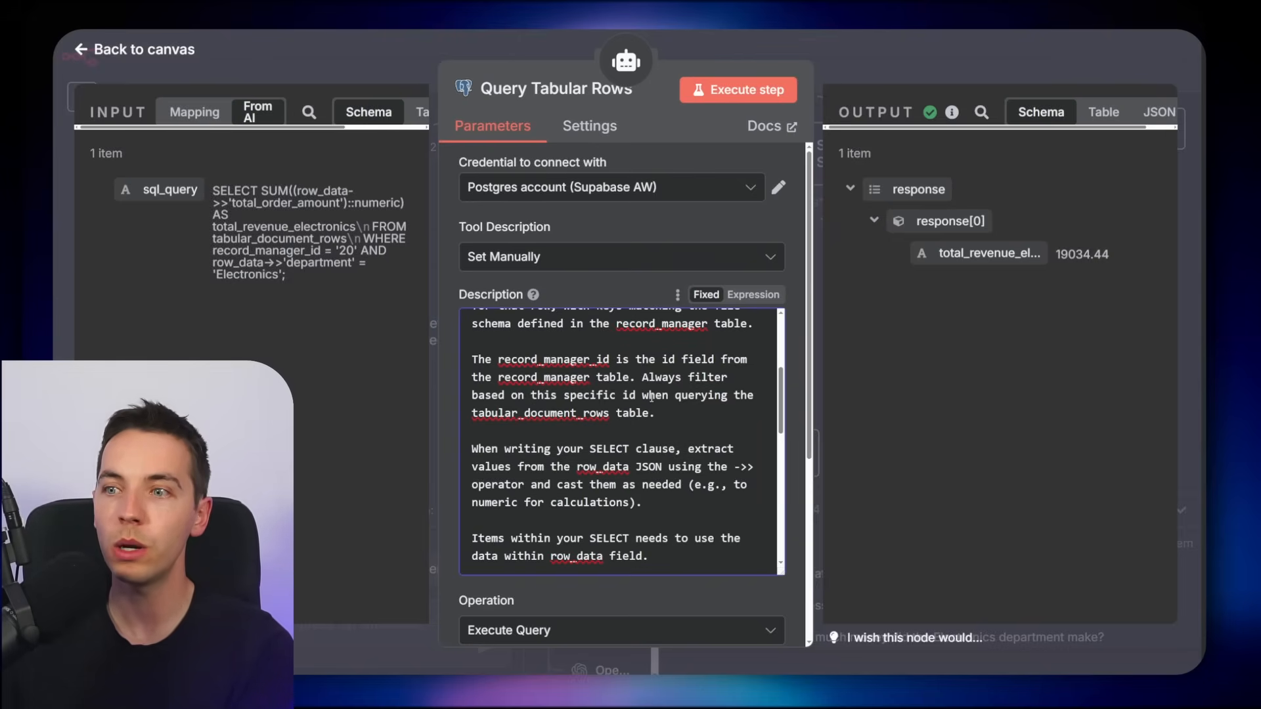
{"action": "scroll", "coordinate": [567, 417], "scroll_direction": "down", "scroll_amount": 2}
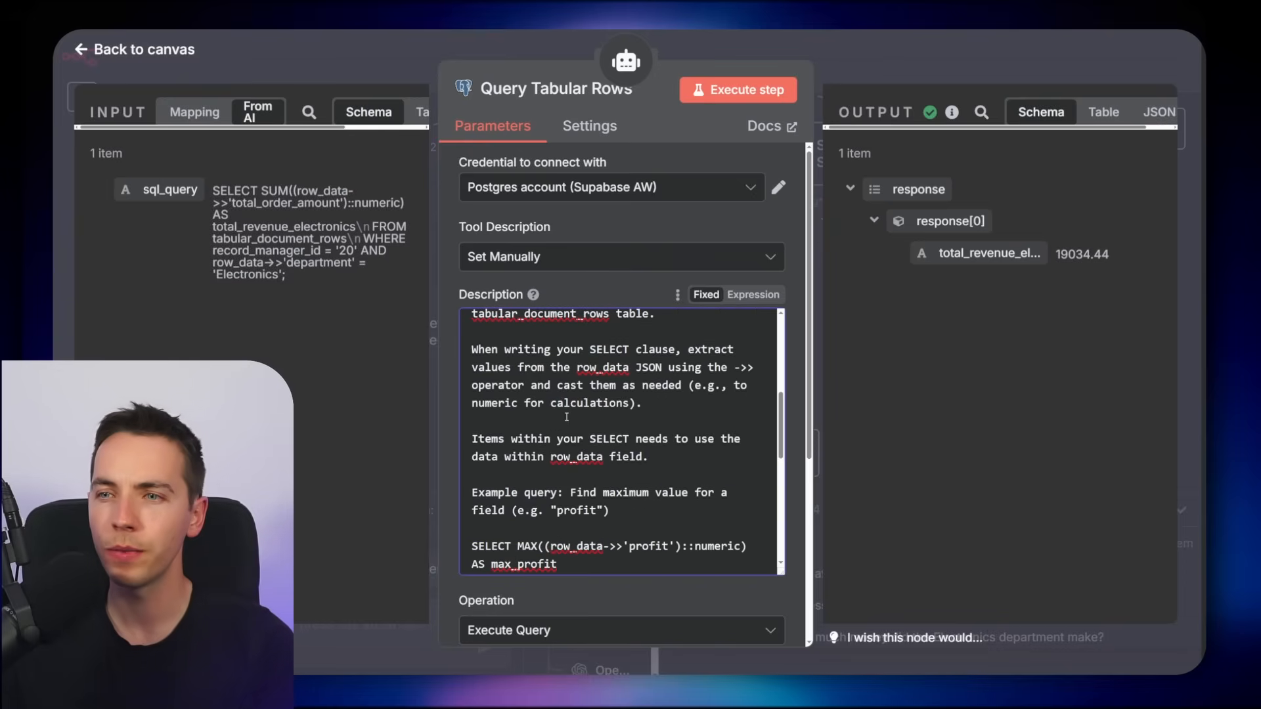
{"action": "left_click", "coordinate": [711, 409]}
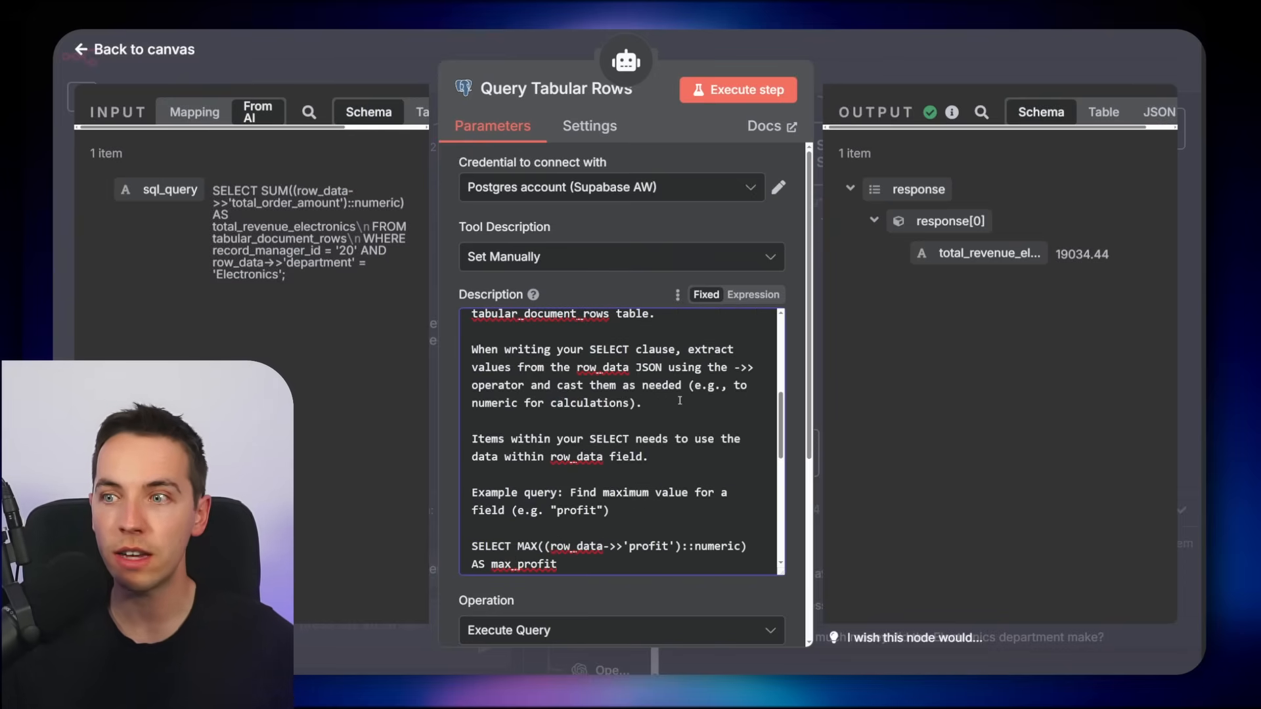
{"action": "left_click_drag", "start_coordinate": [735, 368], "coordinate": [754, 366]}
{"action": "left_click", "coordinate": [656, 406]}
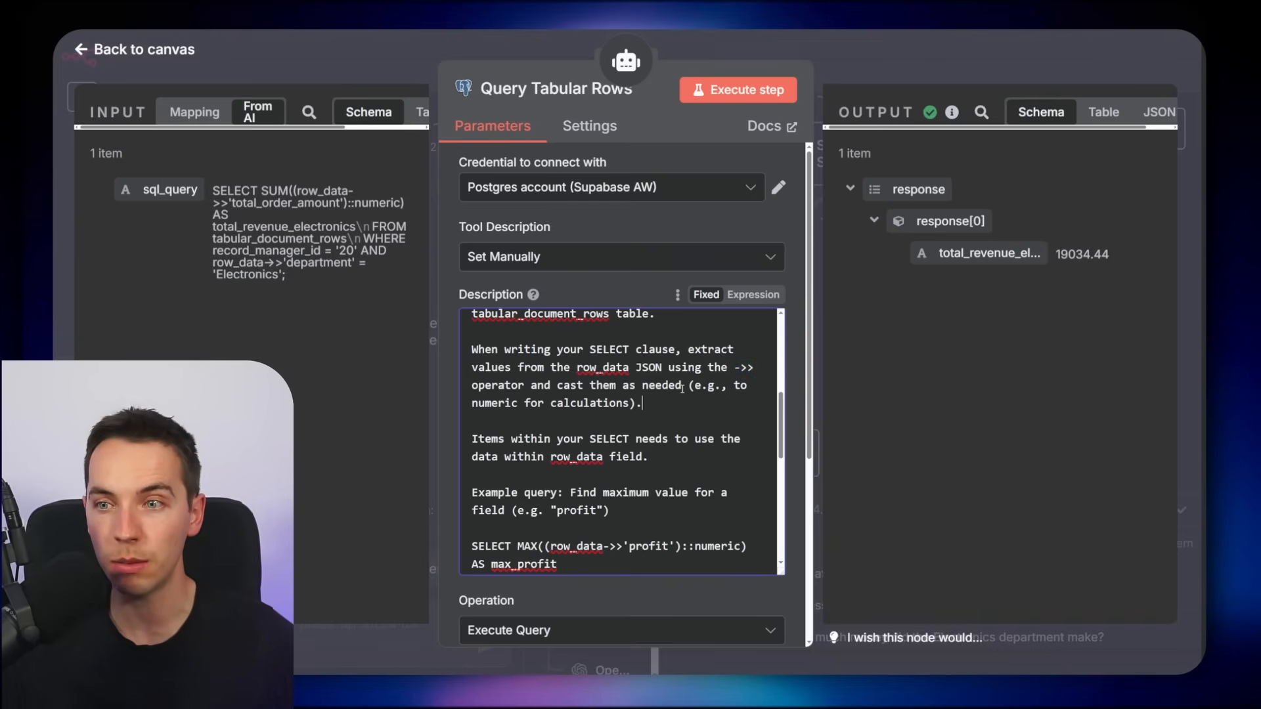
{"action": "scroll", "coordinate": [547, 436], "scroll_direction": "down", "scroll_amount": 2}
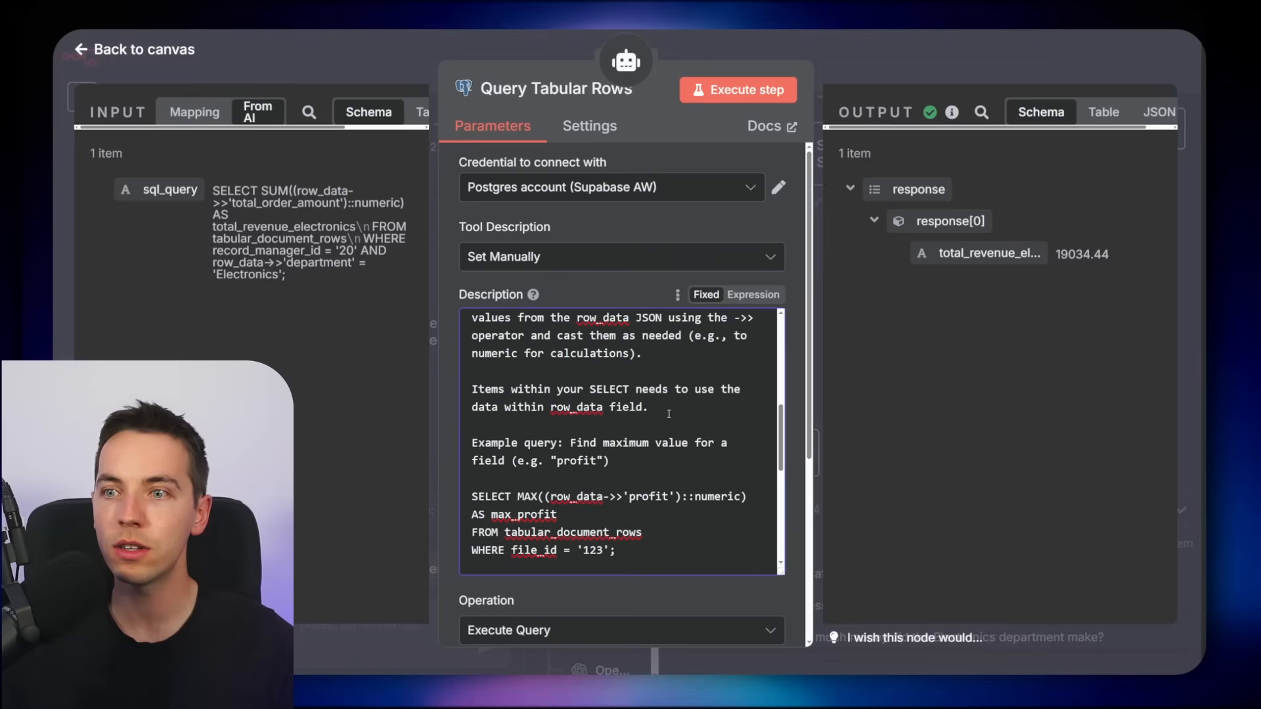
{"action": "left_click_drag", "start_coordinate": [654, 407], "coordinate": [472, 390]}
{"action": "scroll", "coordinate": [689, 421], "scroll_direction": "down", "scroll_amount": 3}
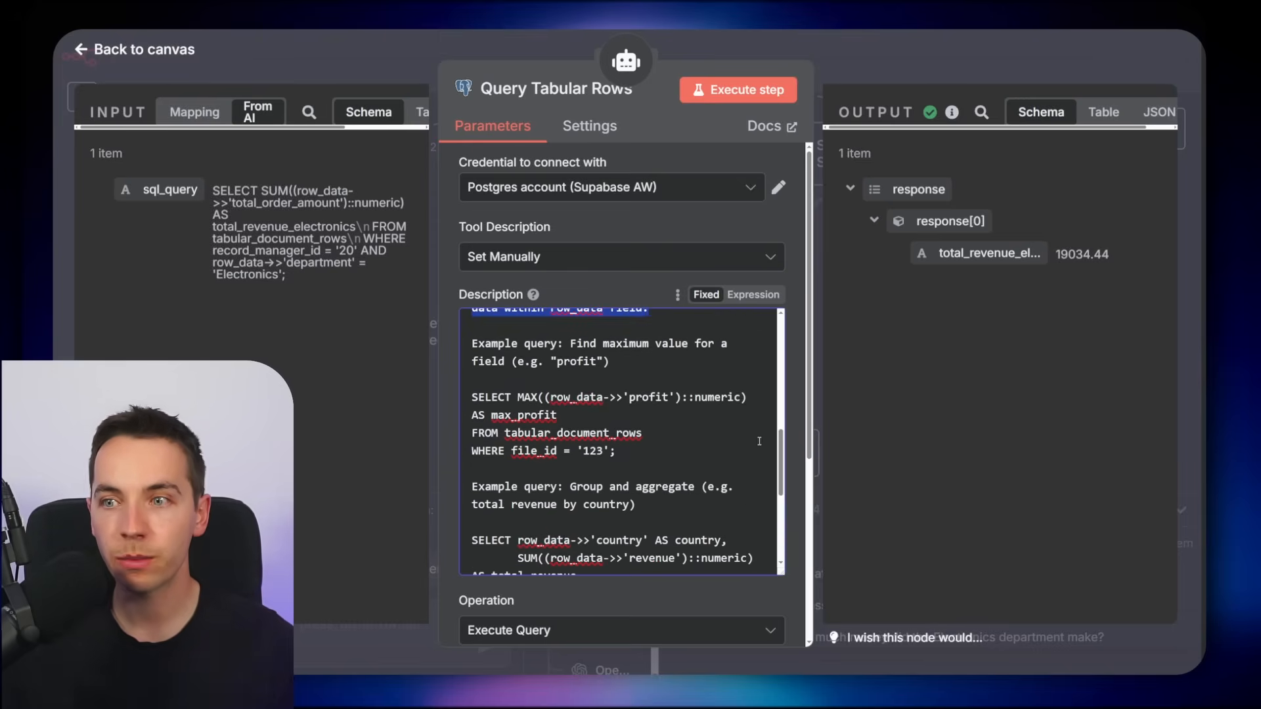
{"action": "left_click_drag", "start_coordinate": [780, 450], "coordinate": [776, 455]}
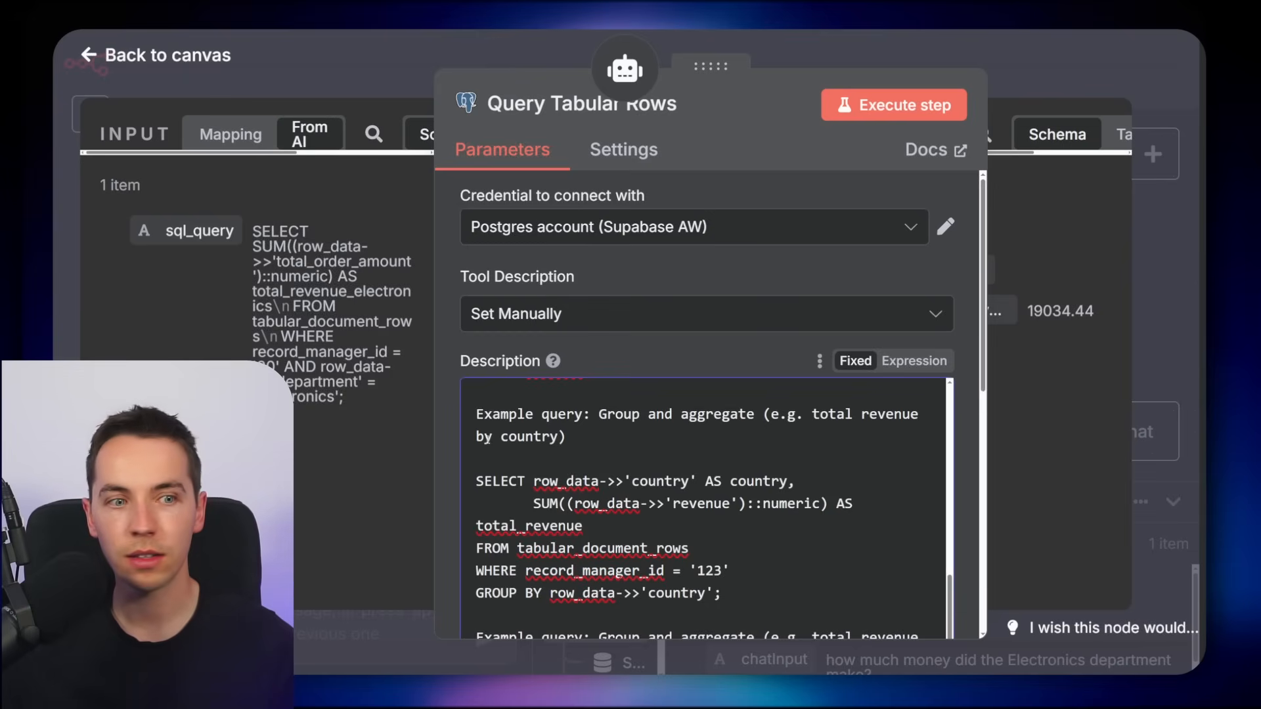
{"action": "scroll", "coordinate": [506, 389], "scroll_direction": "down", "scroll_amount": 5}
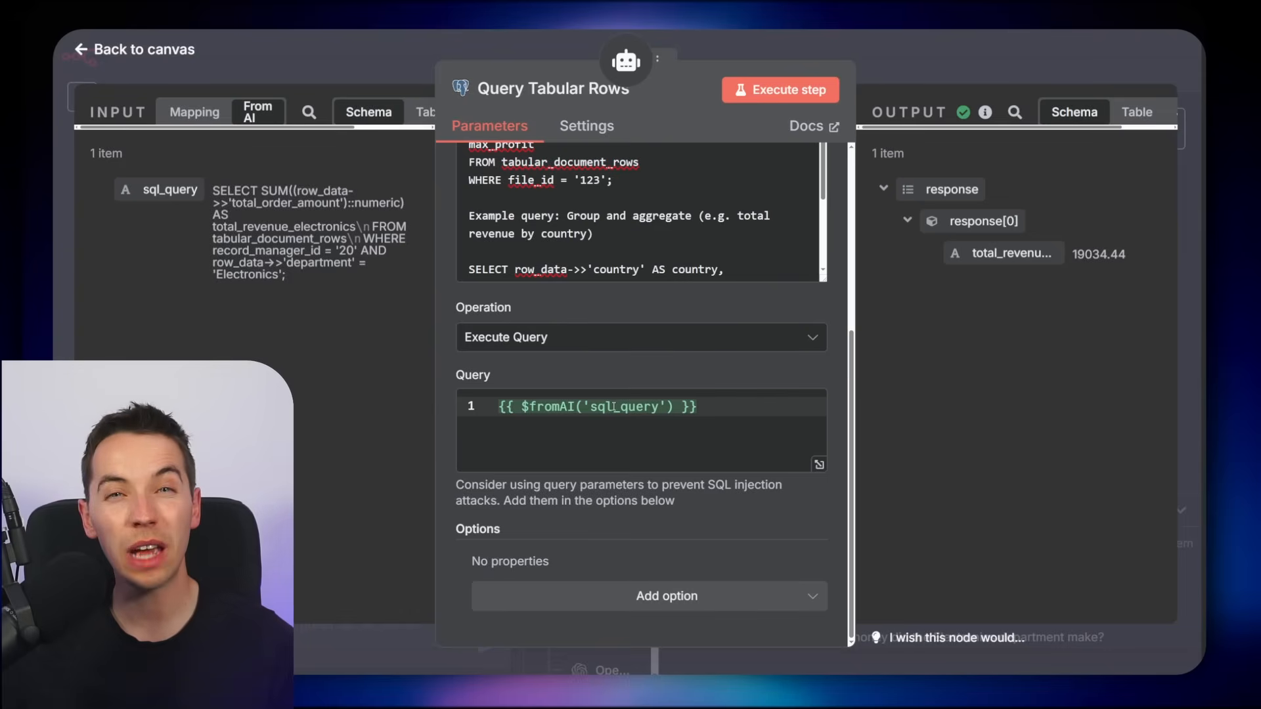
{"action": "left_click", "coordinate": [616, 406]}
{"action": "left_click", "coordinate": [966, 417]}
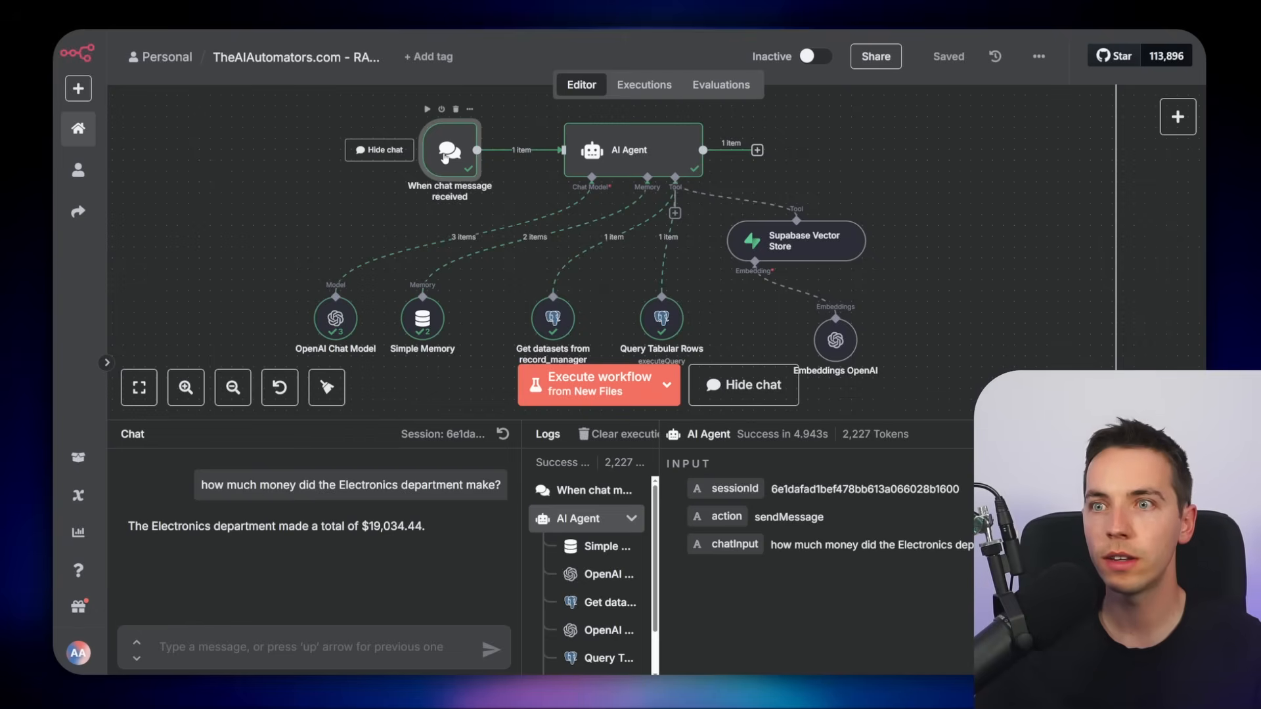
Copy the chat trigger's public chat URL and activate the workflow
{"action": "double_click", "coordinate": [448, 153]}
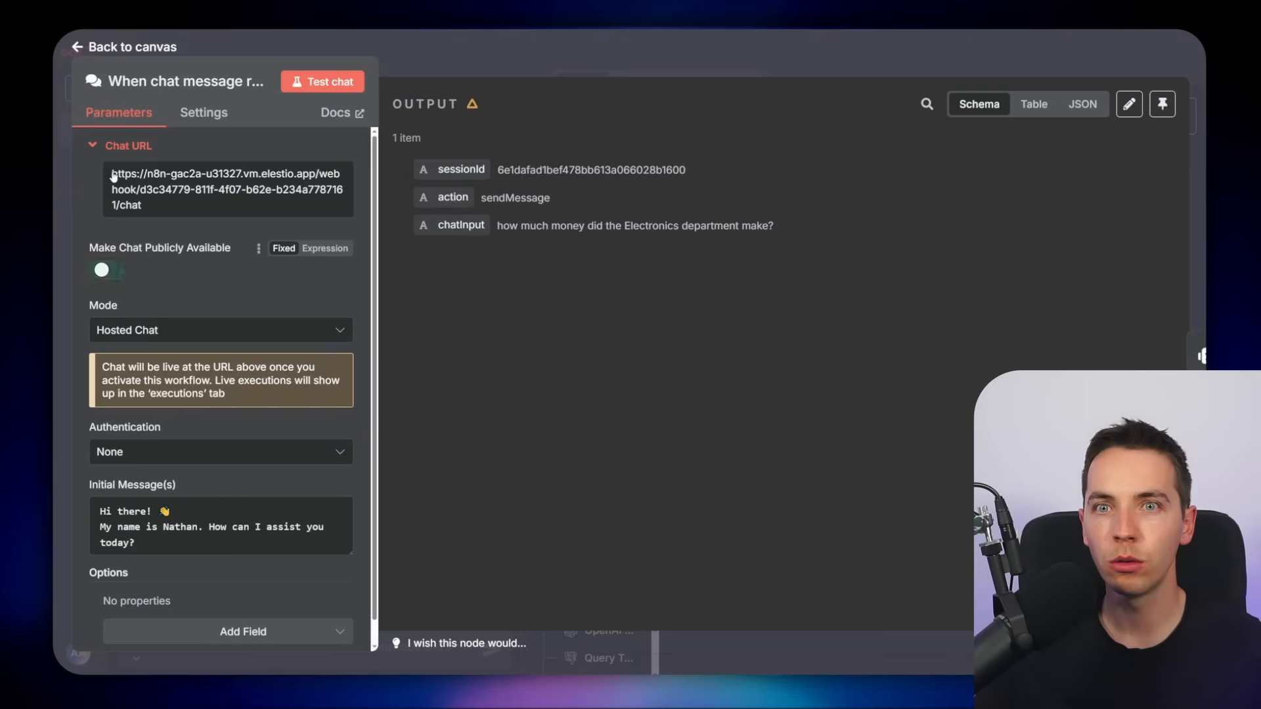
{"action": "left_click", "coordinate": [184, 187]}
{"action": "key", "text": "Escape"}
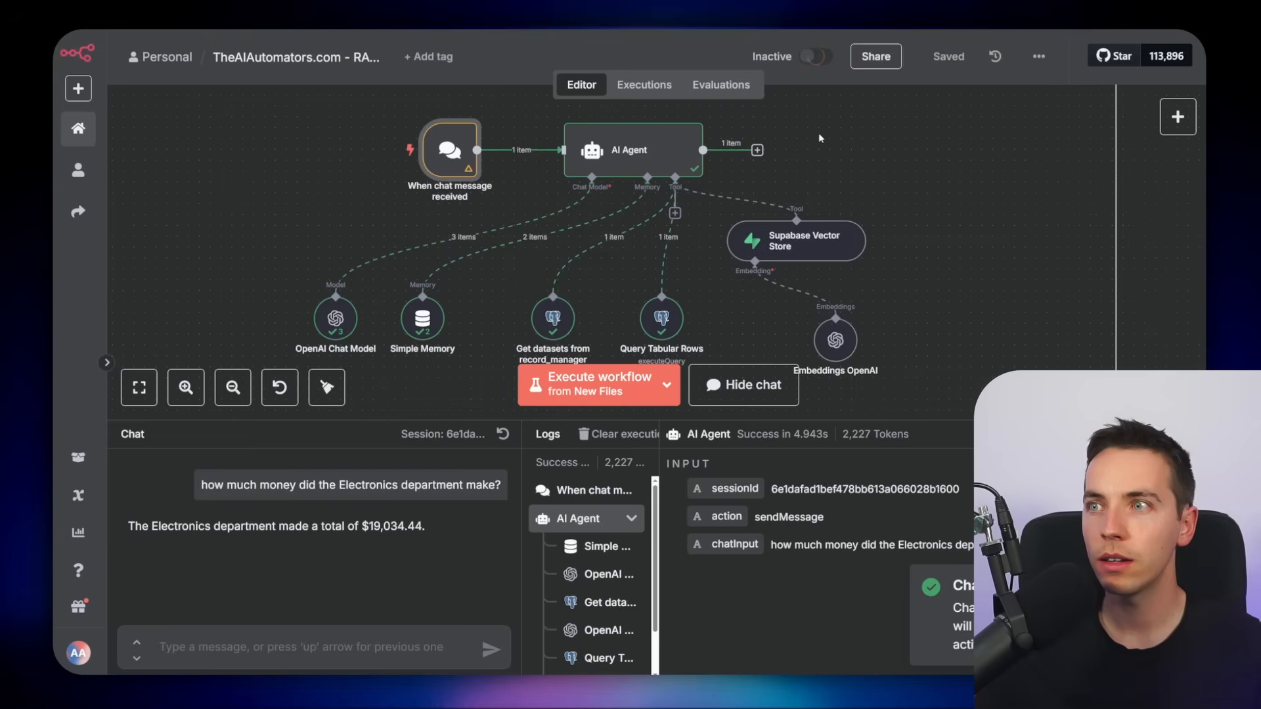
{"action": "left_click", "coordinate": [815, 56]}
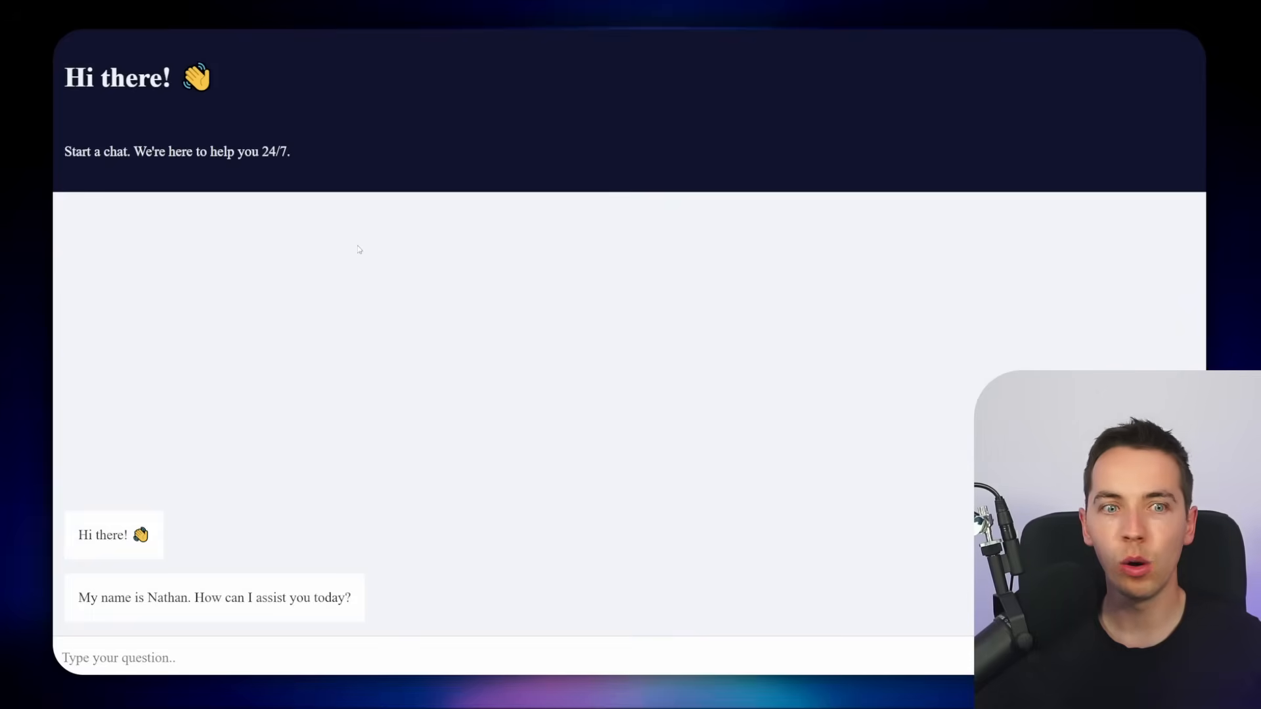
In the hosted chat page, ask "what department received the lowest amount of orders"
{"action": "key", "text": "super+plus"}
{"action": "key", "text": "super+plus"}
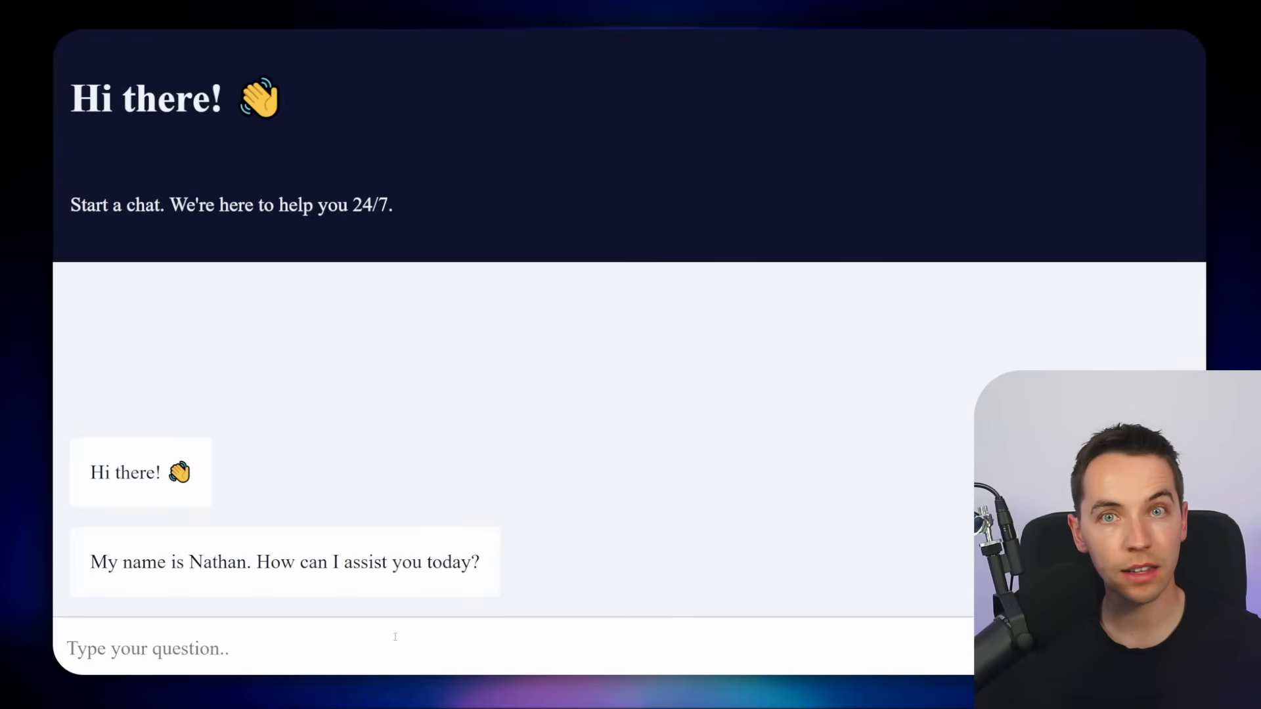
{"action": "type", "text": "what department received the lowest amount"}
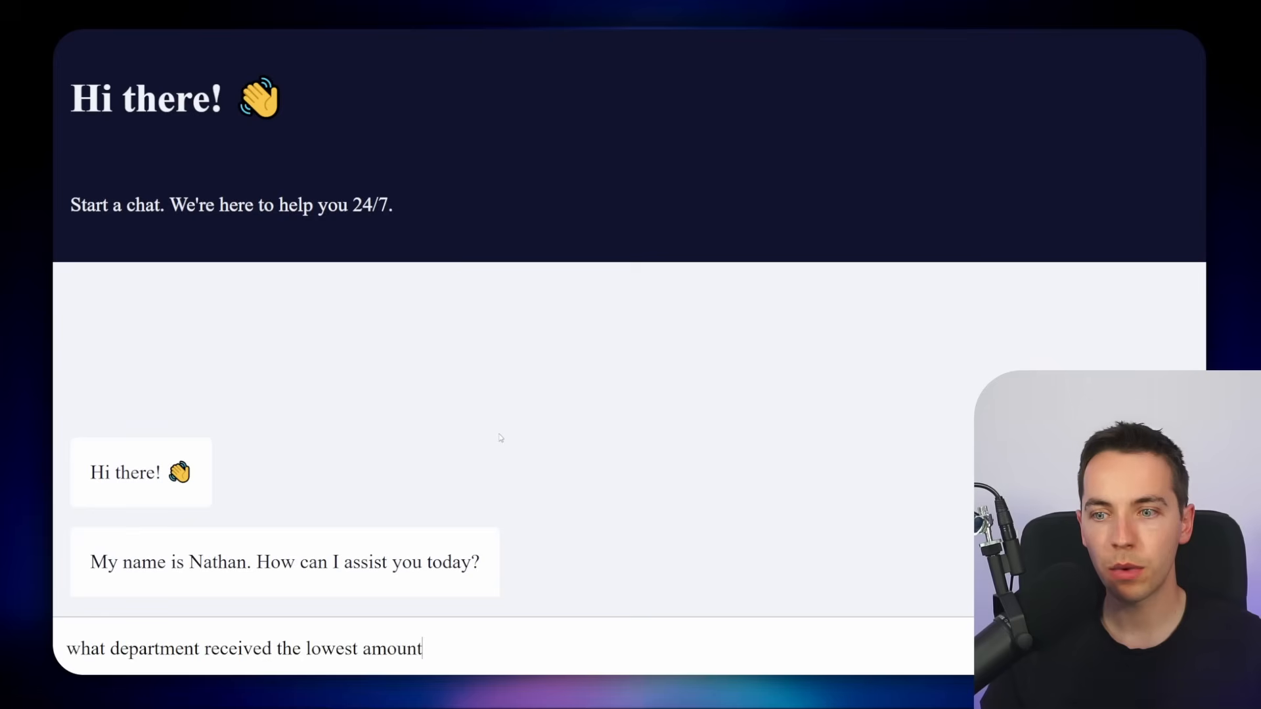
{"action": "type", "text": " of orders"}
{"action": "key", "text": "Return"}
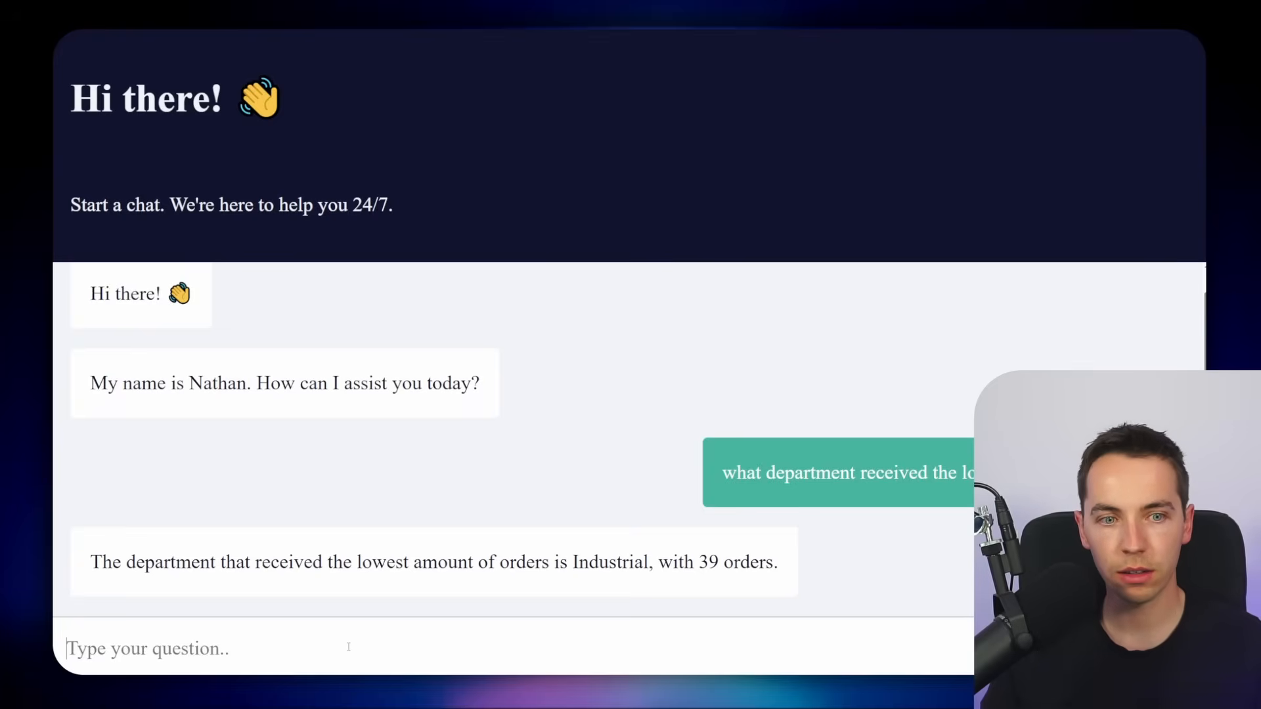
Ask the hosted chat "how long does shipping take?"
{"action": "type", "text": "how long does shi"}
{"action": "key", "text": "BackSpace"}
{"action": "key", "text": "BackSpace"}
{"action": "key", "text": "BackSpace"}
{"action": "type", "text": "shipping take?"}
{"action": "key", "text": "Return"}
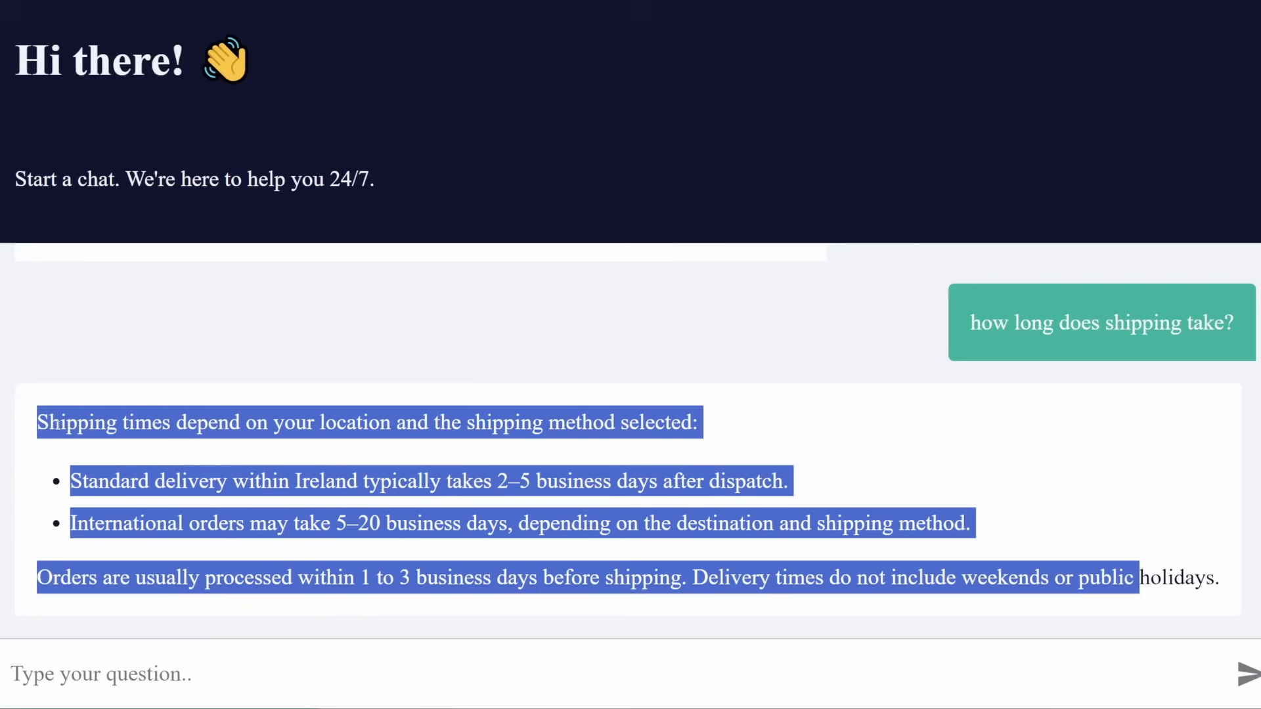
Open the latest execution and review the Supabase Vector Store node's query and retrieved knowledge base chunks
{"action": "left_click_drag", "start_coordinate": [59, 426], "coordinate": [960, 545]}
{"action": "left_click", "coordinate": [650, 349]}
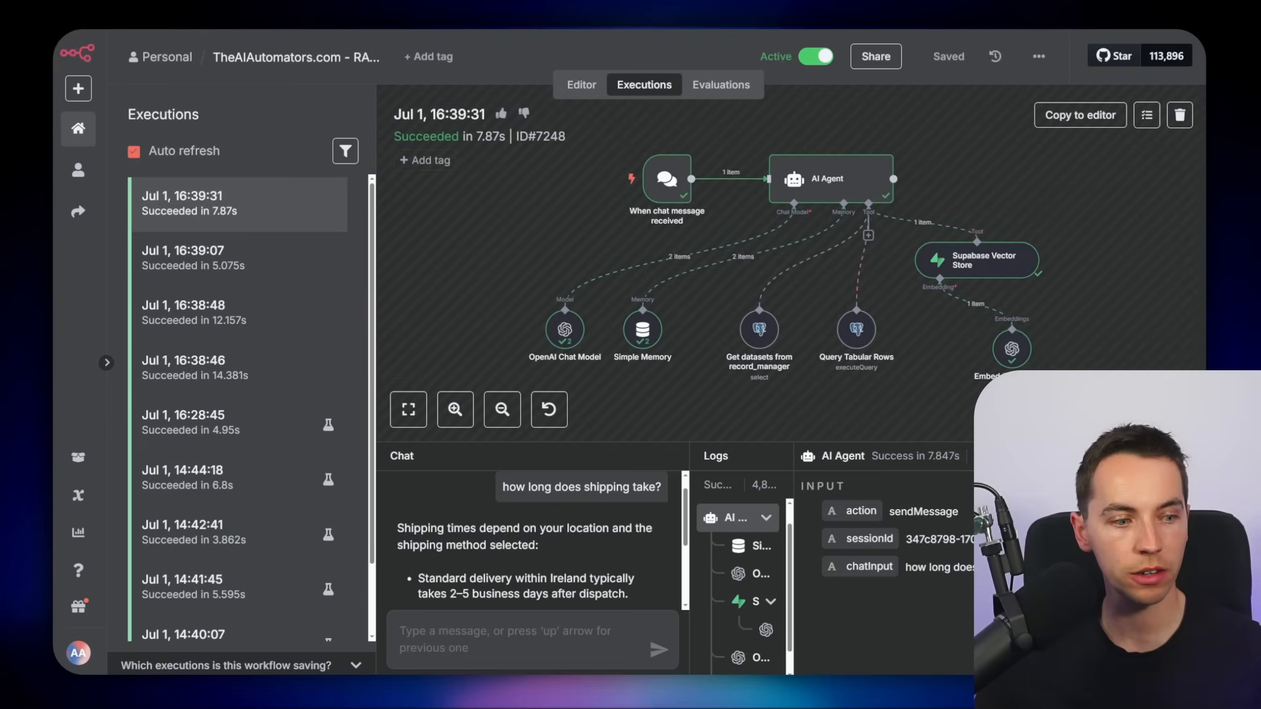
{"action": "double_click", "coordinate": [1004, 256]}
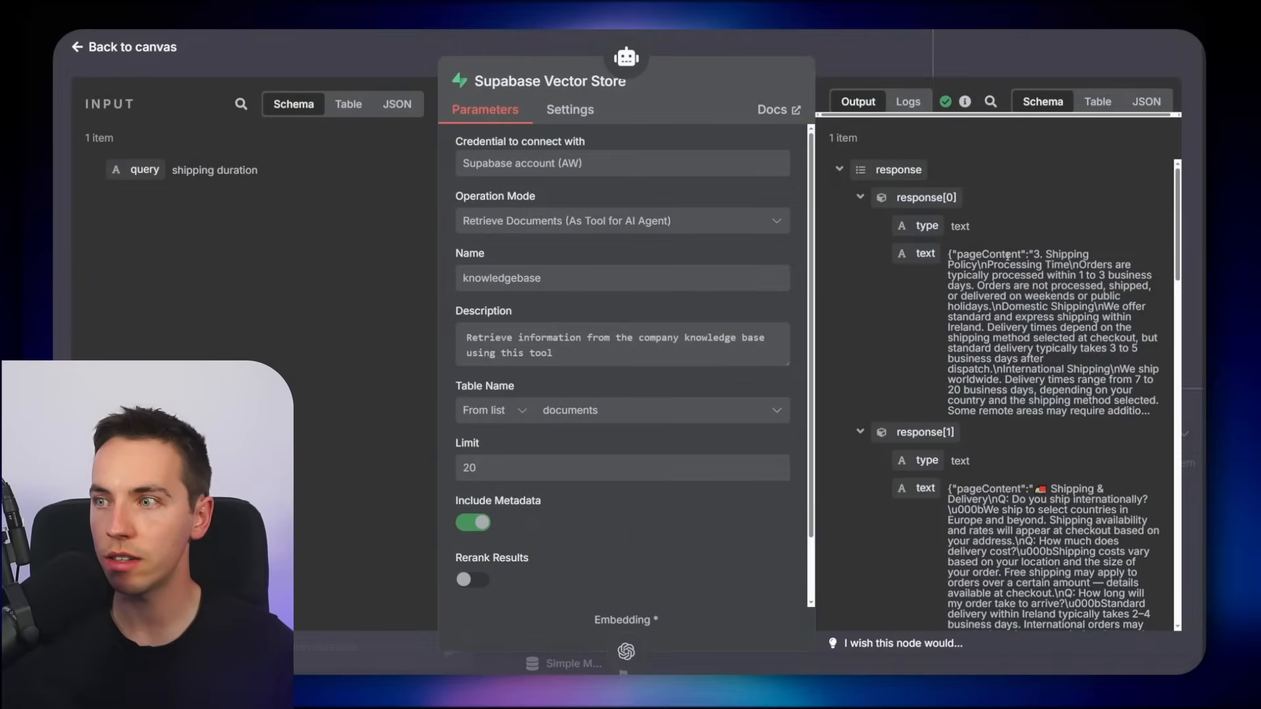
{"action": "scroll", "coordinate": [987, 255], "scroll_direction": "down", "scroll_amount": 3}
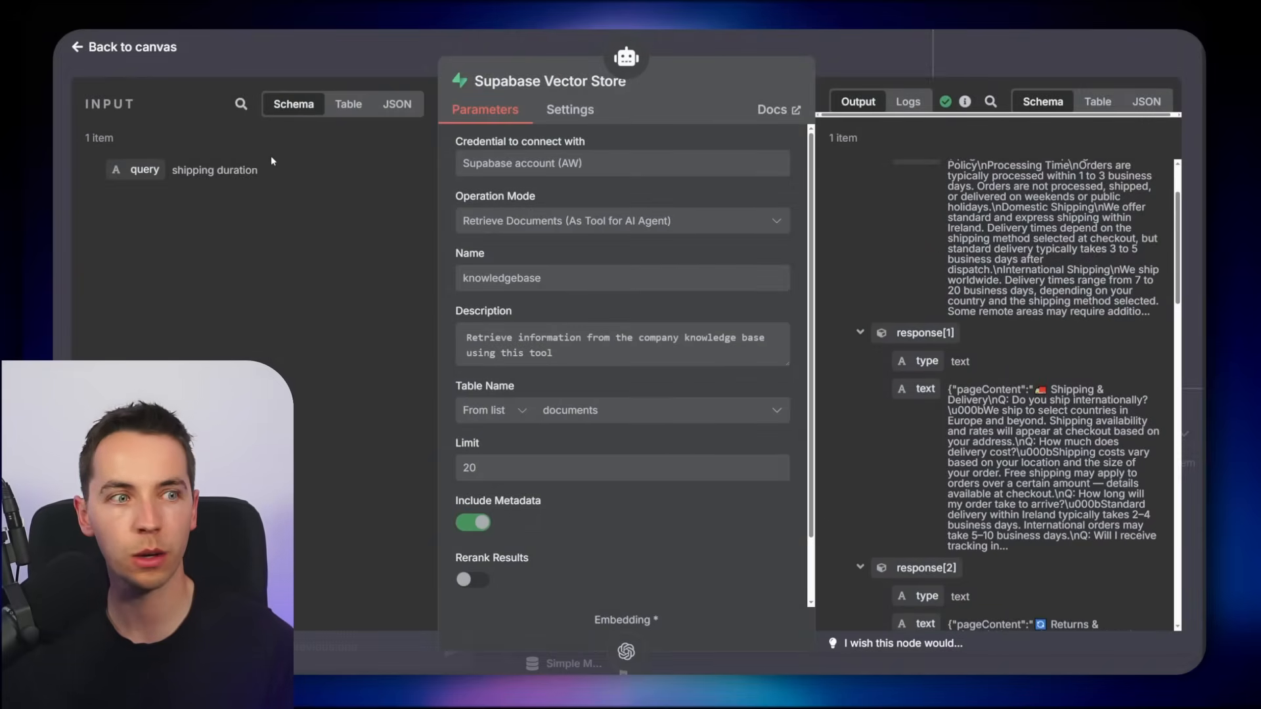
{"action": "key", "text": "Escape"}
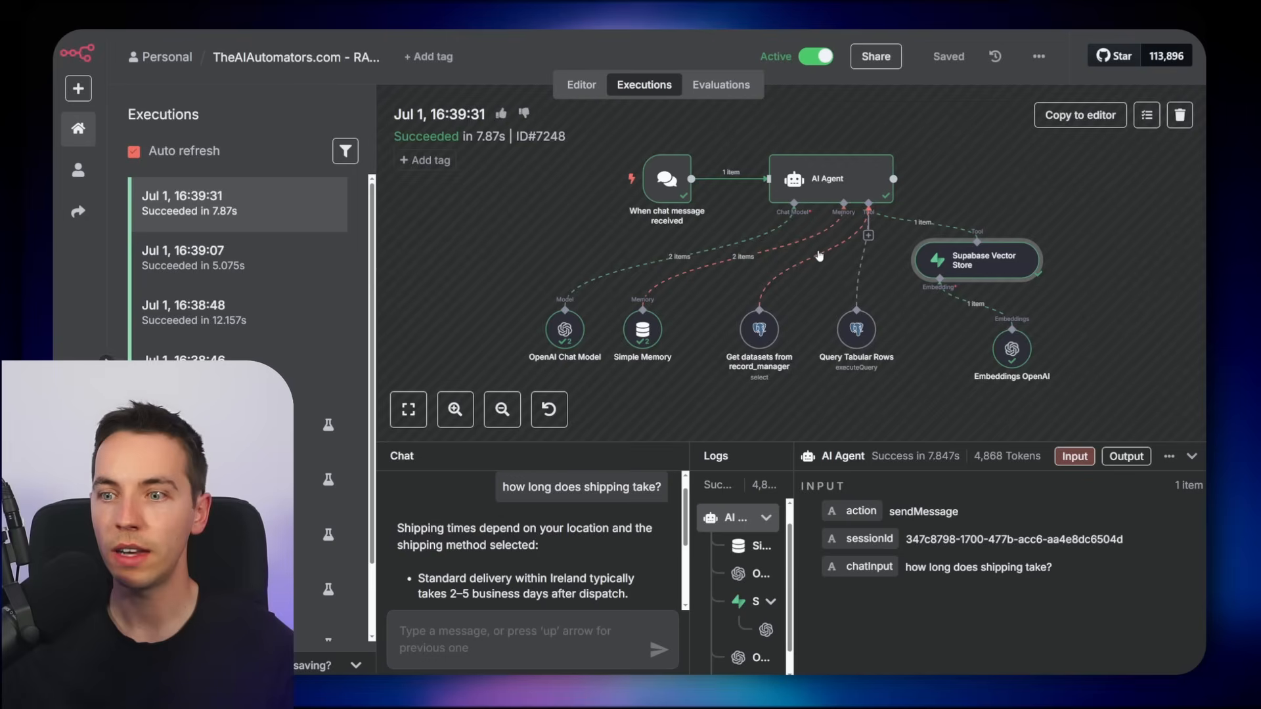
Open the previous execution for the lowest-orders question and review its workflow run
{"action": "left_click", "coordinate": [231, 257]}
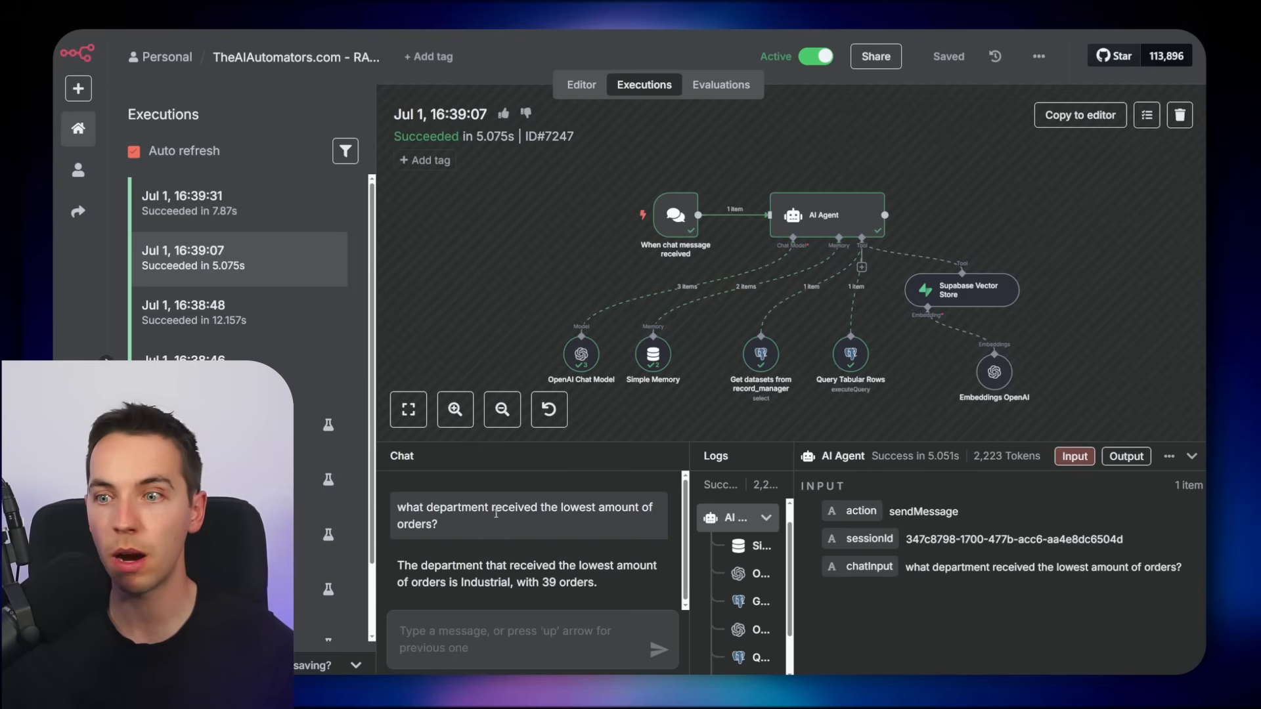
{"action": "scroll", "coordinate": [1023, 242], "scroll_direction": "up", "scroll_amount": 2}
{"action": "left_click_drag", "start_coordinate": [1043, 345], "coordinate": [1085, 240]}
{"action": "scroll", "coordinate": [1084, 243], "scroll_direction": "up", "scroll_amount": 1}
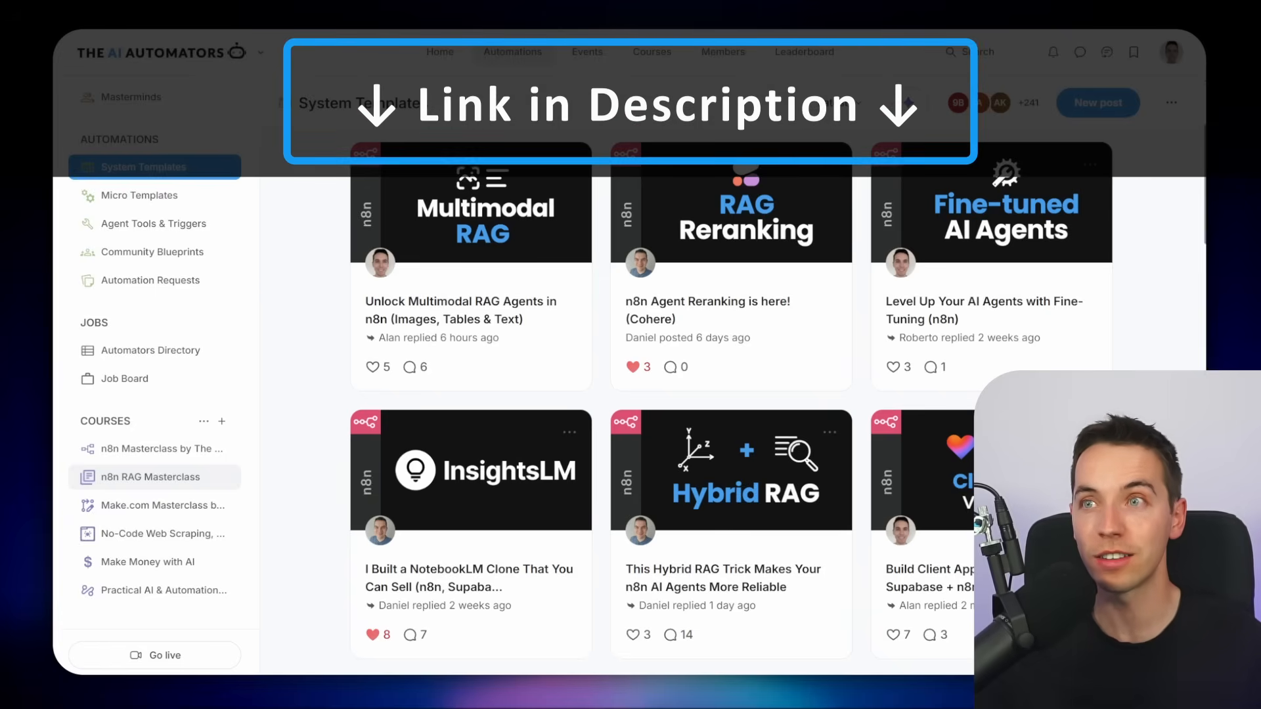
Browse The AI Automators community site's n8n RAG Masterclass course and live recordings
{"action": "left_click", "coordinate": [150, 477]}
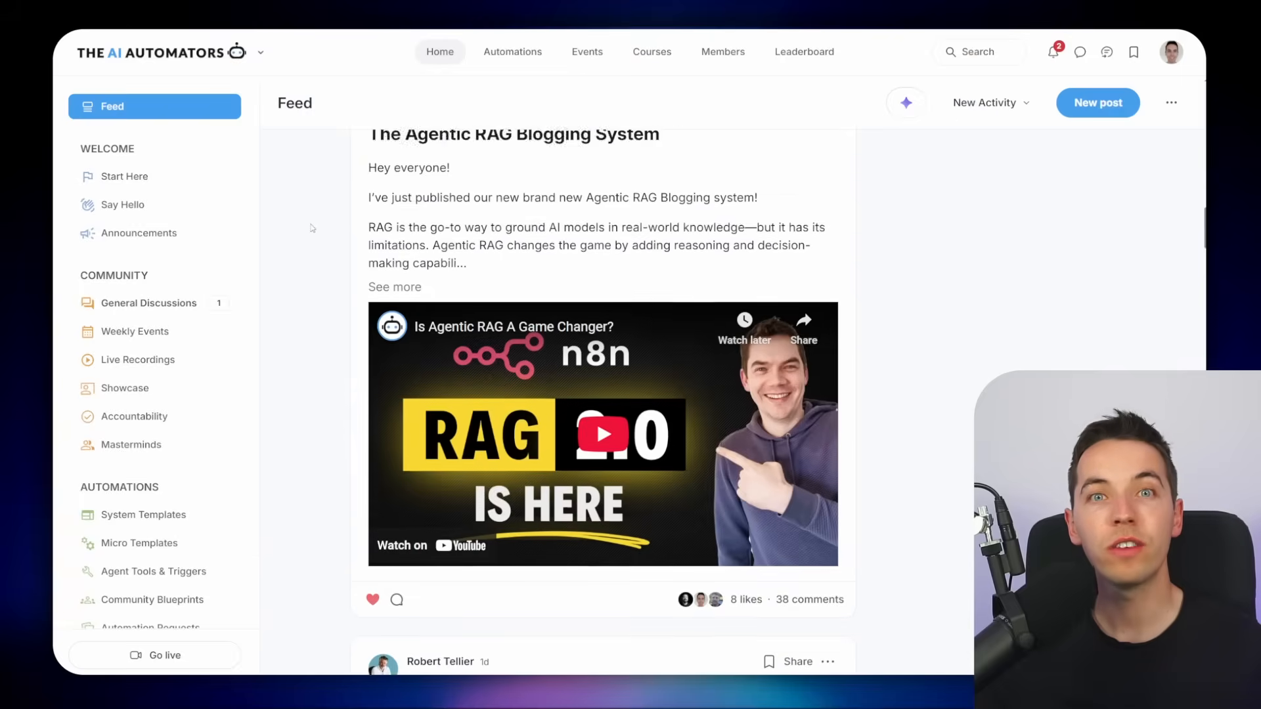
{"action": "scroll", "coordinate": [596, 419], "scroll_direction": "down", "scroll_amount": 5}
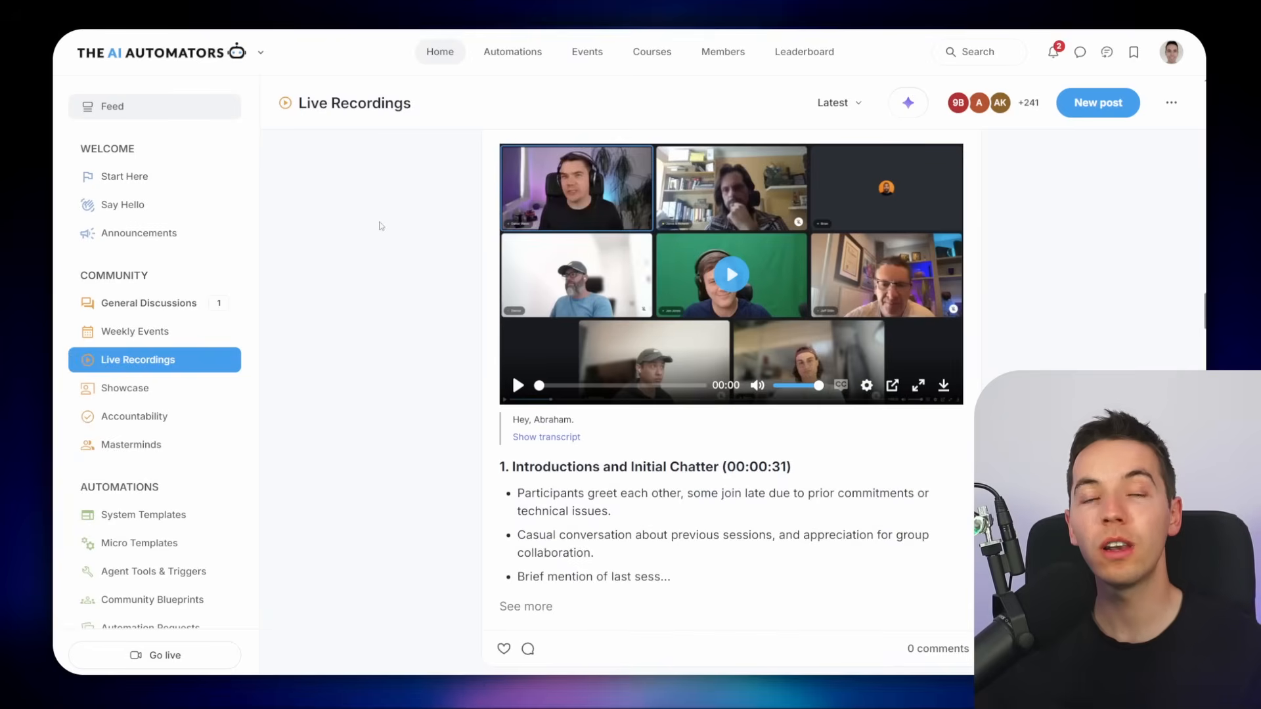